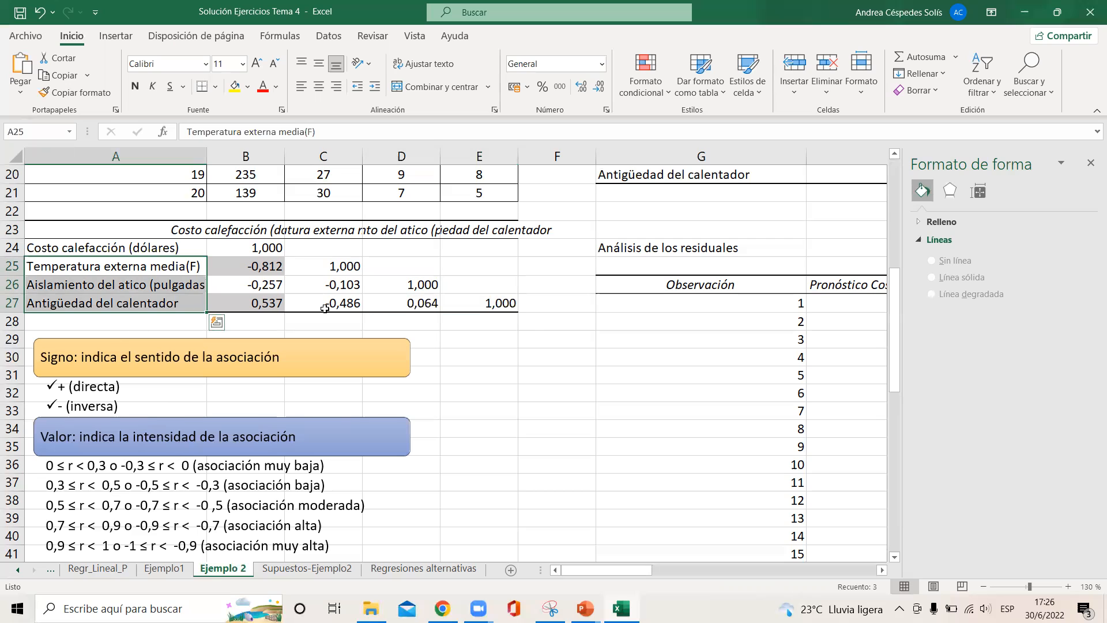
Copy the full correlation matrix A23:E27 from Ejemplo 2 and go to cell H1 of the Supuestos-Ejemplo2 sheet
left_click_drag(153, 227, 482, 303)
key("ctrl+c")
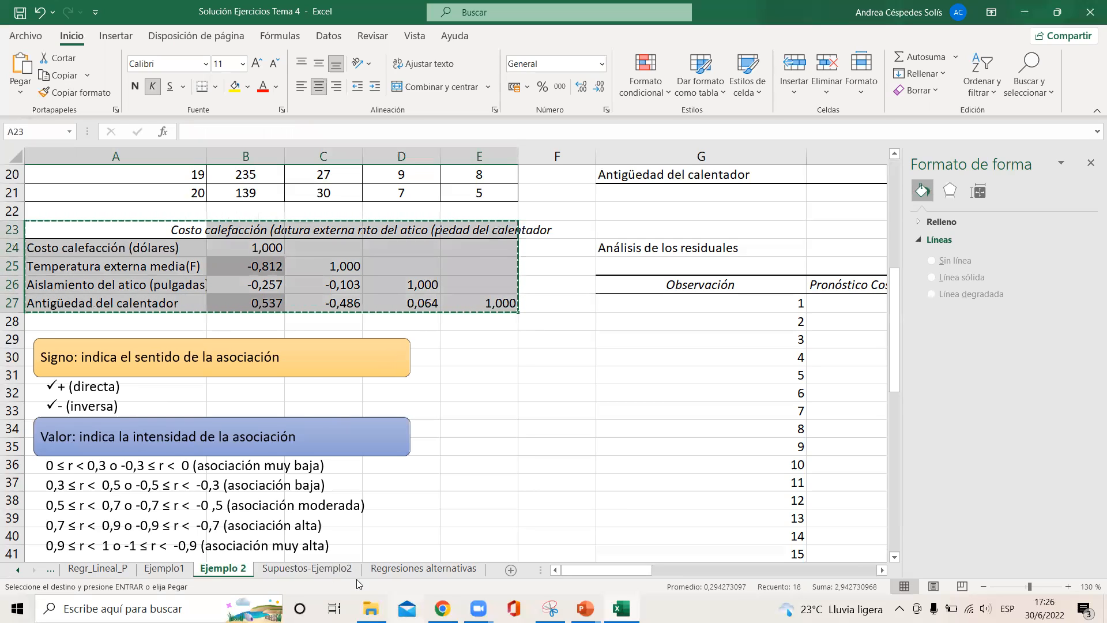
left_click(330, 569)
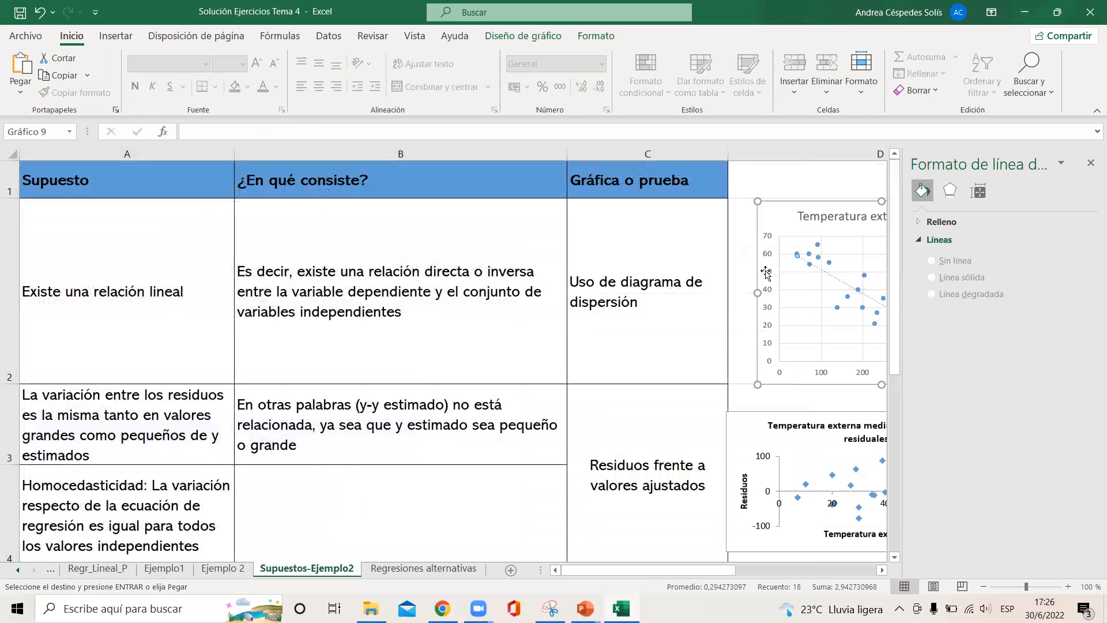
left_click(814, 186)
key("Right")
key("Right")
key("Right")
key("Right")
key("Right")
key("Right")
key("Left")
key("Left")
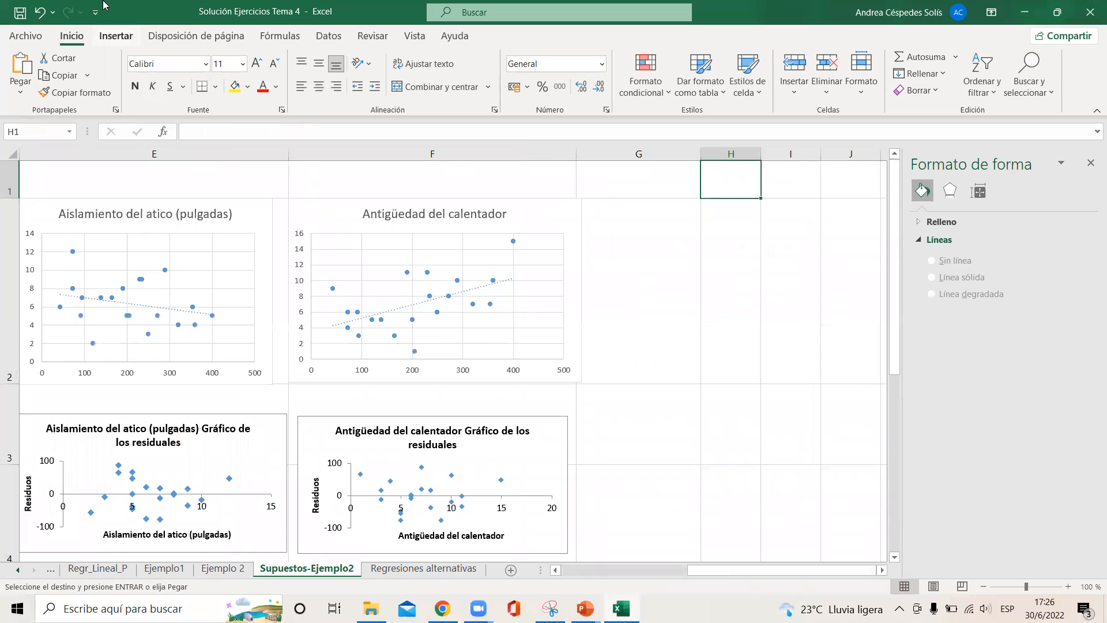
Insert a large text box beside the Antigüedad del calentador charts, try pasting the correlation matrix into it, and undo the paste
left_click(116, 35)
left_click(908, 78)
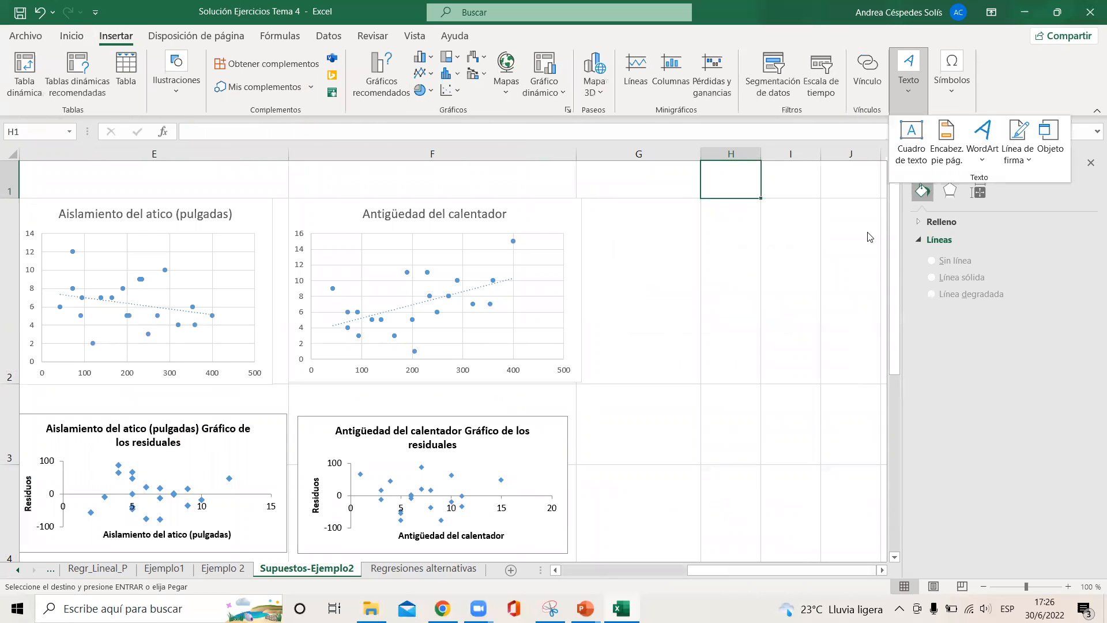
left_click(910, 124)
left_click_drag(618, 207, 899, 468)
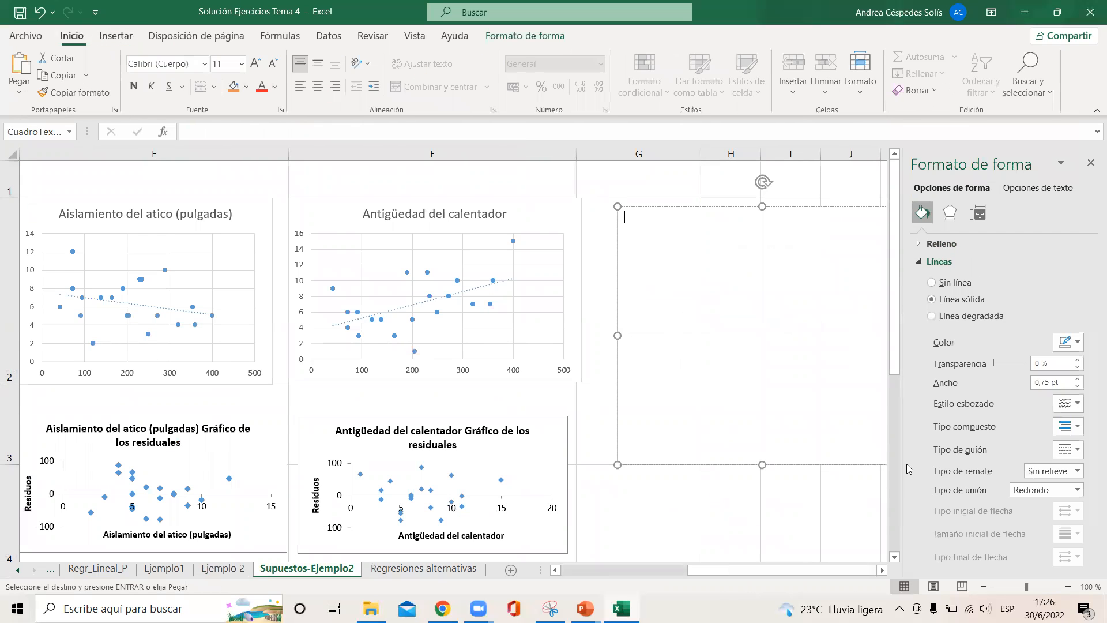
key("ctrl+v")
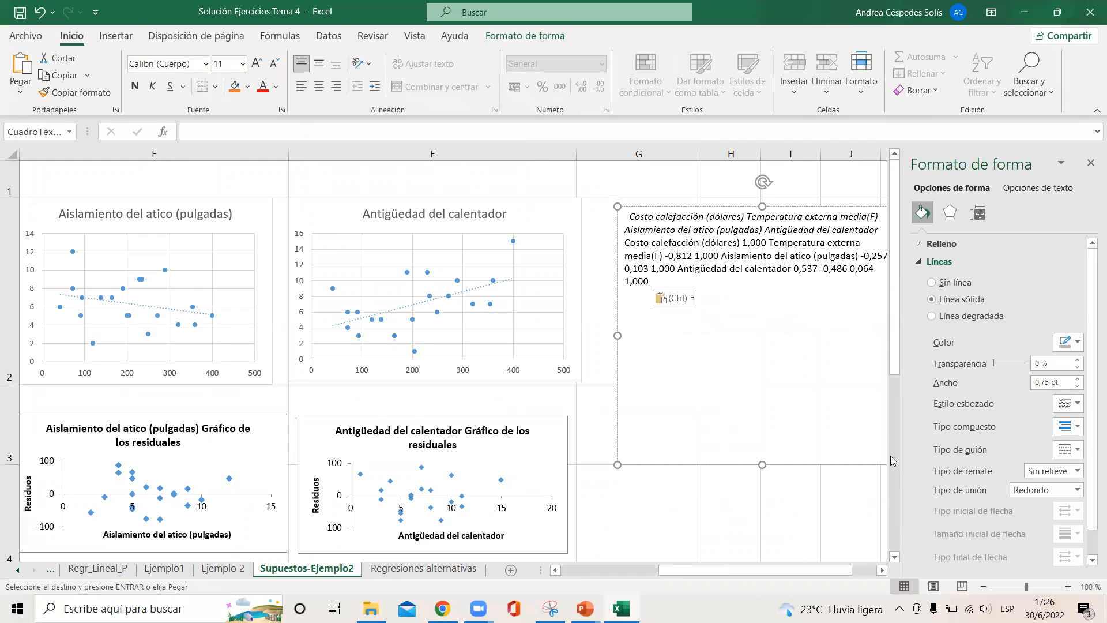
key("ctrl+z")
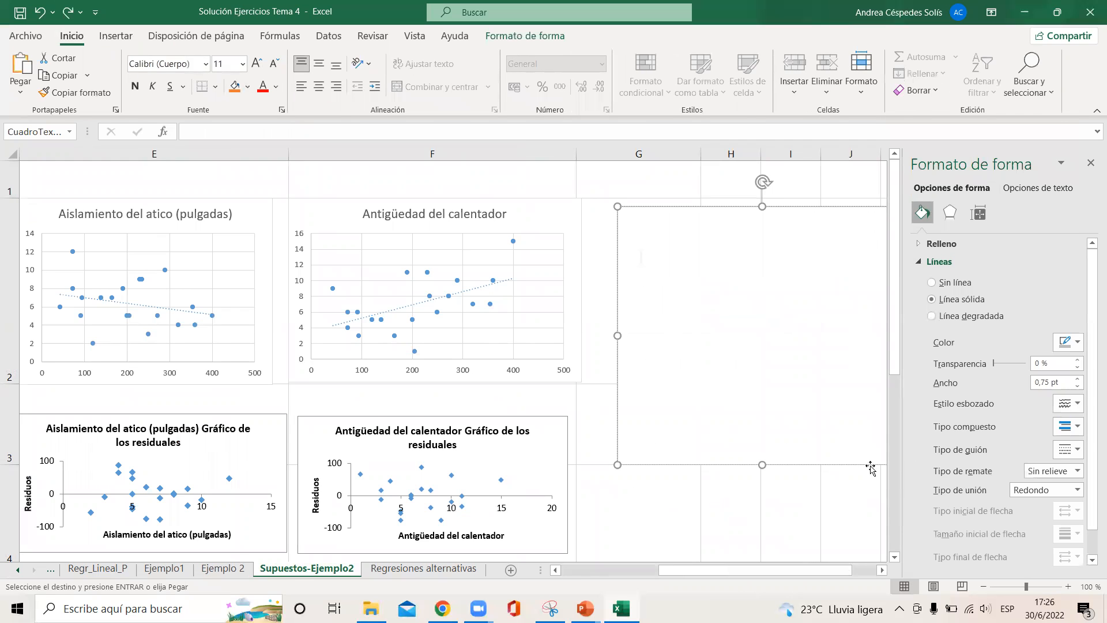
Return to the Ejemplo 2 sheet and copy only the variable names and heating cost correlations in A23:B27
left_click(222, 568)
left_click(307, 567)
left_click(410, 569)
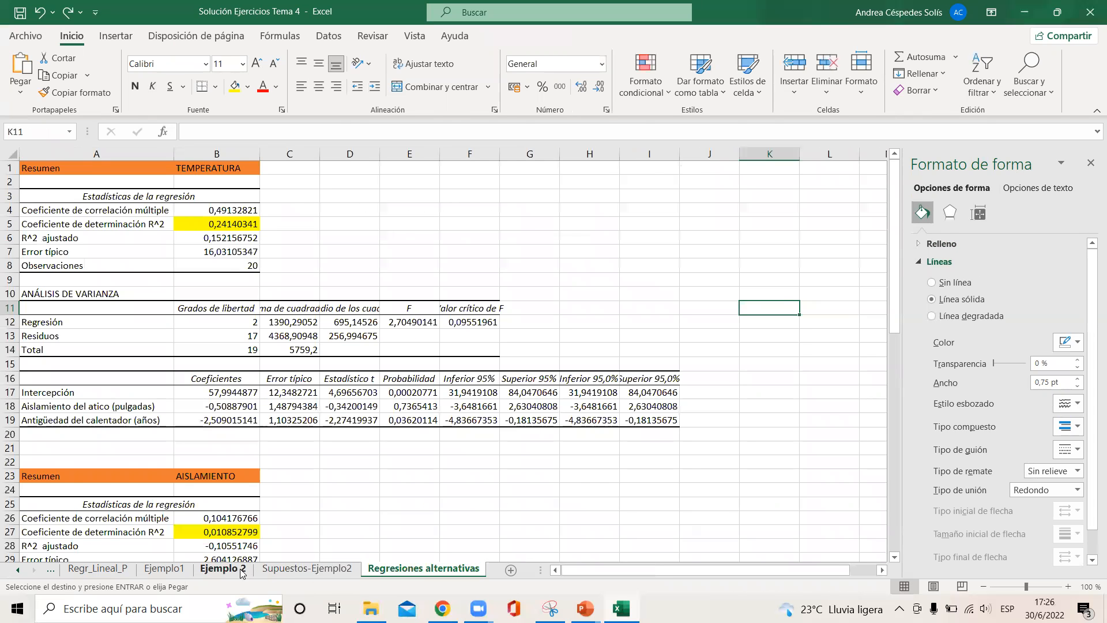
left_click(222, 569)
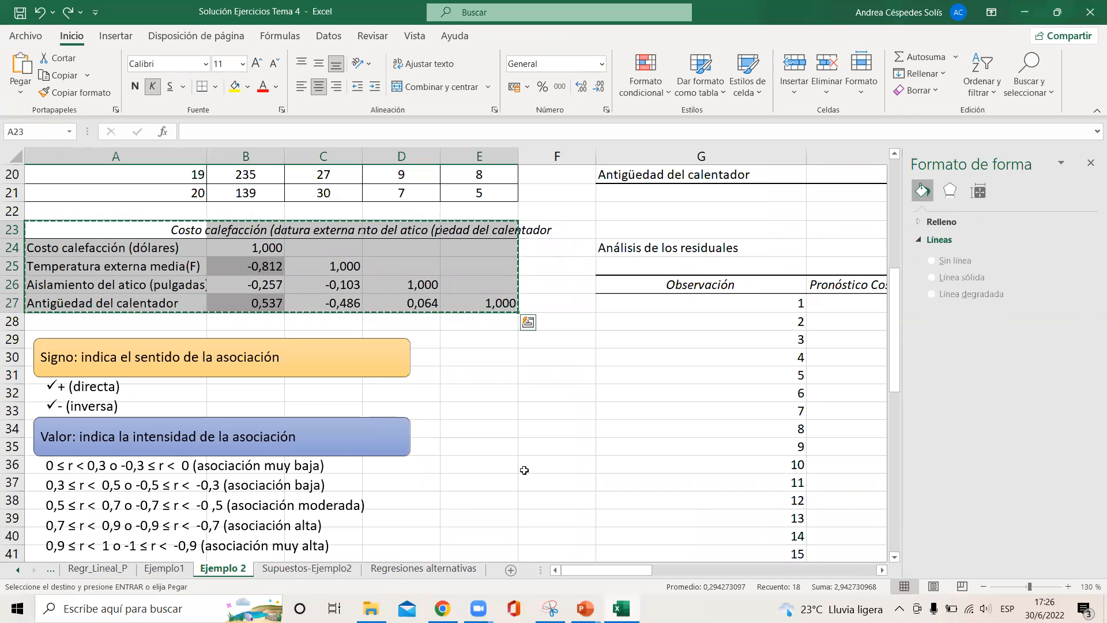
mouse_move(253, 231)
left_mouse_down()
mouse_move(230, 297)
mouse_move(181, 301)
left_mouse_up()
key("ctrl+c")
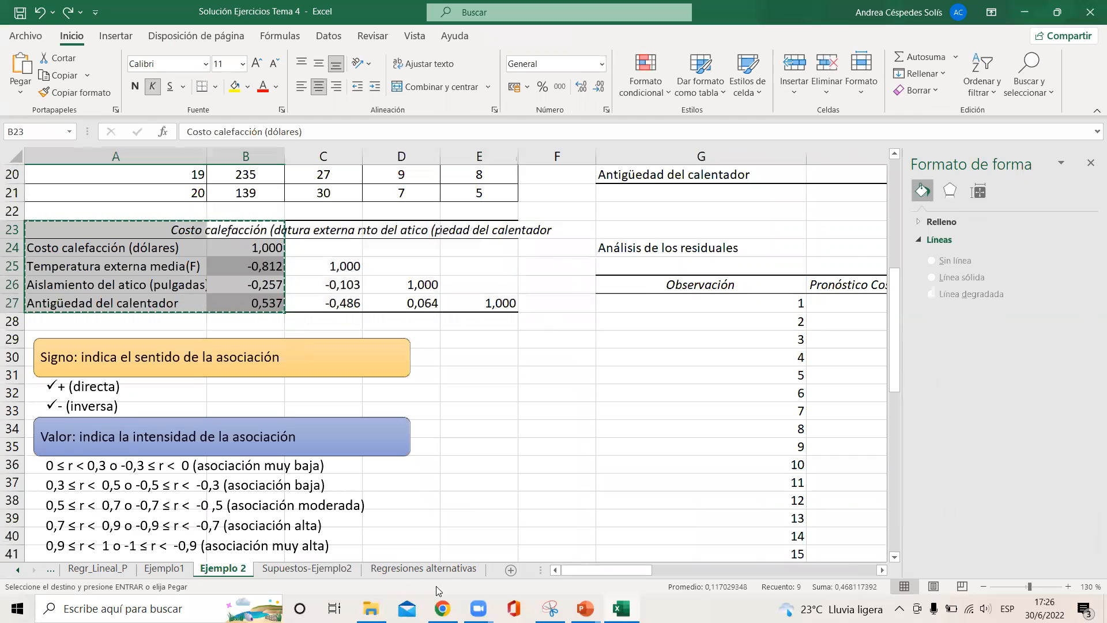
Paste the copied correlations at cell H1 of the Supuestos-Ejemplo2 sheet and center them vertically in their cells
left_click(451, 569)
left_click(307, 568)
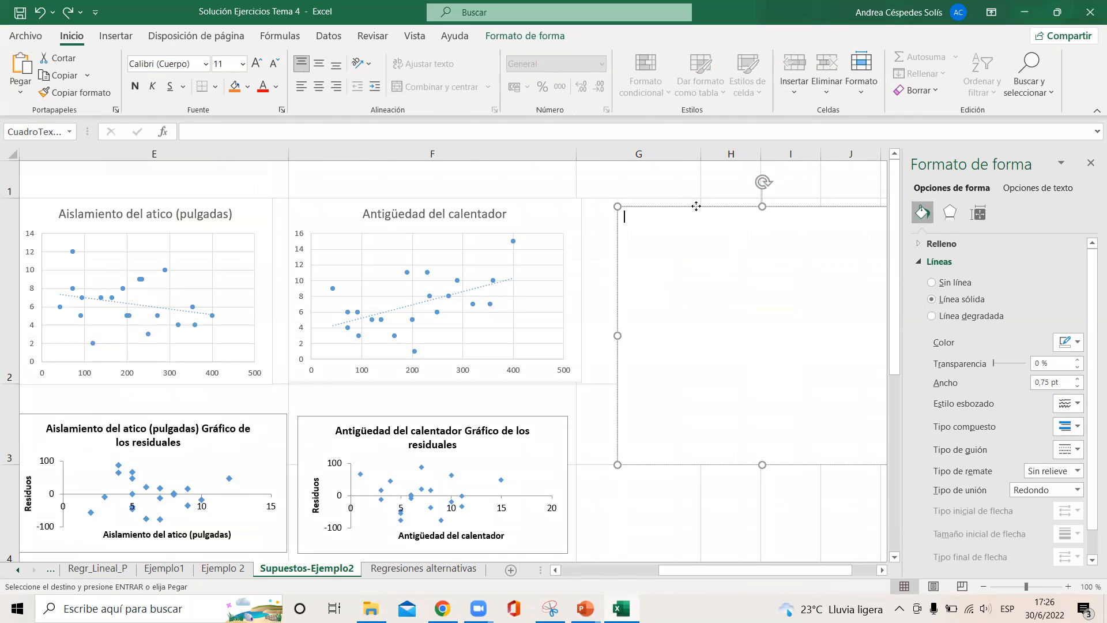
left_click(729, 184)
key("ctrl+v")
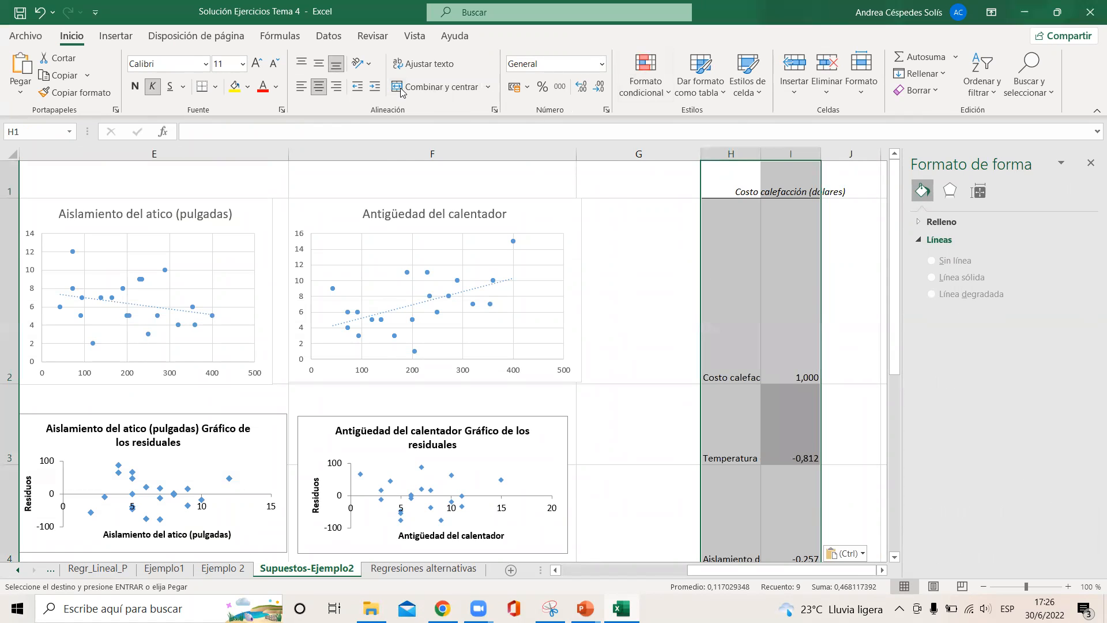
left_click(318, 64)
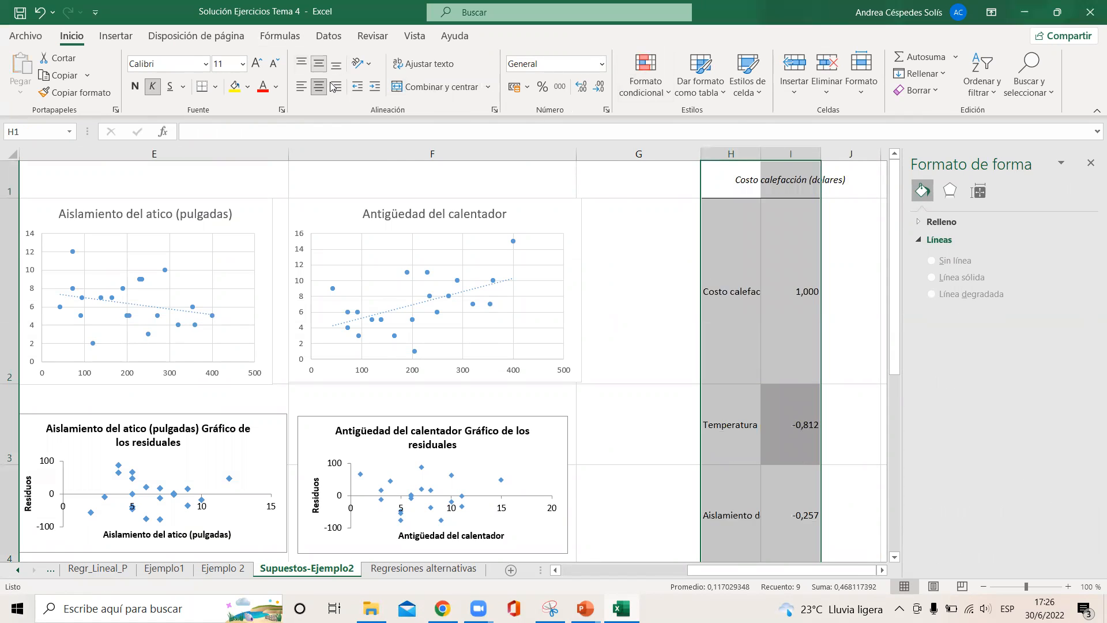
Autofit the widths of columns H and I to the pasted labels and heading
double_click(761, 154)
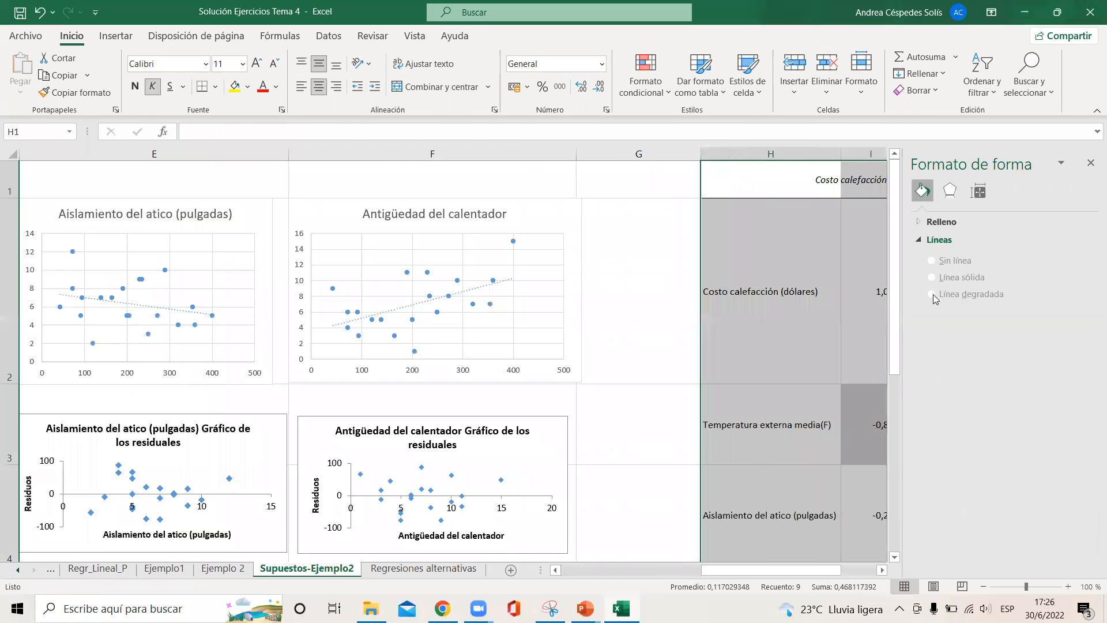
left_click(881, 569)
left_click(881, 569)
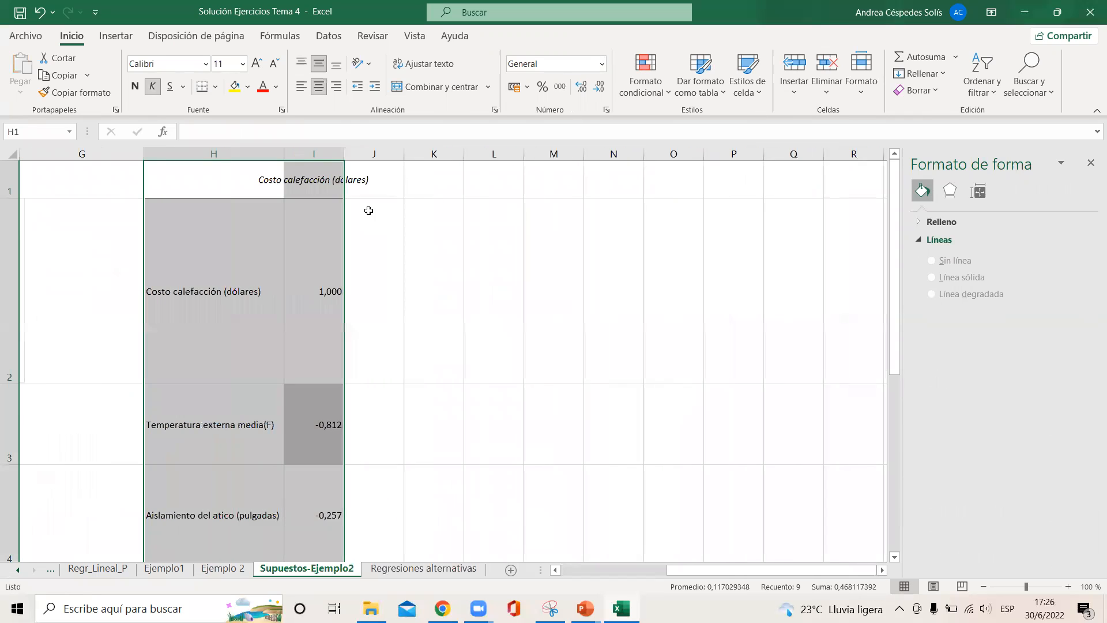
double_click(345, 158)
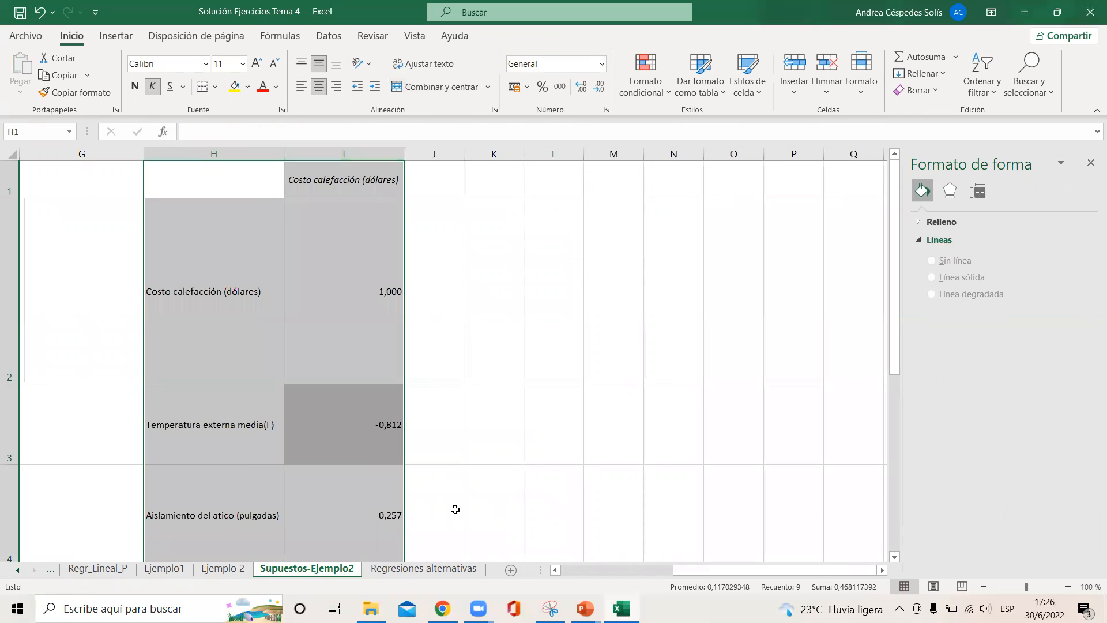
Compare each variable's correlation with heating cost in the pasted table against its scatter plot in columns D to F
left_click(242, 344)
key("Right")
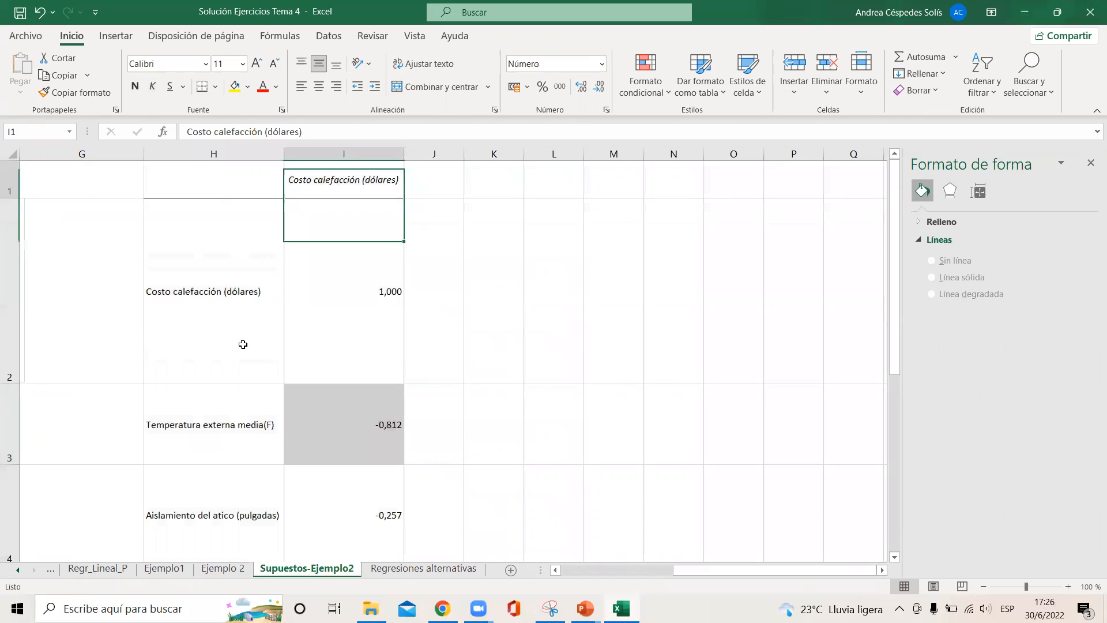
key("Down")
key("Left")
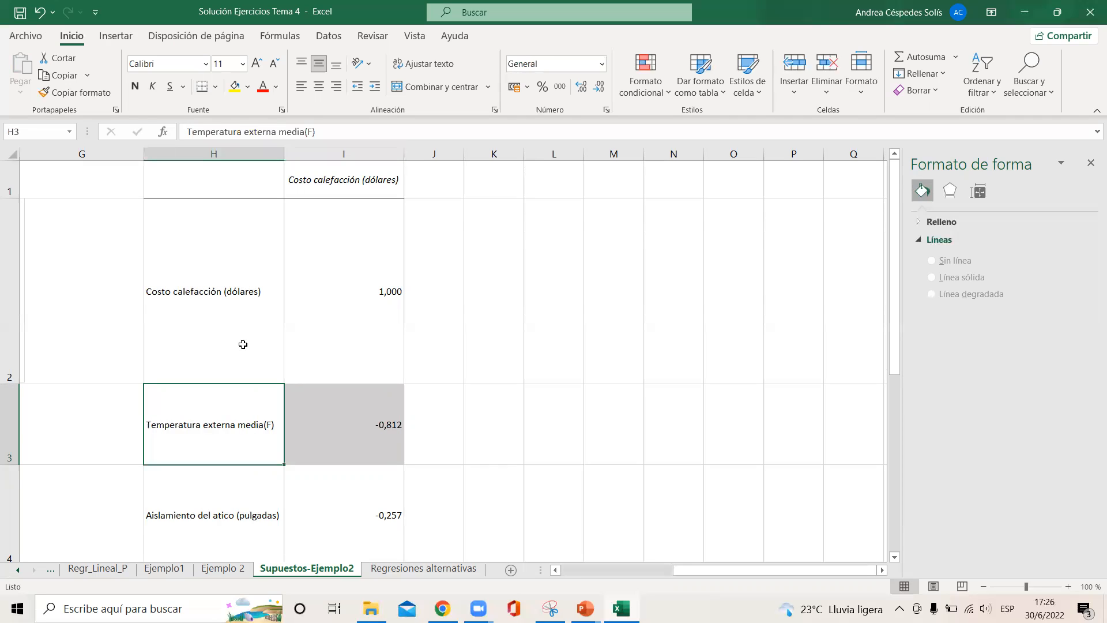
key("Right")
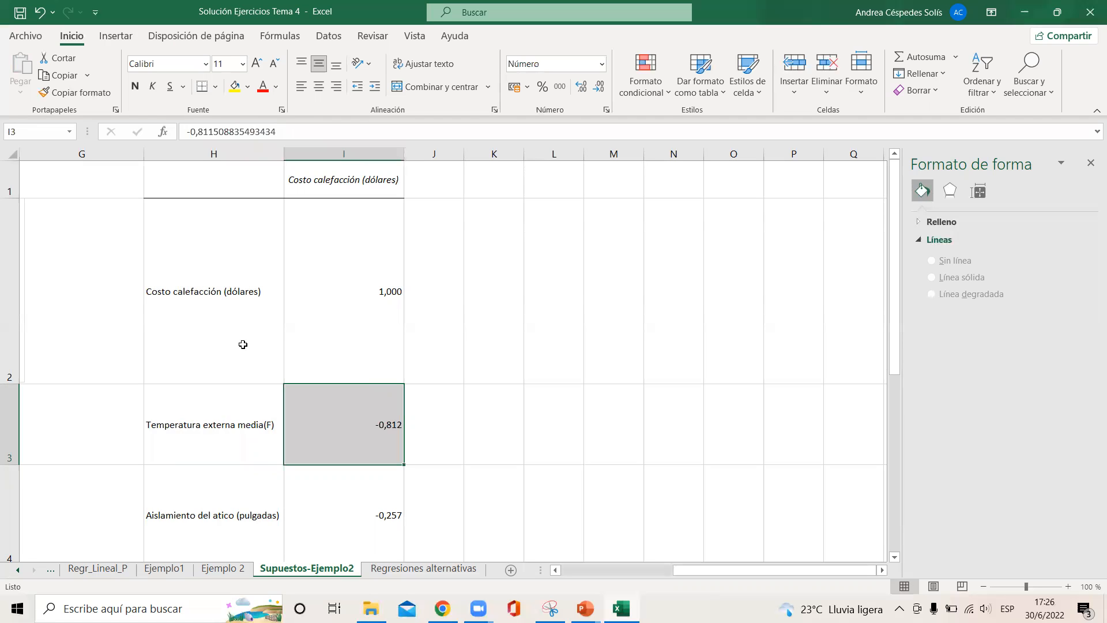
key("Left")
key("Left")
key("Left")
key("Left")
key("Left")
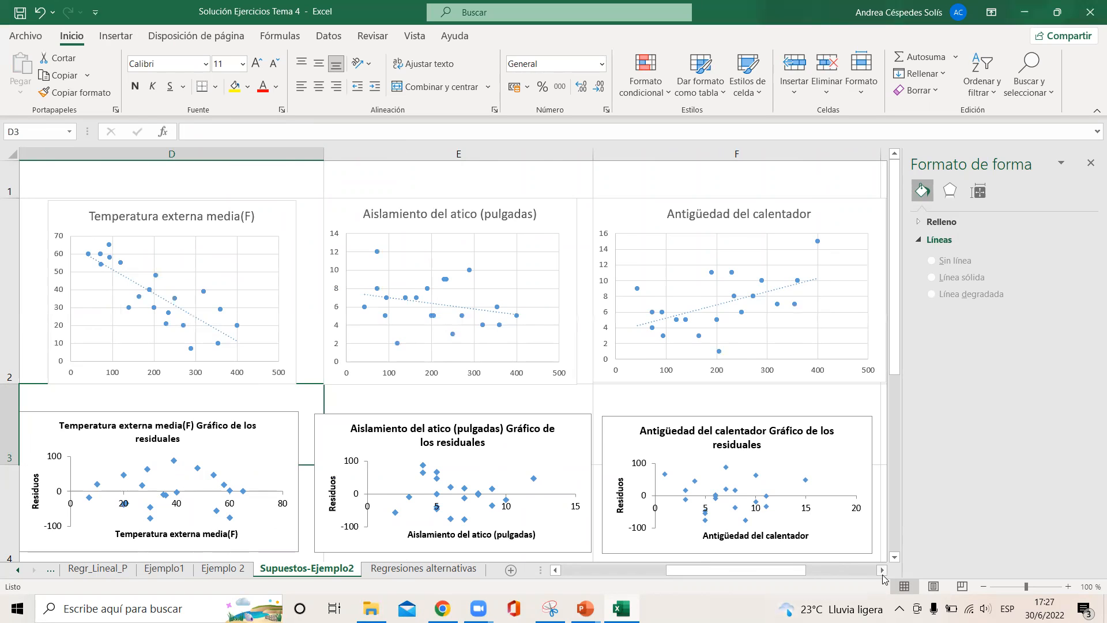
scroll(884, 578, "right", 3)
left_click(373, 512)
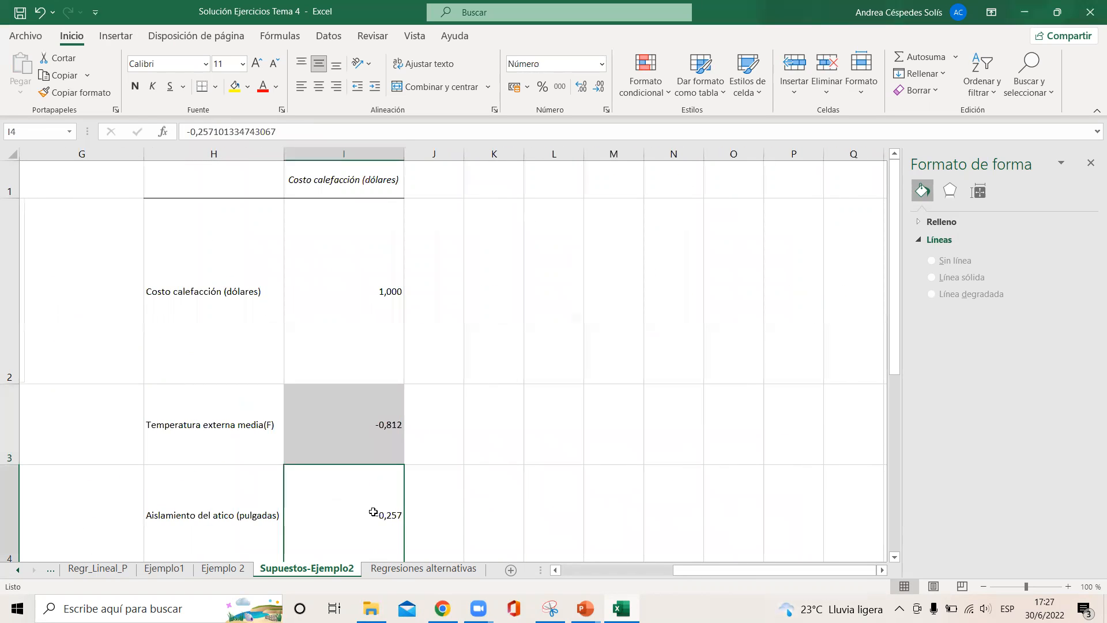
scroll(373, 512, "down", 2)
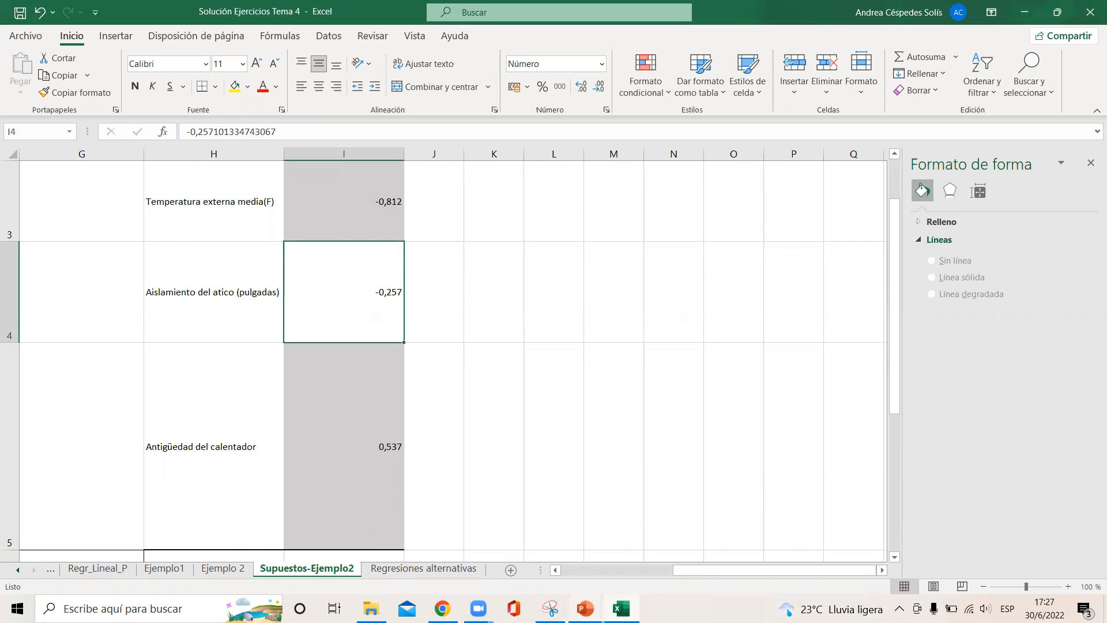
Look through the Ejemplo1 sheet's regression summary, assumptions table and residual charts
left_click(167, 570)
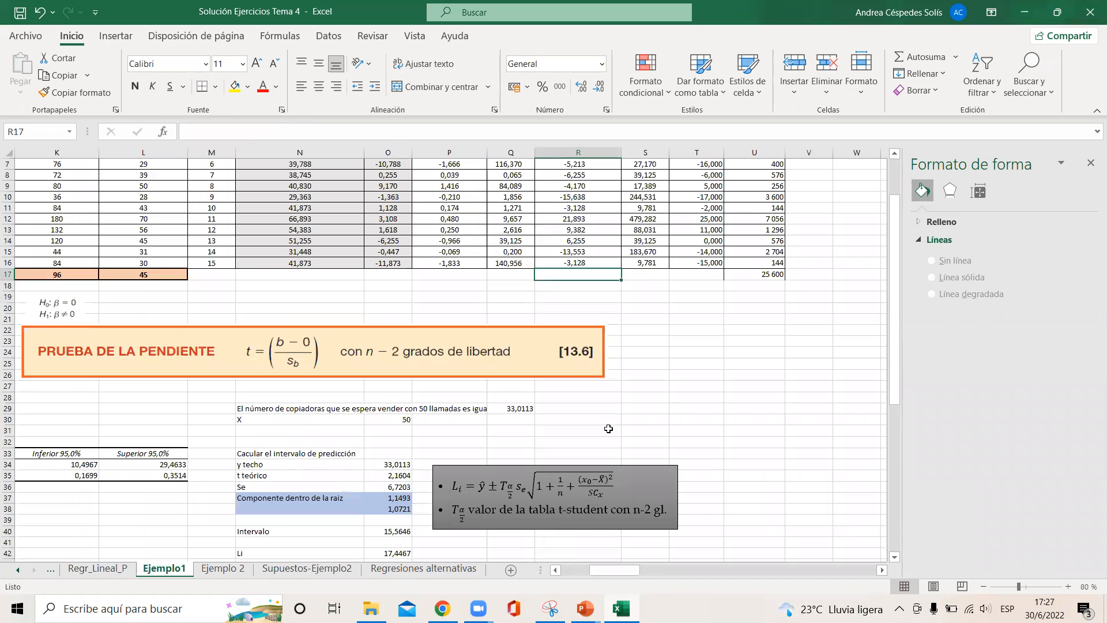
key("Left")
key("Left")
key("Left")
key("Left")
key("Left")
key("Left")
key("Left")
key("Left")
key("Left")
key("Left")
key("Left")
key("Left")
key("Left")
key("Left")
key("Left")
key("Left")
key("Left")
key("Down")
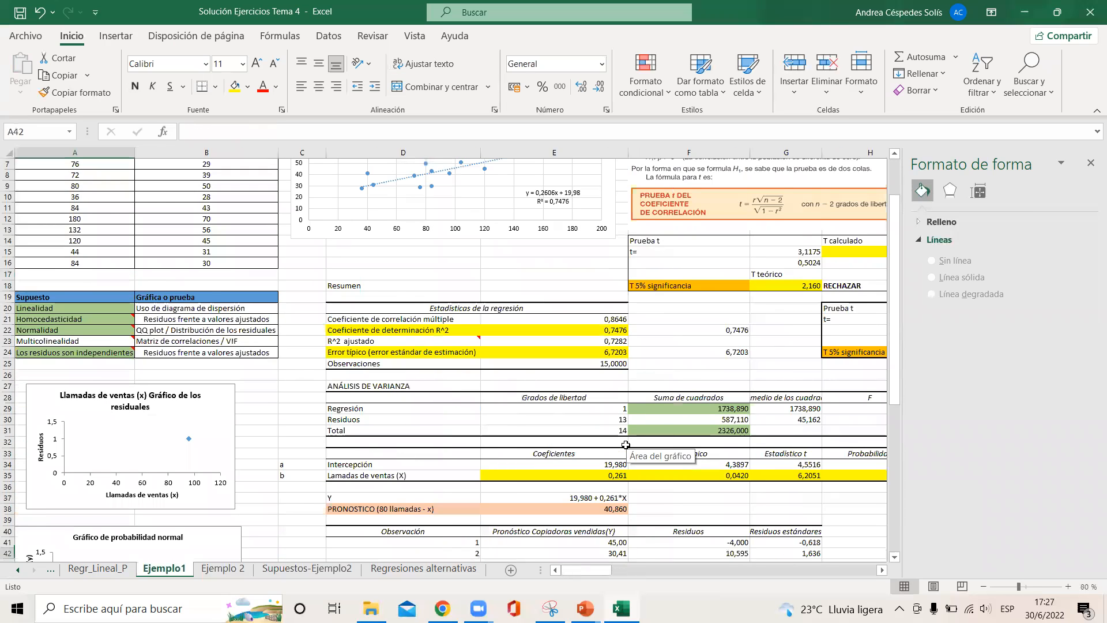
key("Down")
key("Down")
key("Down")
key("Down")
key("Down")
key("Down")
key("Down")
key("Down")
key("Down")
key("Down")
key("Down")
key("Down")
key("Down")
key("Down")
key("Down")
key("Down")
key("Down")
key("Down")
key("Down")
key("Down")
Look through the Regr_Lineal_M, Regr_Lineal_P and Regresiones alternativas sheets for explanatory notes and results
left_click(18, 570)
left_click(17, 570)
left_click(18, 569)
left_click(240, 575)
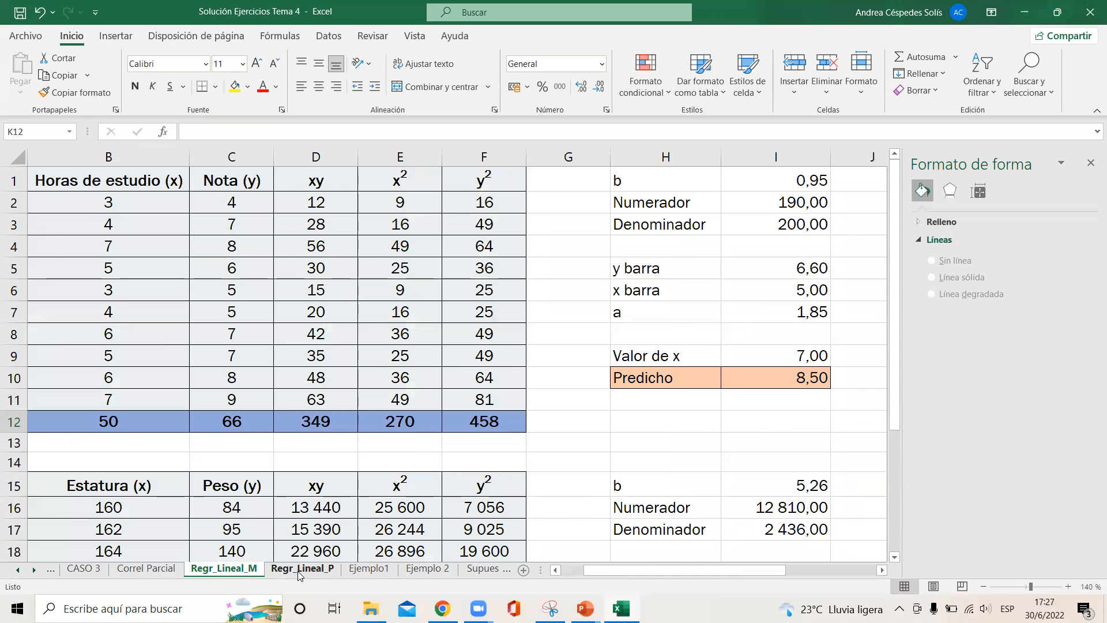
left_click(291, 571)
left_click_drag(898, 264, 905, 344)
left_click_drag(690, 571, 844, 573)
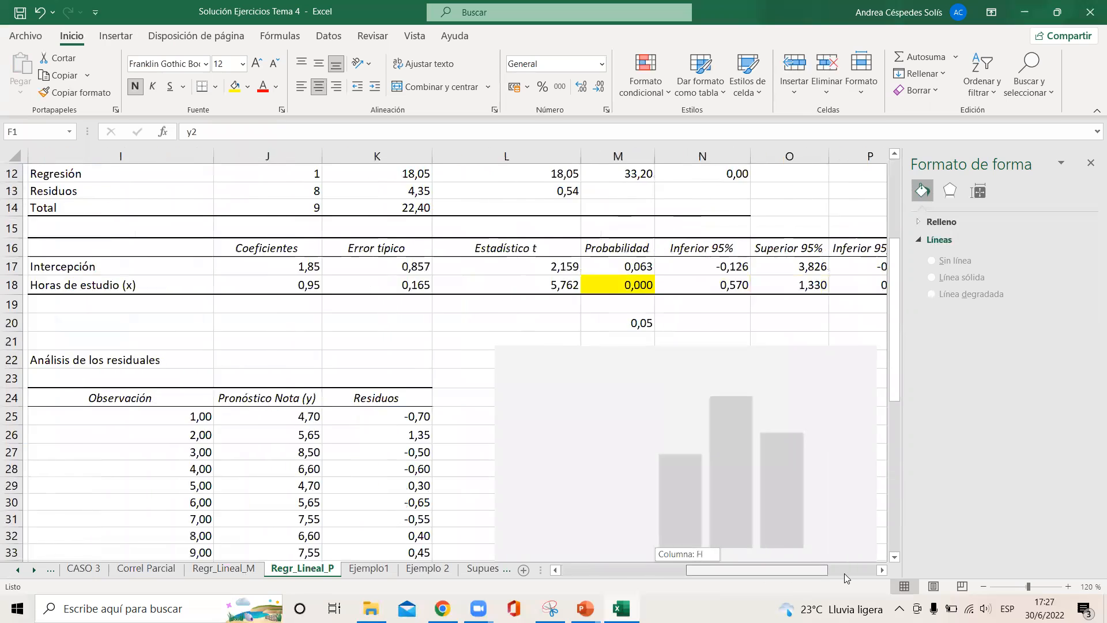
left_click_drag(894, 384, 895, 252)
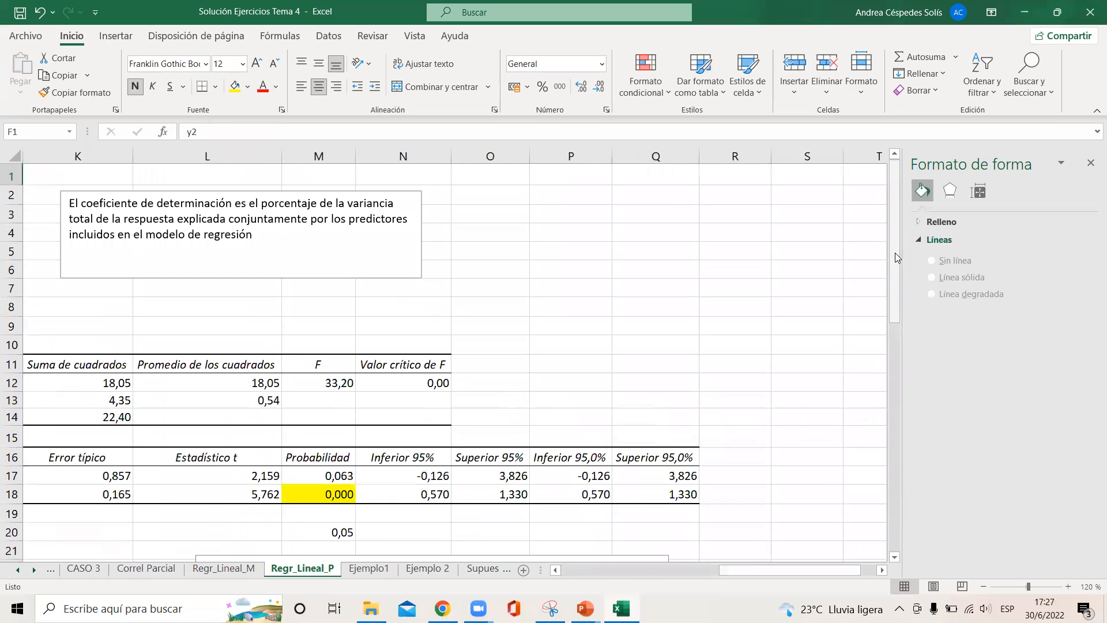
left_click(224, 569)
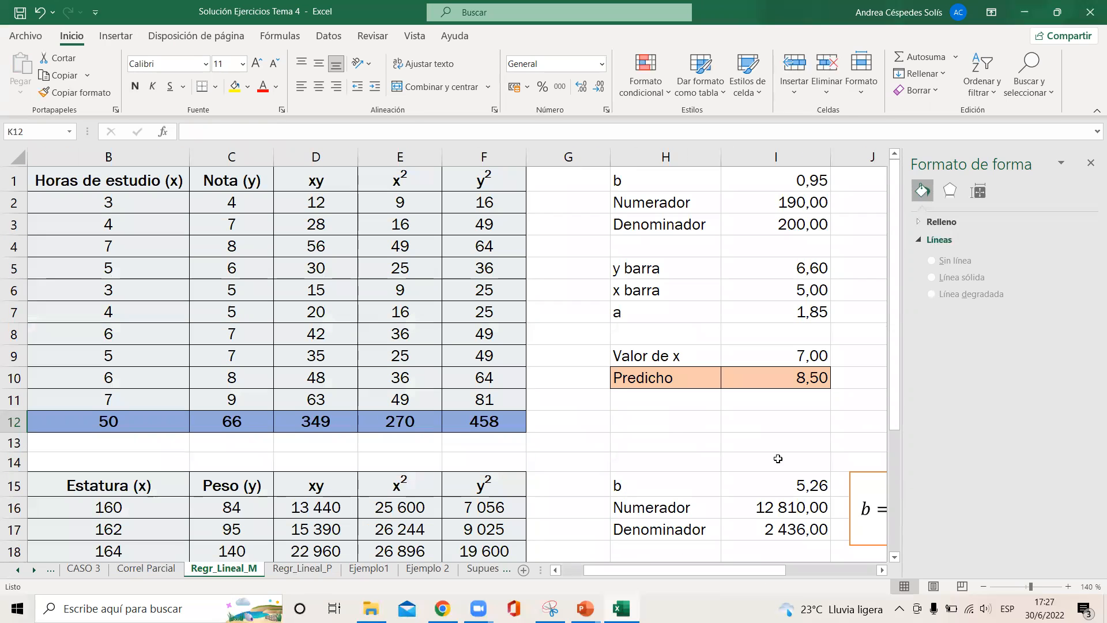
left_click(371, 569)
left_click(479, 569)
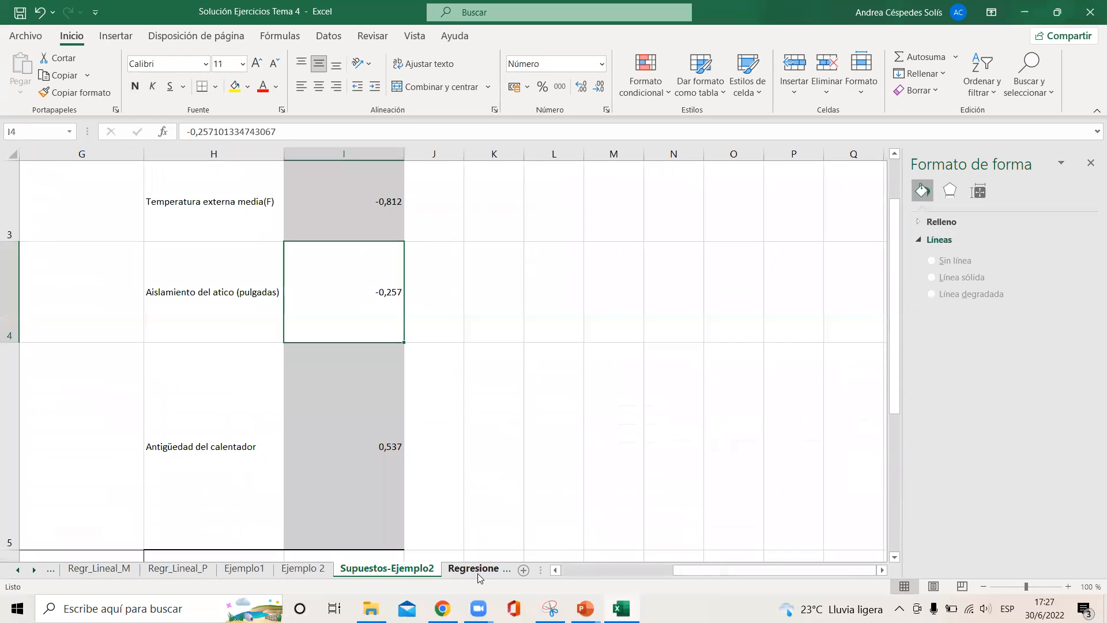
left_click(479, 570)
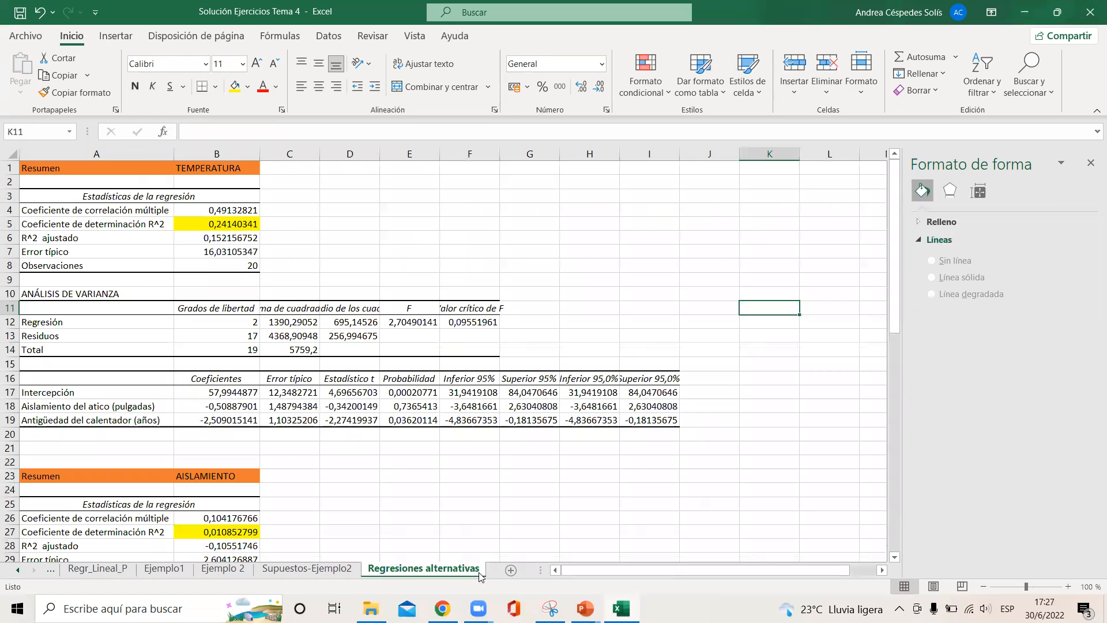
Switch to File Explorer and open the 4. Correlación presentation from the 4. Regresión lineal folder
left_click(204, 570)
key("alt+Tab")
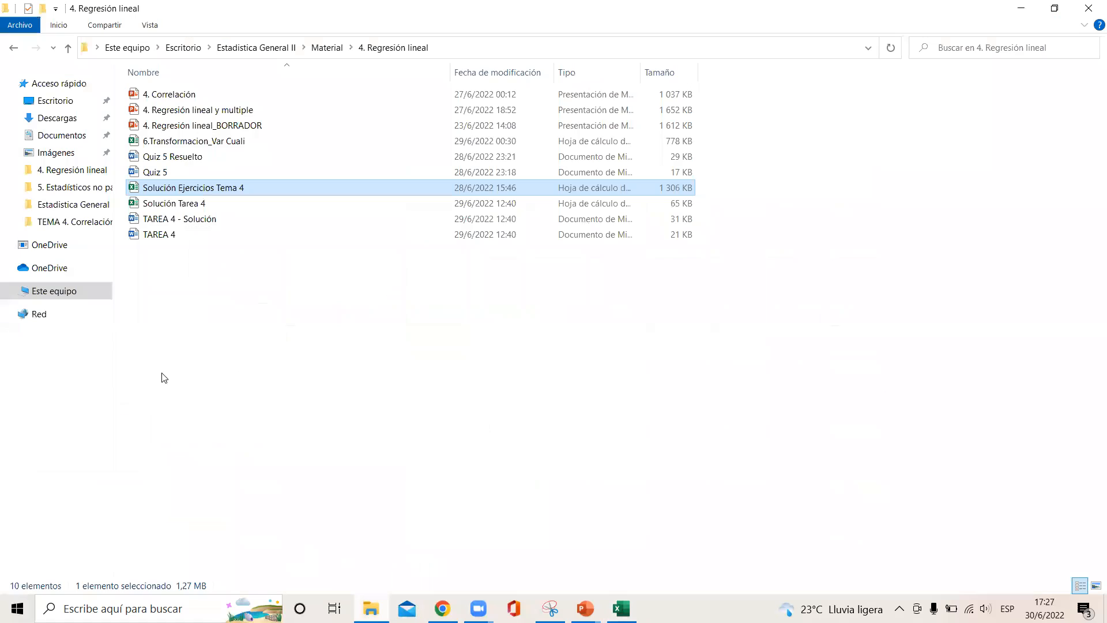
left_click(196, 96)
double_click(197, 95)
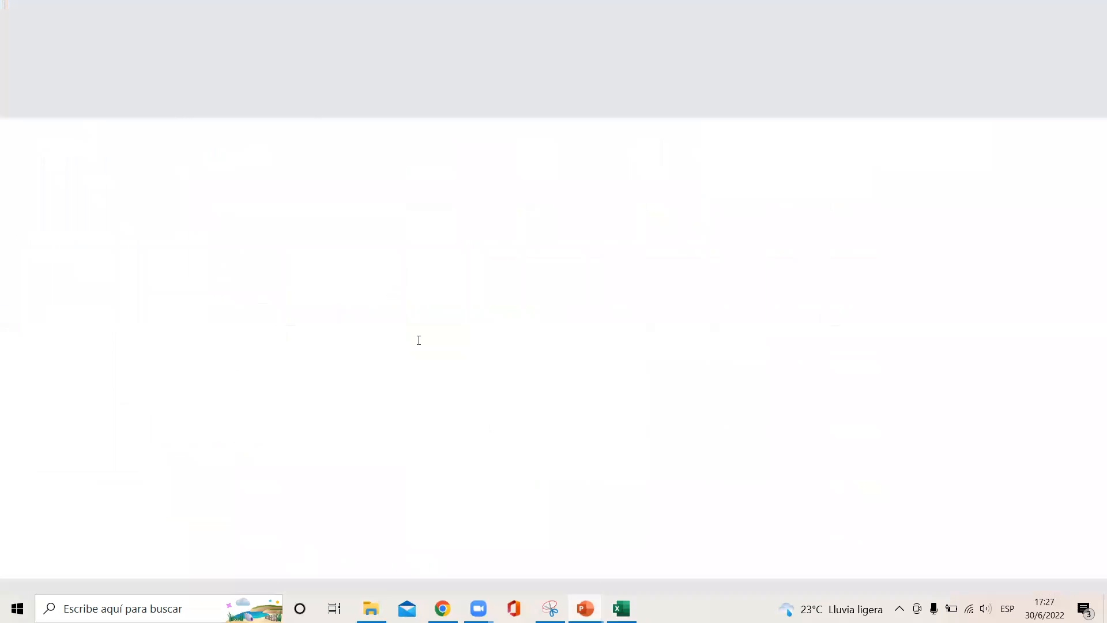
Consult the sign and intensity ranges on the Interpretación del coeficiente de correlación lineal slide and switch back to the Excel workbook
scroll(418, 340, "down", 7)
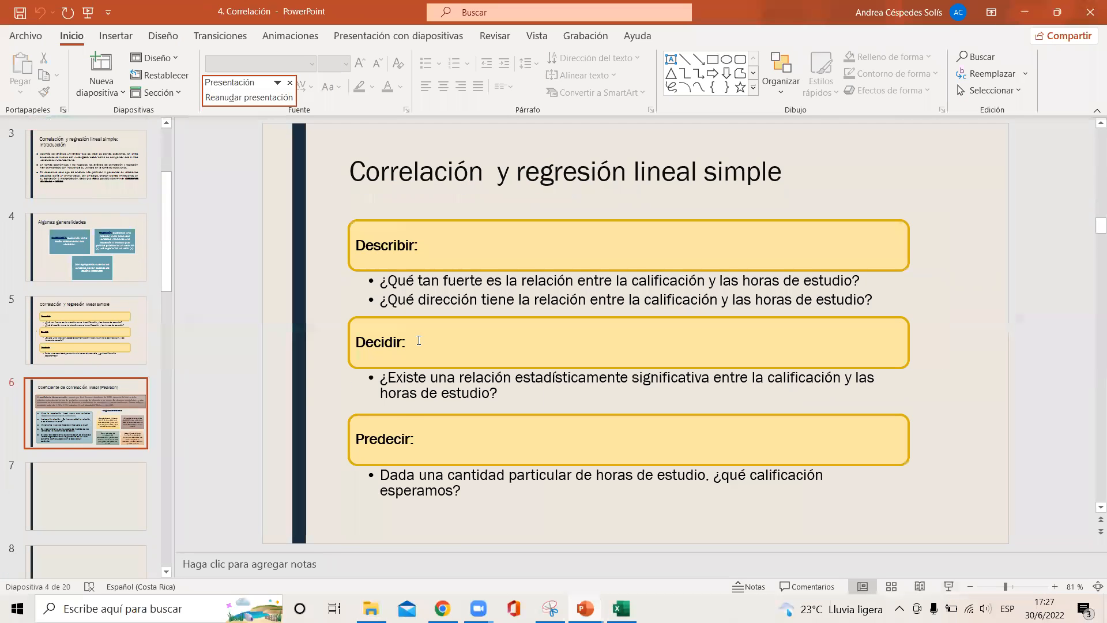
scroll(419, 340, "down", 2)
scroll(420, 346, "up", 1)
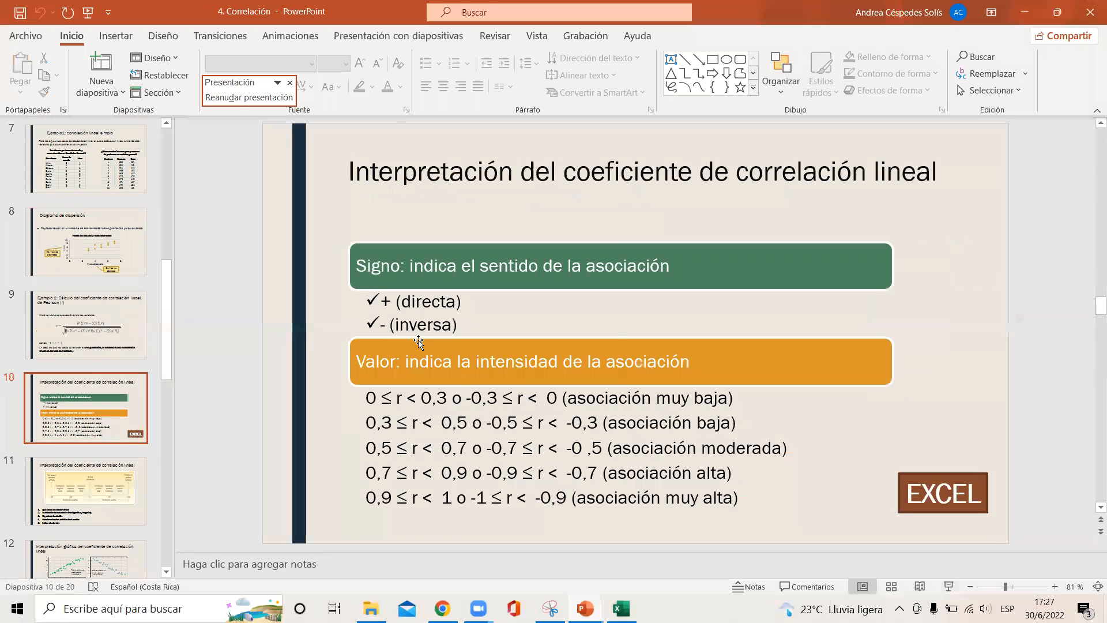
left_click(561, 416)
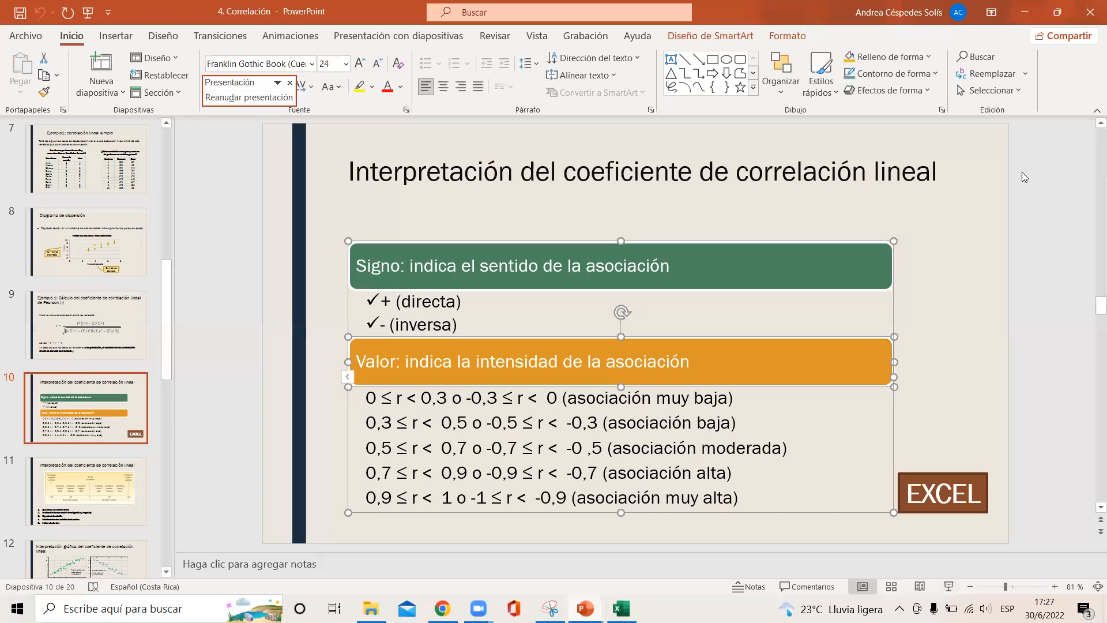
left_click(585, 608)
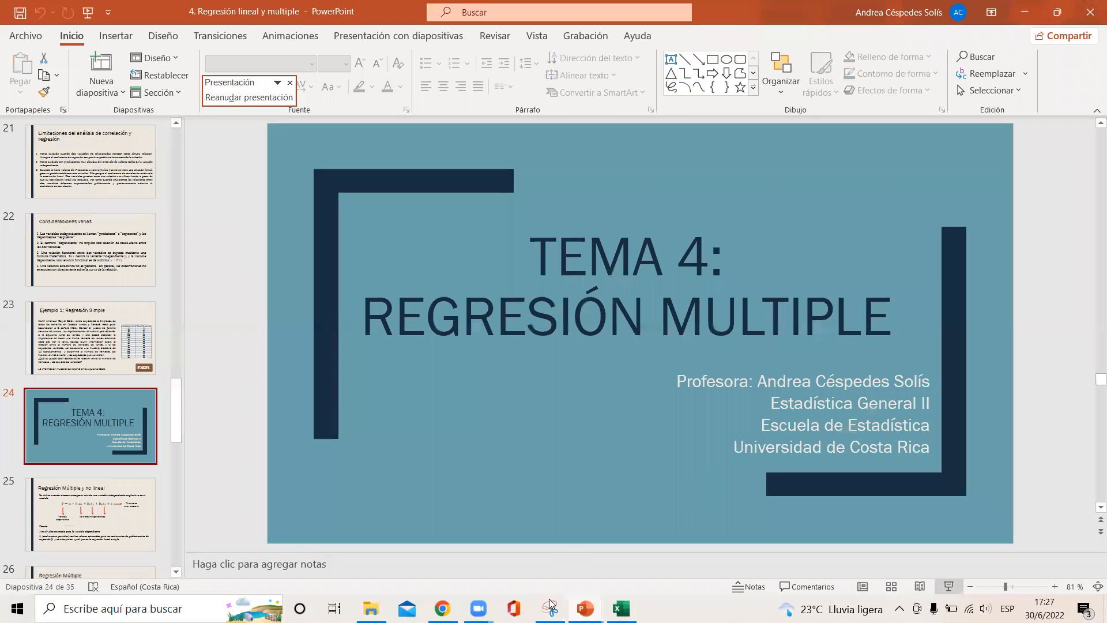
left_click(621, 608)
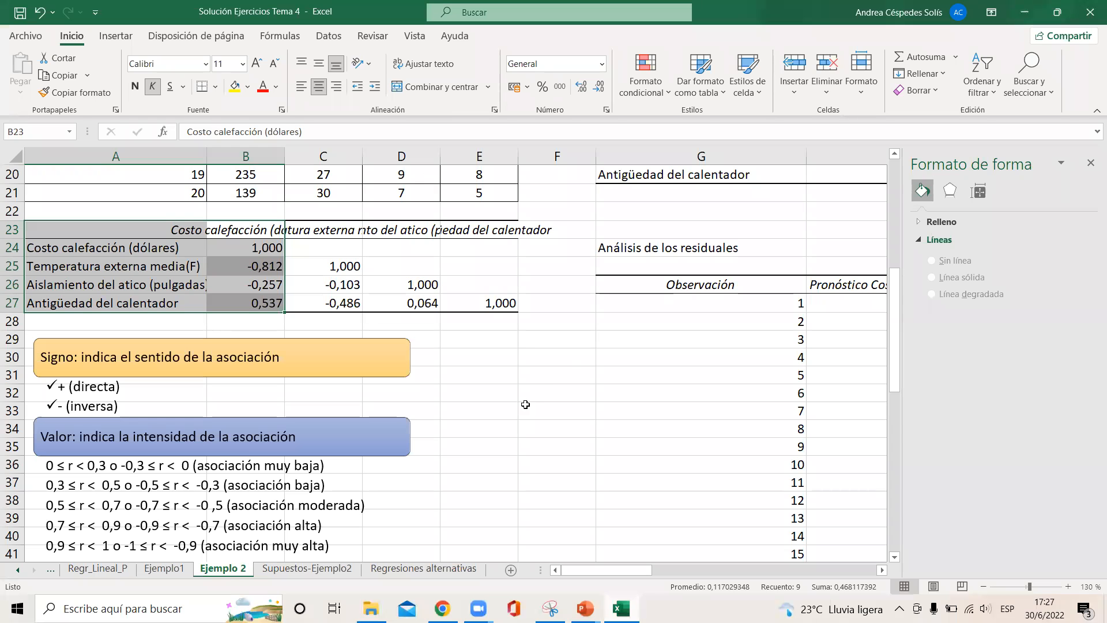
Check the Aislamiento del atico correlation in Supuestos-Ejemplo2 and in the Ejemplo 2 matrix against the interpretation guide
left_click(319, 571)
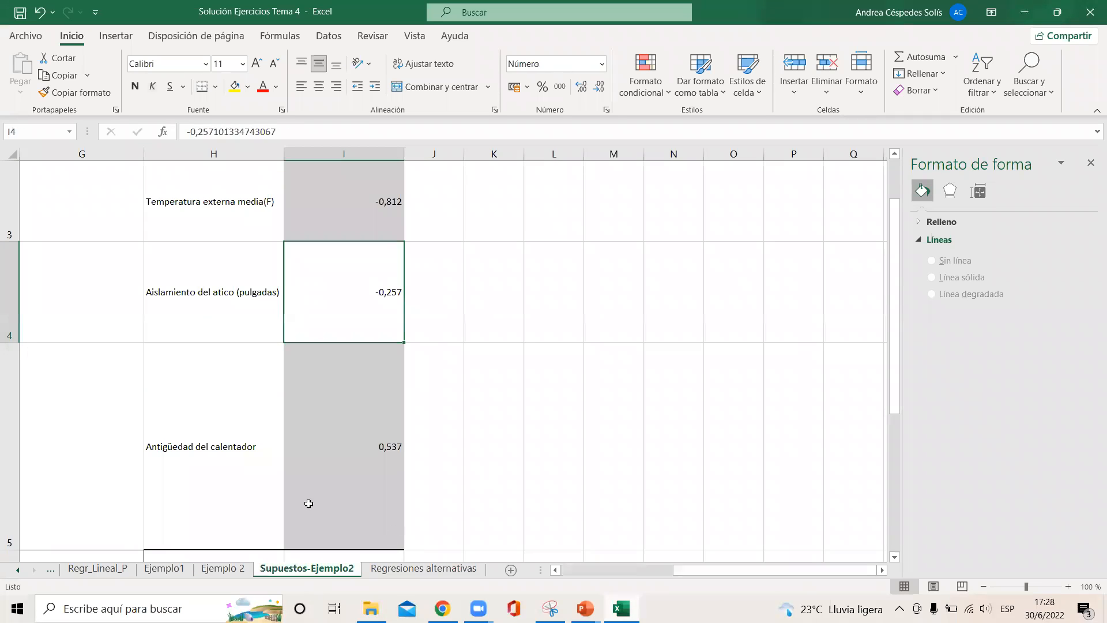
left_click(222, 568)
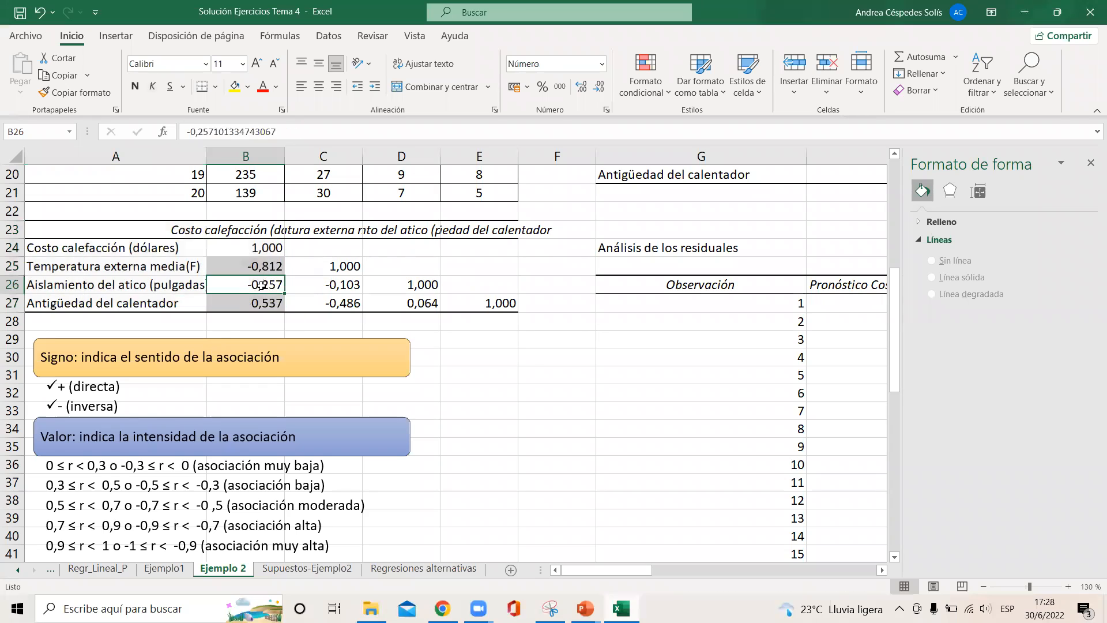
left_click(154, 279)
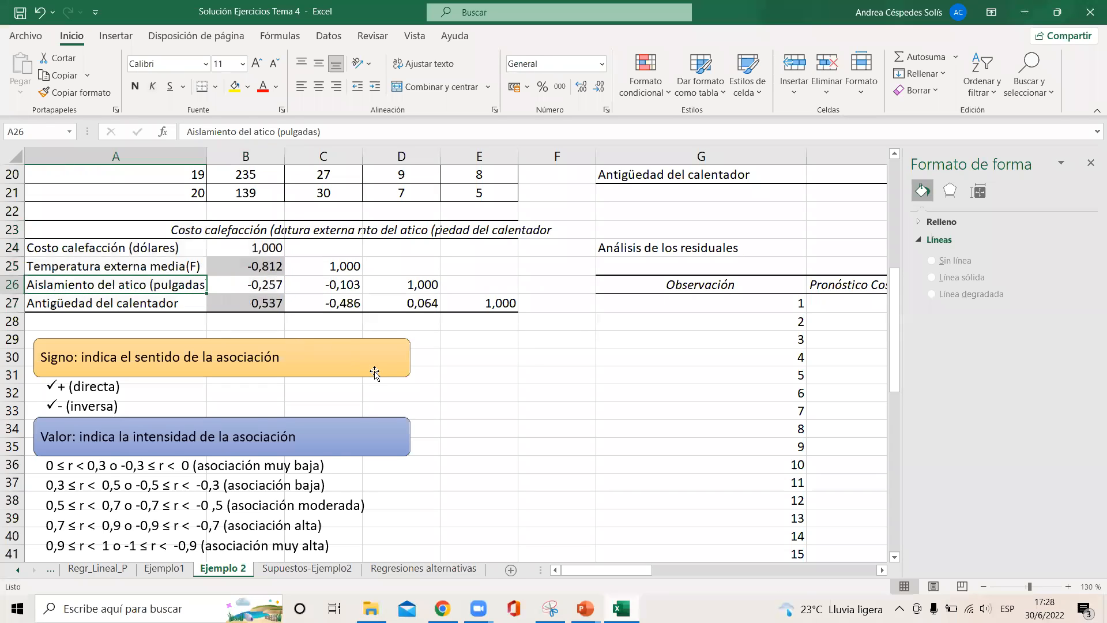
Remove the pasted correlation table by clearing and deleting columns H and I of the Supuestos-Ejemplo2 sheet
left_click(334, 568)
left_click_drag(263, 154, 333, 154)
key("Delete")
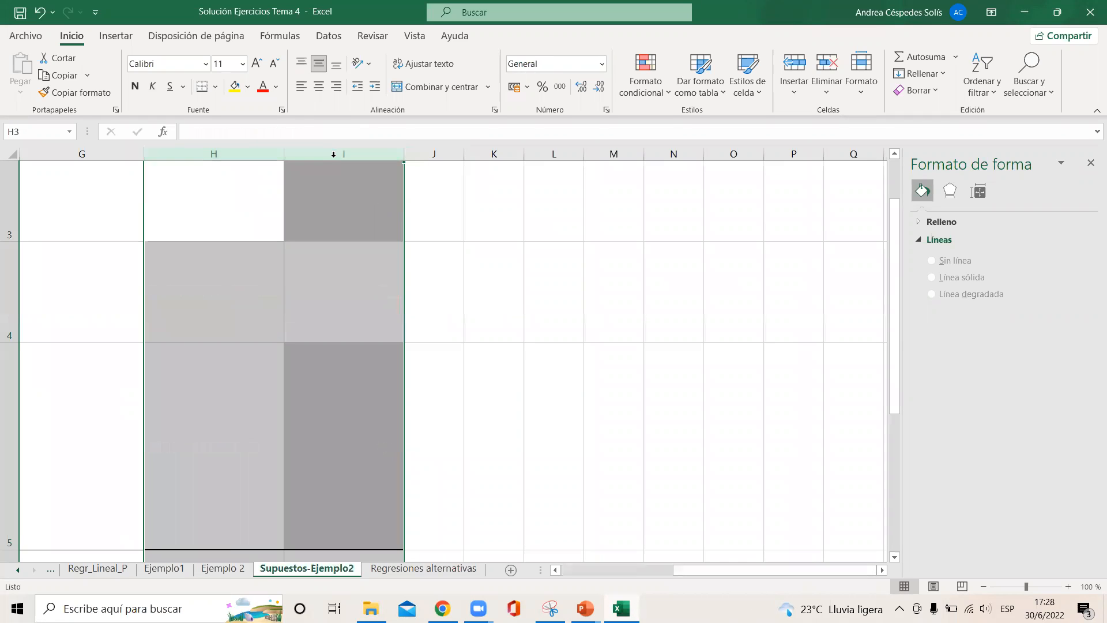
left_click(827, 63)
Examine the scatter plots in Supuestos-Ejemplo2 and the Antigüedad del calentador correlation with heating cost in Ejemplo 2
scroll(633, 570, "left", 5)
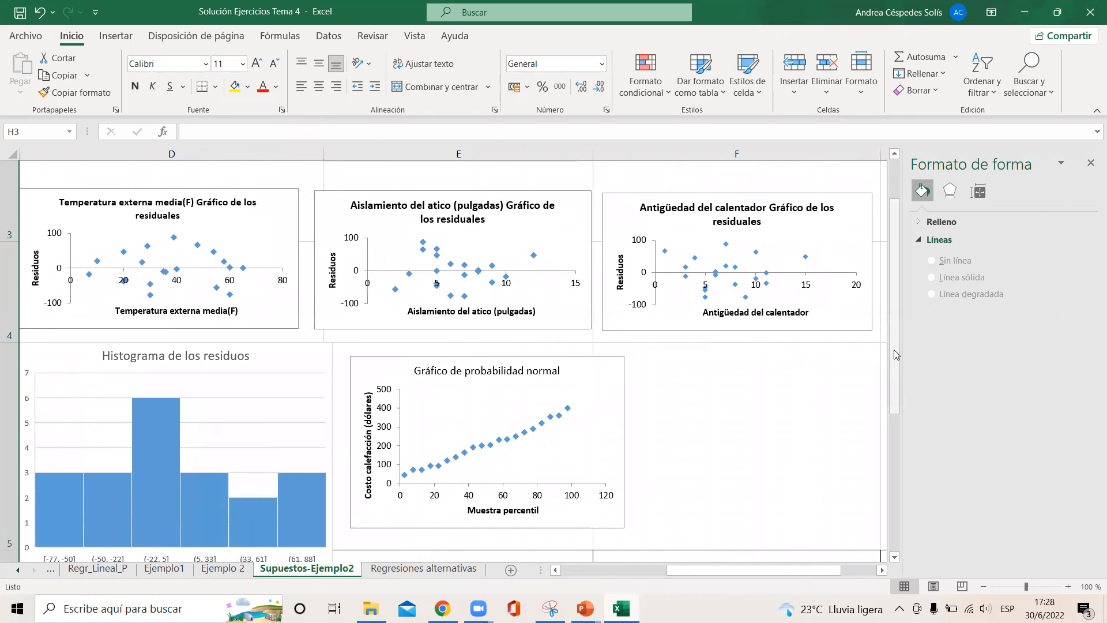
scroll(893, 349, "up", 2)
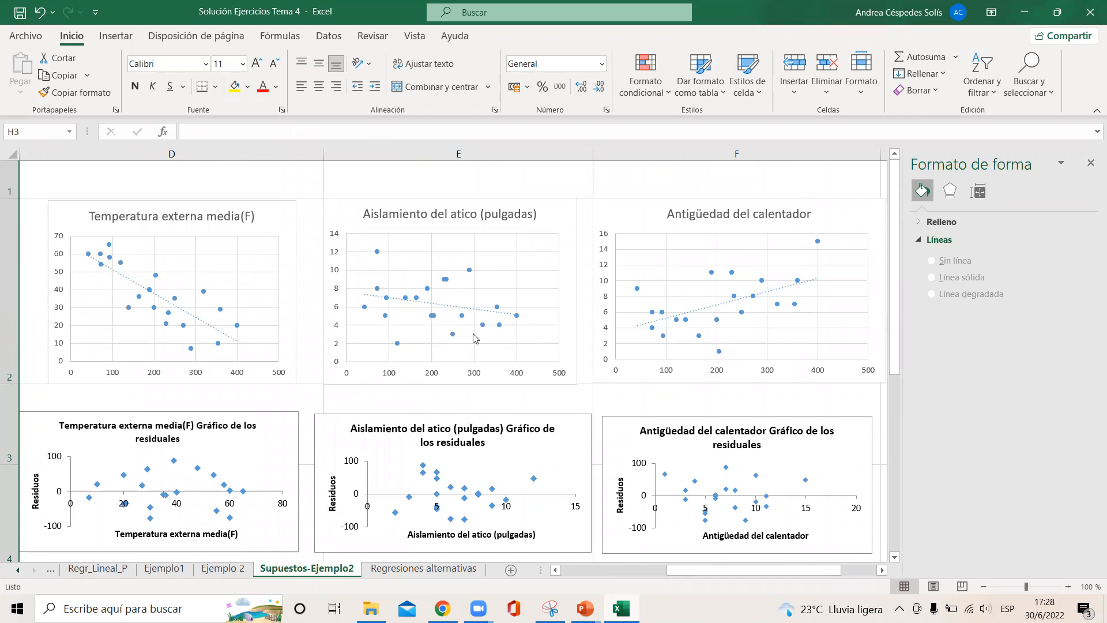
left_click(240, 576)
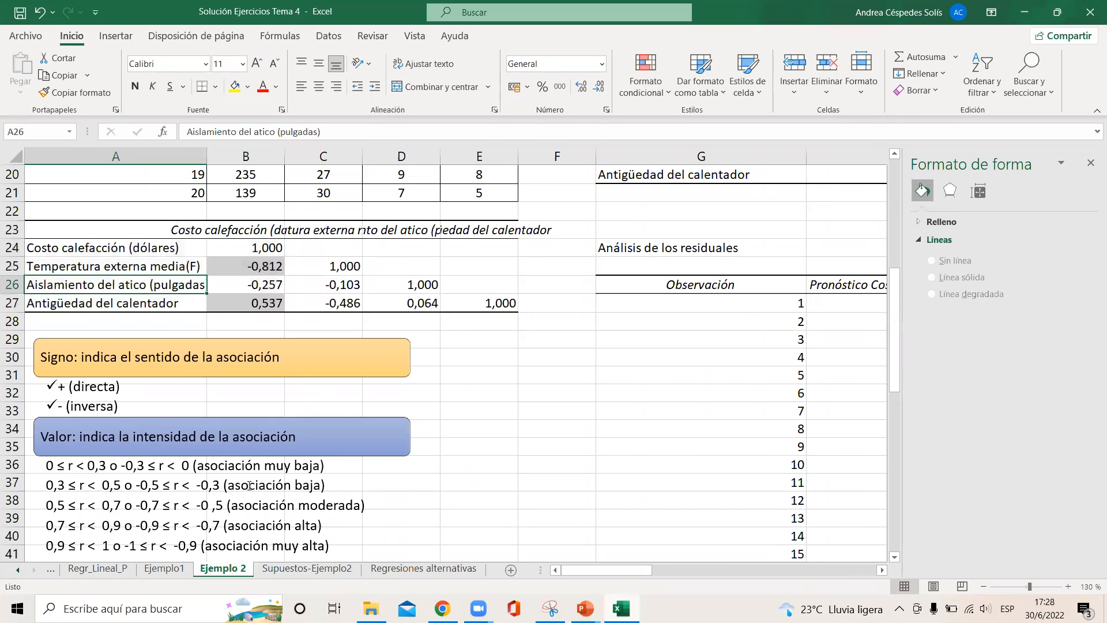
left_click(149, 305)
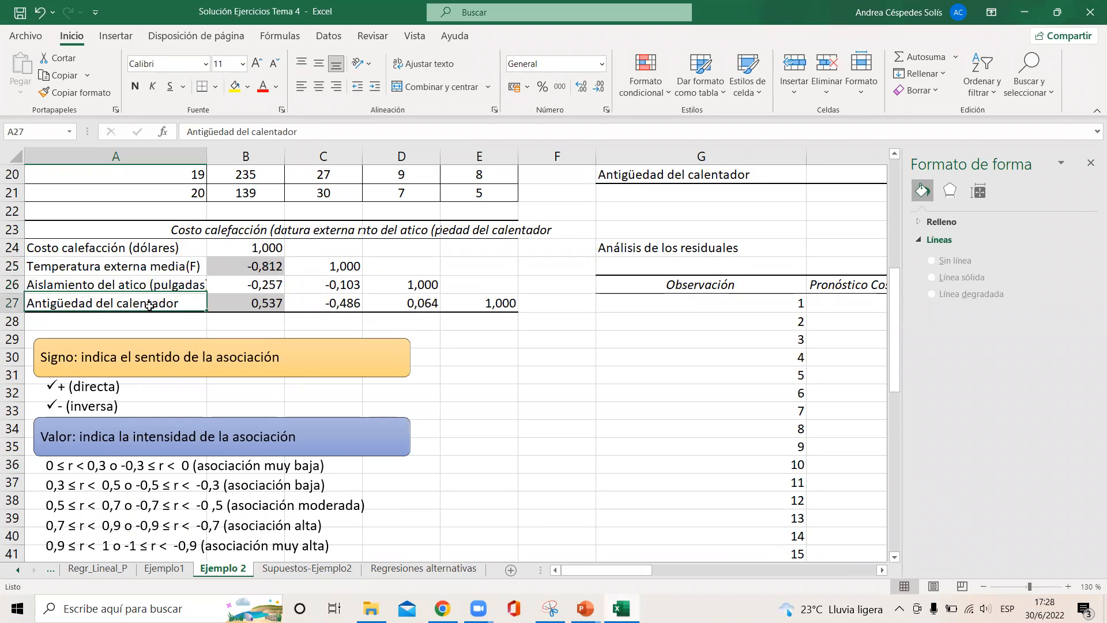
left_click(256, 306)
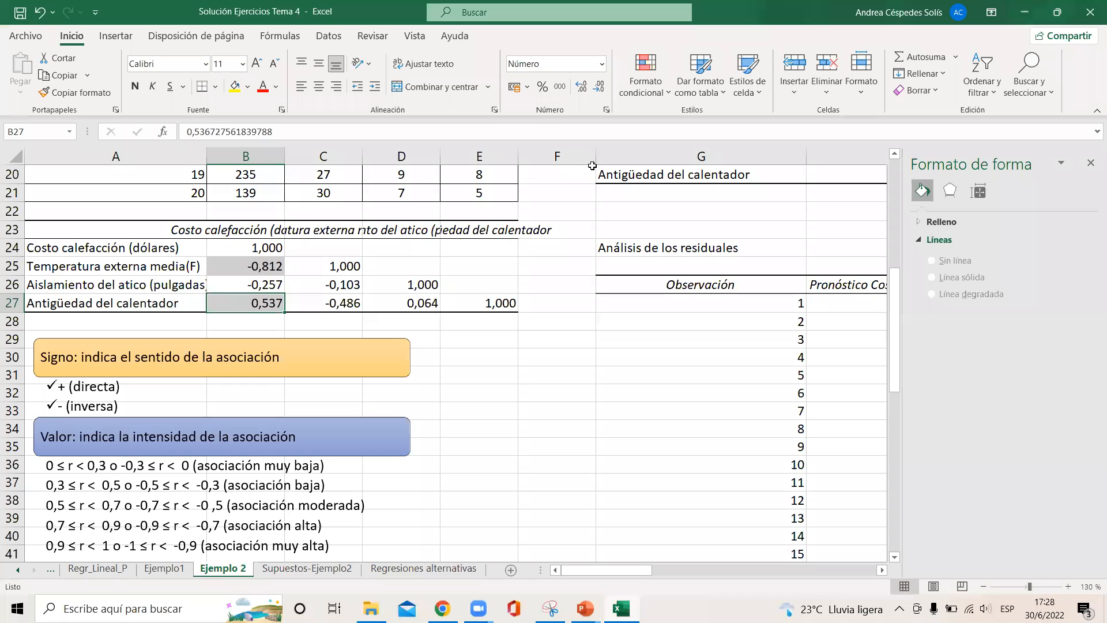
left_click(546, 336)
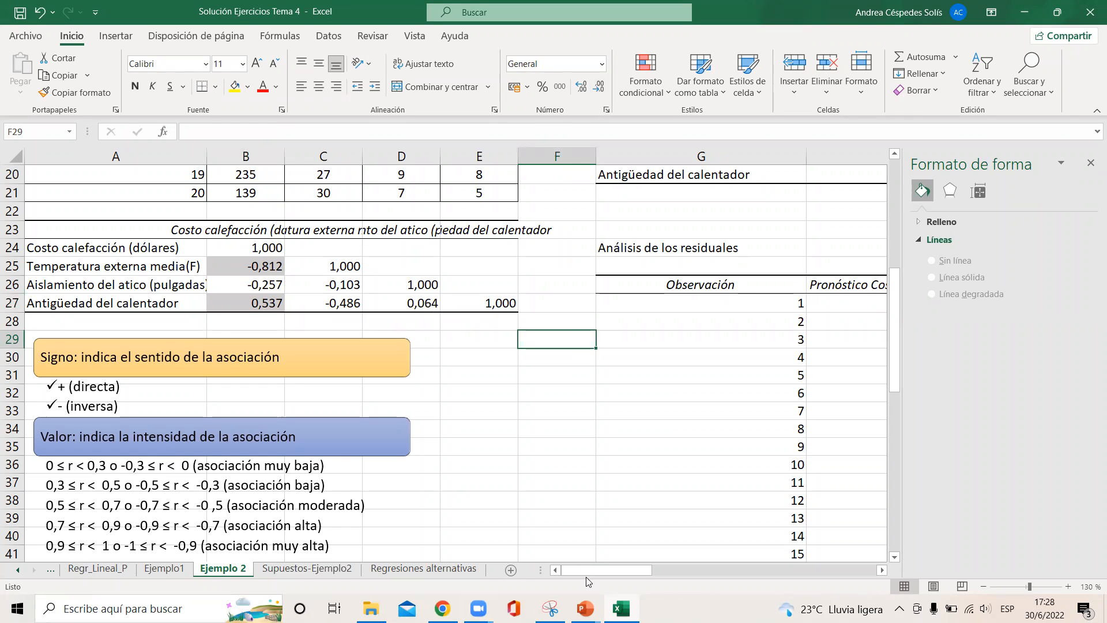
Switch to the 4. Correlación presentation and review slides 9 to 11 on calculating and interpreting the linear correlation coefficient
left_click(585, 608)
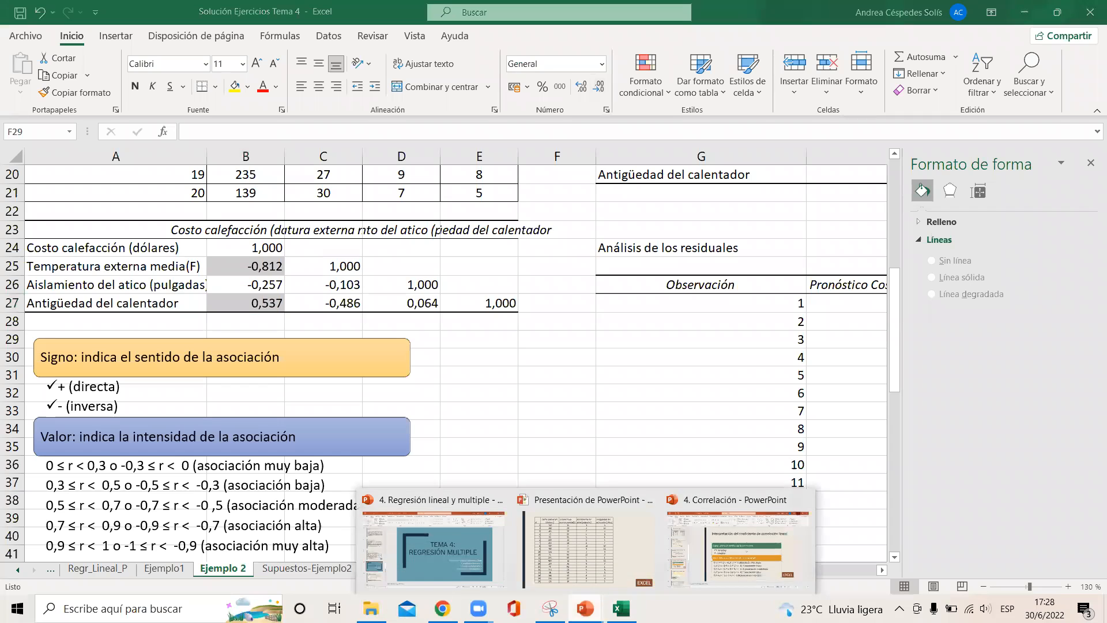
left_click(730, 541)
left_click(123, 334)
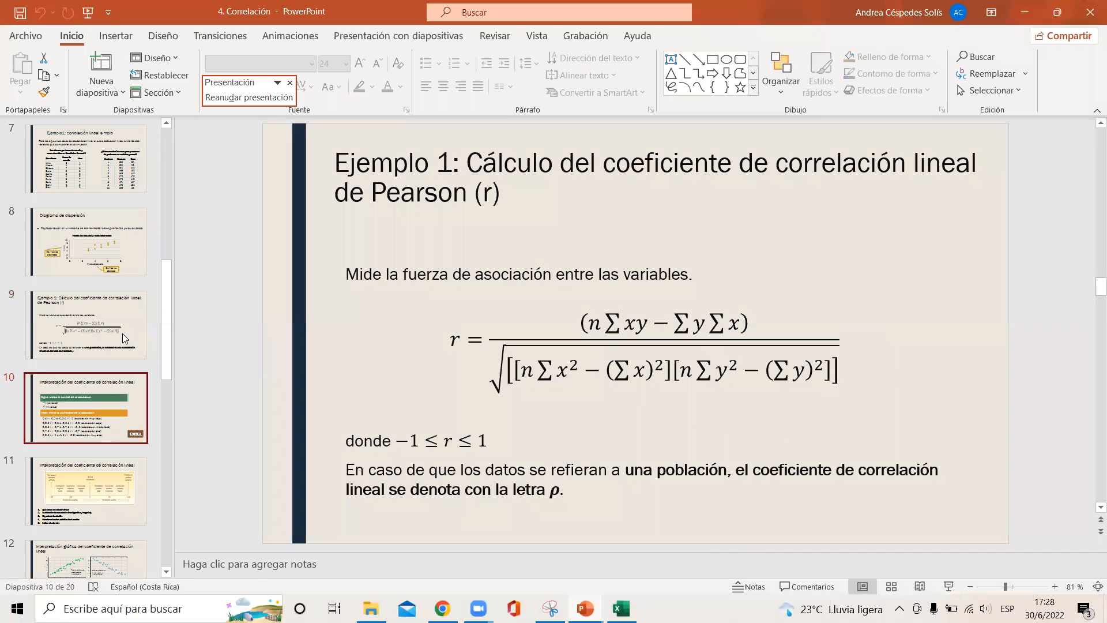
key("Down")
key("Down")
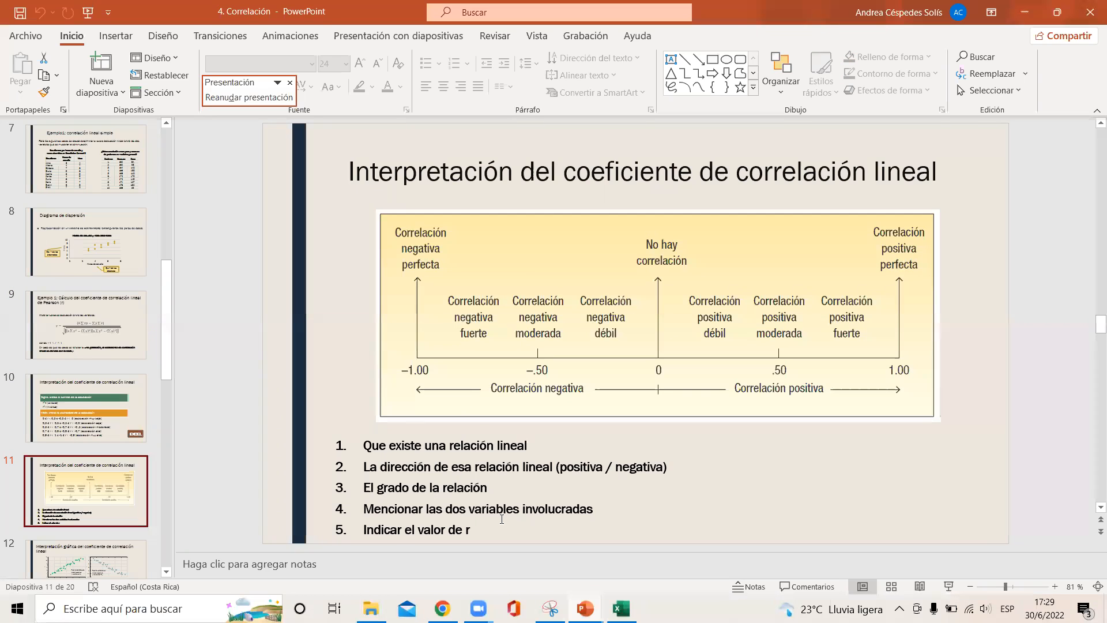
left_click(122, 405)
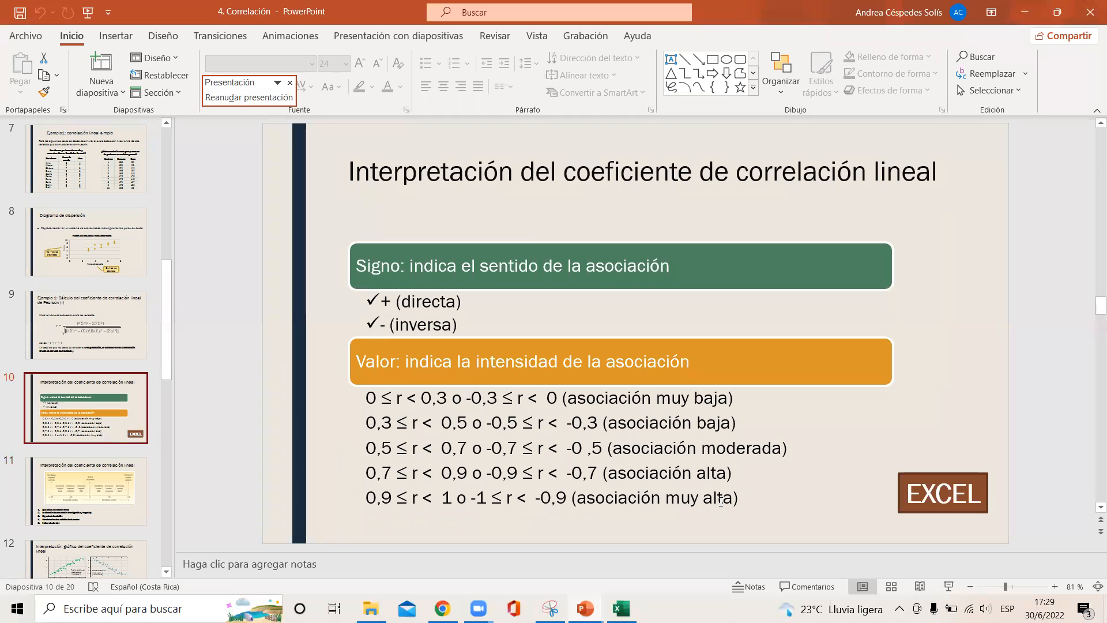
key("Down")
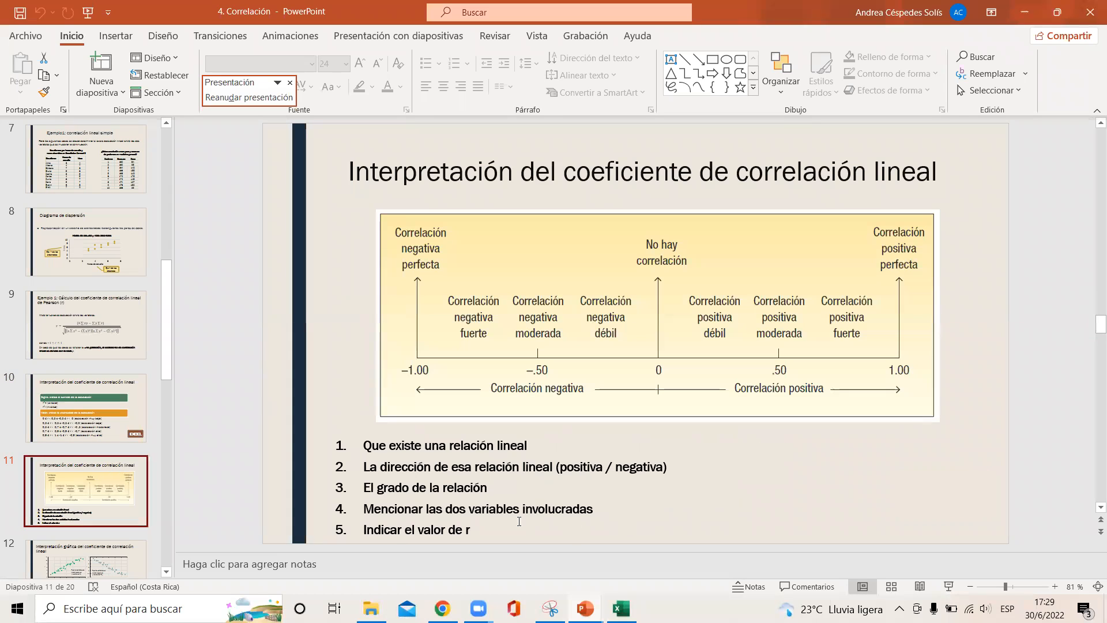
Highlight list points 4 and 5 of slide 11 in turn, and return to the Antigüedad del calentador correlation in Ejemplo 2
left_click_drag(598, 507, 358, 511)
left_click_drag(491, 533, 354, 532)
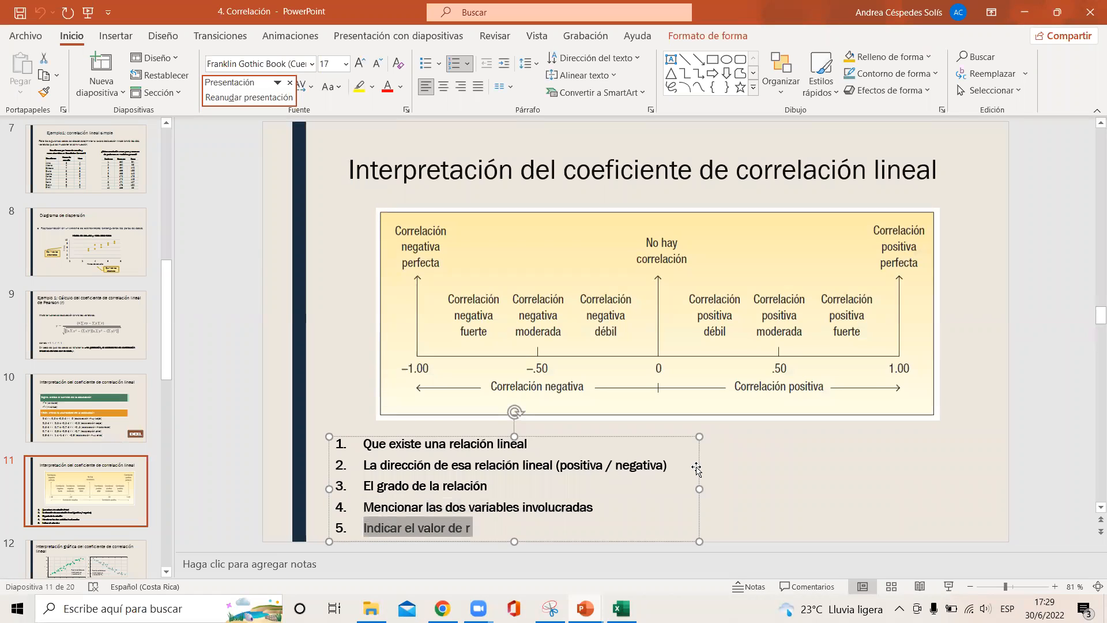
key("alt+Tab")
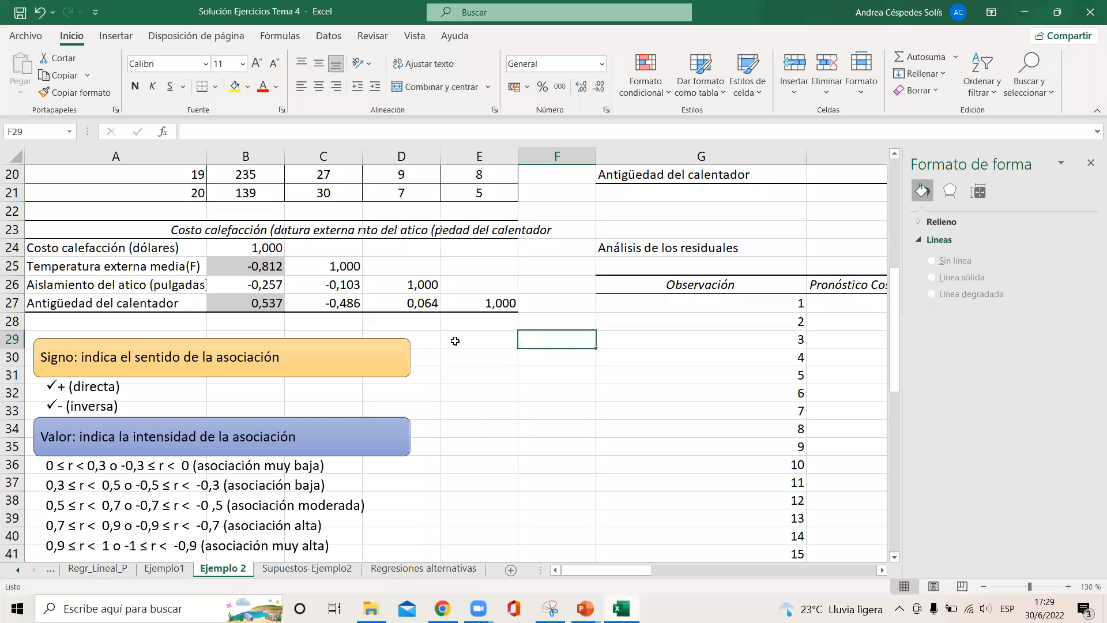
left_click(265, 301)
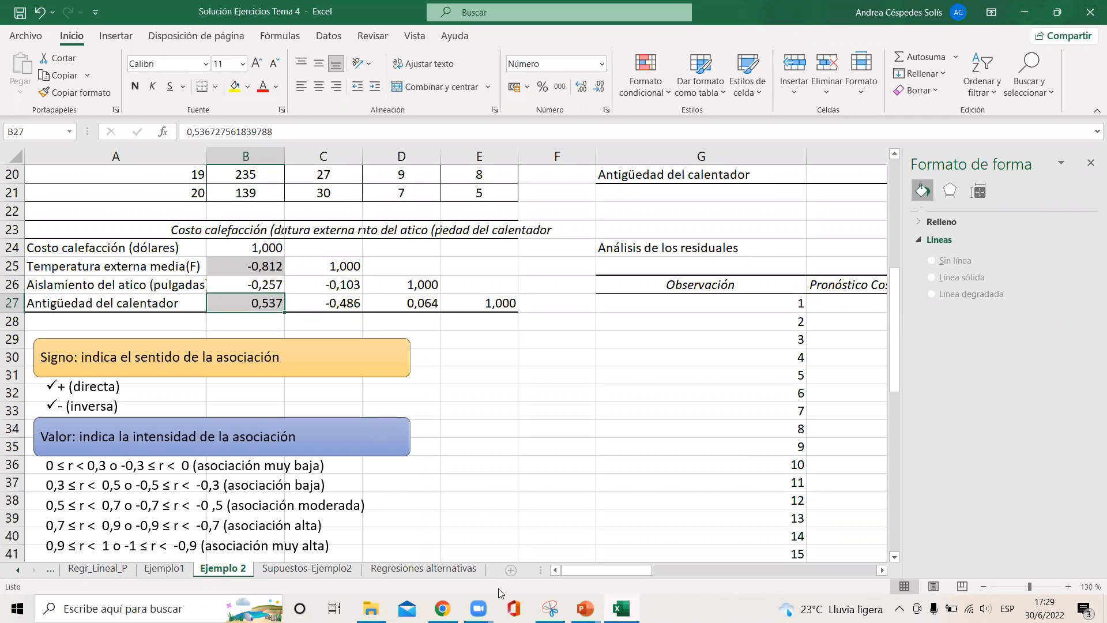
Reread slide 11's list of points for interpreting a correlation in the 4. Correlación presentation, and minimize it to return to Excel
mouse_move(585, 609)
left_click(760, 546)
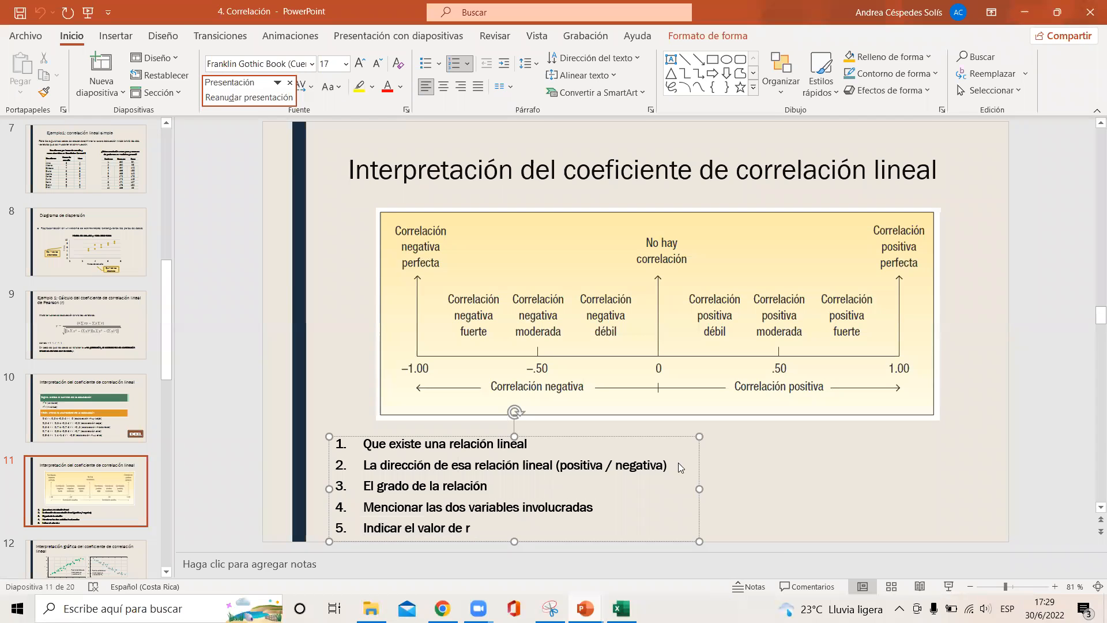
left_click(464, 486)
left_click(469, 522)
left_click(1025, 12)
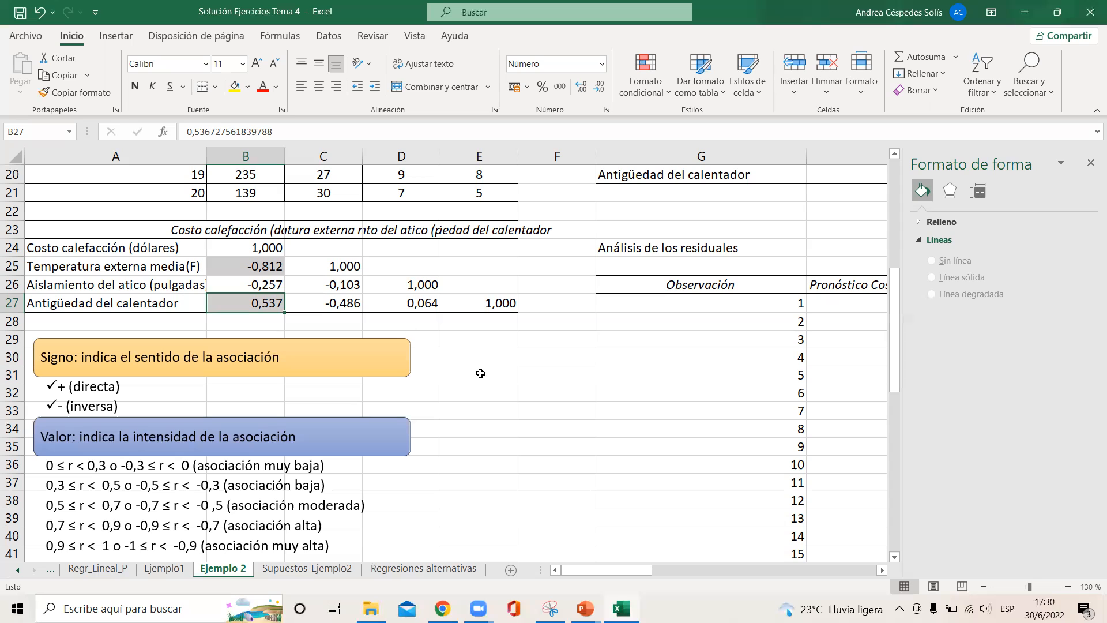
Examine the regression statistics and the ANÁLISIS DE VARIANZA table from column G onward in the Ejemplo 2 sheet
left_click_drag(895, 384, 897, 259)
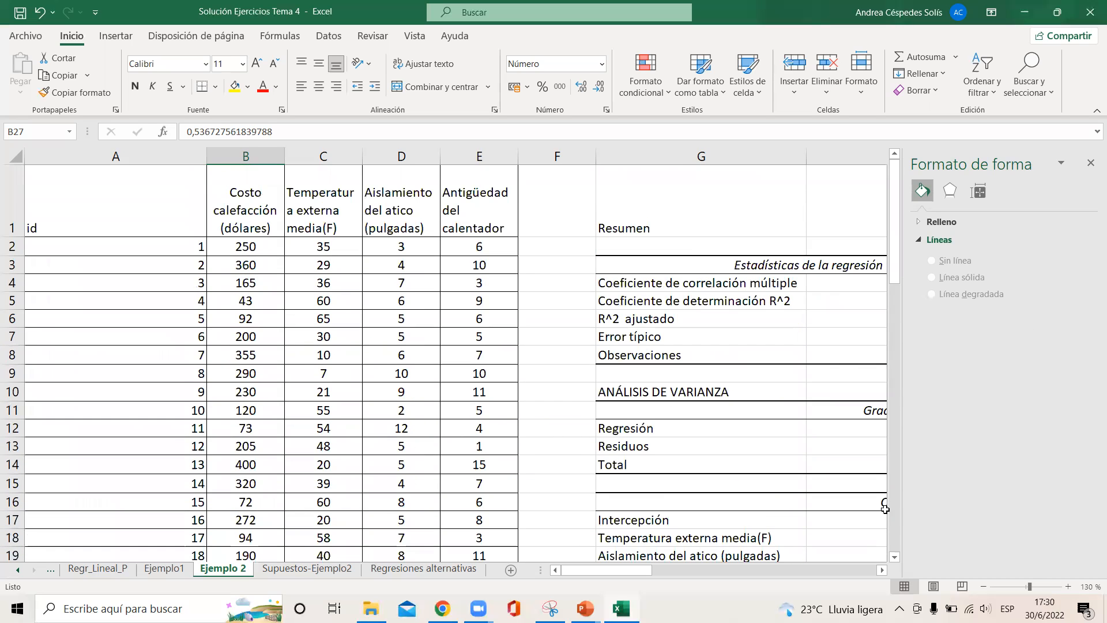
left_click_drag(882, 571, 884, 570)
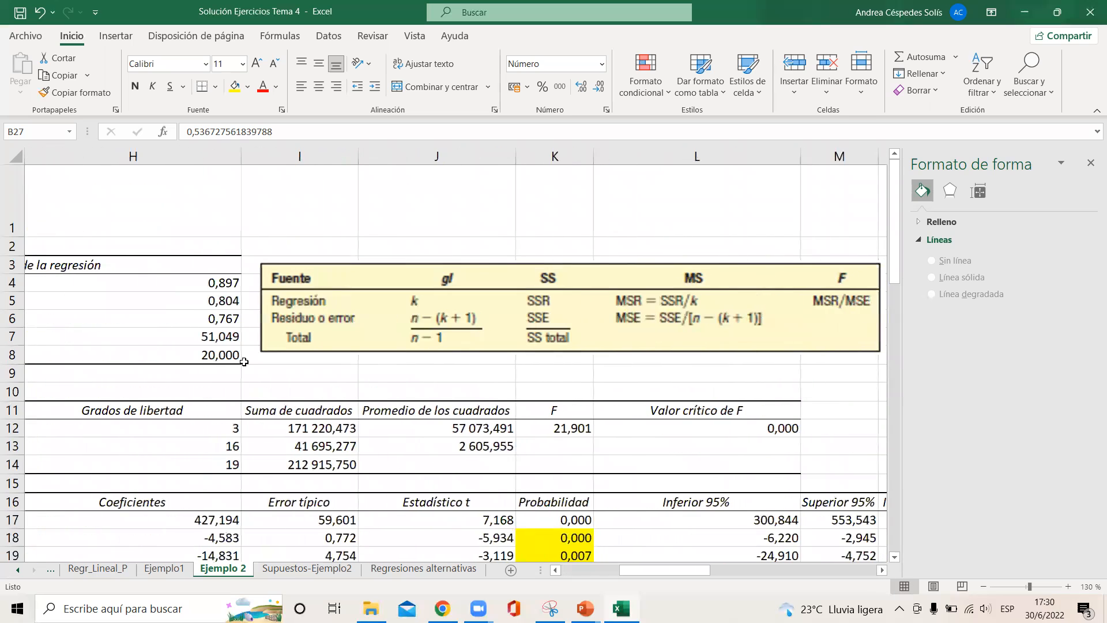
left_click(209, 396)
key("Down")
key("Left")
key("Left")
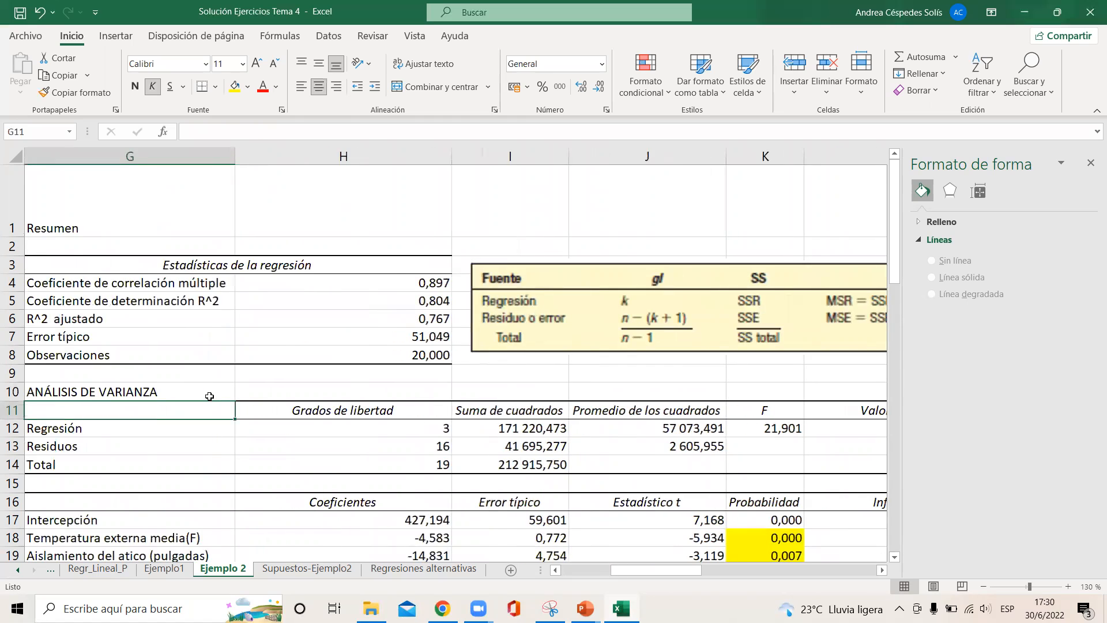
left_click(209, 396)
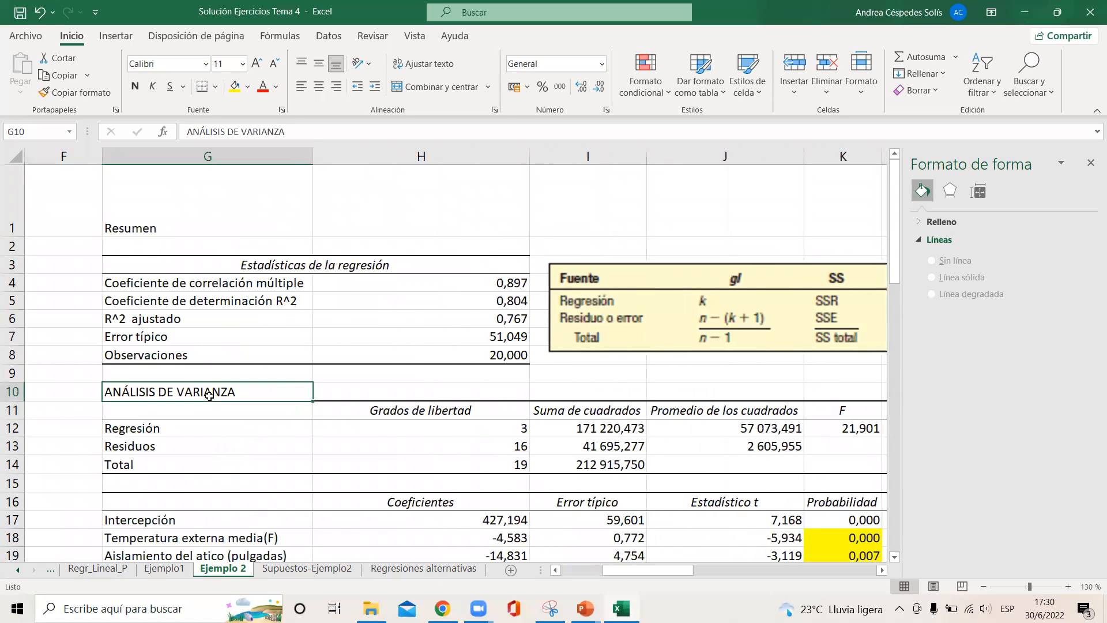
key("Down")
key("Down")
key("Right")
key("Right")
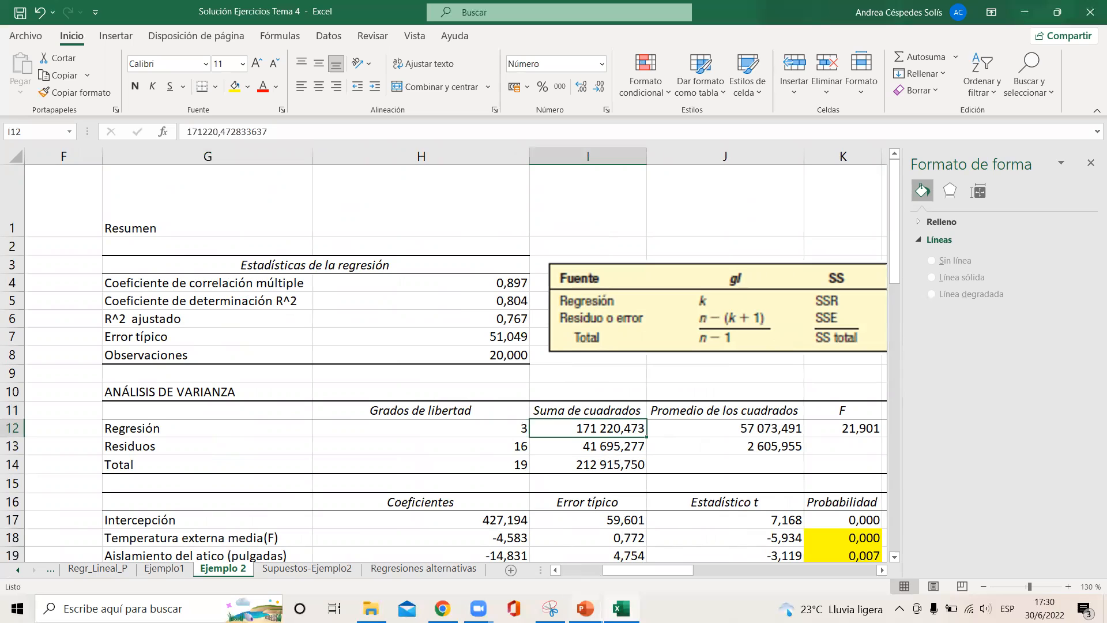
Switch to the 4. Regresión lineal y multiple presentation and show slide 29, the global test of the multiple regression model
mouse_move(585, 608)
left_click(441, 536)
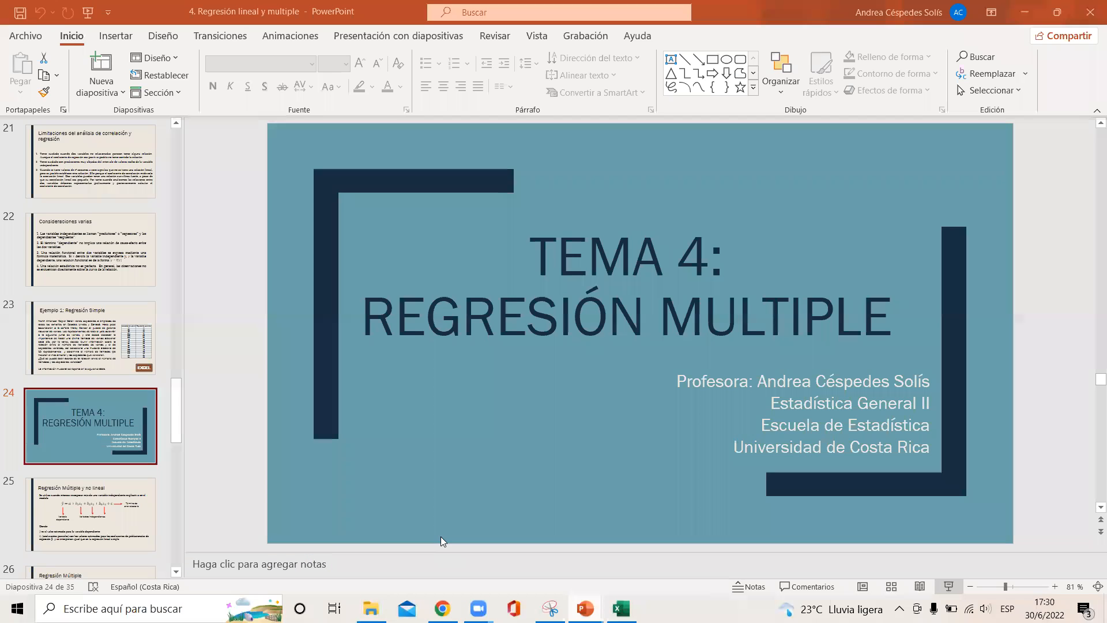
left_click(111, 511)
left_click(111, 511)
left_click(111, 511)
key("Down")
key("Down")
key("Up")
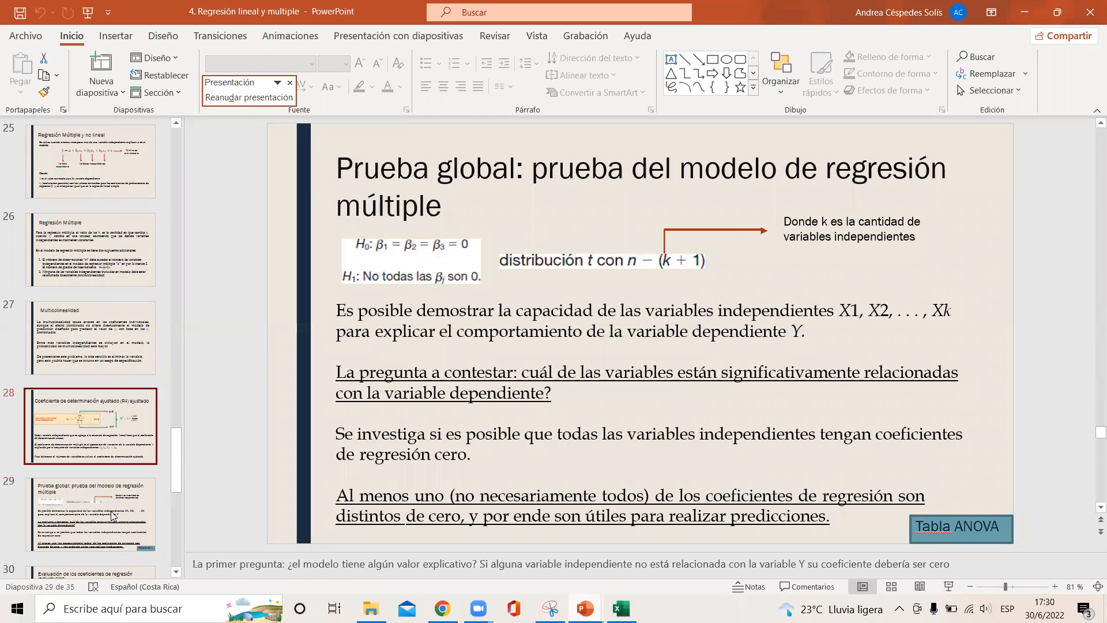
left_click(111, 515)
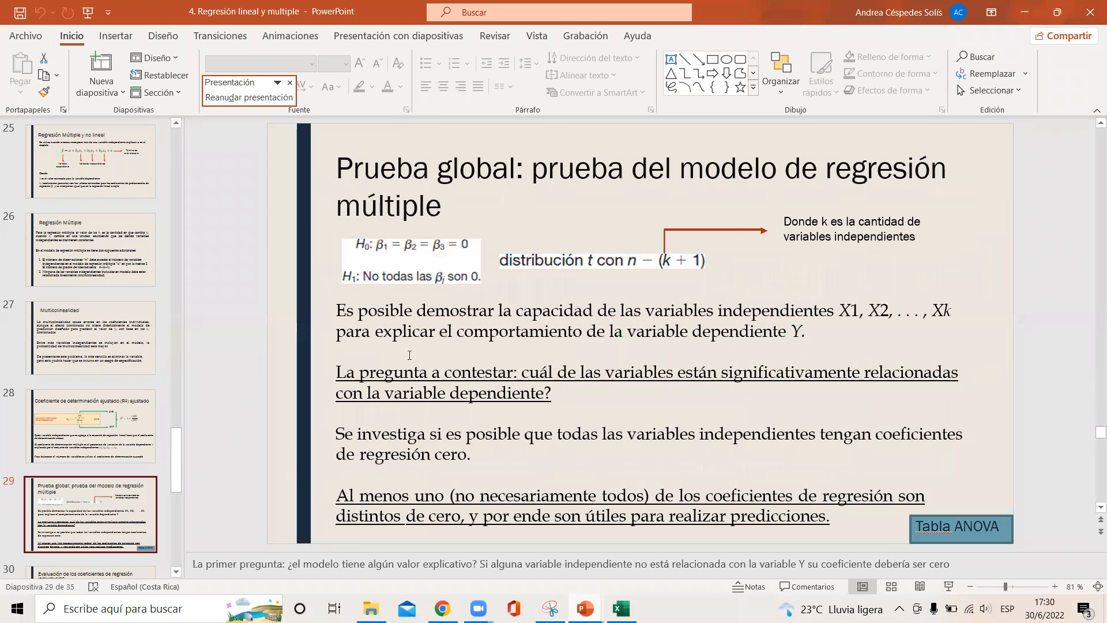
Return to the Ejemplo 2 sheet in Excel and select the ANÁLISIS DE VARIANZA table, range G10:L15
left_click(623, 617)
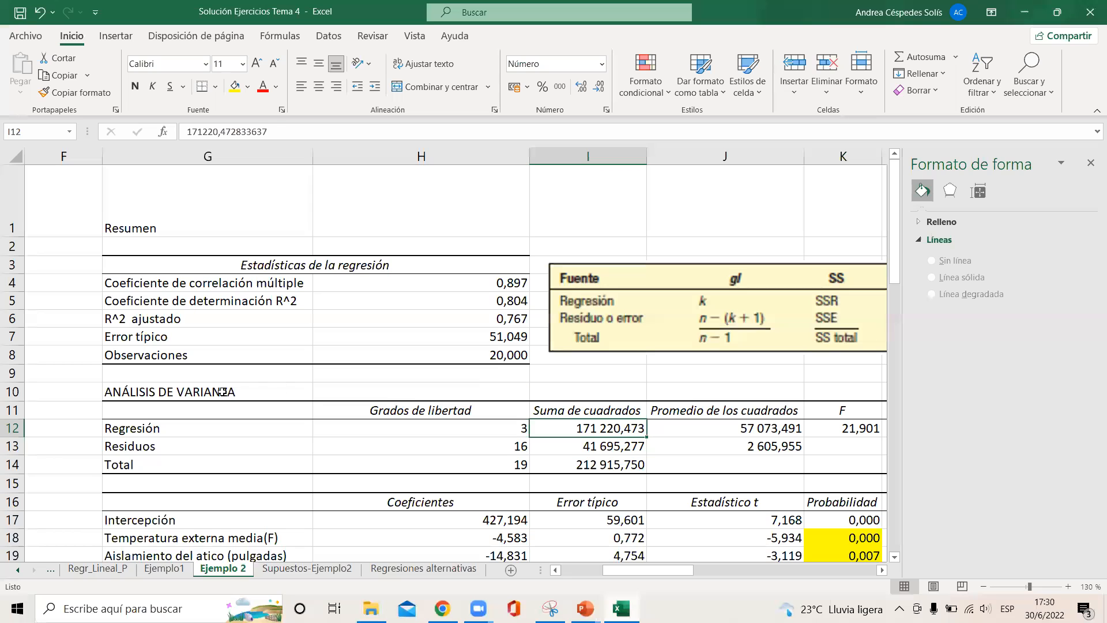
left_click_drag(222, 392, 750, 481)
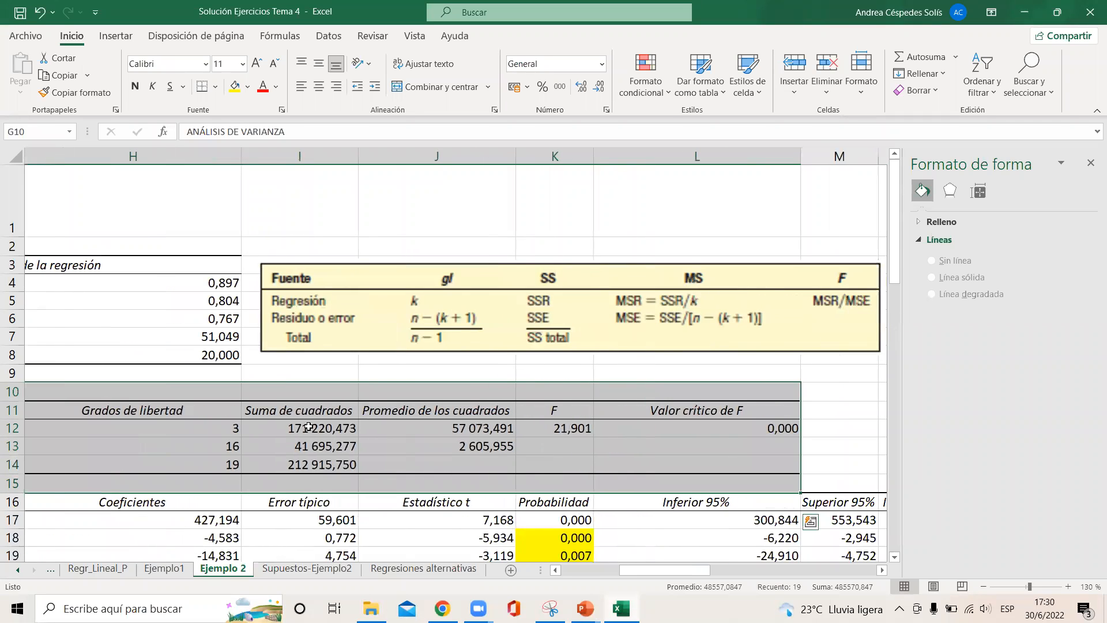
Compare the F statistic with its Valor crítico de F, and enter the significance level 0,05 beside them in M12
left_click(559, 429)
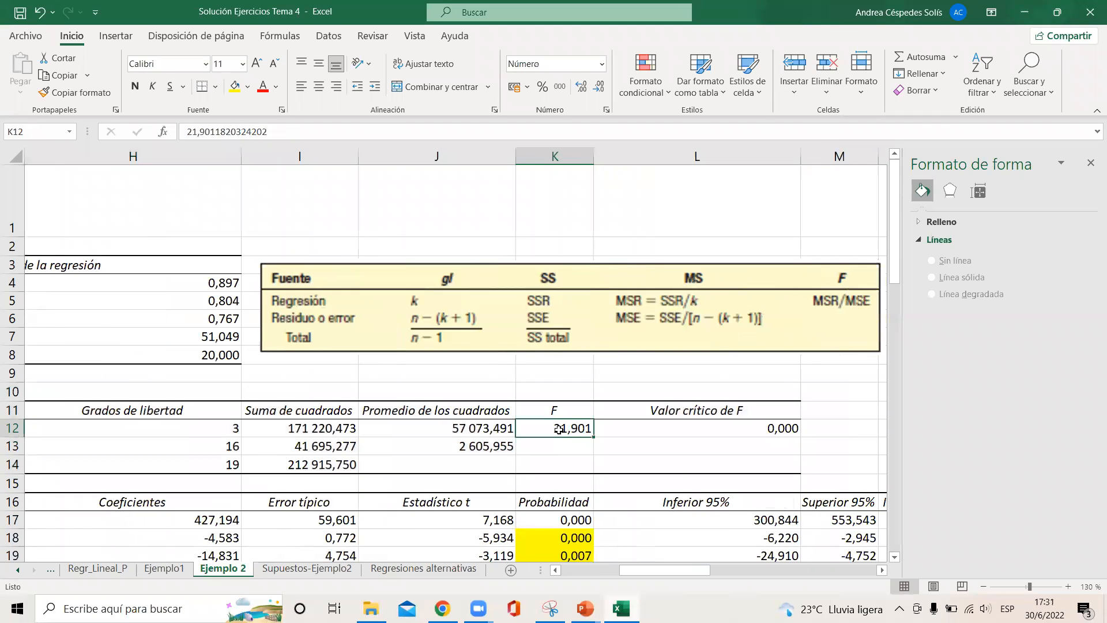
left_click(775, 429)
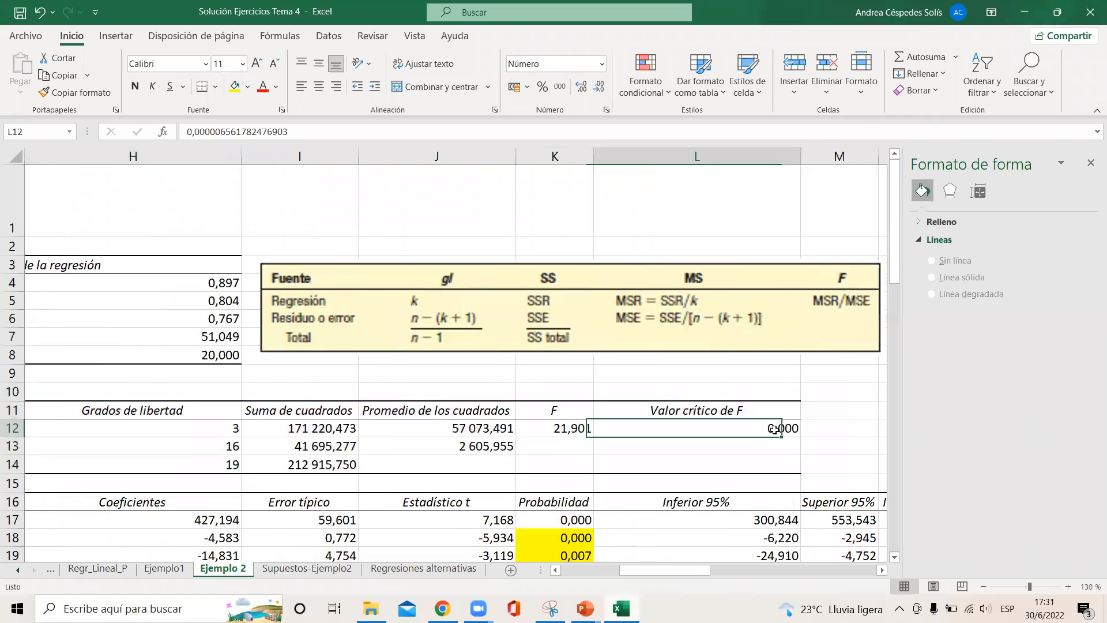
left_click(554, 414)
left_click(555, 430)
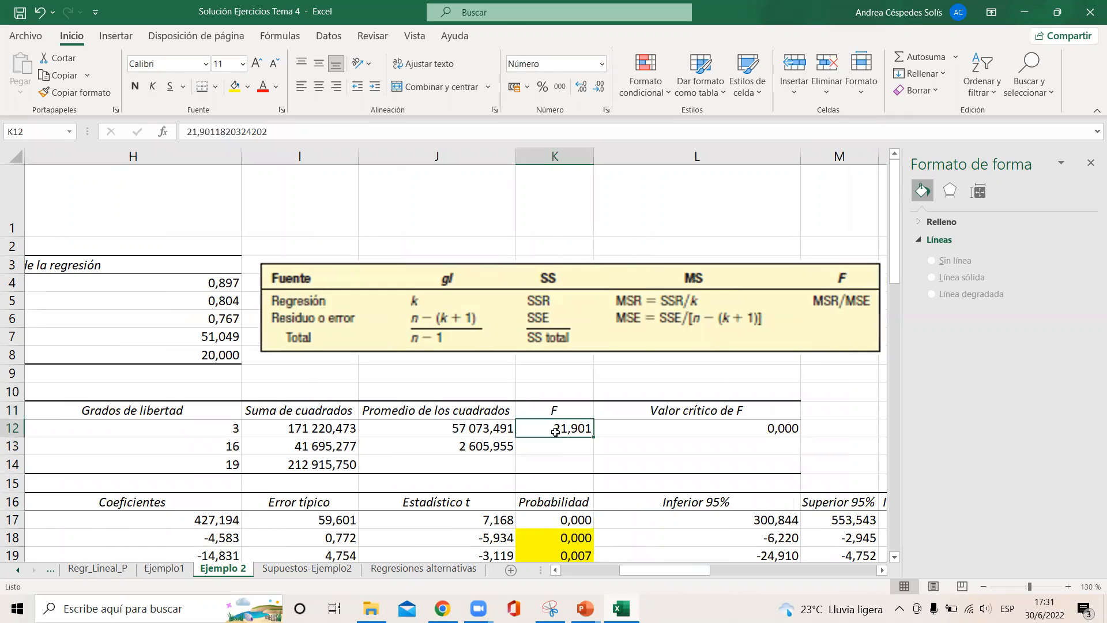
left_click(755, 427)
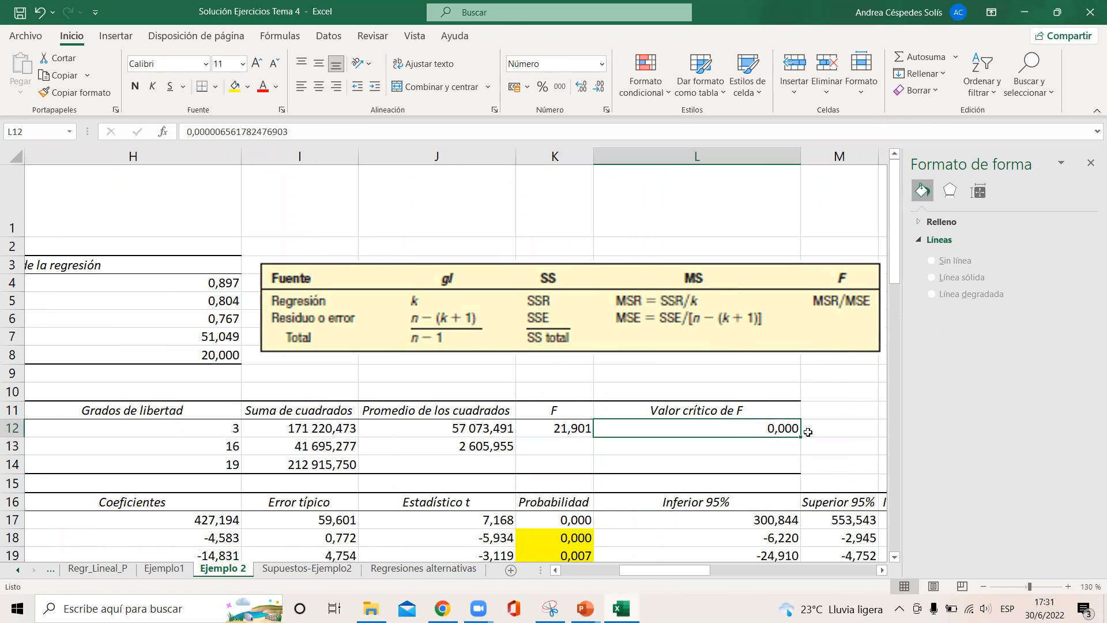
left_click(808, 431)
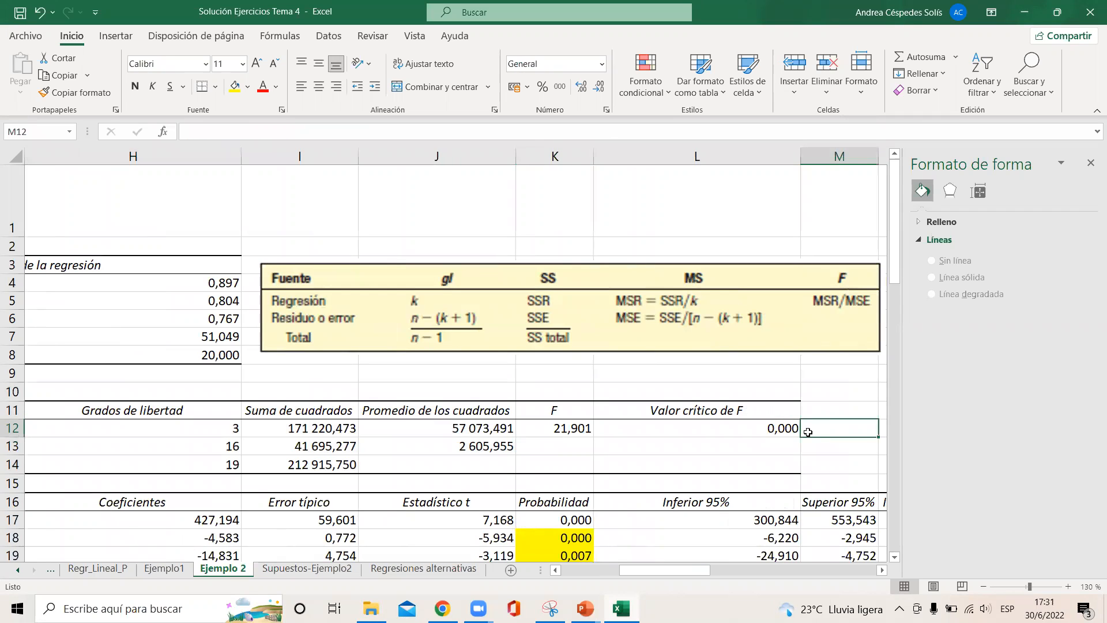
type("0,05")
key("Return")
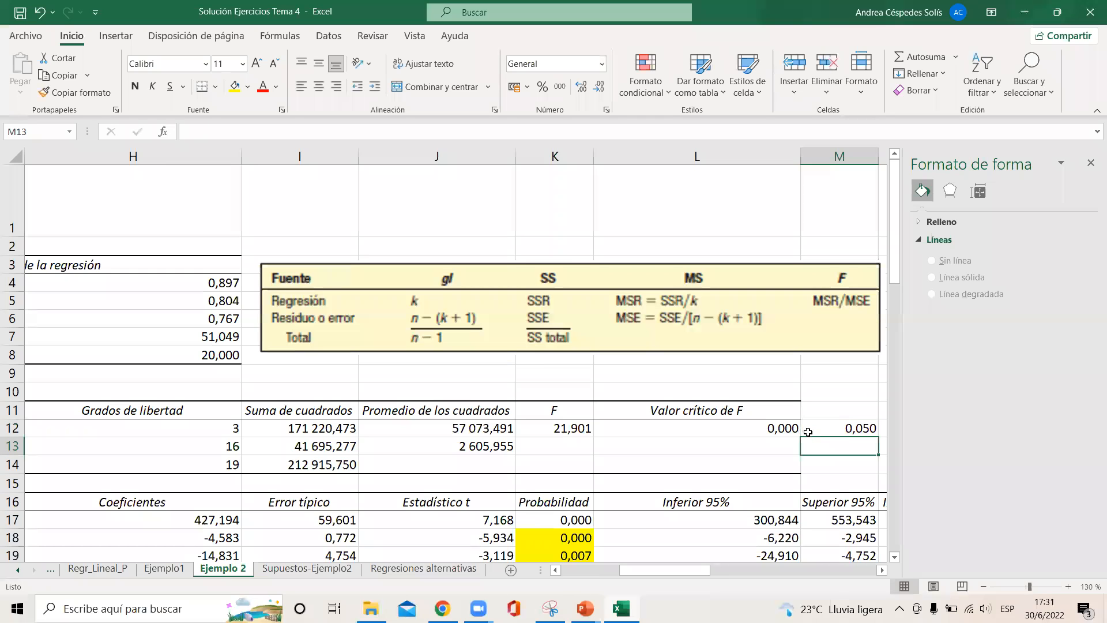
Switch to the PowerPoint slide show to reread the Ejemplo 2 problem statement about Salsberry Realty, and return to Excel
left_click(585, 609)
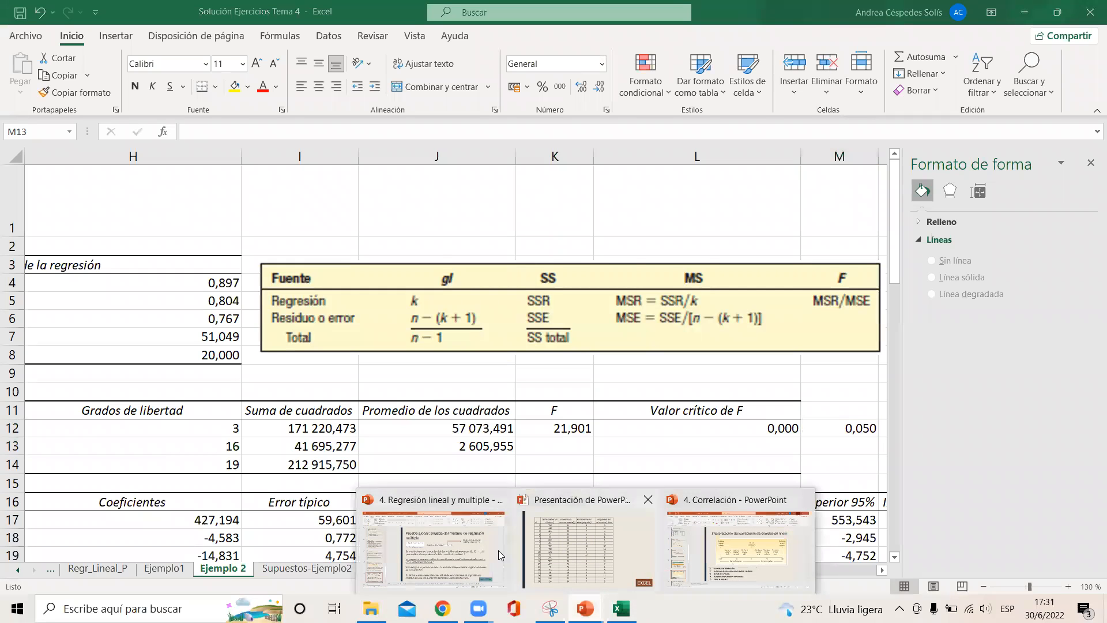
left_click(586, 551)
key("Left")
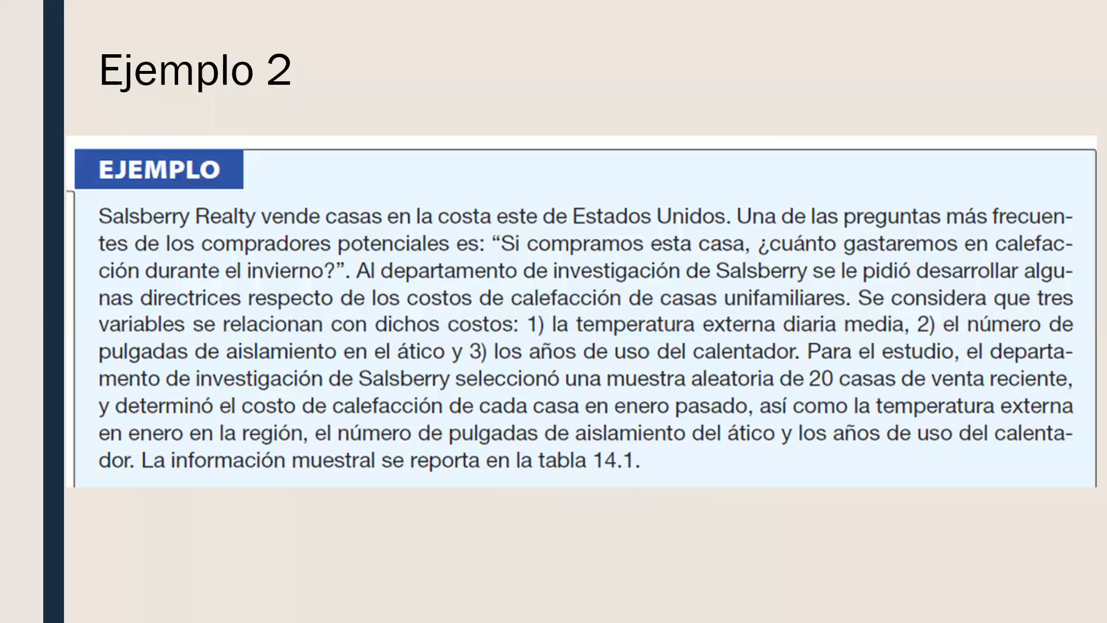
key("alt+Tab")
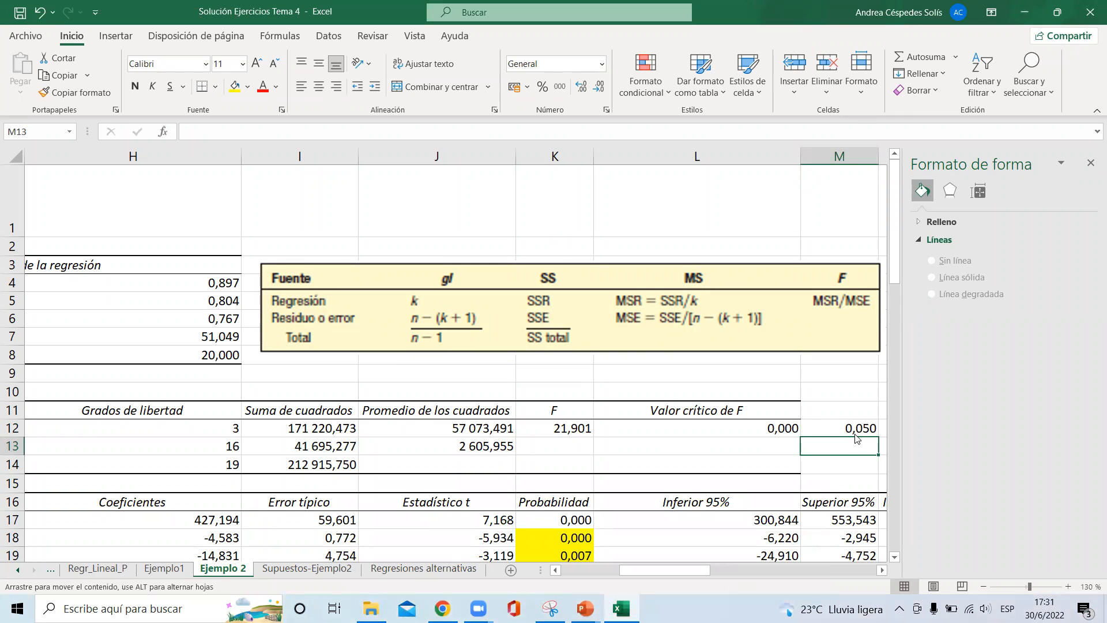
Highlight the Valor crítico de F in L12 with a yellow fill
key("Up")
key("Left")
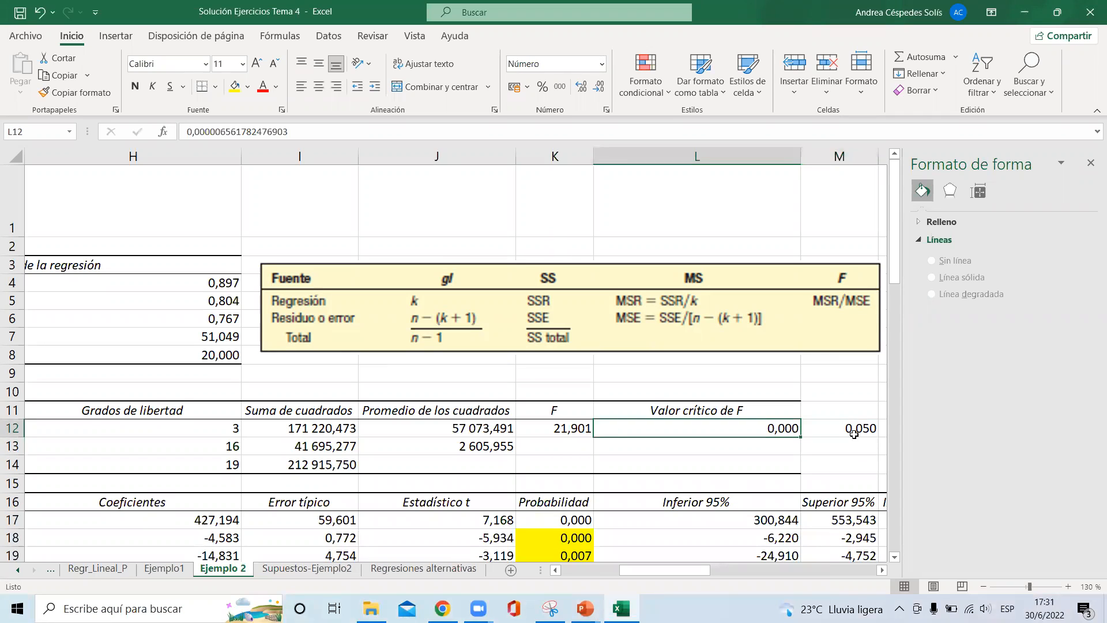
left_click(235, 88)
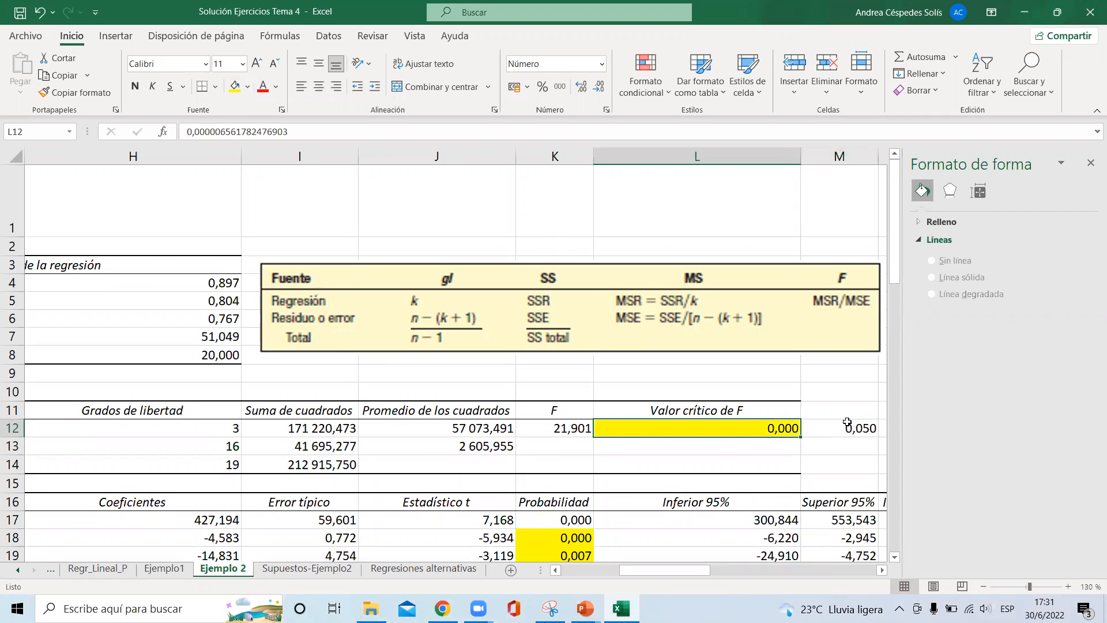
Bring column G back into view, and reread slide 29's global test hypotheses in the 4. Regresión lineal y multiple presentation before returning to Excel
key("Right")
key("Left")
key("Left")
key("Left")
key("Left")
key("Left")
scroll(778, 425, "left", 5)
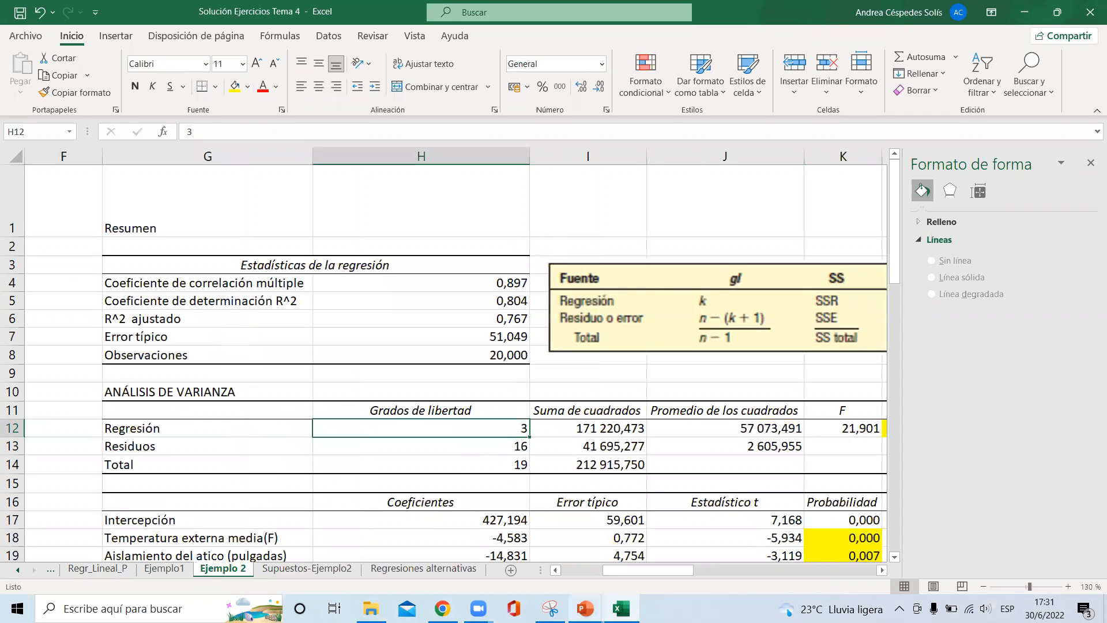
left_click(585, 608)
left_click(526, 564)
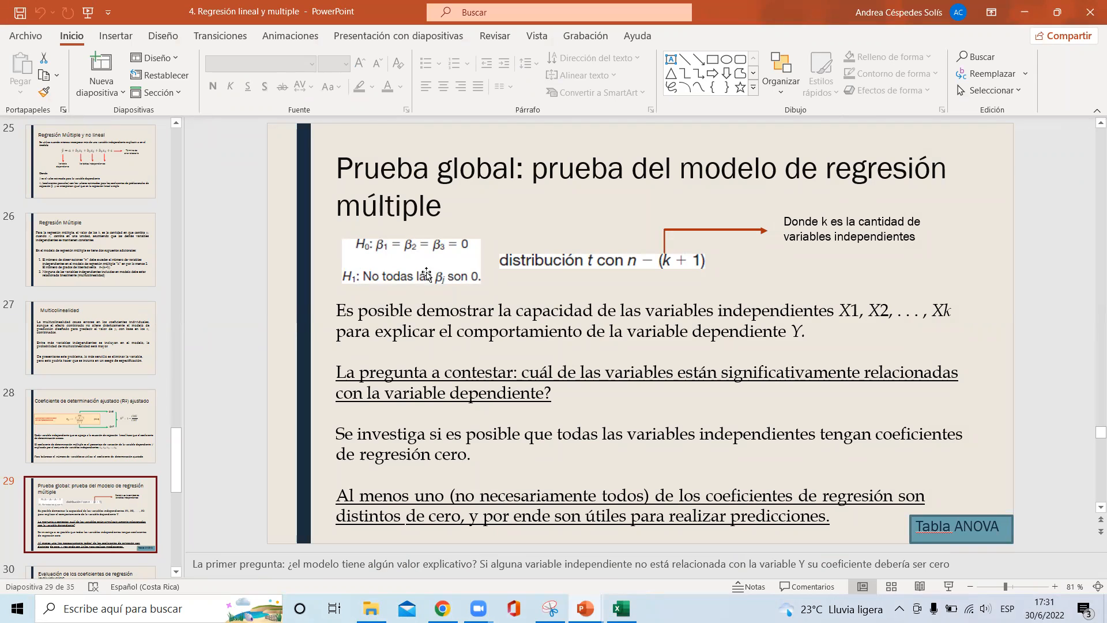
left_click(1025, 12)
Examine the ANÁLISIS DE VARIANZA table and the intercept and independent variable rows of the coefficients table below it
left_click_drag(192, 401, 838, 468)
left_click(286, 505)
key("Down")
key("Down")
key("Down")
key("Down")
key("Down")
key("Up")
key("Up")
key("Up")
key("Up")
key("Up")
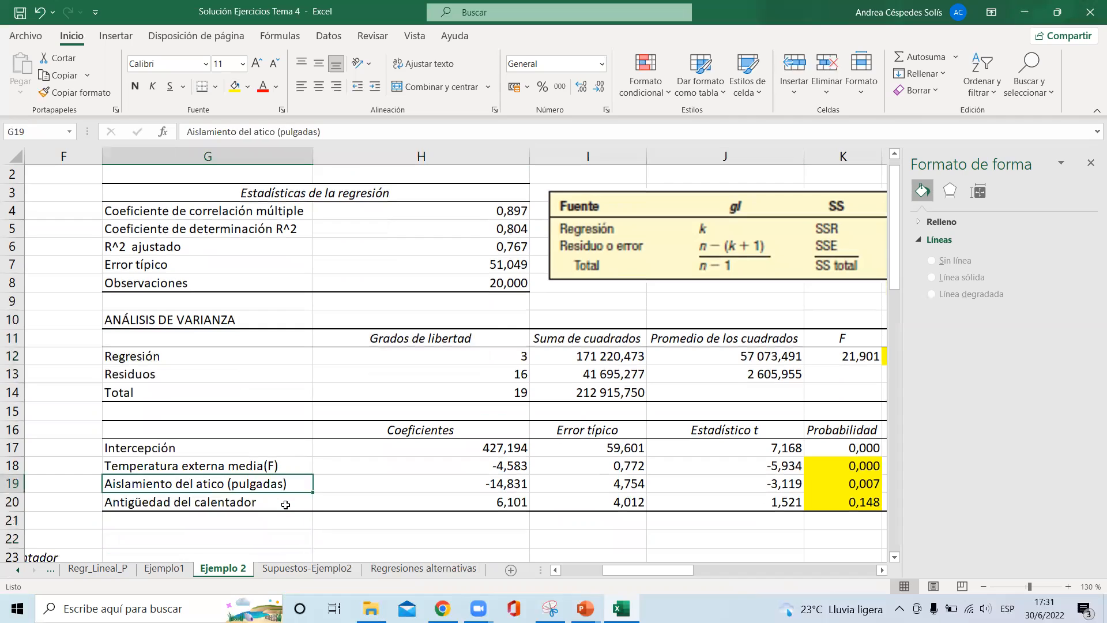
Examine the coefficients table's columns along row 16: Coeficientes, Error típico, Estadístico t and Probabilidad
key("Right")
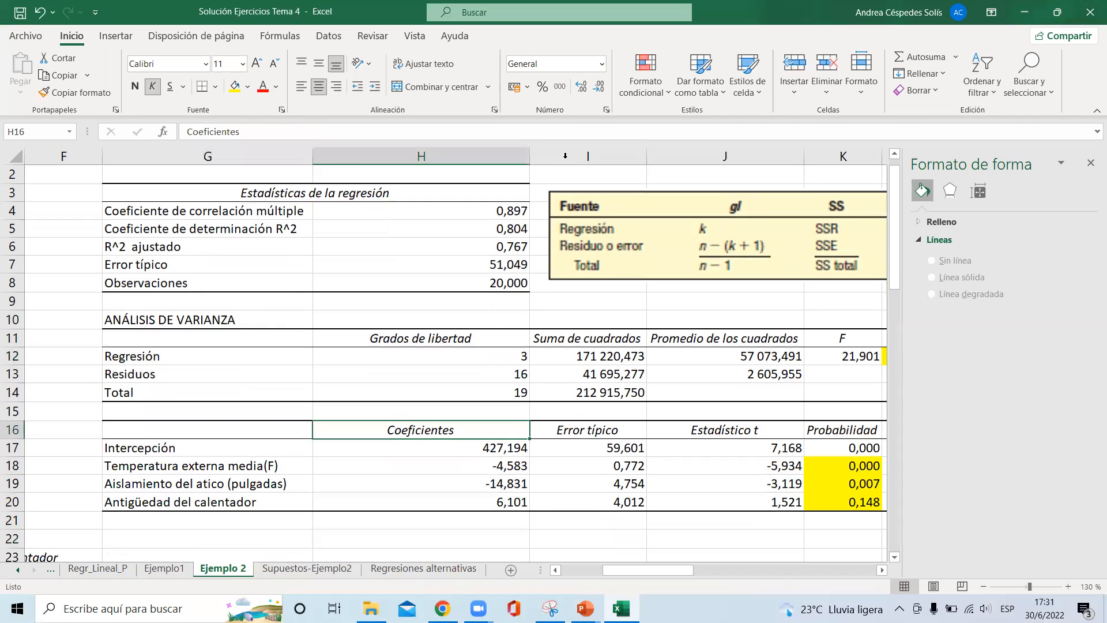
left_click(272, 427)
key("Right")
key("Right")
key("Right")
key("Left")
key("Left")
key("Right")
key("Right")
key("Right")
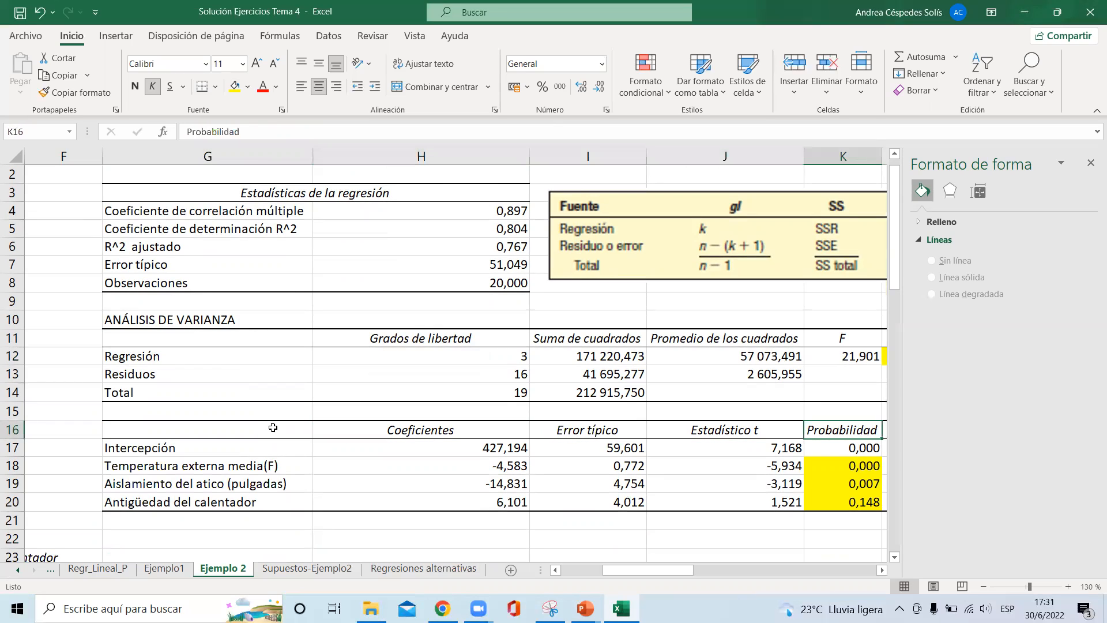
key("Right")
key("Left")
key("Left")
key("Left")
key("Left")
key("Left")
key("Left")
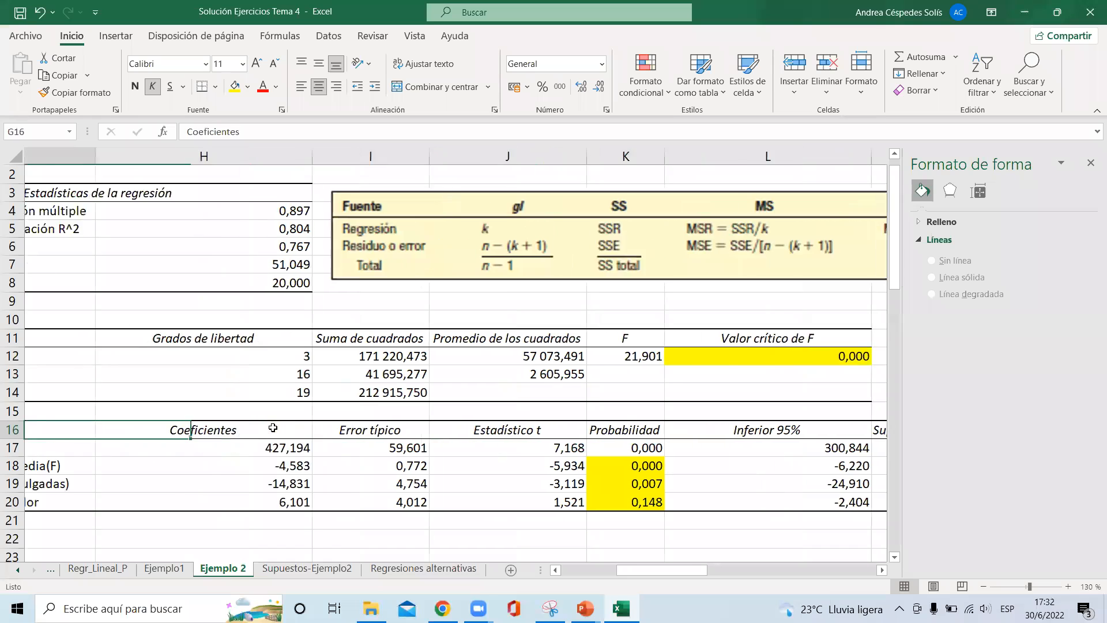
key("Right")
key("Right")
key("Right")
key("Left")
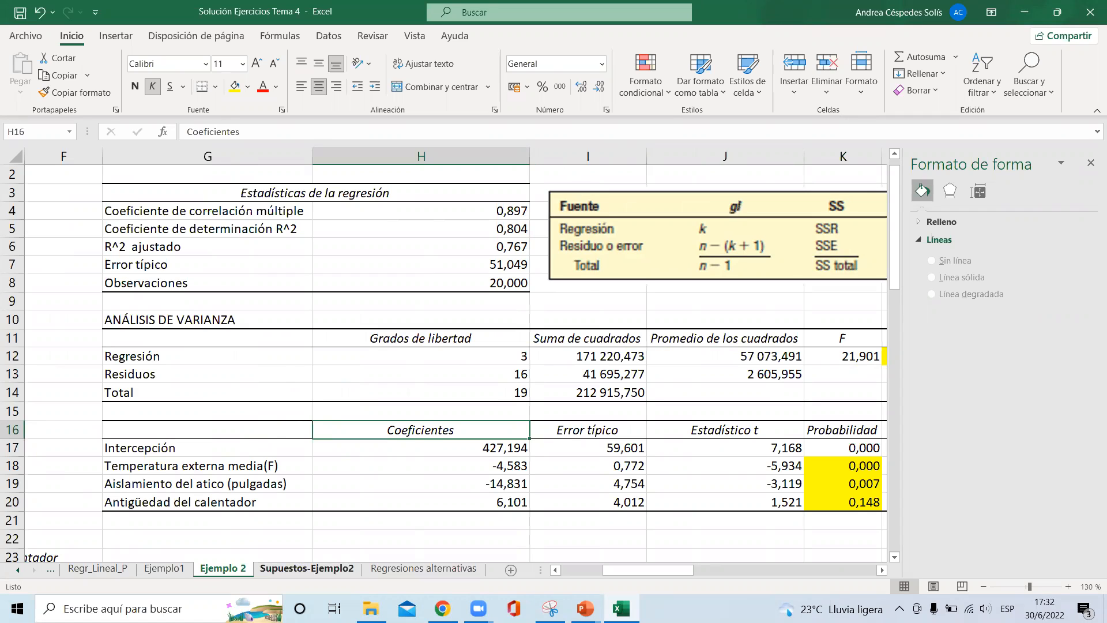
Display the linear trendline's equation on the Temperatura externa media(F) scatter chart in the Supuestos-Ejemplo2 sheet
left_click(346, 570)
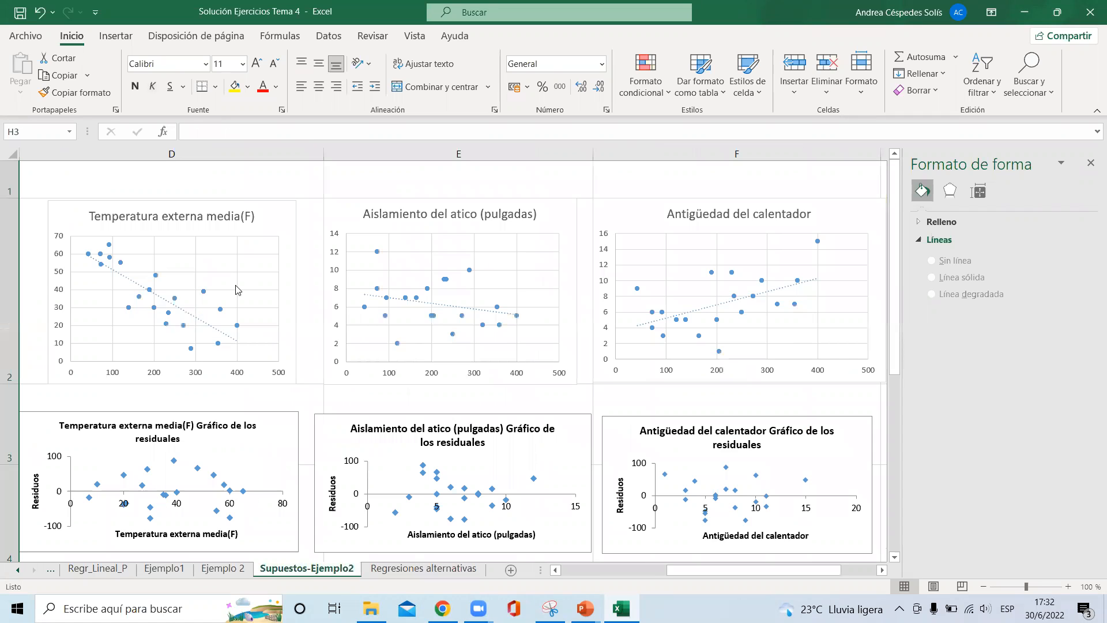
right_click(208, 329)
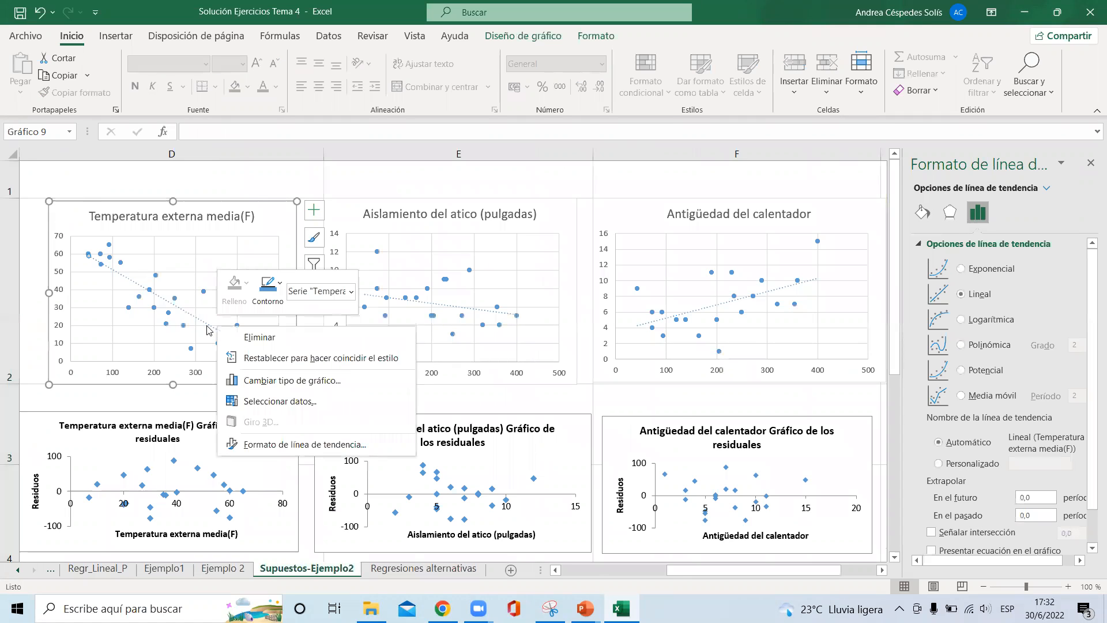
left_click_drag(1091, 339, 1090, 503)
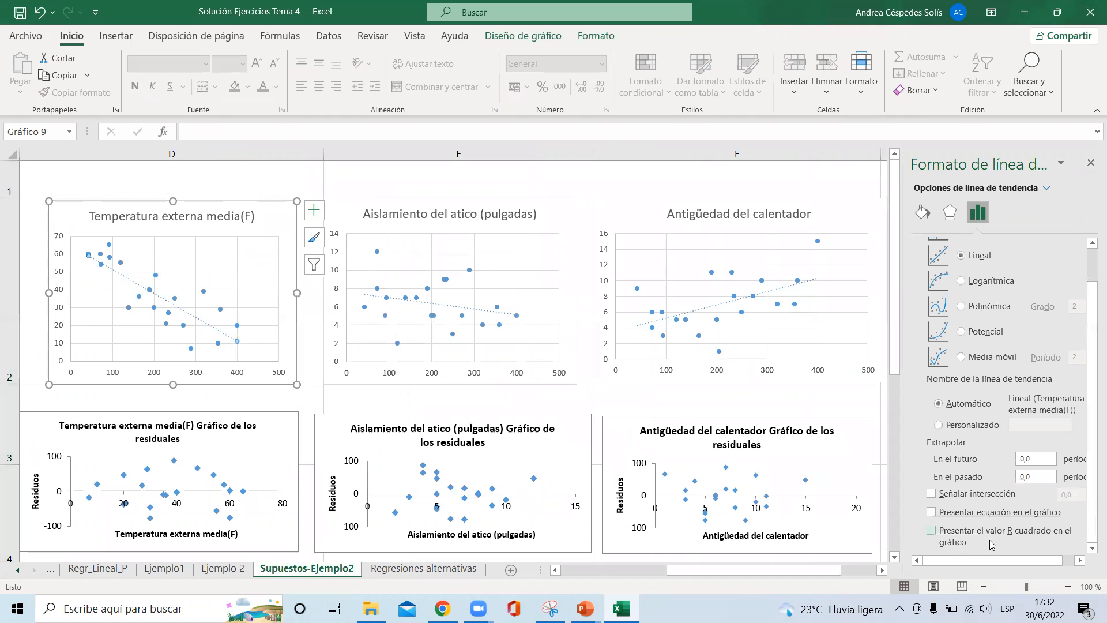
left_click(932, 512)
Display the linear trendline's equation on the Aislamiento del atico (pulgadas) scatter chart
left_click(512, 314)
right_click(510, 316)
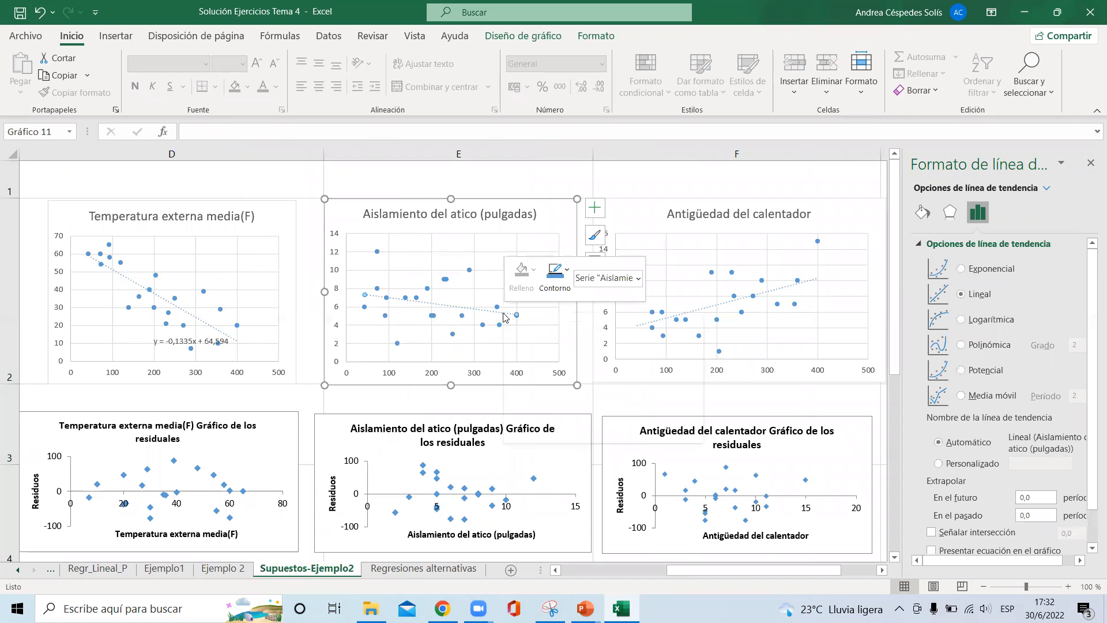
key("Escape")
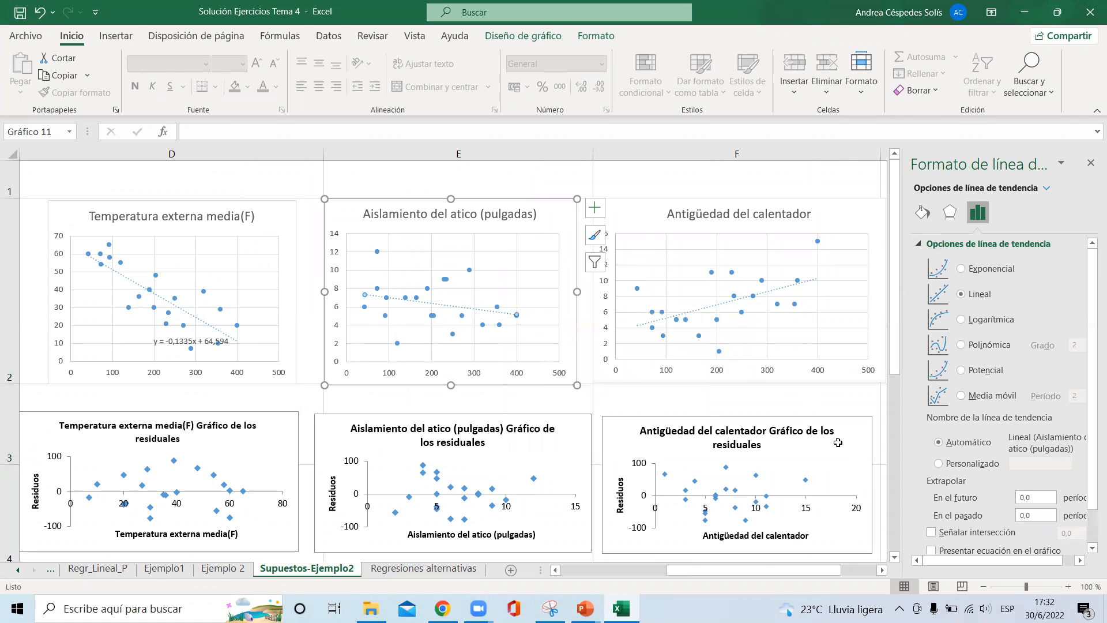
scroll(1092, 457, "down", 1)
left_click(931, 511)
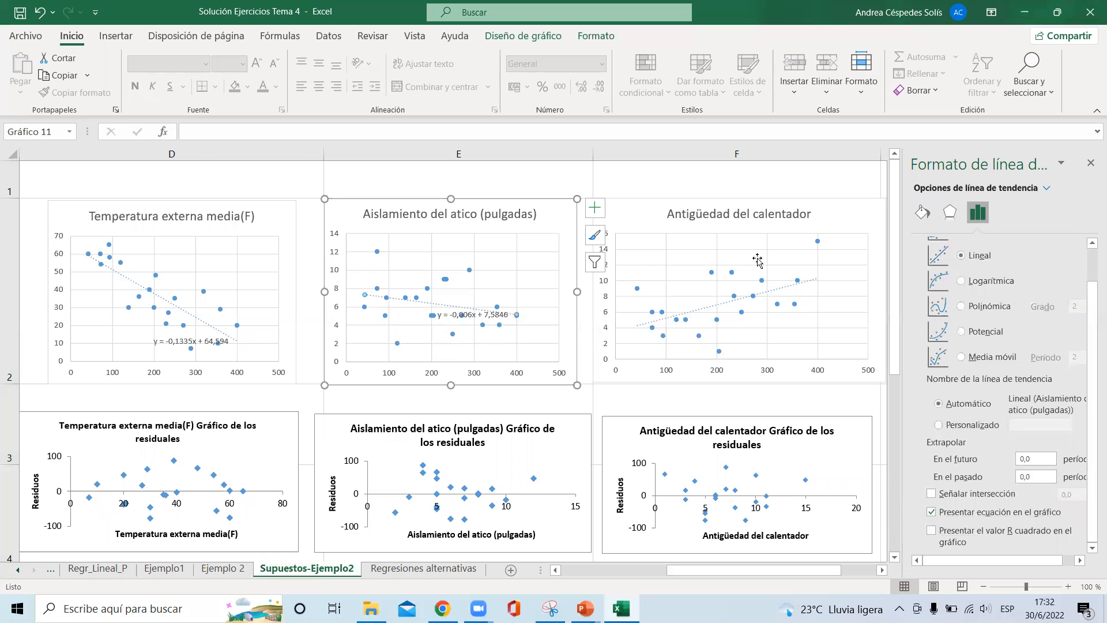
Display the linear trendline's equation on the Antigüedad del calentador scatter chart
right_click(721, 304)
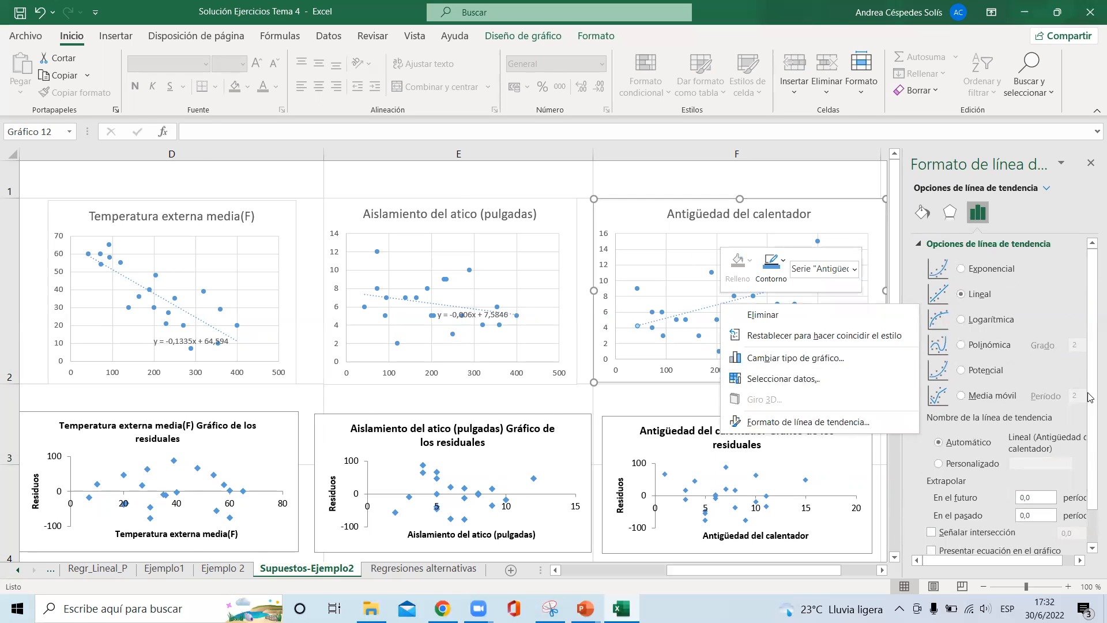
scroll(1091, 461, "down", 1)
left_click(941, 517)
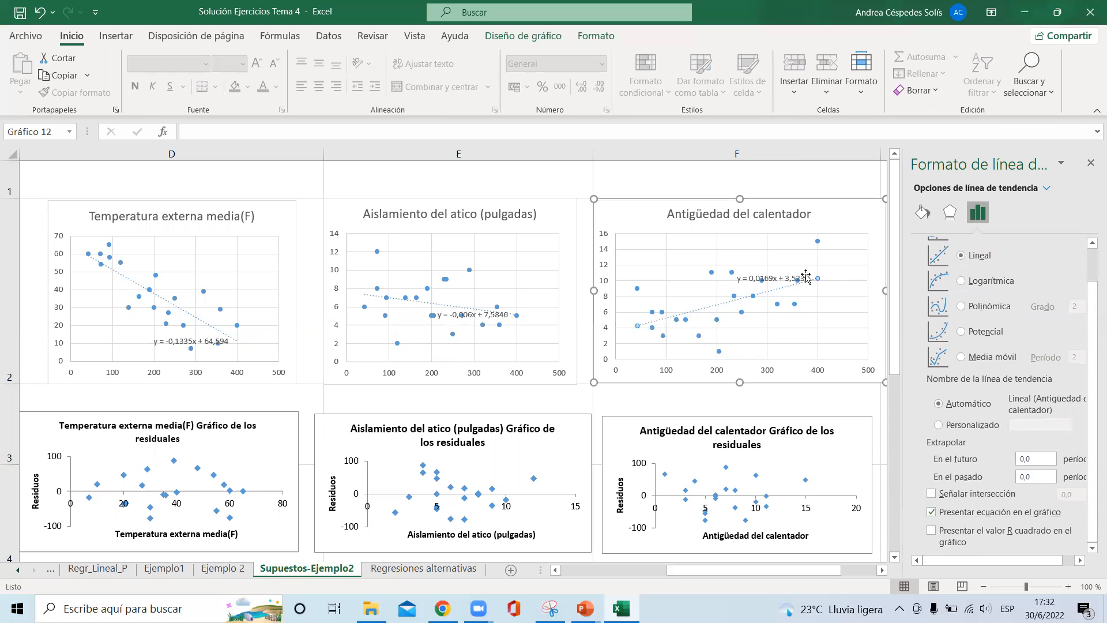
Move the trendline equations on all three scatter charts to clear space above their trendlines
left_click(782, 277)
left_click_drag(782, 269, 785, 248)
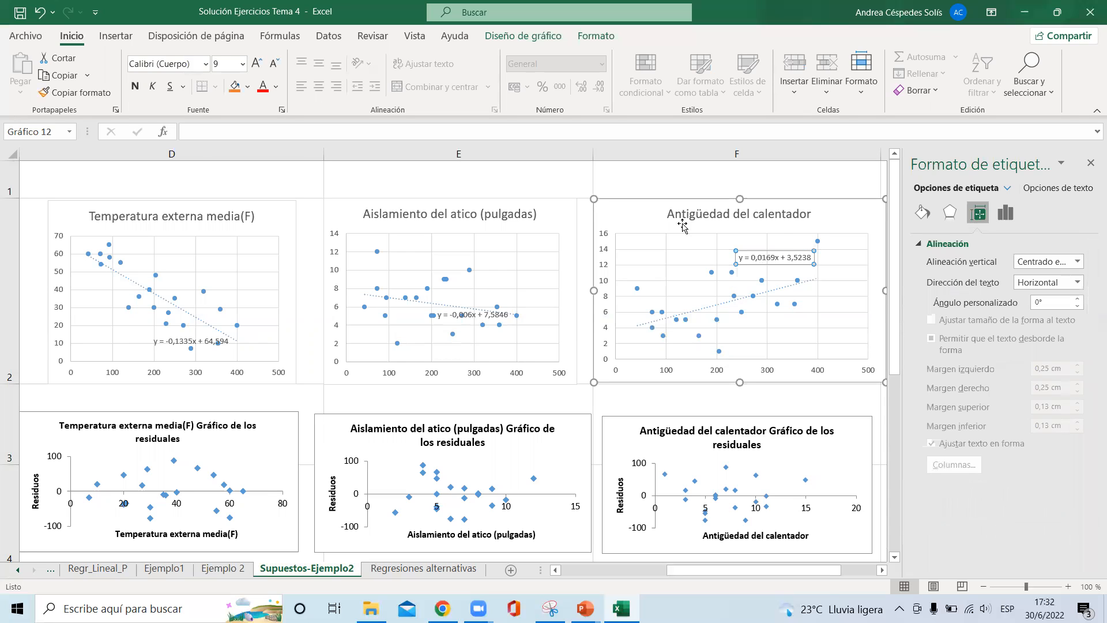
left_click(463, 316)
left_click_drag(475, 309, 507, 276)
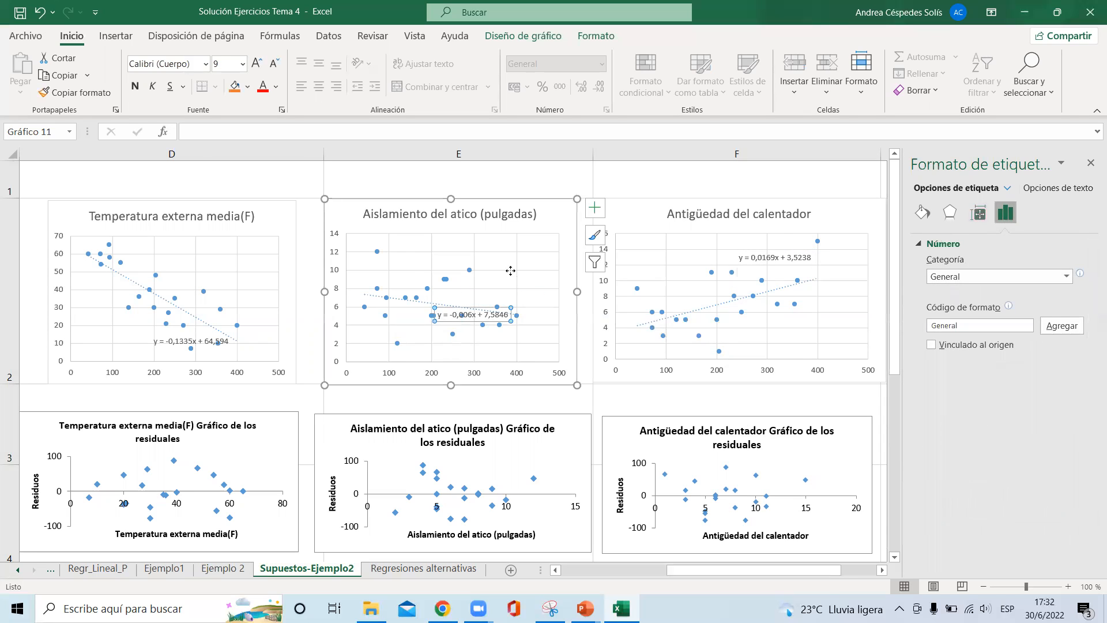
left_click(196, 333)
left_click_drag(196, 333, 239, 254)
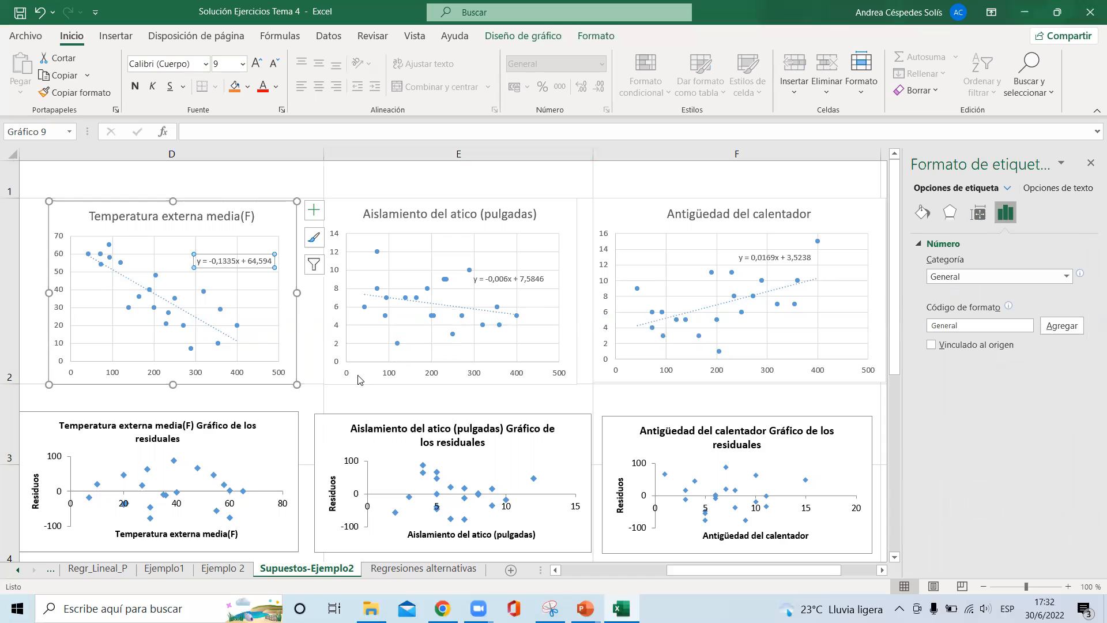
Return to the Ejemplo 2 sheet and fill the Coeficientes column, range H16:H20, with light green
left_click(223, 568)
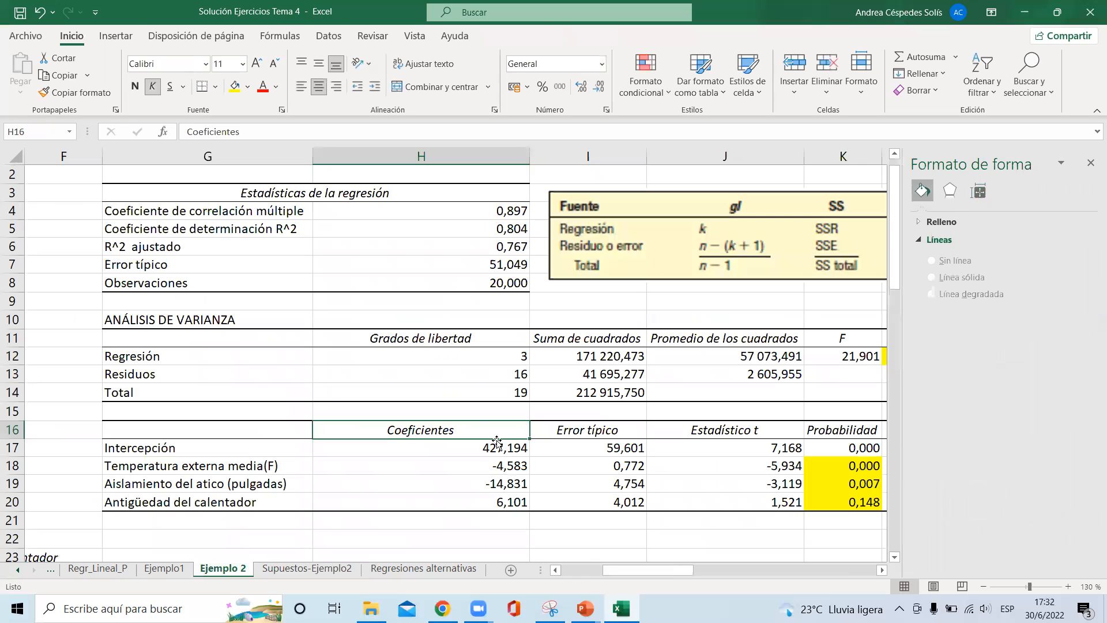
left_click_drag(504, 456, 507, 502)
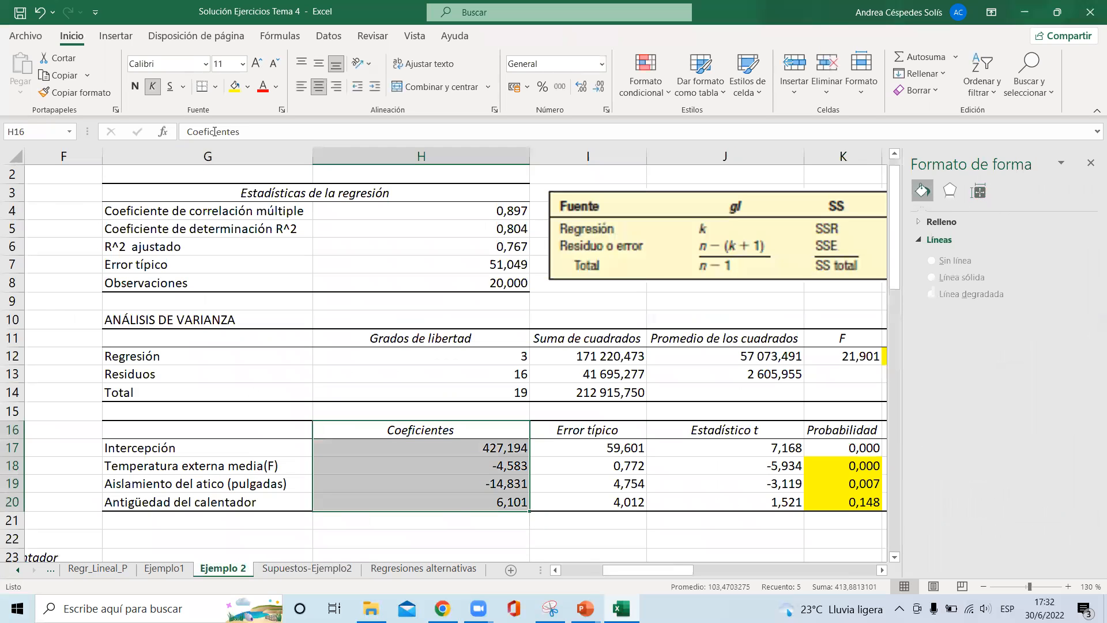
left_click(249, 87)
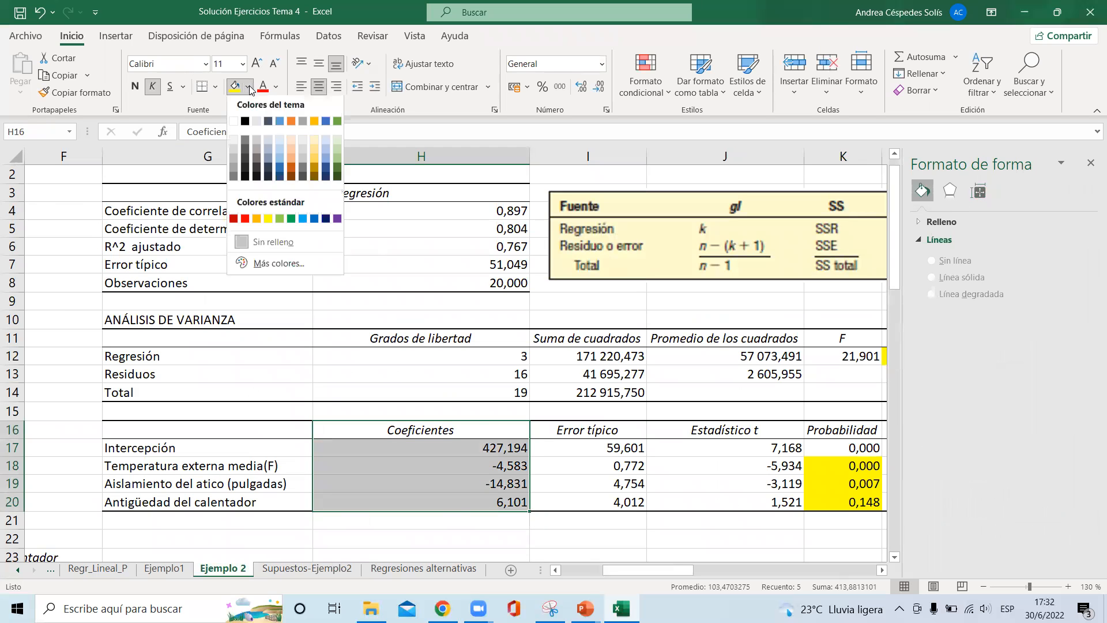
left_click(279, 218)
Label cell G22 below the coefficients table with "y" for the regression equation
left_click(511, 471)
key("Down")
key("Down")
key("Down")
key("Down")
key("Down")
scroll(512, 474, "down", 2)
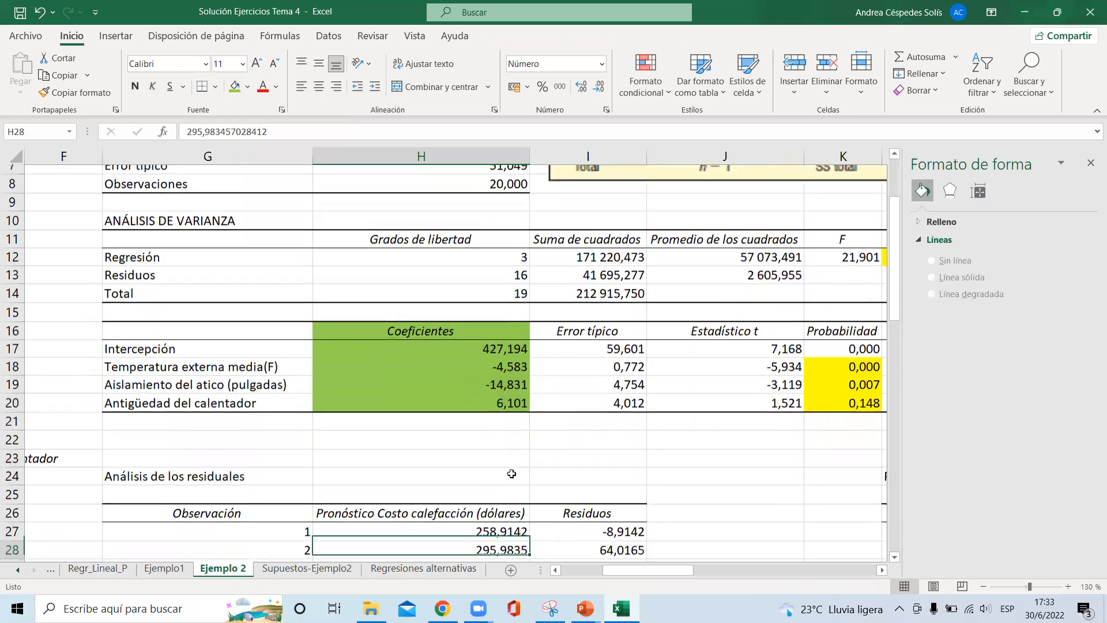
key("Up")
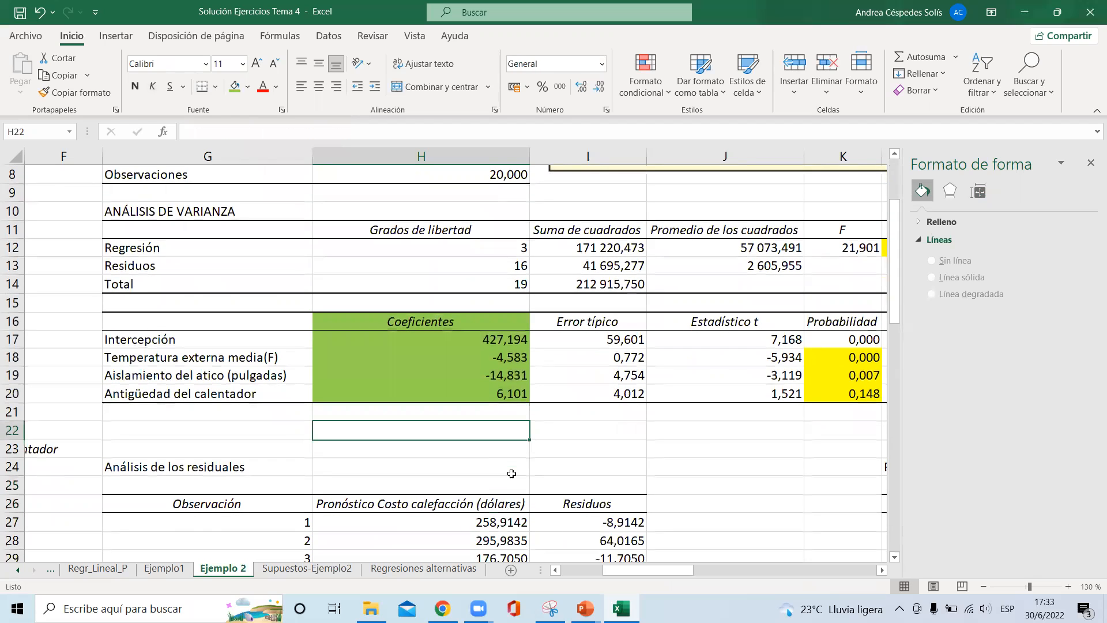
key("Left")
type("Y")
key("Tab")
key("Left")
type("y")
key("Tab")
Enter the start of the regression equation, "427,194 - 4,583*x1", as text in cell H22
type("427,")
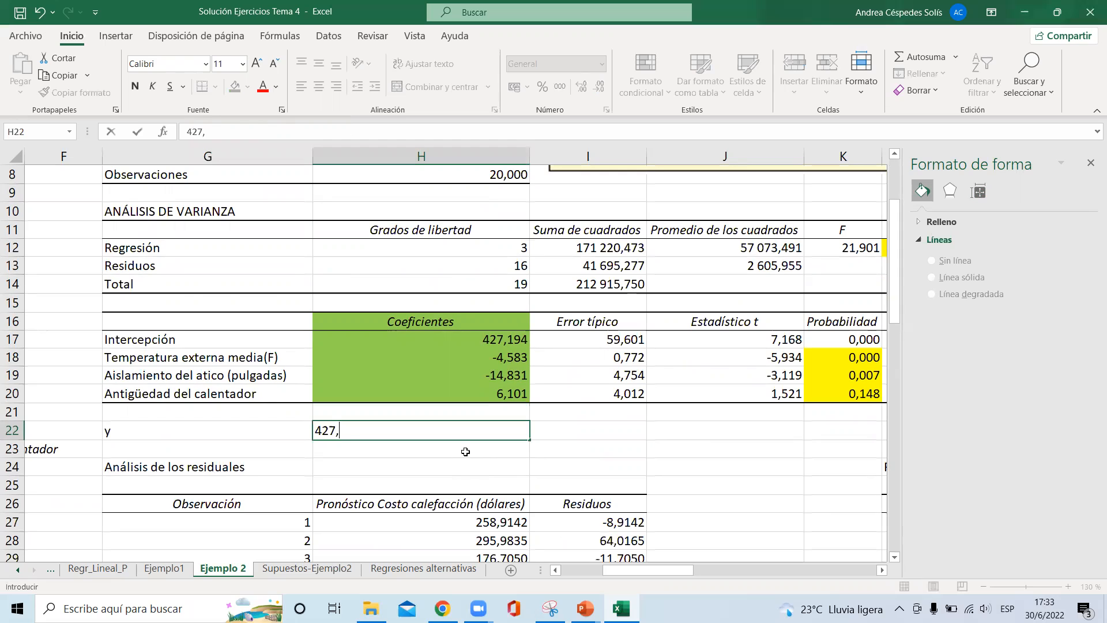
type("194+")
key("BackSpace")
type("- 4,583")
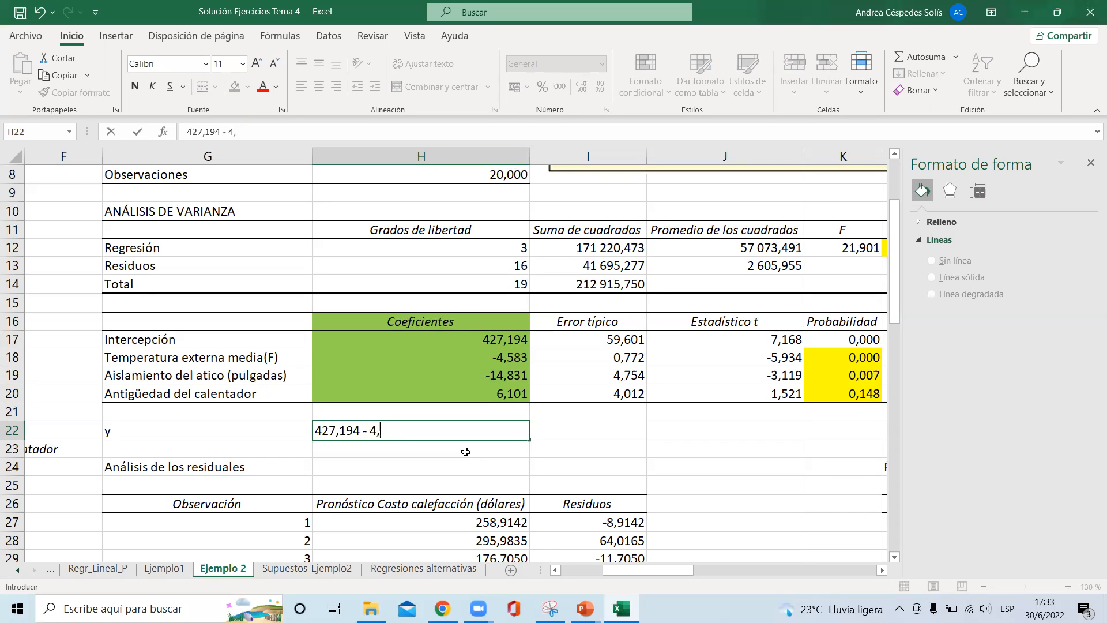
type("*X1")
key("BackSpace")
key("BackSpace")
type("x1")
key("Return")
key("Up")
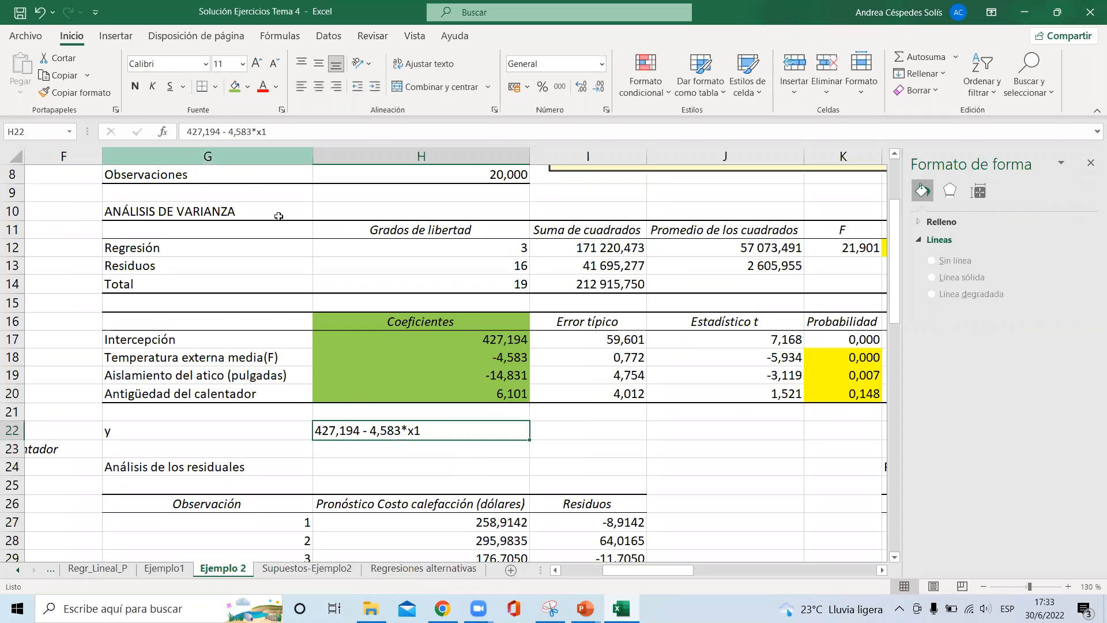
Extend the equation in H22 with the other two terms, "- 14,831*x2 +6,101*x3"
left_click(353, 134)
type("-")
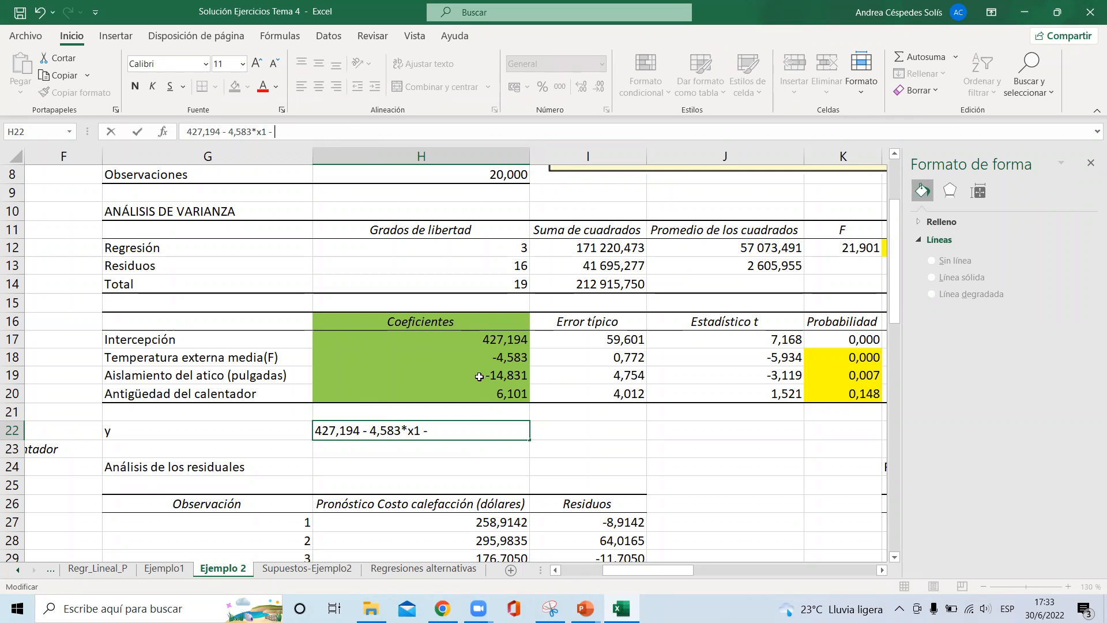
type(" 1")
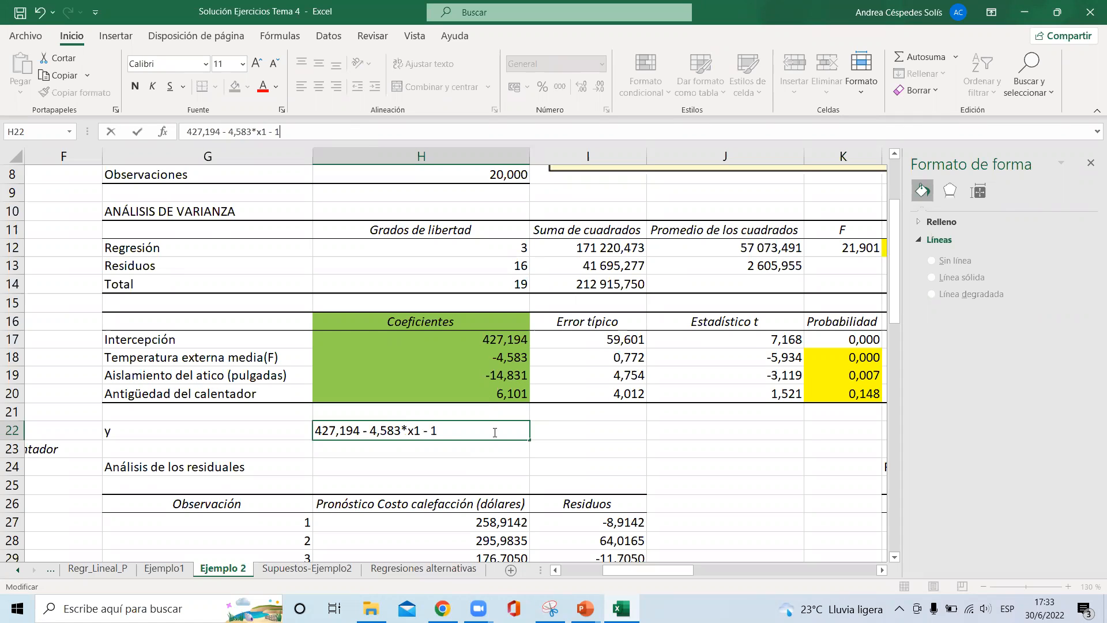
type("4,831*x2 +6,")
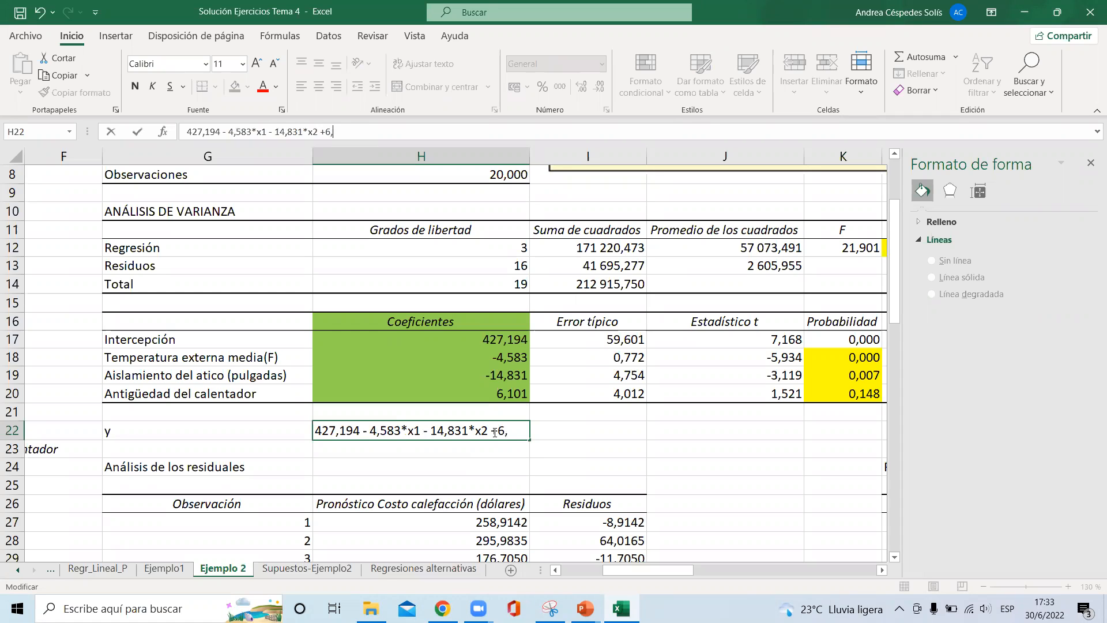
type("101*x3")
key("Return")
left_click(492, 431)
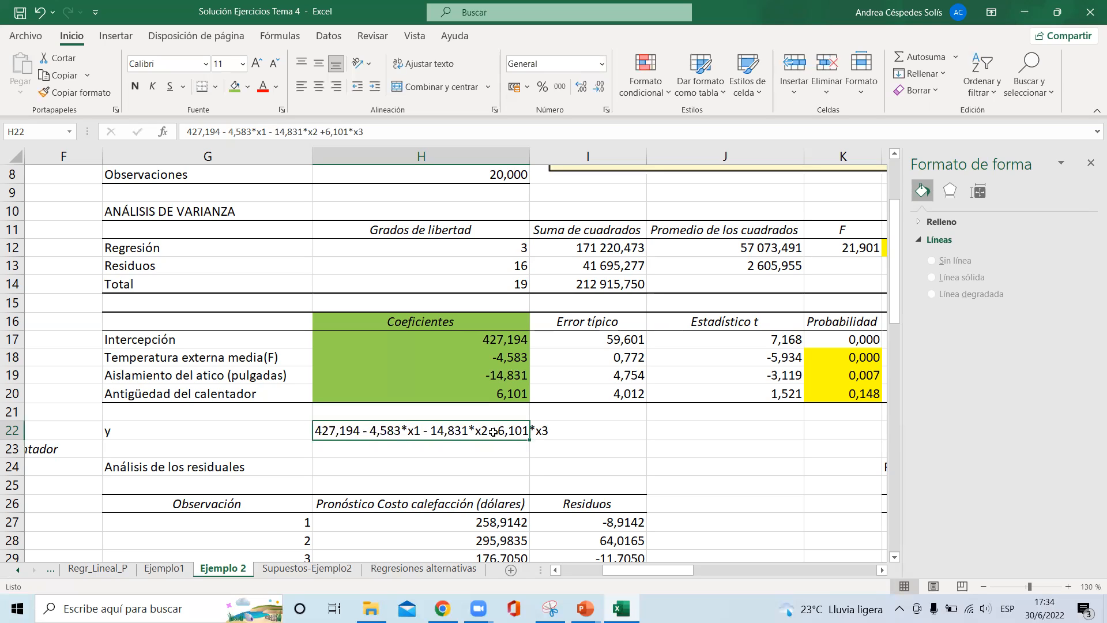
left_click_drag(450, 301, 284, 399)
left_click(484, 300)
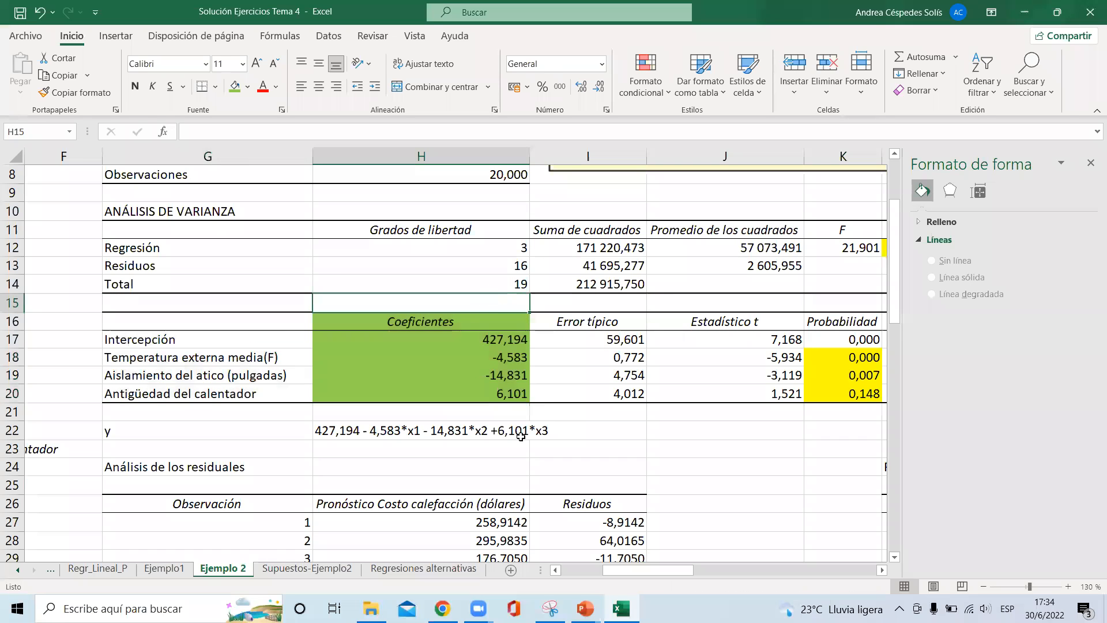
left_click(268, 431)
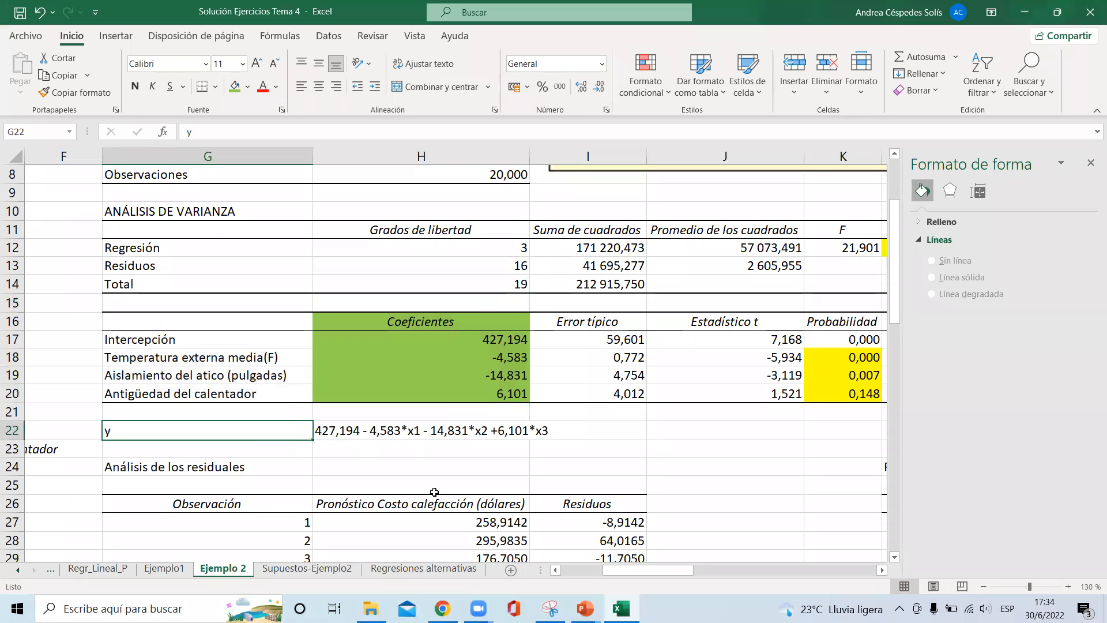
Insert four rows of blank cells at G24:J24, shifting the Análisis de los residuales section down
left_click_drag(183, 469, 667, 472)
left_click(794, 62)
left_click(794, 62)
left_click(794, 62)
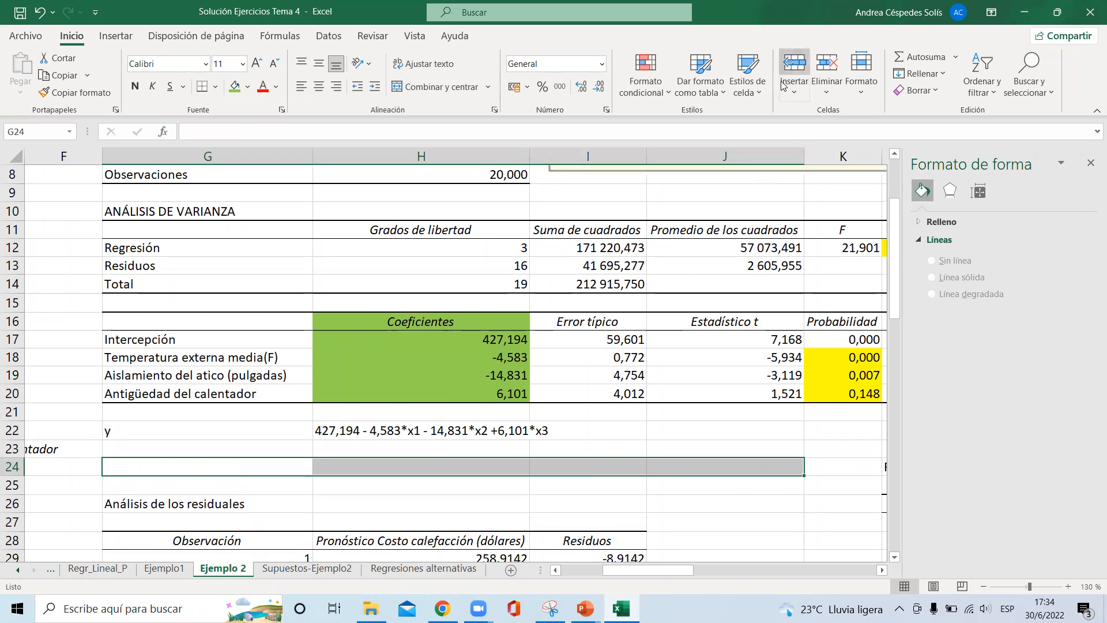
left_click(794, 62)
Enter the question "¿Cuánto sería el costo de calefacción si:" in cell G24
left_click(276, 470)
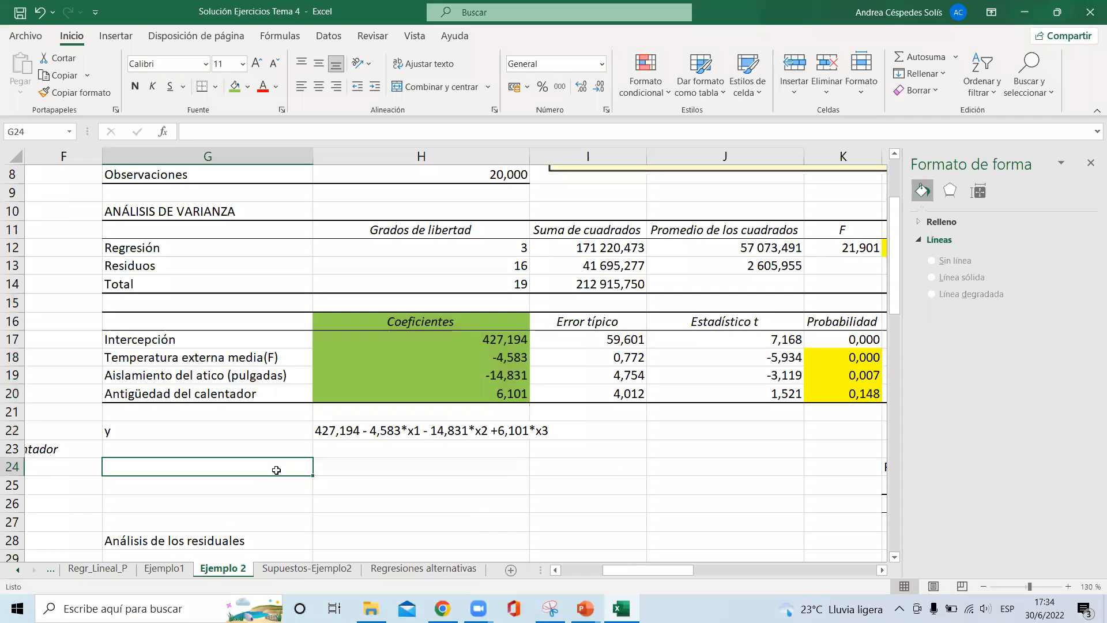
type("¿Cuanto s")
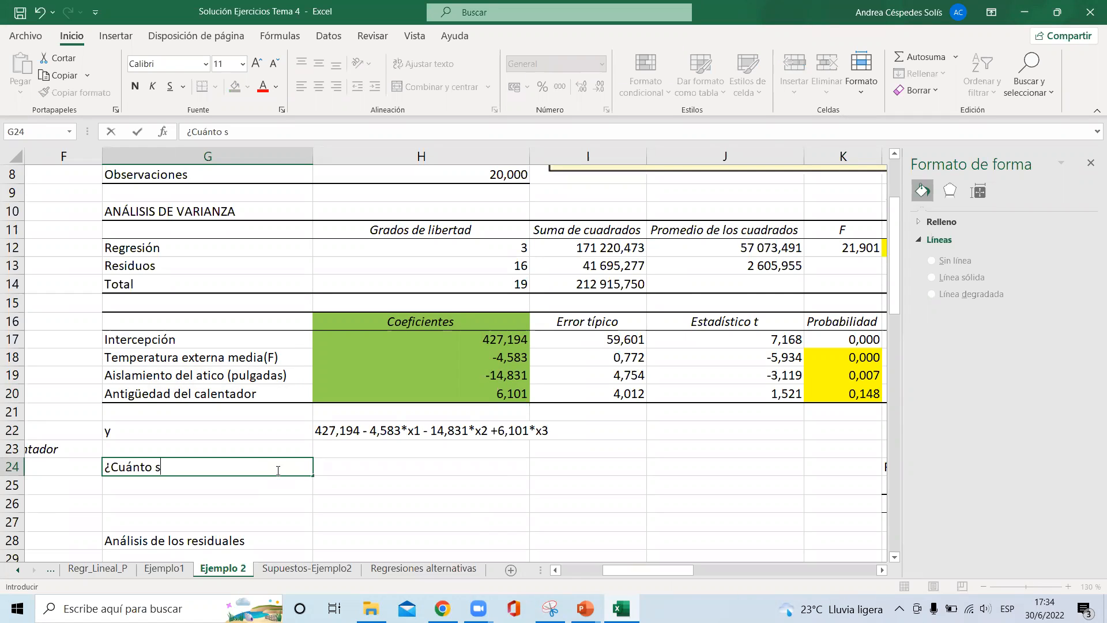
type("ería el costo")
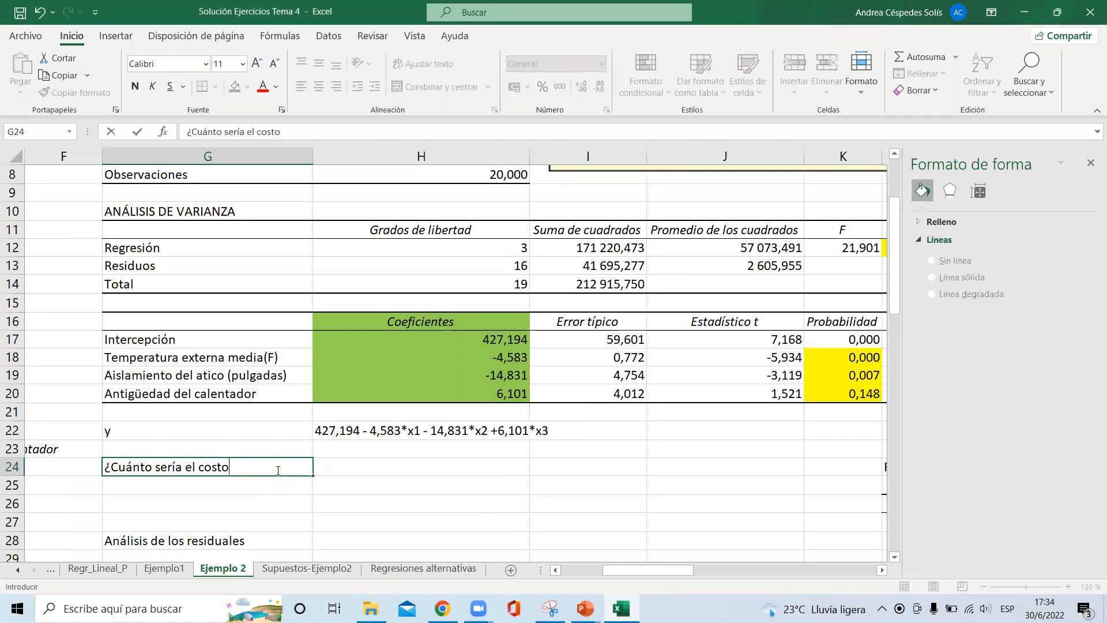
type(" de calefacción si:")
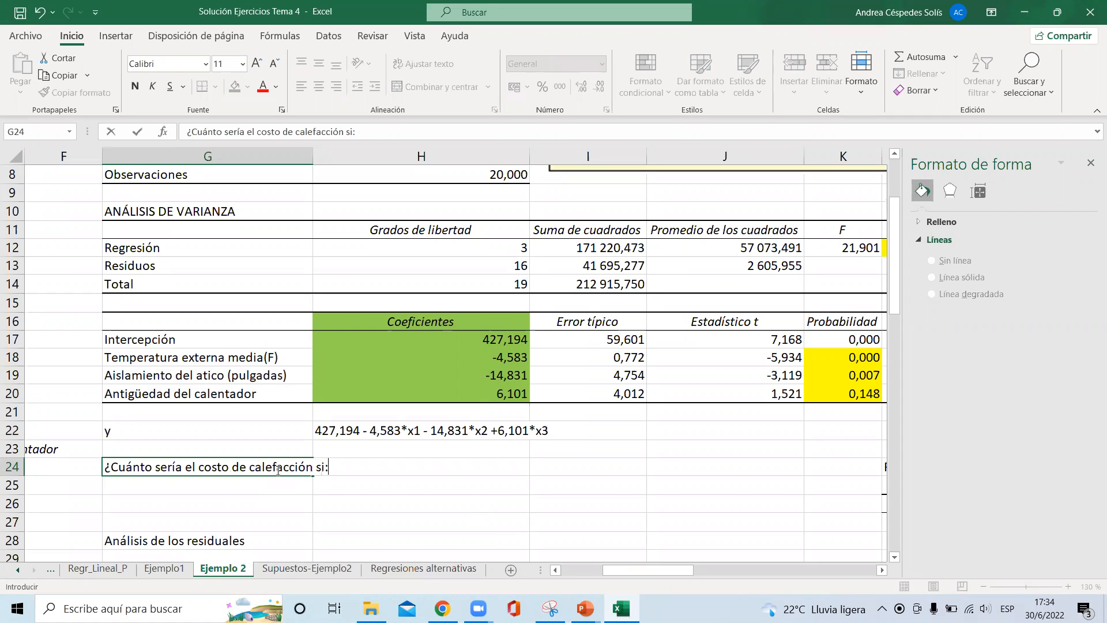
type(" temp")
key("BackSpace")
key("BackSpace")
key("BackSpace")
key("BackSpace")
key("Return")
Label cells H24:H26 with the predictor variables x1, x2 and x3
key("Up")
key("Right")
type("x1")
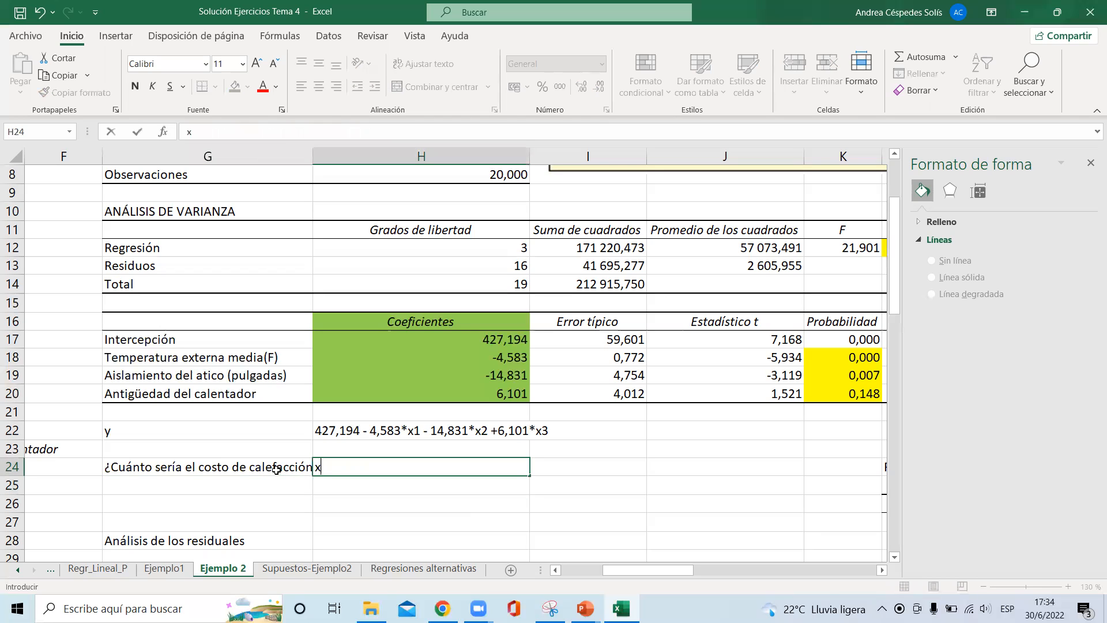
key("Return")
type("x2")
key("Return")
type("x3")
Enter the predictor values 20 for x1, 5 for x2 and 10 for x3 in I24:I26
key("Tab")
key("Up")
key("Up")
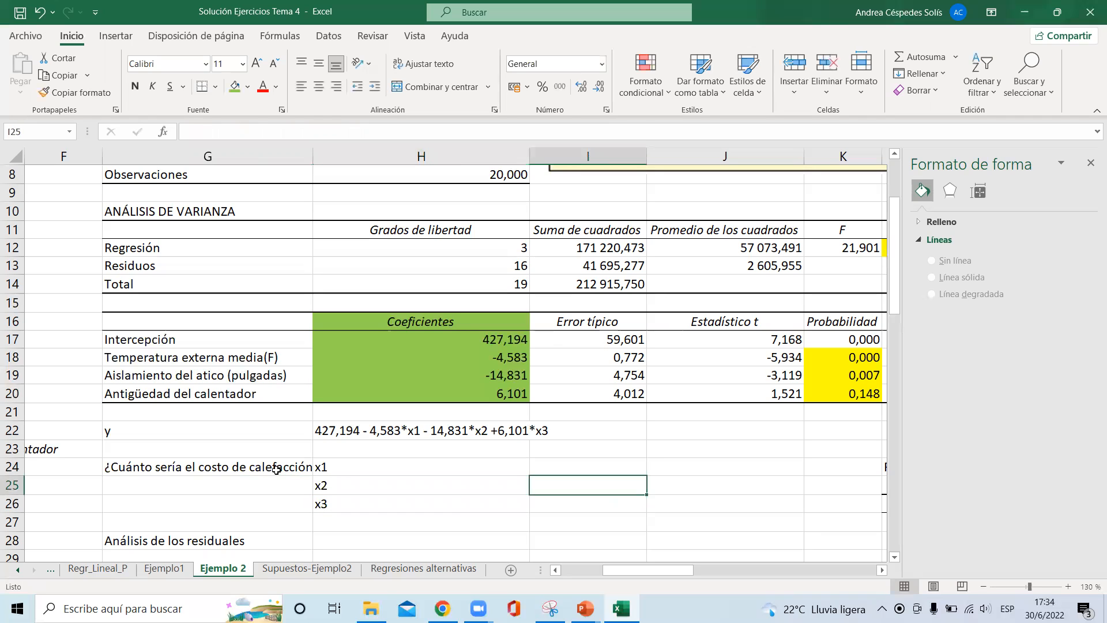
key("Left")
key("Right")
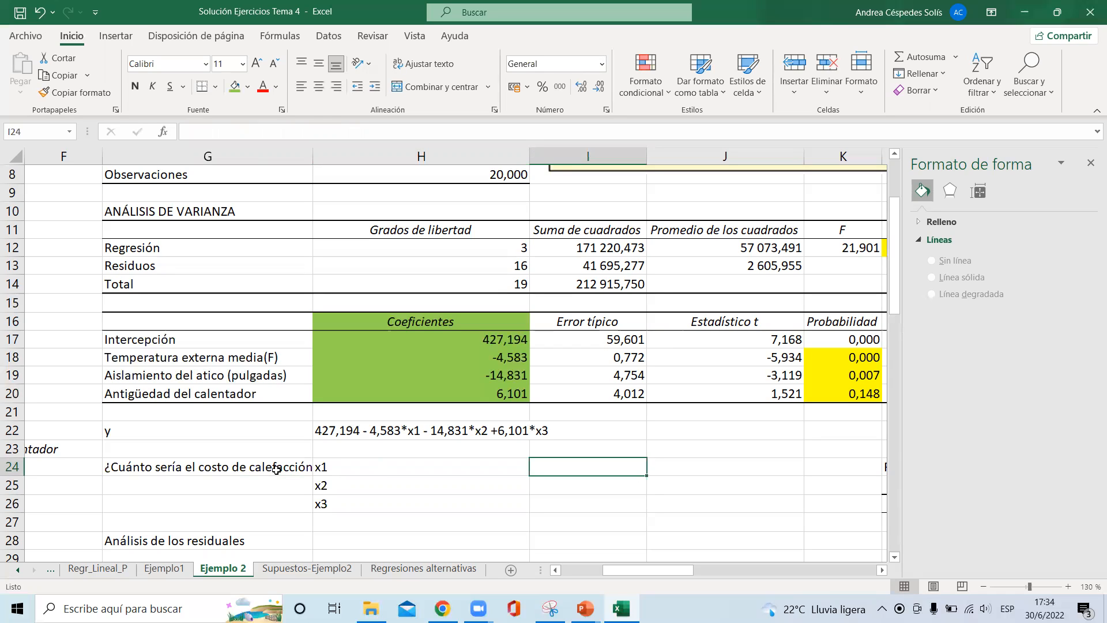
type("20")
key("Return")
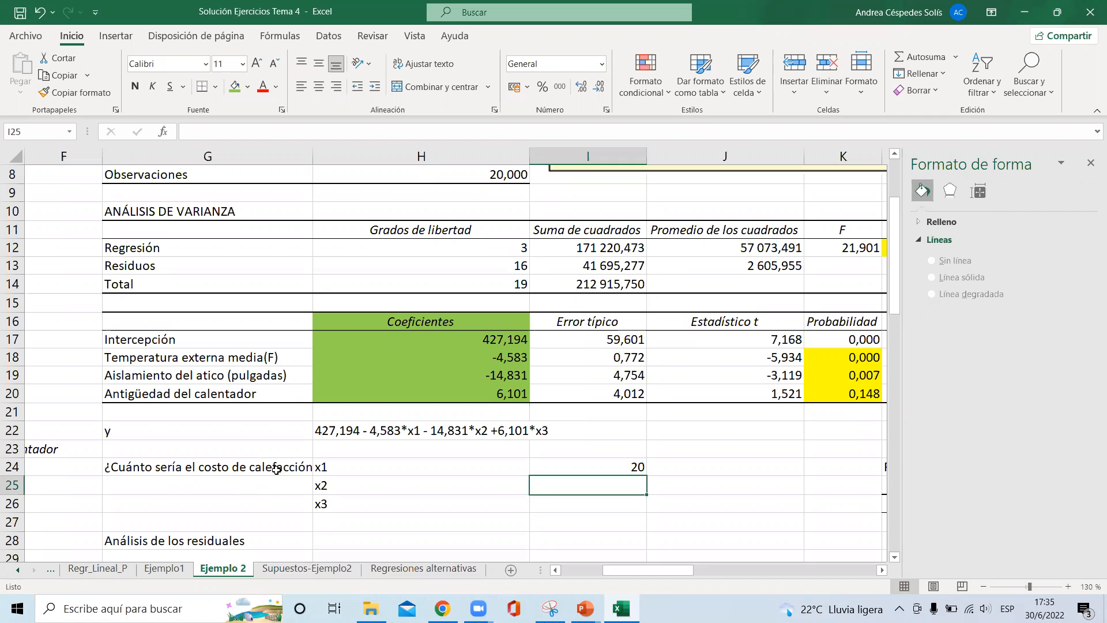
type("50")
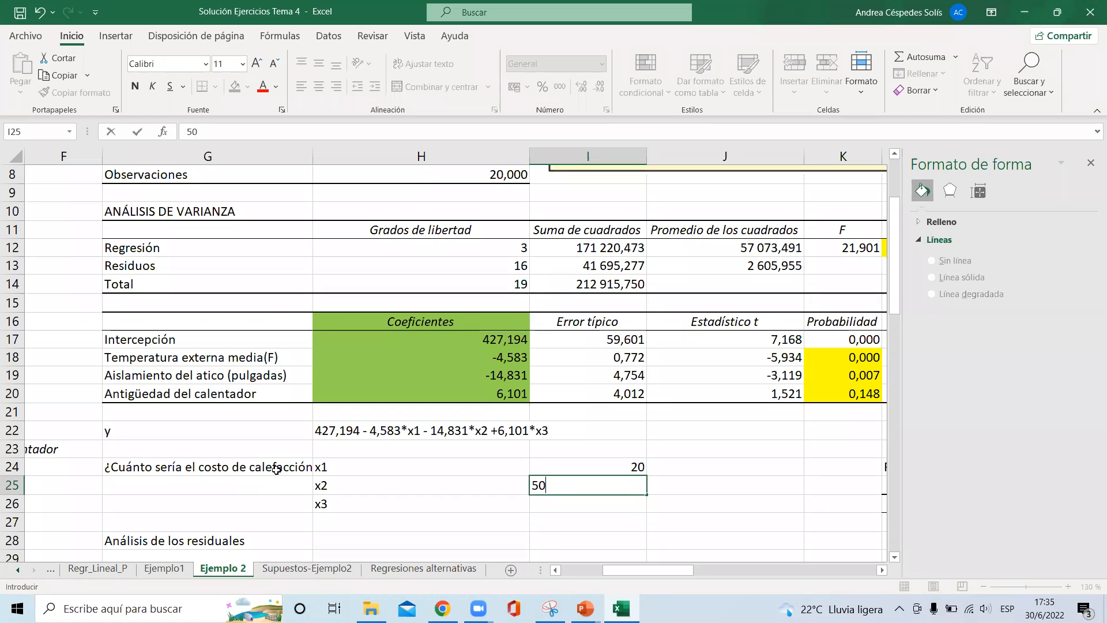
key("BackSpace")
key("Return")
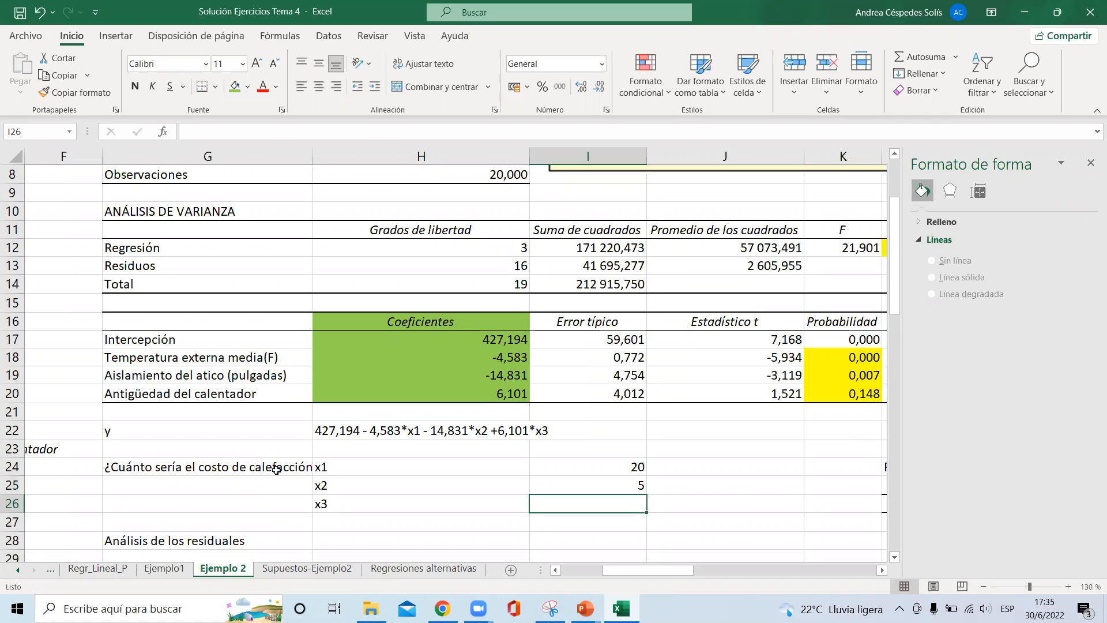
key("Up")
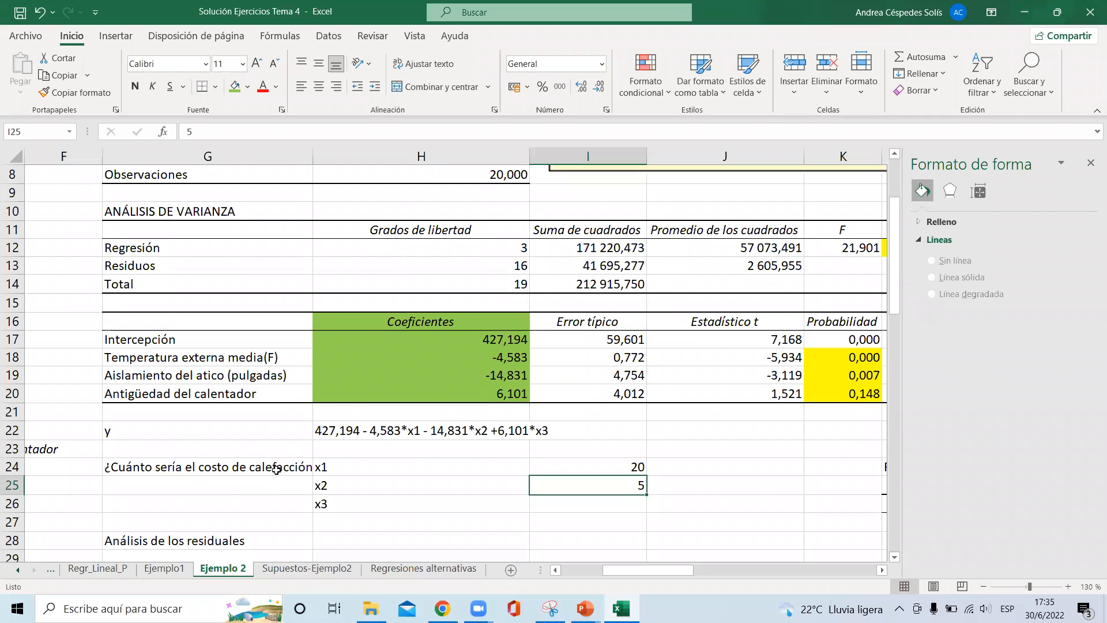
key("Down")
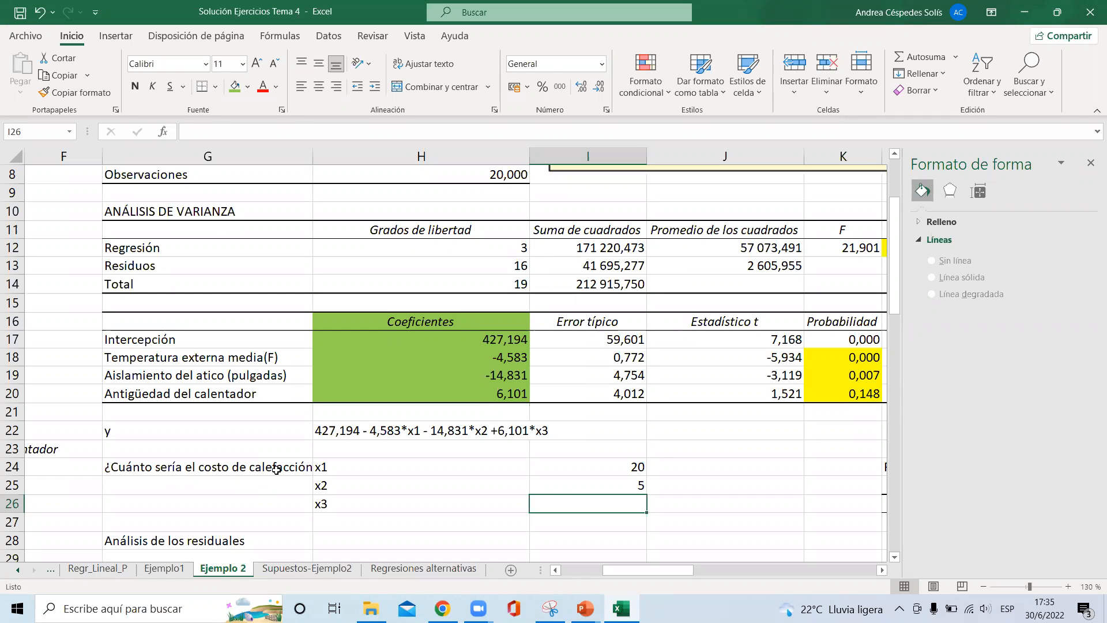
type("10")
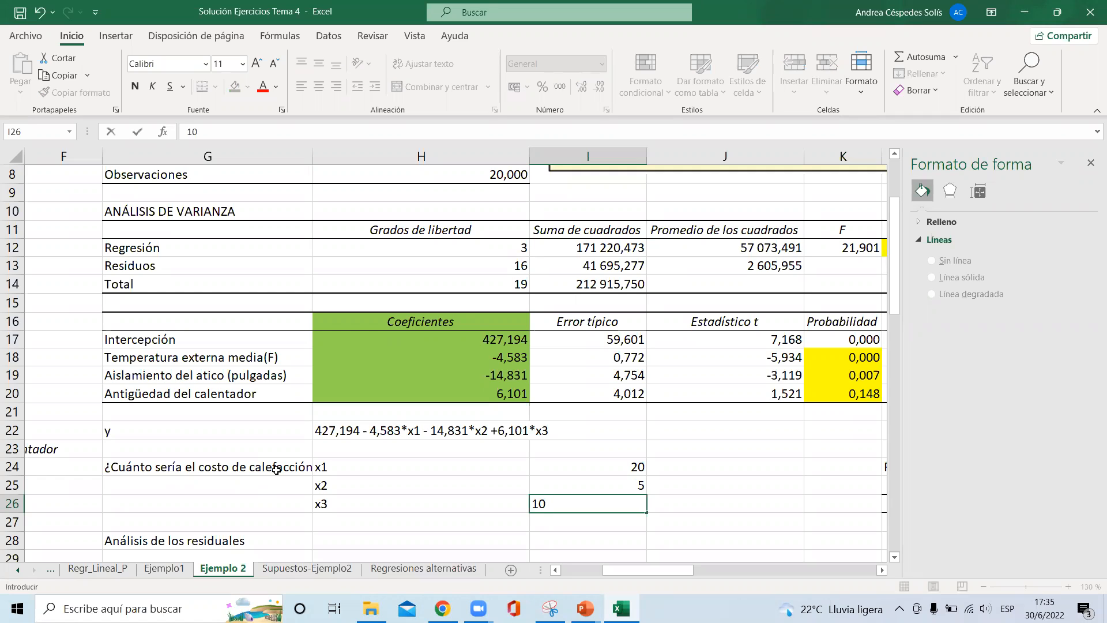
key("Return")
Label cell H27 with "y" for the predicted heating cost
key("Right")
key("Up")
key("Up")
key("Up")
key("Up")
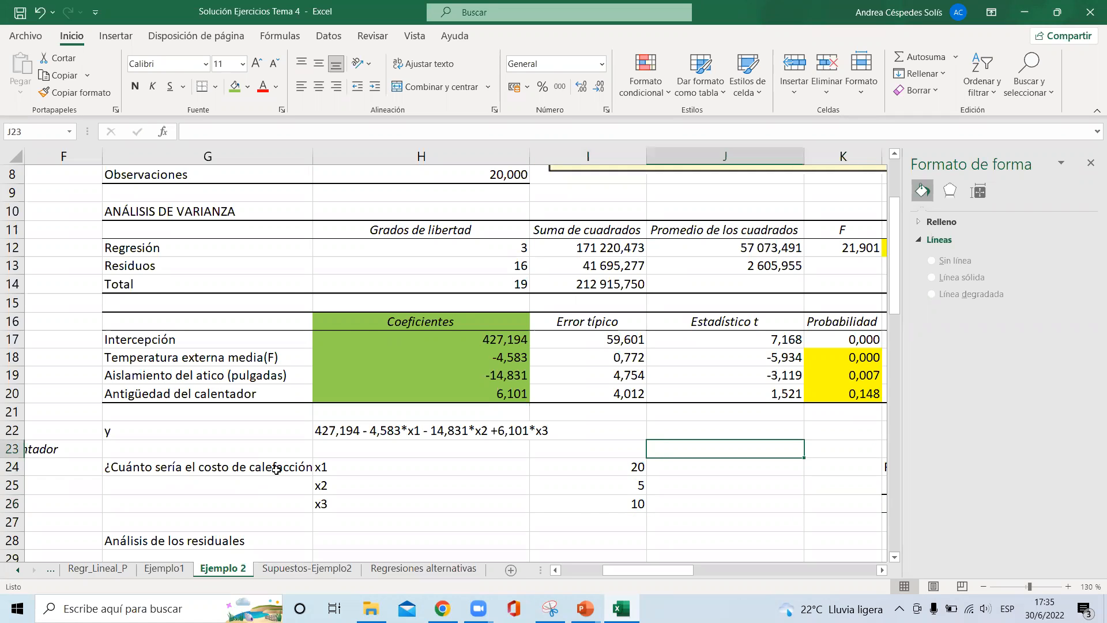
key("Down")
key("Left")
key("Down")
key("Down")
key("Down")
key("Left")
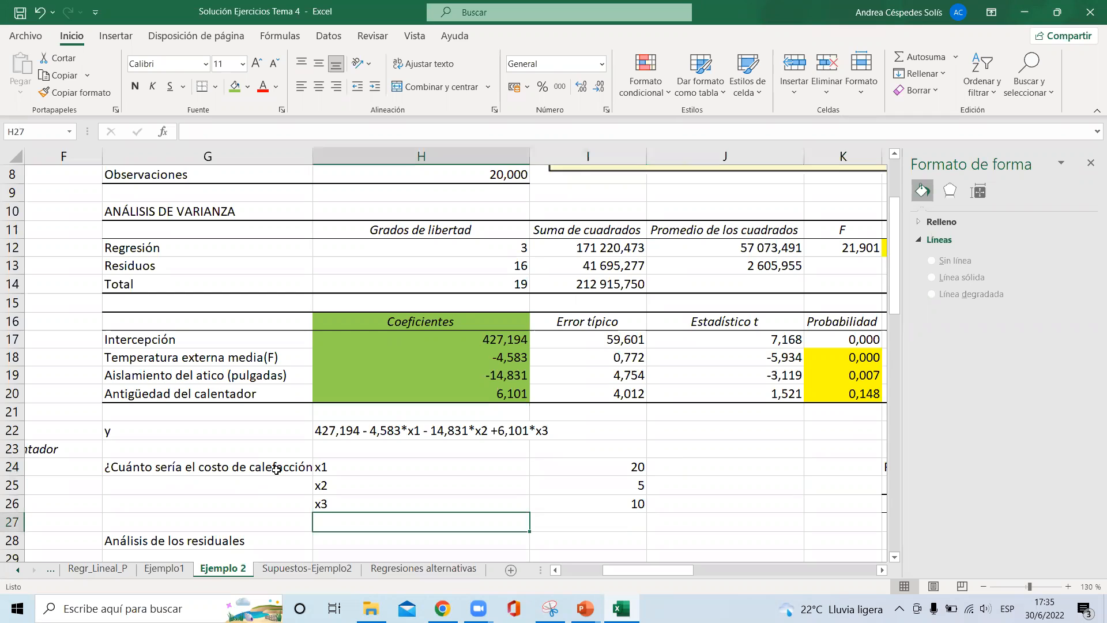
type("y")
key("Tab")
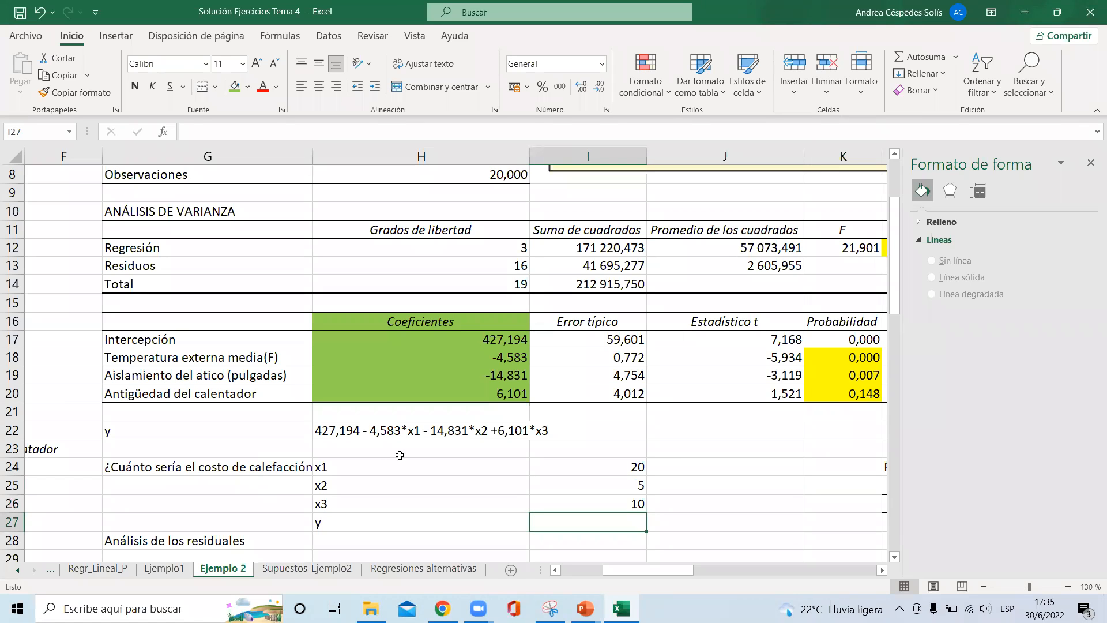
Copy the equation text from H22 into I27 as a formula starting with "=427,194", removing the stray row reference
left_click(392, 424)
left_click_drag(373, 132, 67, 109)
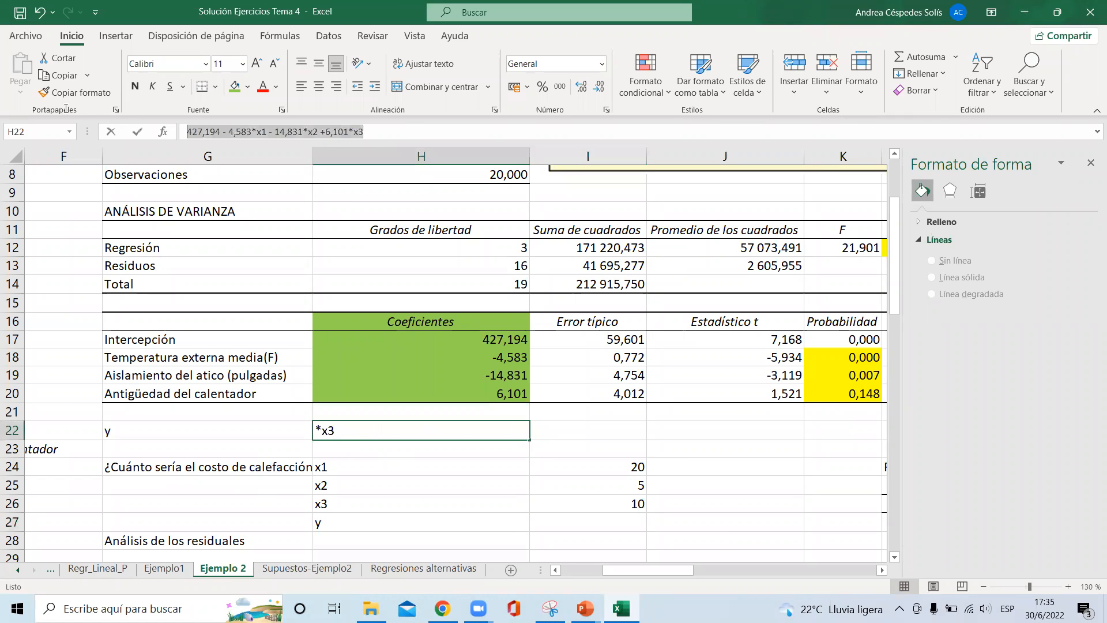
key("ctrl+c")
key("Return")
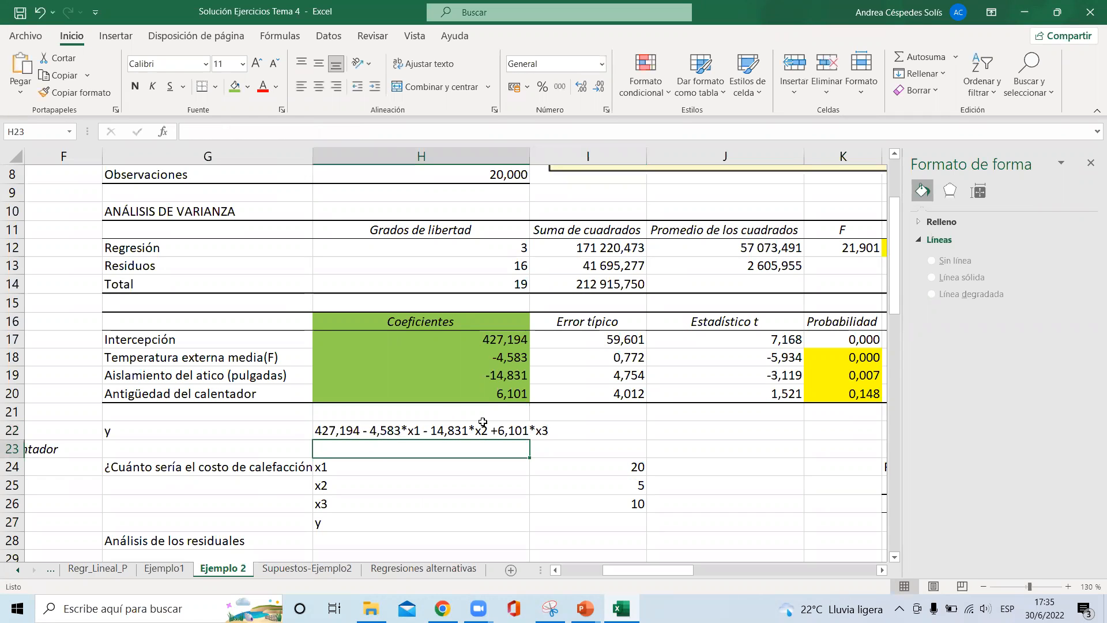
left_click(576, 522)
left_click(332, 132)
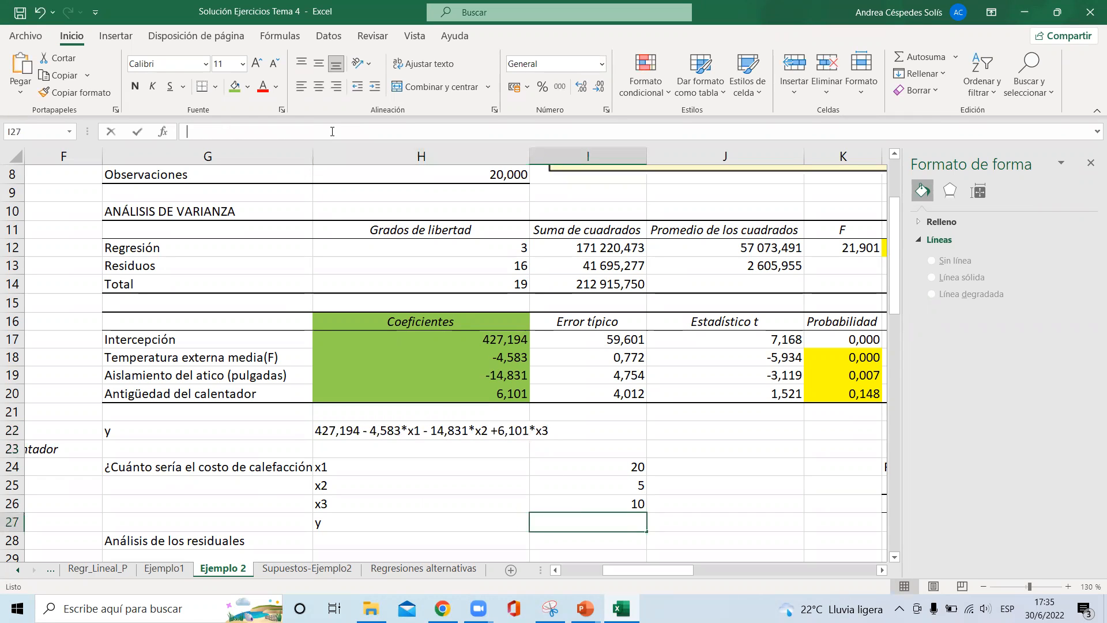
type("=")
key("shift+space")
key("ctrl+v")
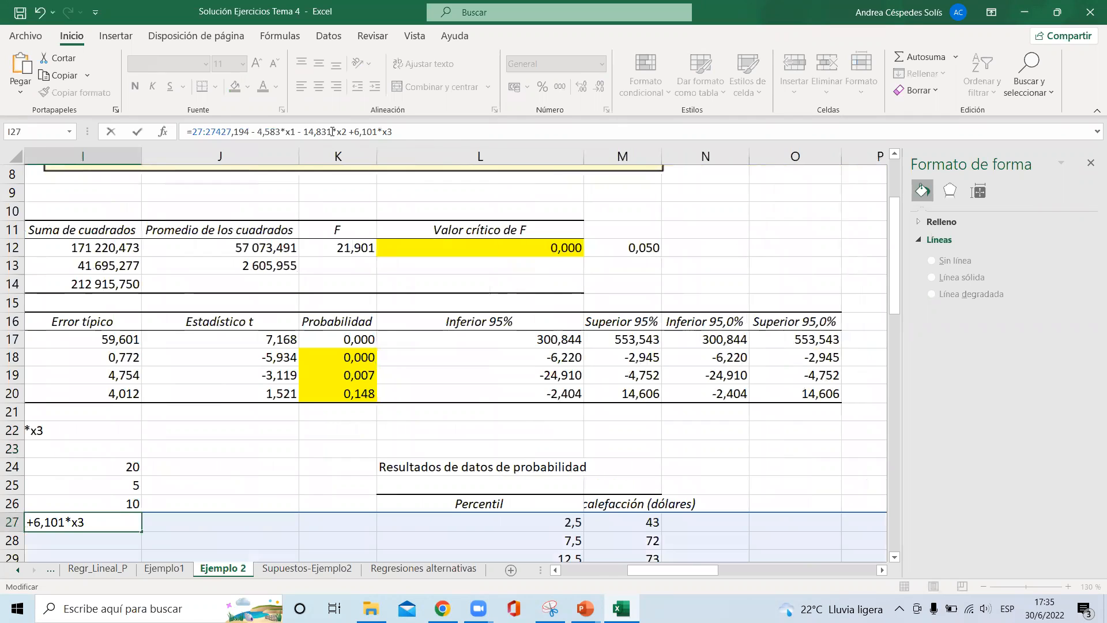
left_click_drag(233, 132, 216, 133)
left_click(216, 132)
key("BackSpace")
key("BackSpace")
key("BackSpace")
key("BackSpace")
key("BackSpace")
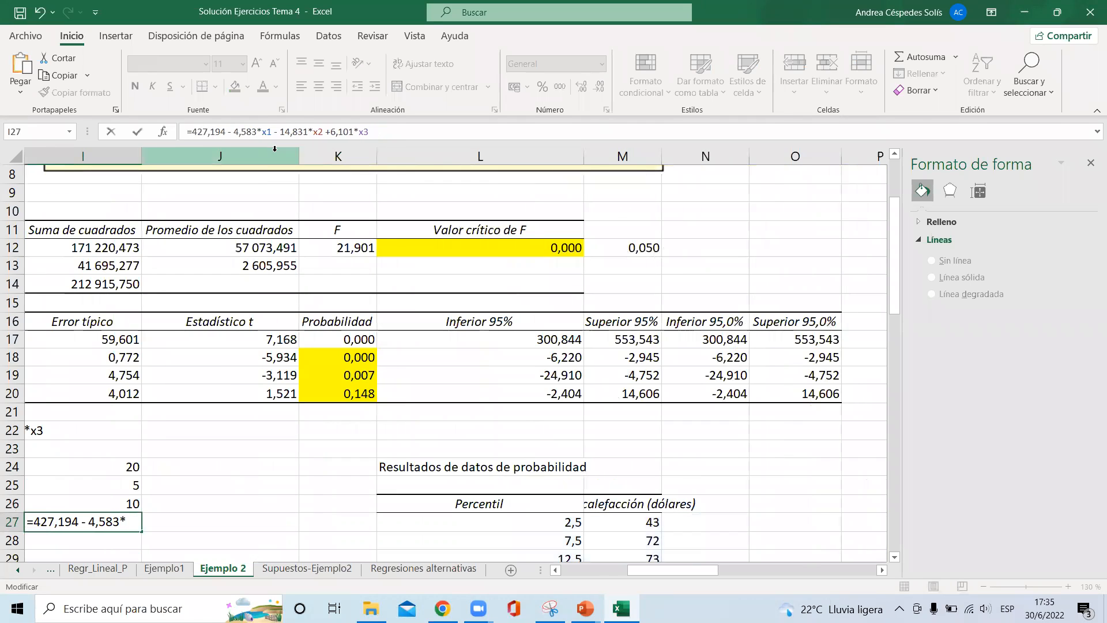
Replace x1, x2 and x3 in the I27 formula with references to cells I24, I25 and I26
key("Delete")
key("Delete")
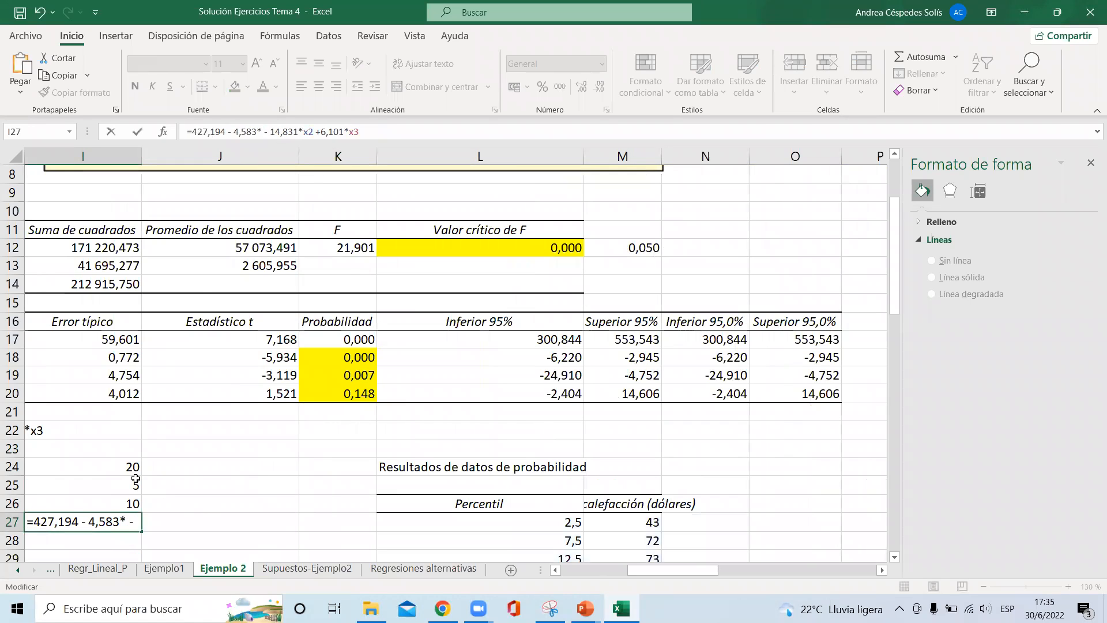
left_click(125, 467)
left_click(327, 132)
key("BackSpace")
key("BackSpace")
left_click(128, 481)
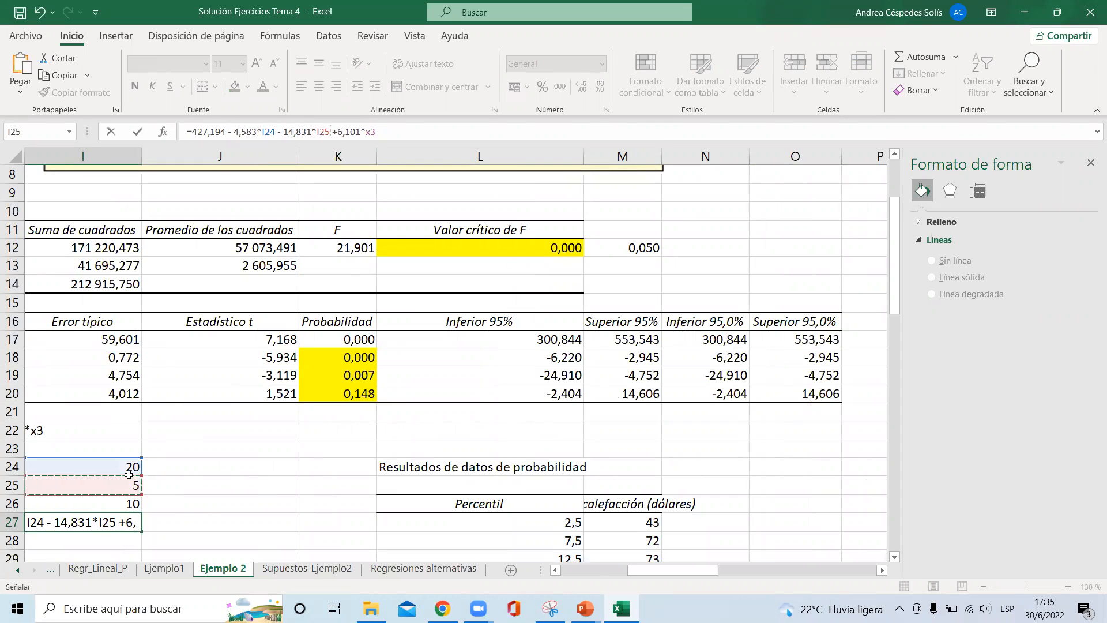
left_click(389, 130)
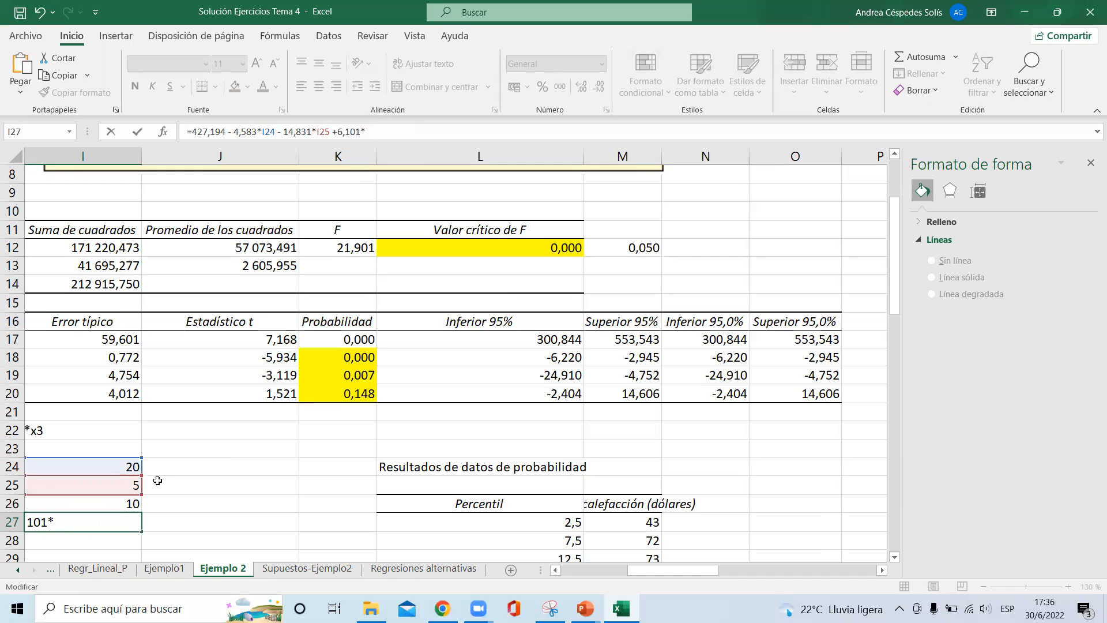
left_click(127, 500)
key("Return")
scroll(126, 501, "left", 4)
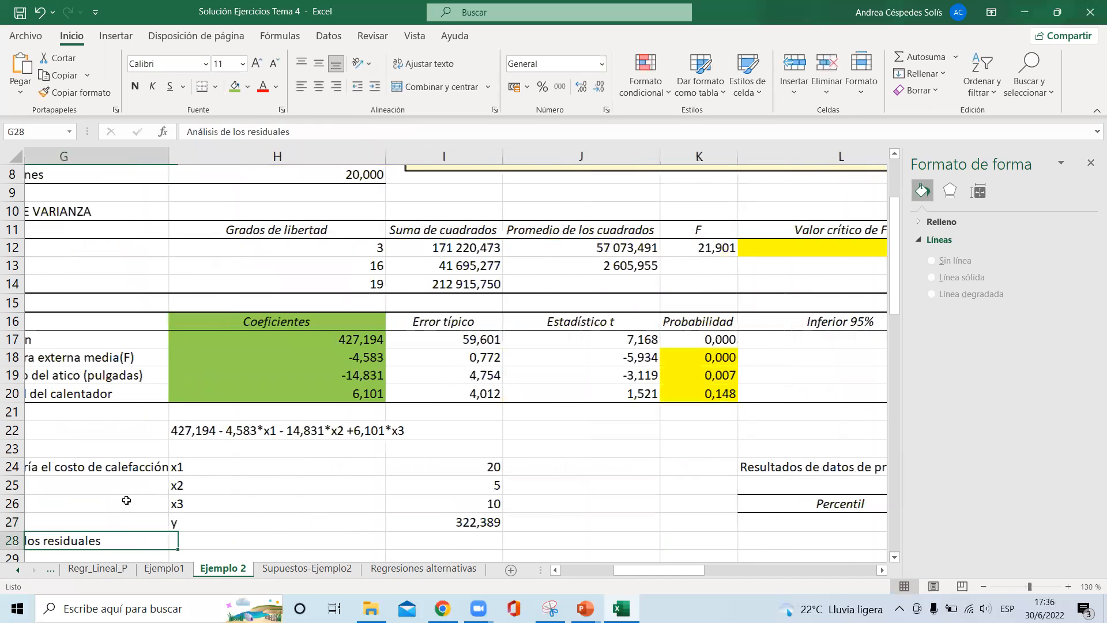
key("Up")
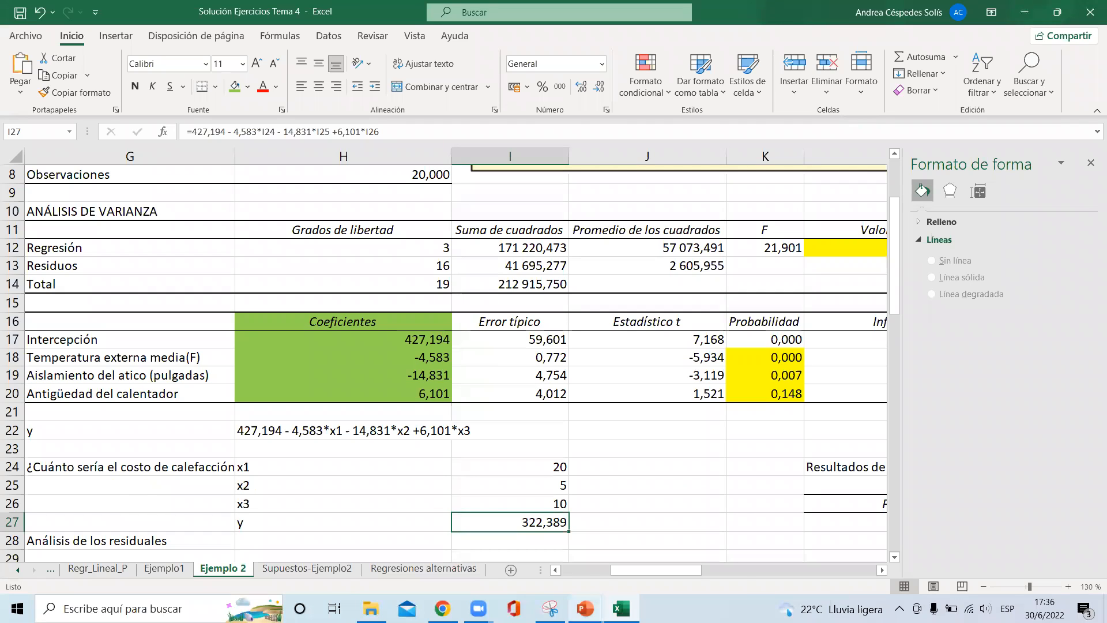
Switch to the regression presentation in PowerPoint and review the slides back to "Regresión Múltiple" on interpreting the coefficients
left_click(585, 609)
left_click(590, 549)
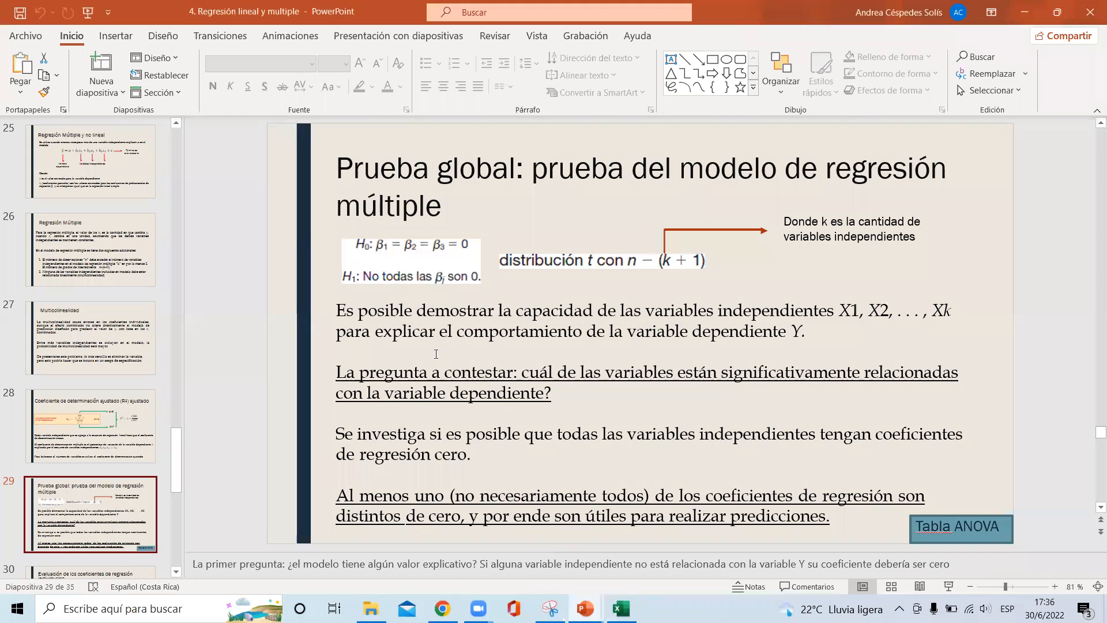
key("Down")
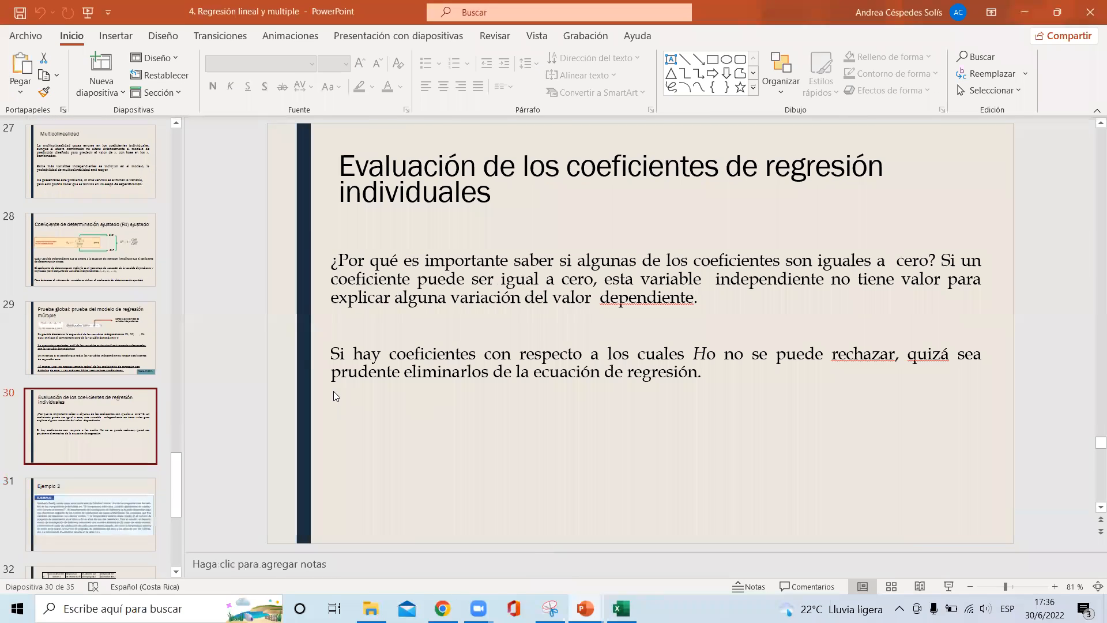
key("Down")
key("Up")
key("Up")
key("Up")
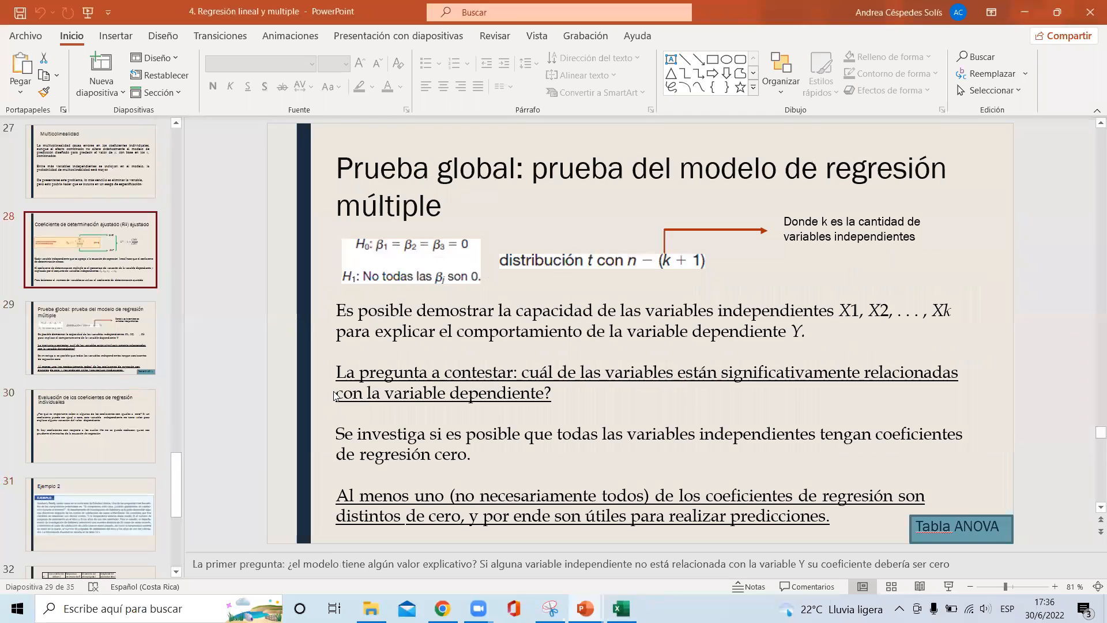
key("Up")
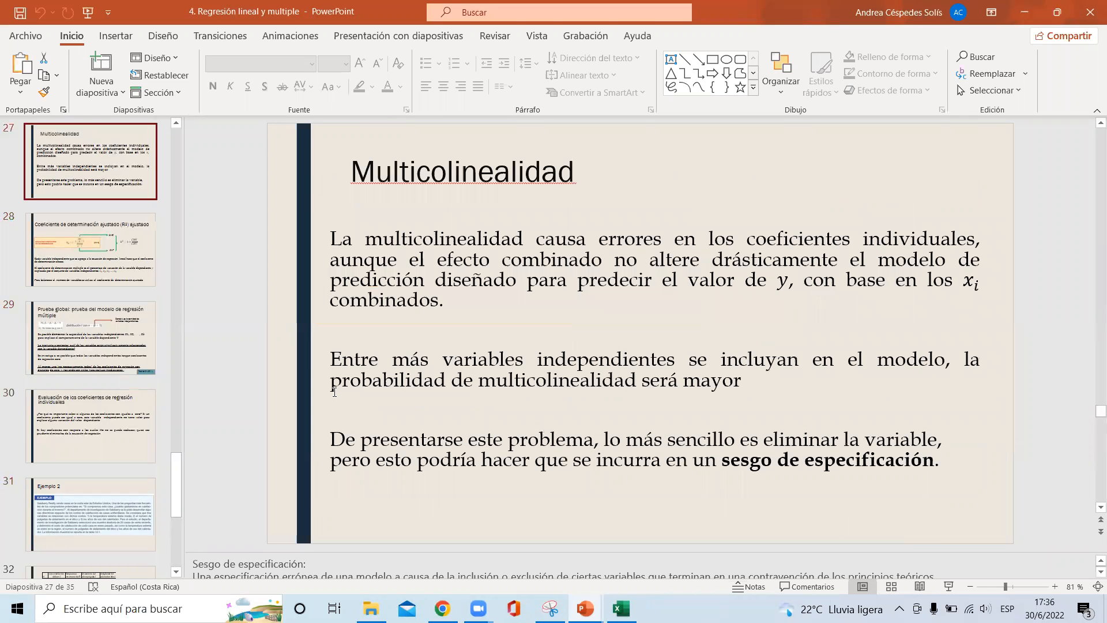
key("Up")
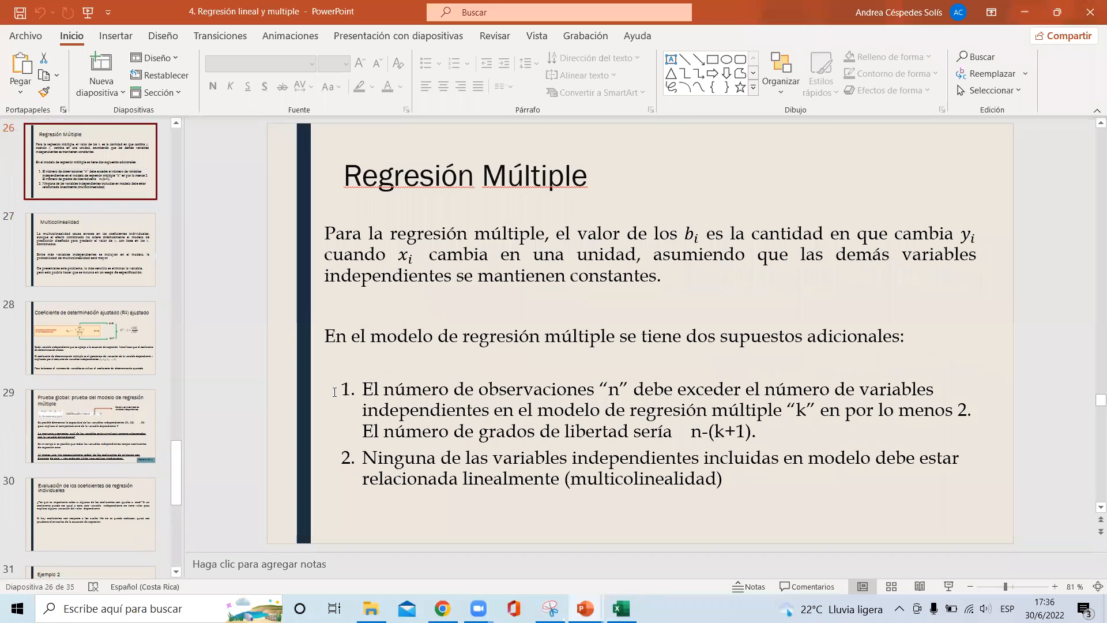
left_click(678, 286)
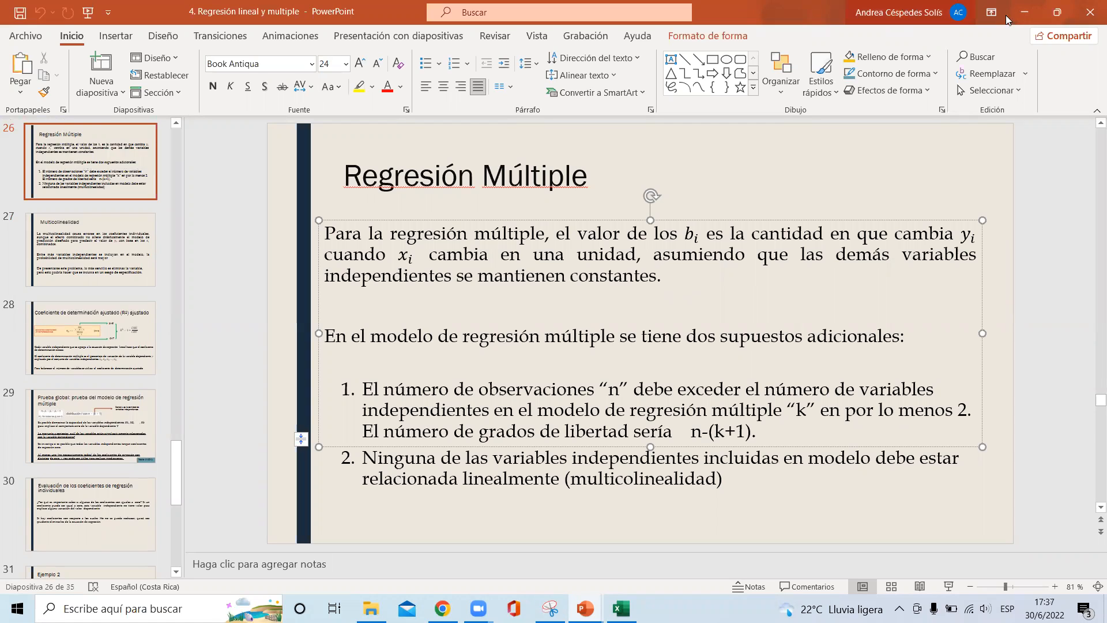
Return to the Excel workbook and review the predictor values in I24:I26
left_click(1024, 13)
left_click(530, 464)
left_click(663, 507)
left_click(550, 467)
left_click(550, 488)
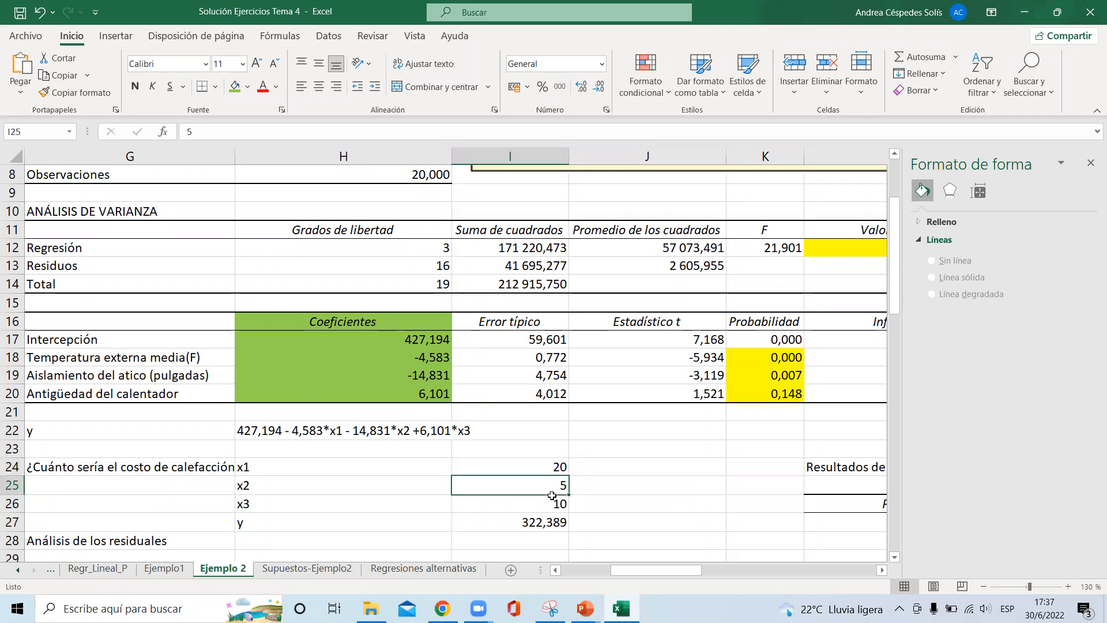
left_click_drag(551, 495, 552, 504)
left_click(550, 465)
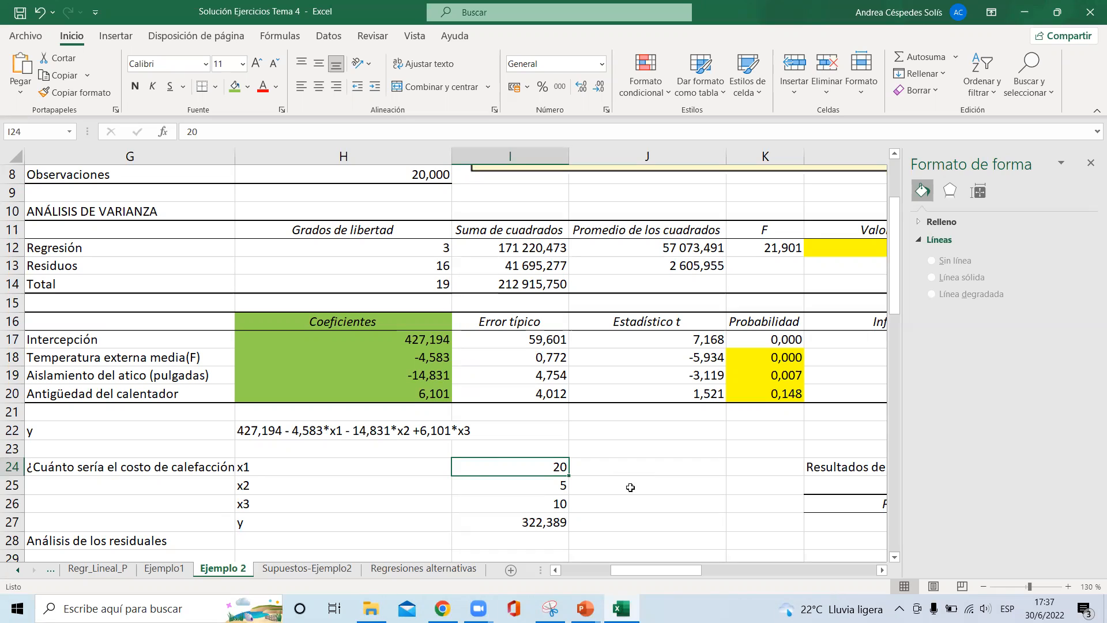
Set x1 in I24 to 15 and check the predicted heating cost in I27
left_click(512, 526)
left_click(549, 461)
type("15")
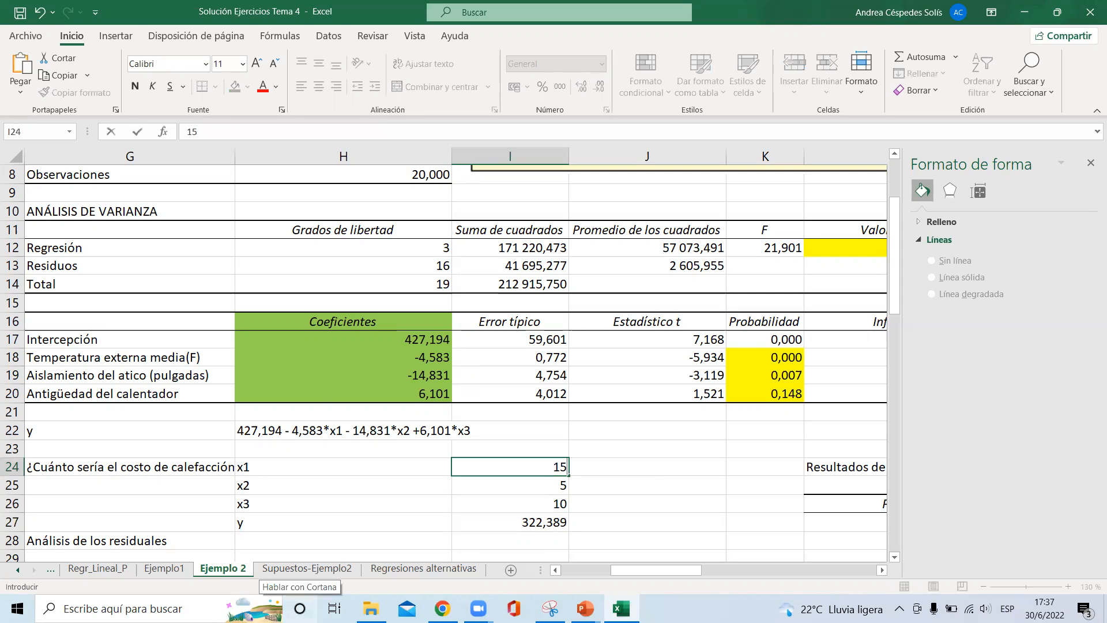
key("Return")
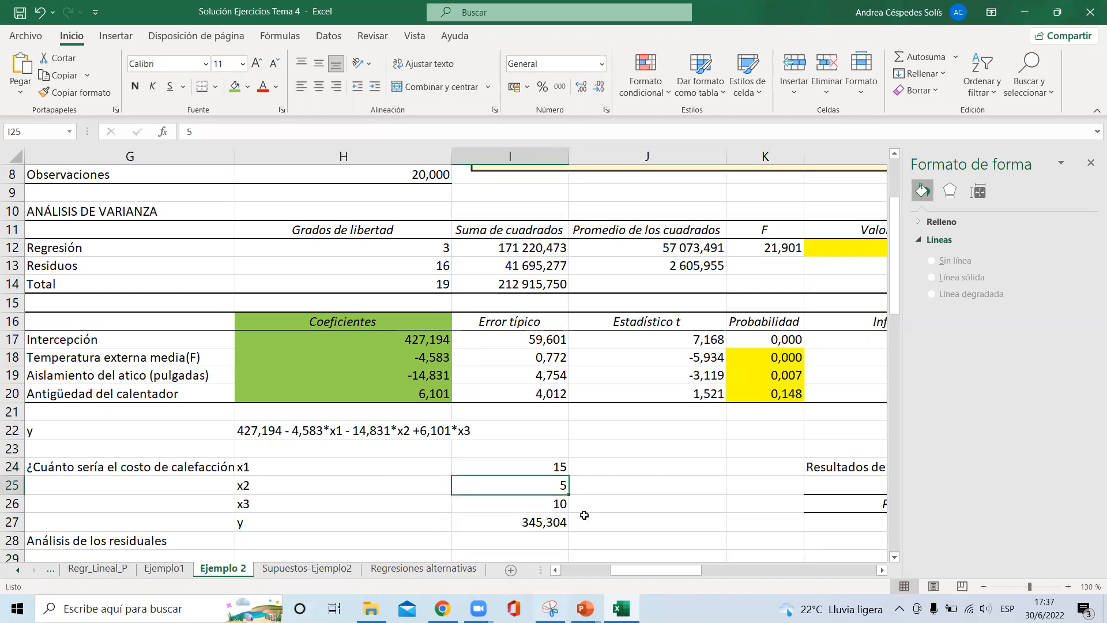
left_click(545, 521)
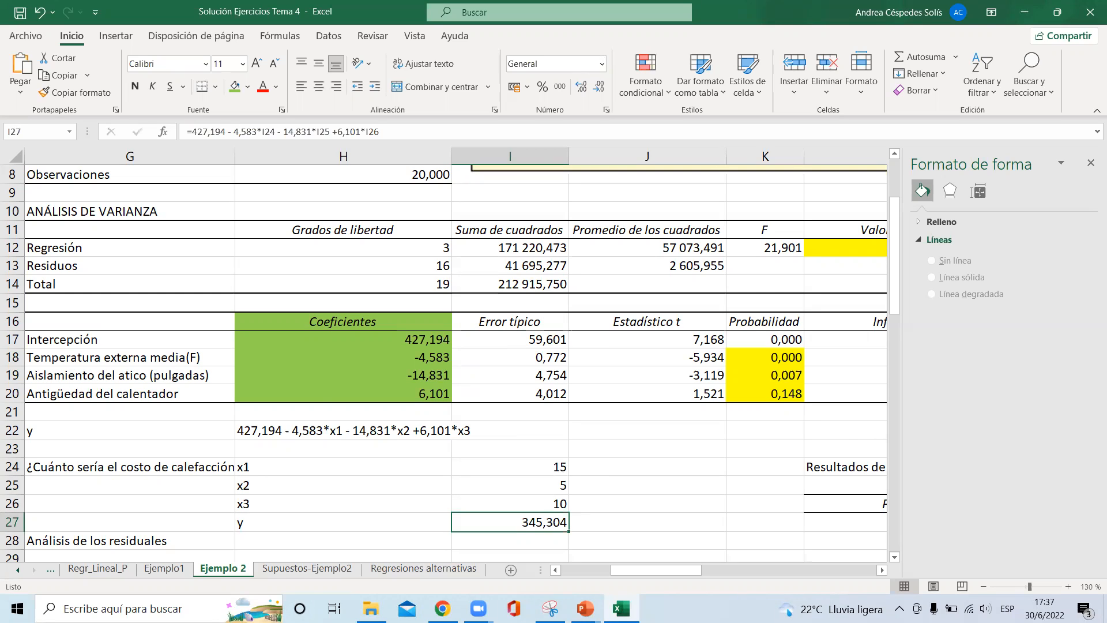
Set x1 in I24 to 9 and check the predicted heating cost in I27
left_click(546, 473)
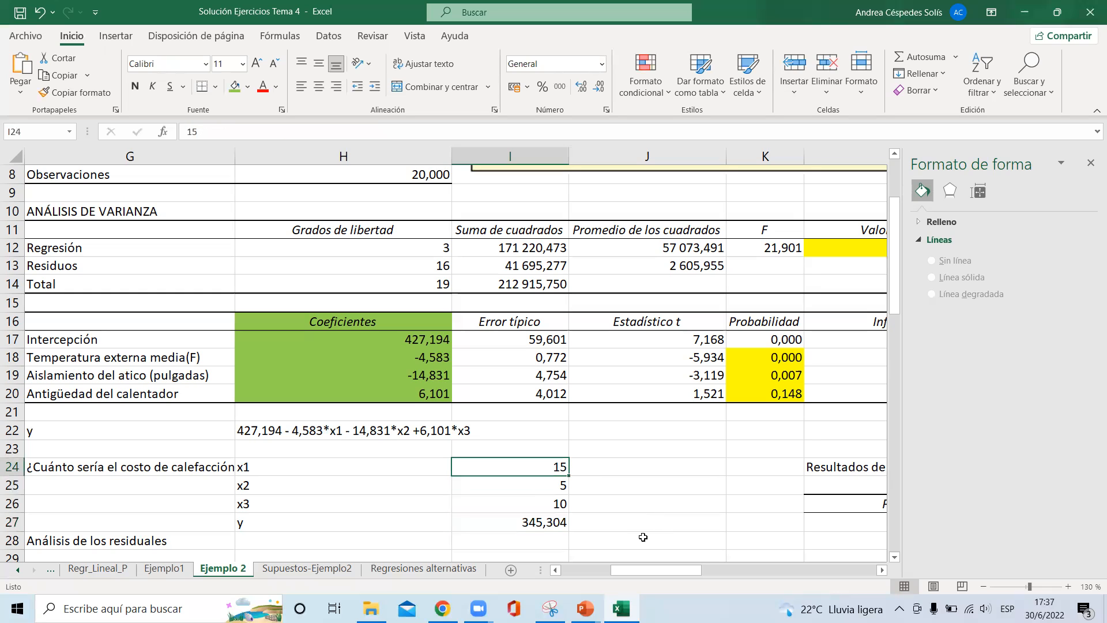
type("9")
key("Return")
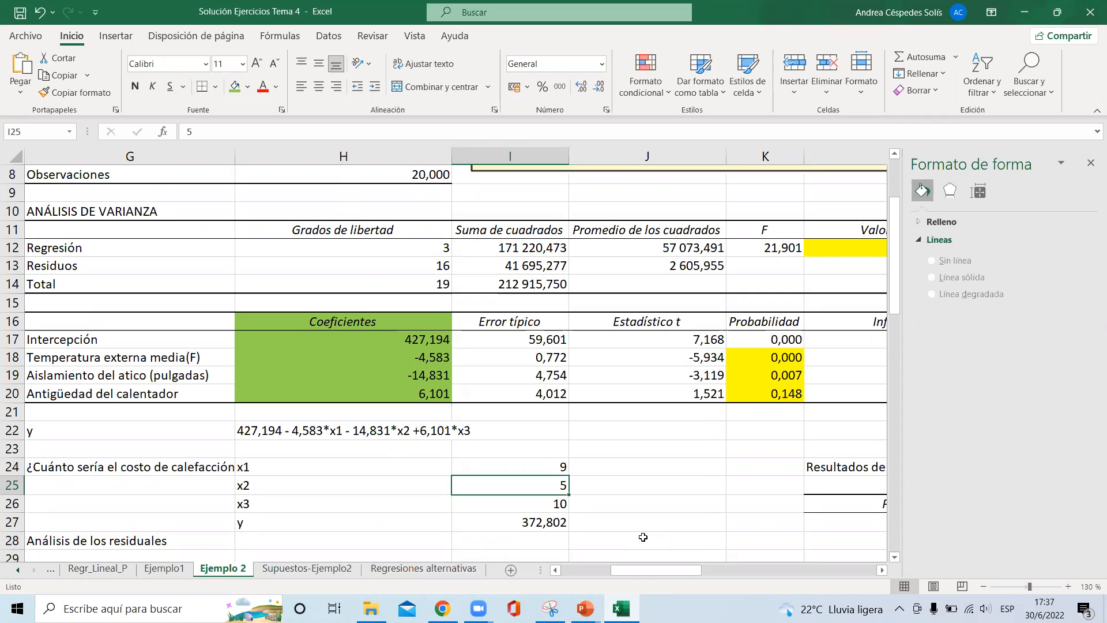
left_click(531, 522)
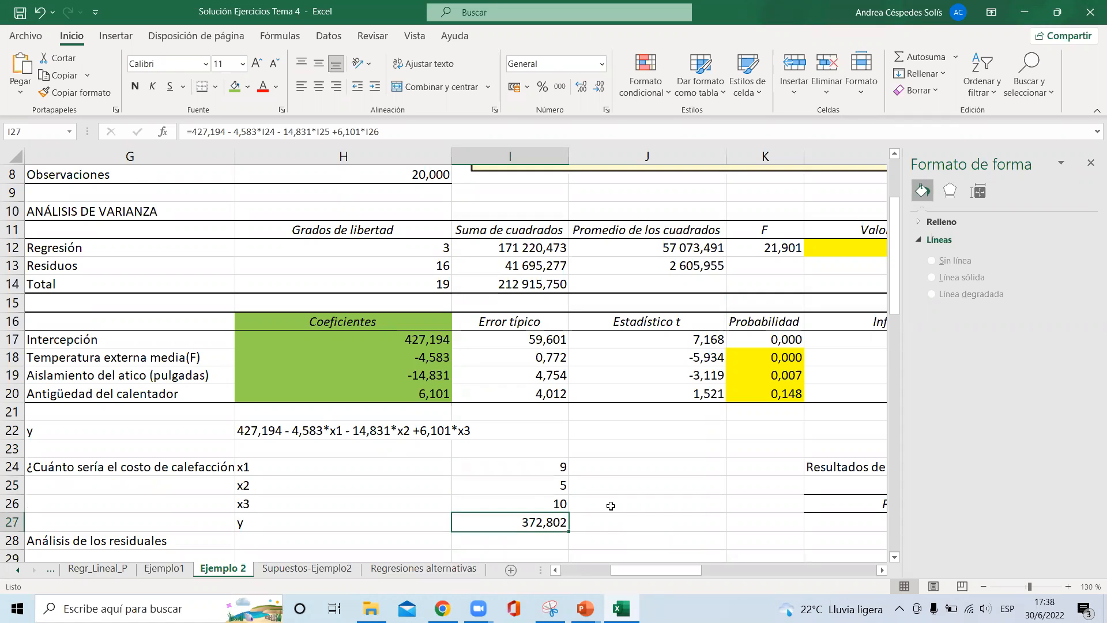
Try x2 values of 50 and 10 in I25 and check the predicted heating cost in I27
left_click(555, 486)
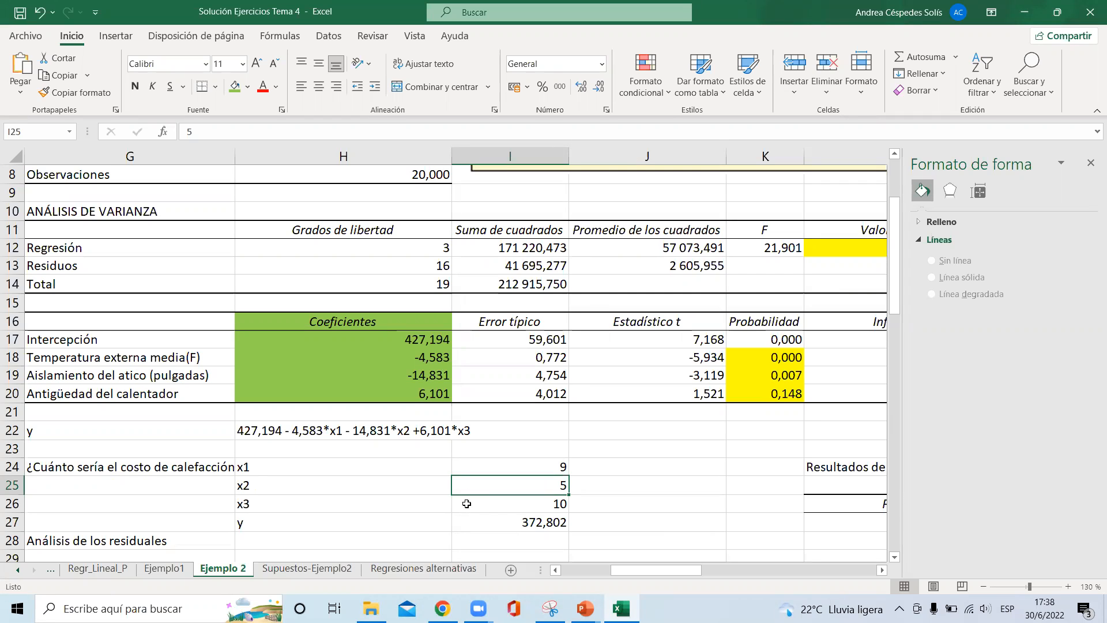
type("50")
key("Return")
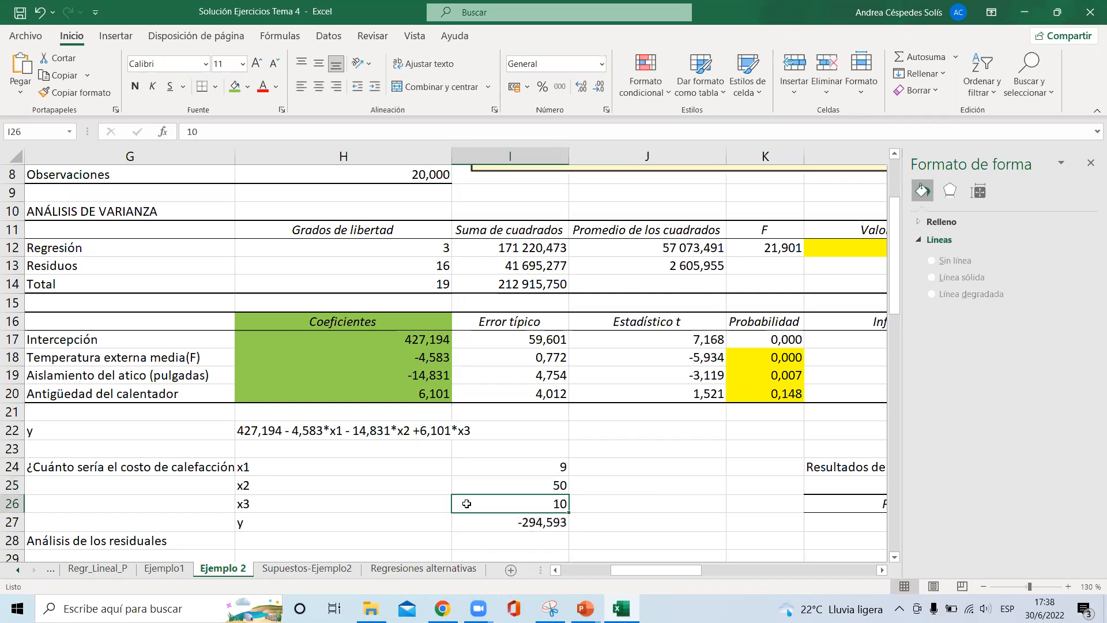
key("Up")
type("10")
key("Return")
left_click(531, 525)
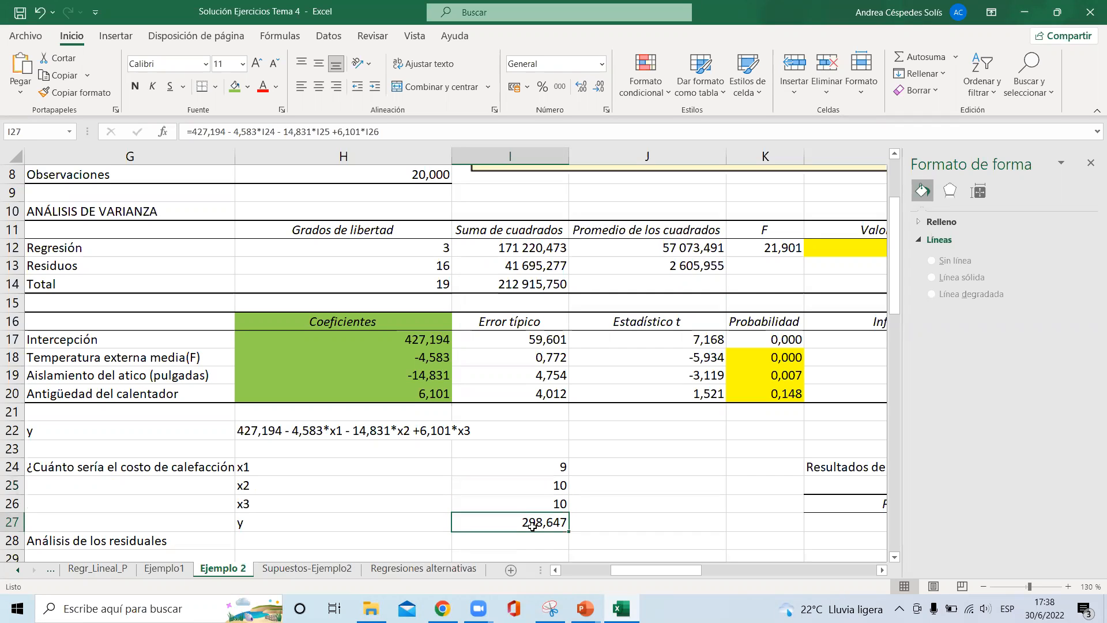
Set x2 in I25 to 15 and compare the attic insulation variable with the predicted cost in I27
left_click(546, 490)
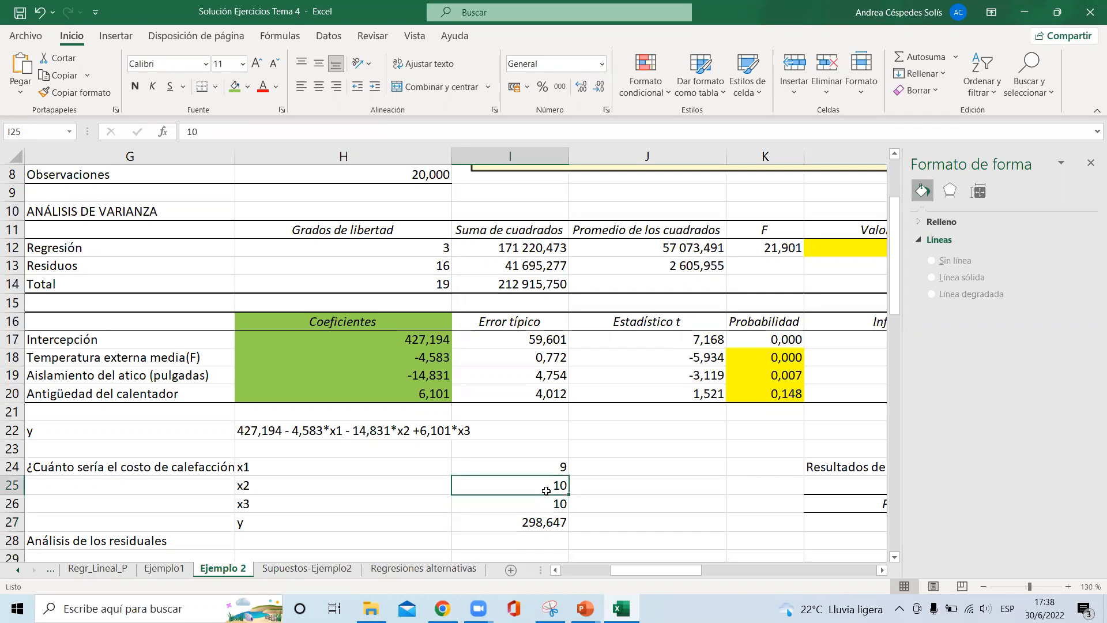
type("9")
key("BackSpace")
type("15")
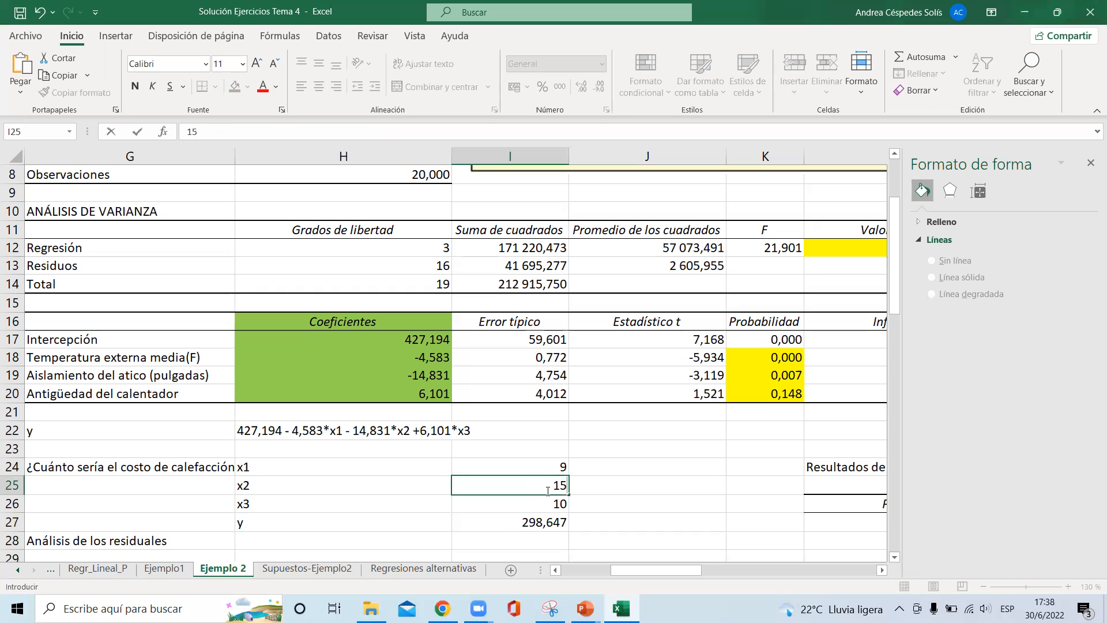
key("Return")
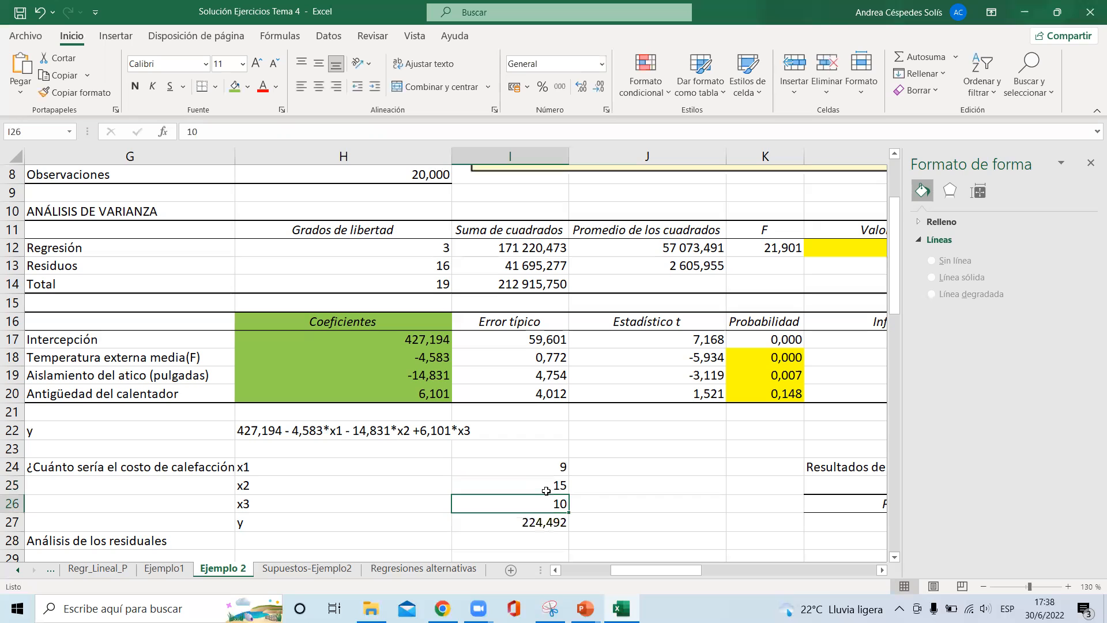
left_click(555, 488)
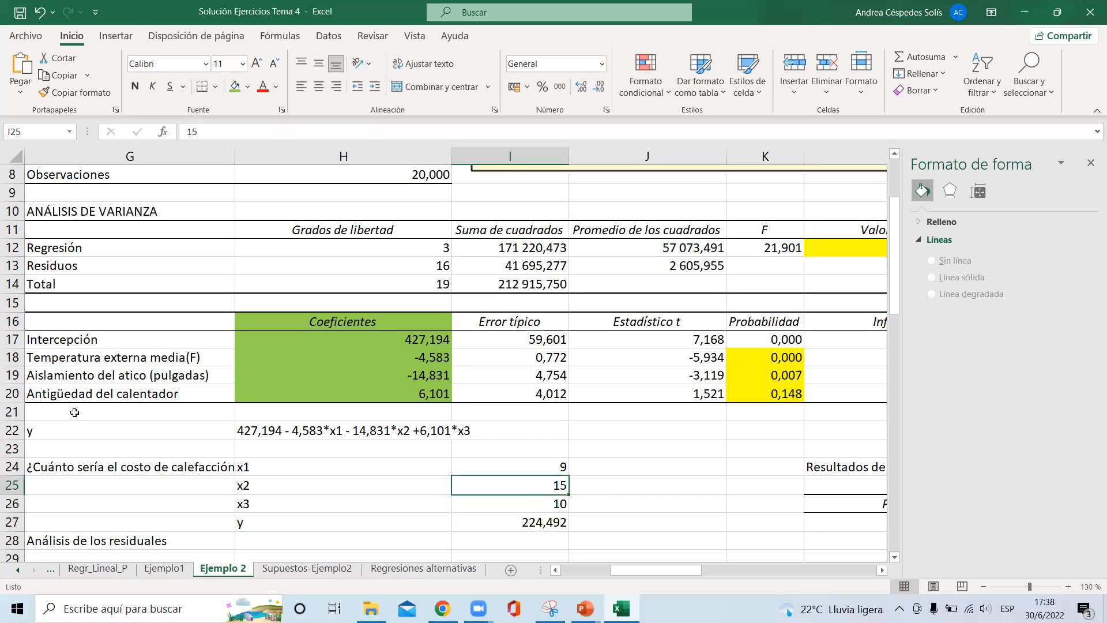
left_click(174, 375)
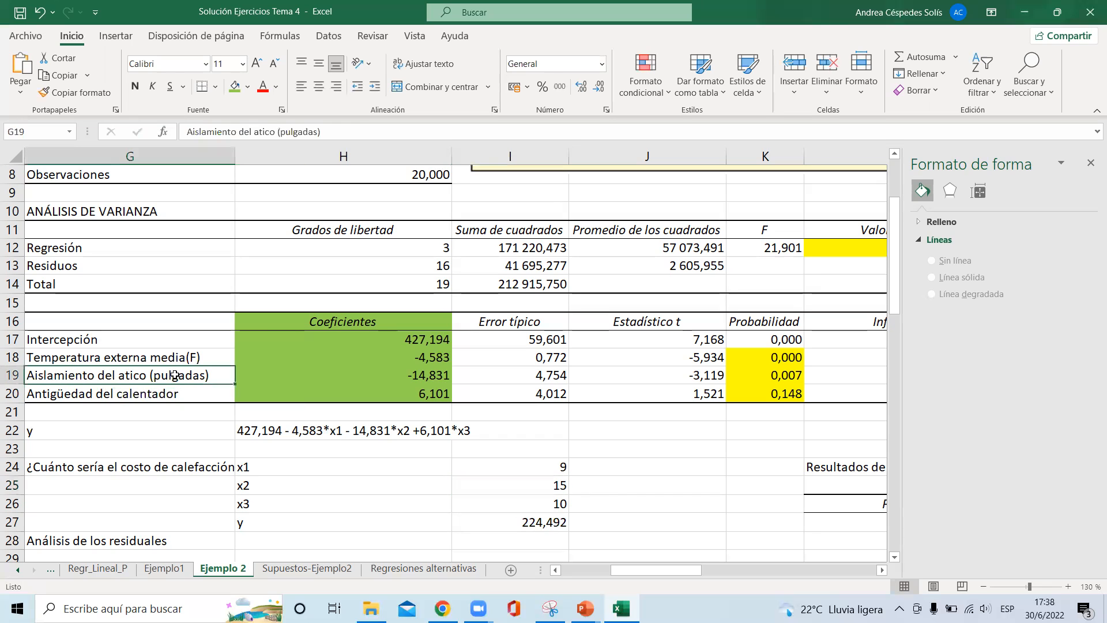
left_click(560, 482)
left_click(547, 526)
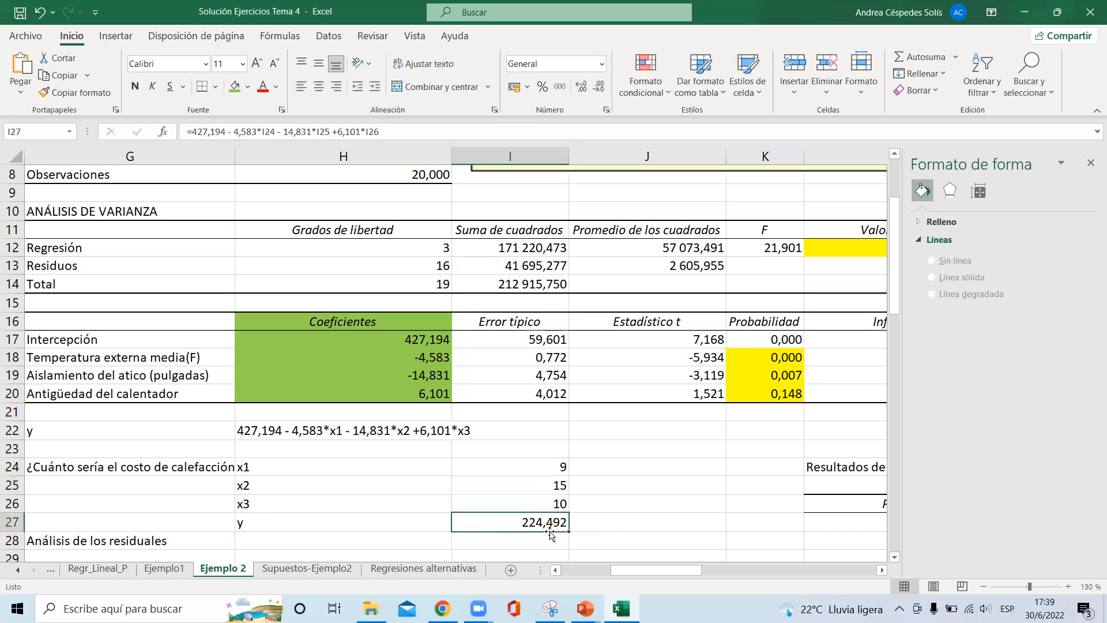
Examine the x1 and x3 values and the intercept and variable coefficients in H17:H20
left_click(559, 467)
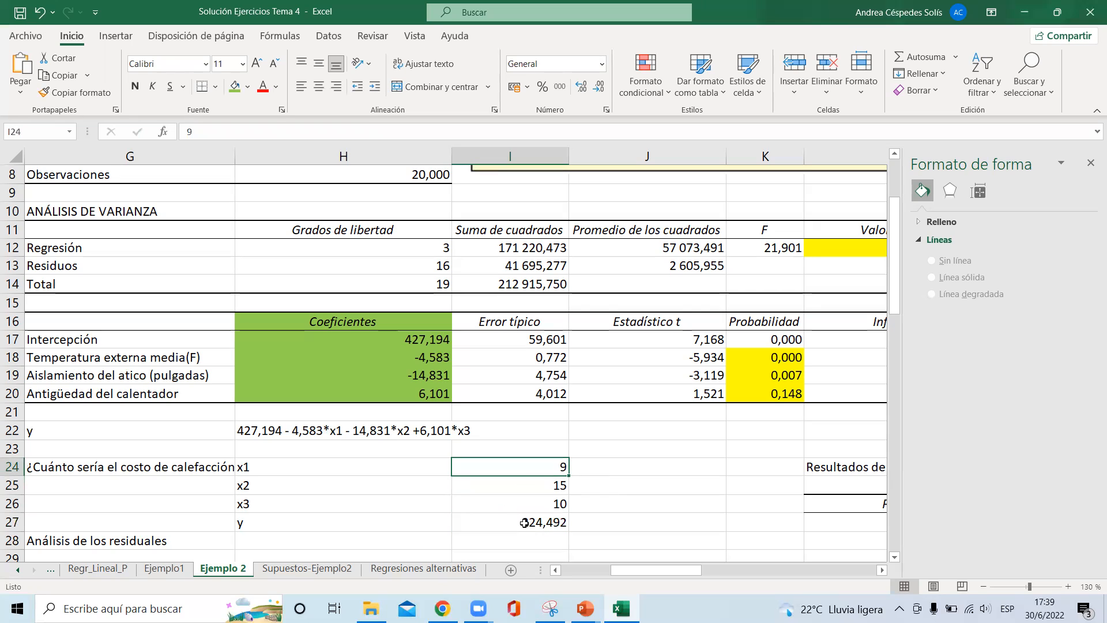
left_click(544, 505)
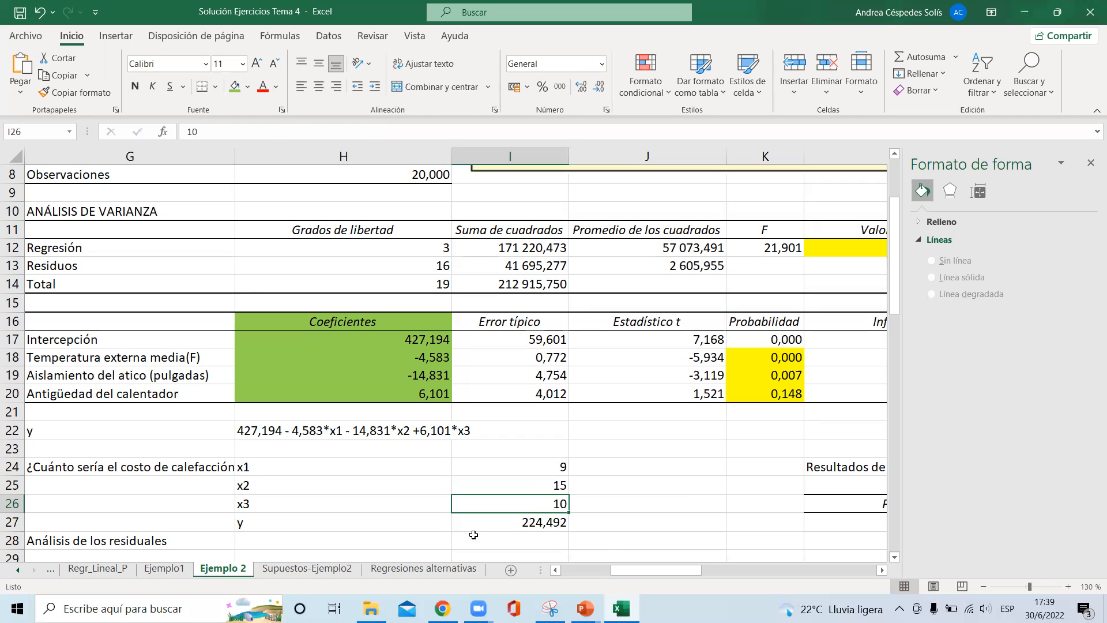
mouse_move(585, 608)
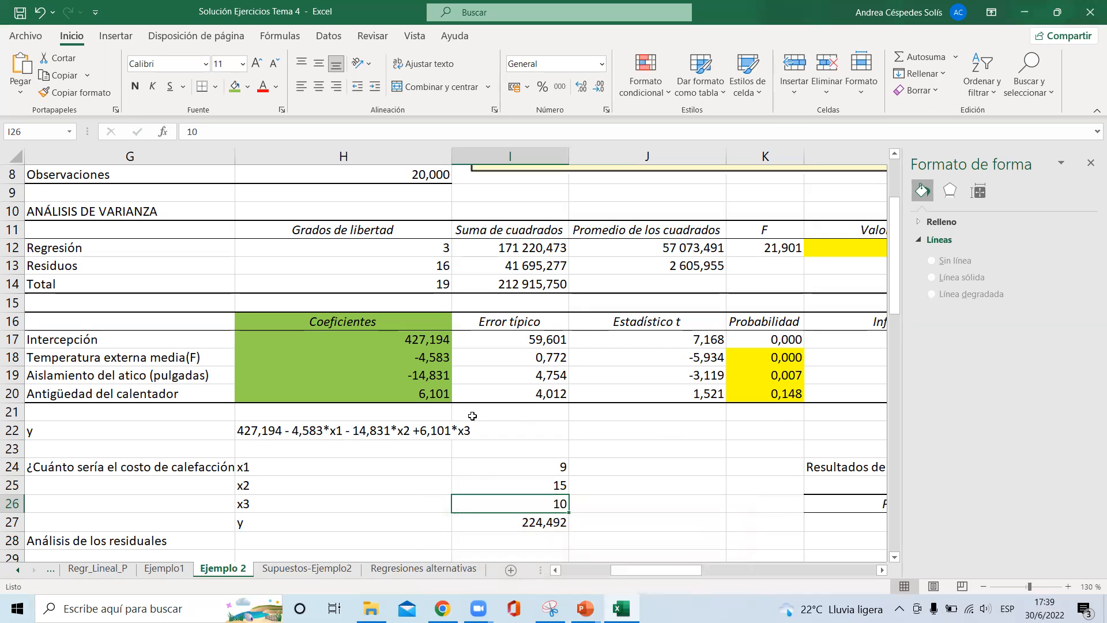
left_click(422, 340)
left_click(429, 363)
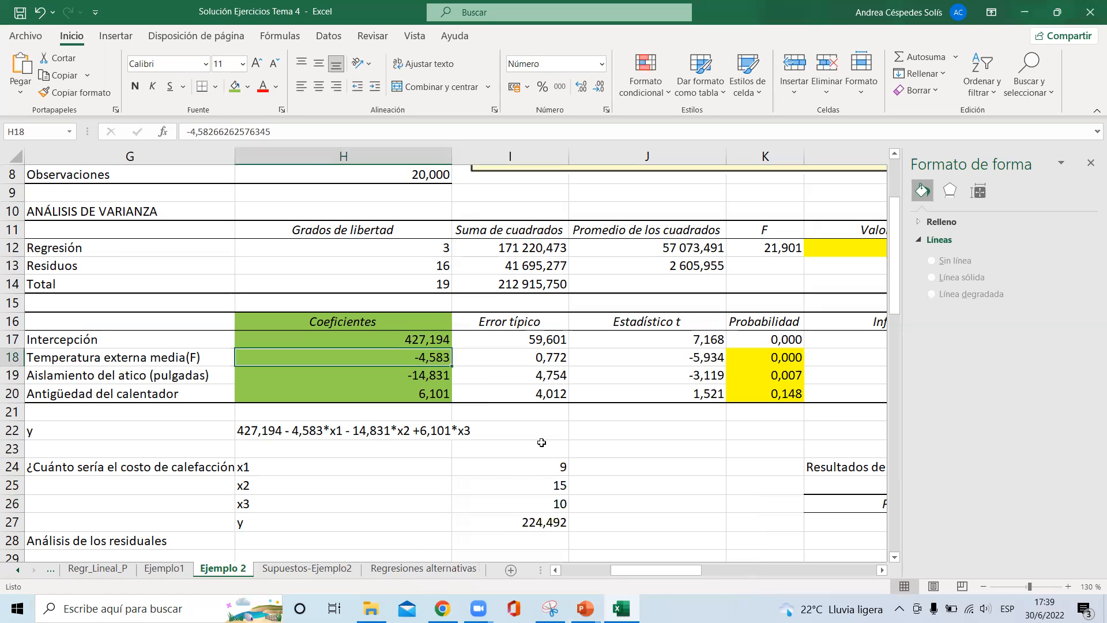
left_click(406, 376)
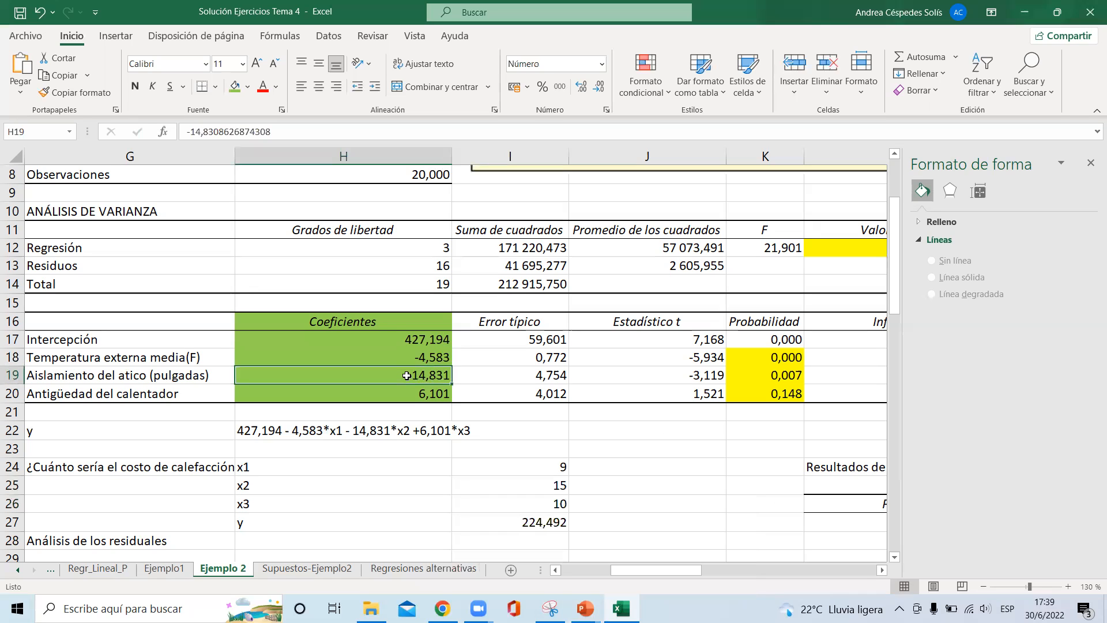
left_click(427, 393)
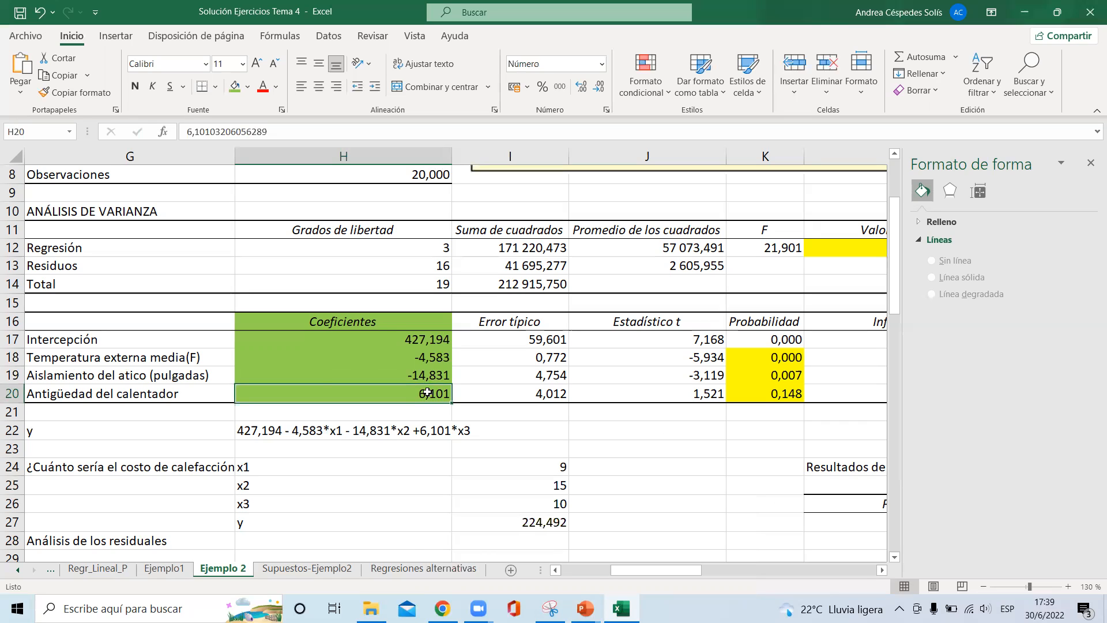
left_click(429, 337)
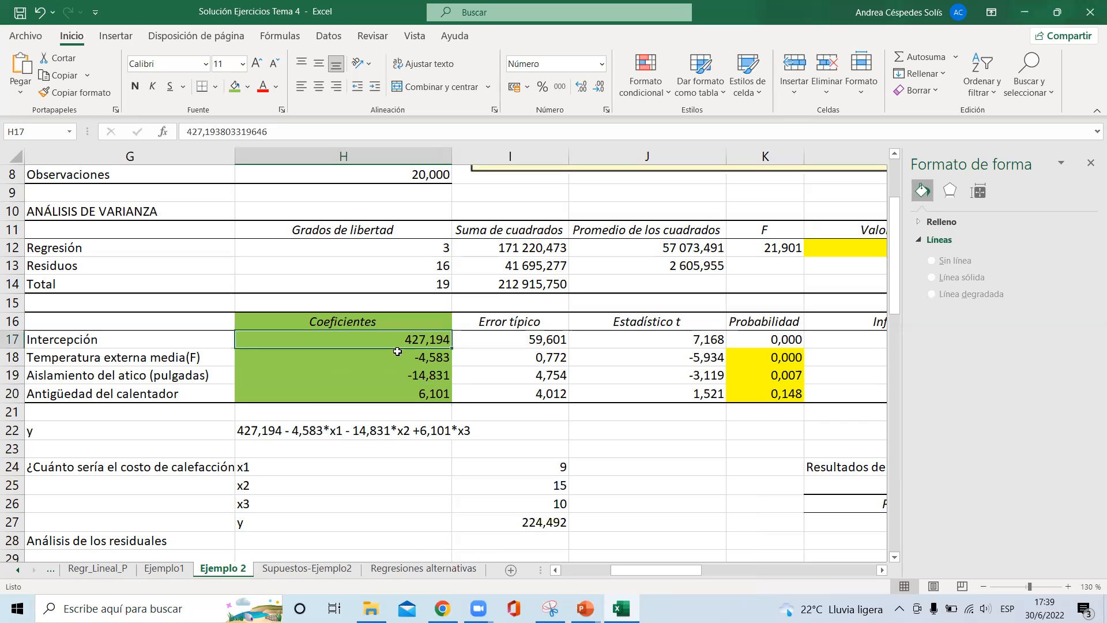
Review the intercept in H17 and each predictor's coefficient in H18:H20 in turn
left_click_drag(227, 339, 414, 397)
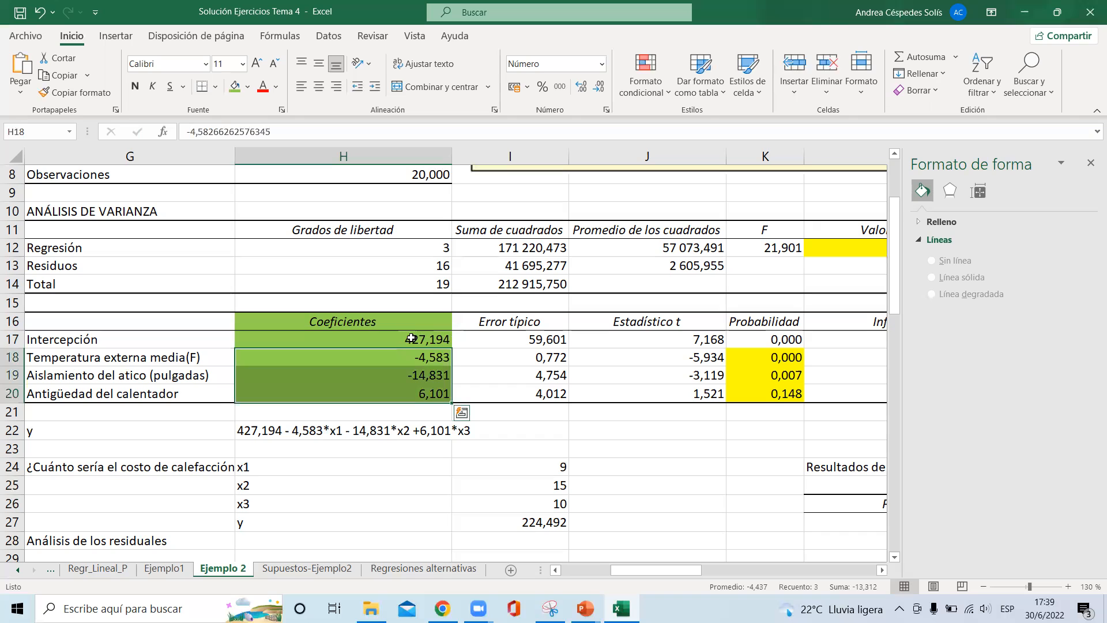
left_click(411, 339)
left_click_drag(194, 336, 384, 336)
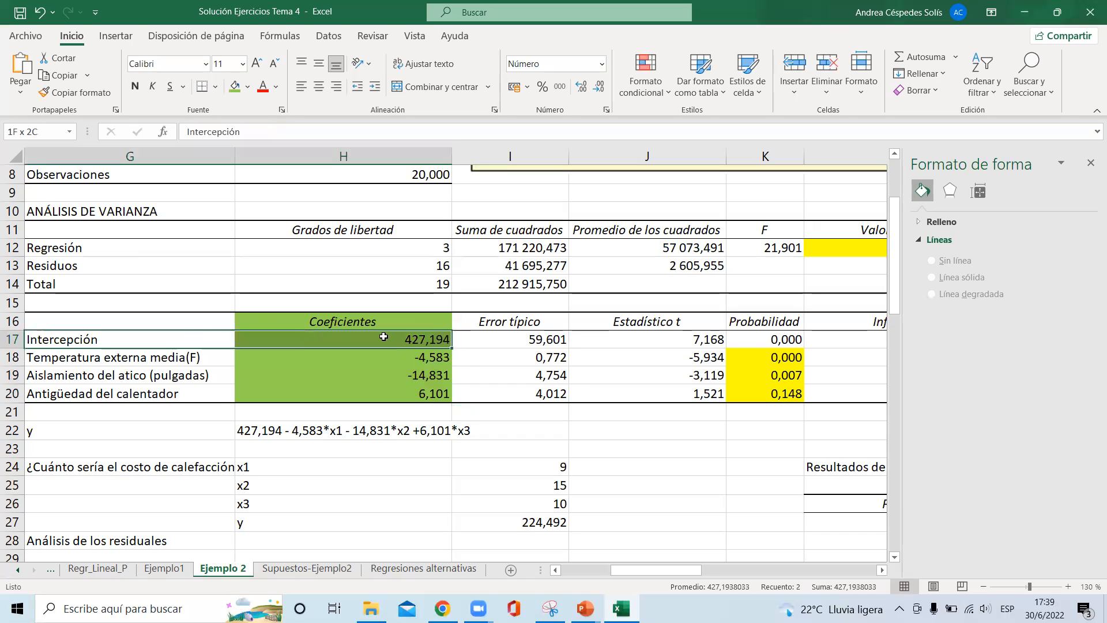
left_click(409, 361)
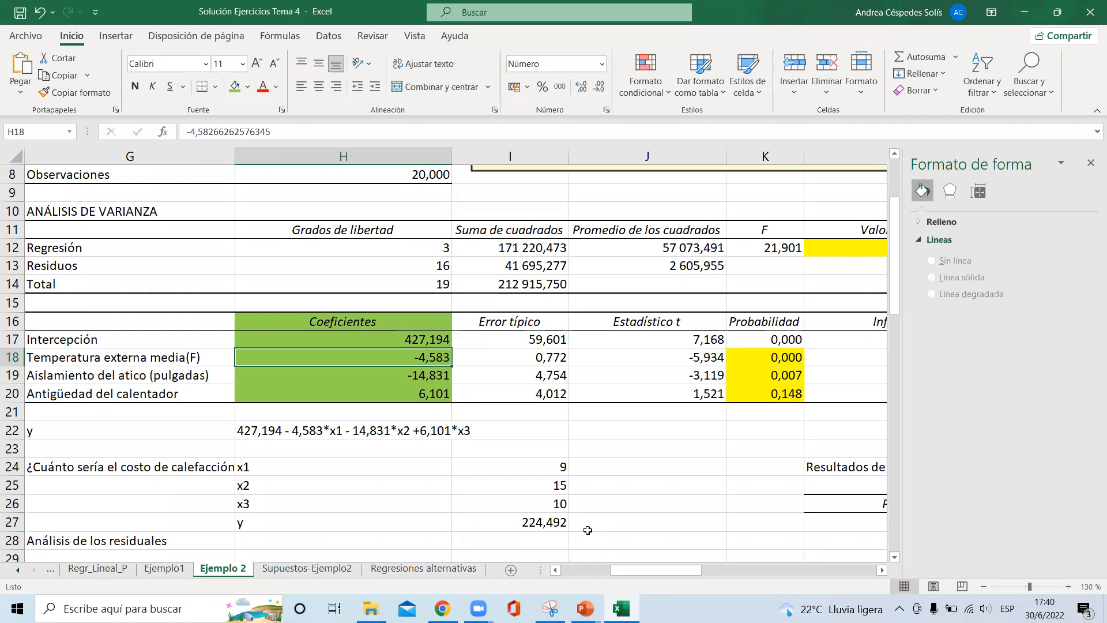
left_click(415, 375)
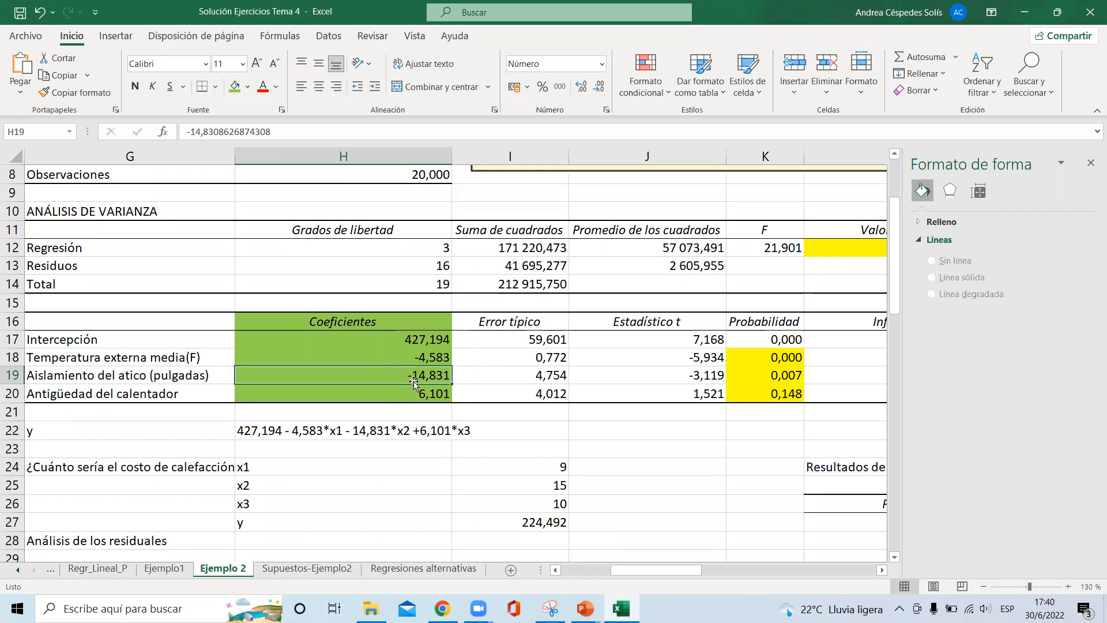
left_click(430, 393)
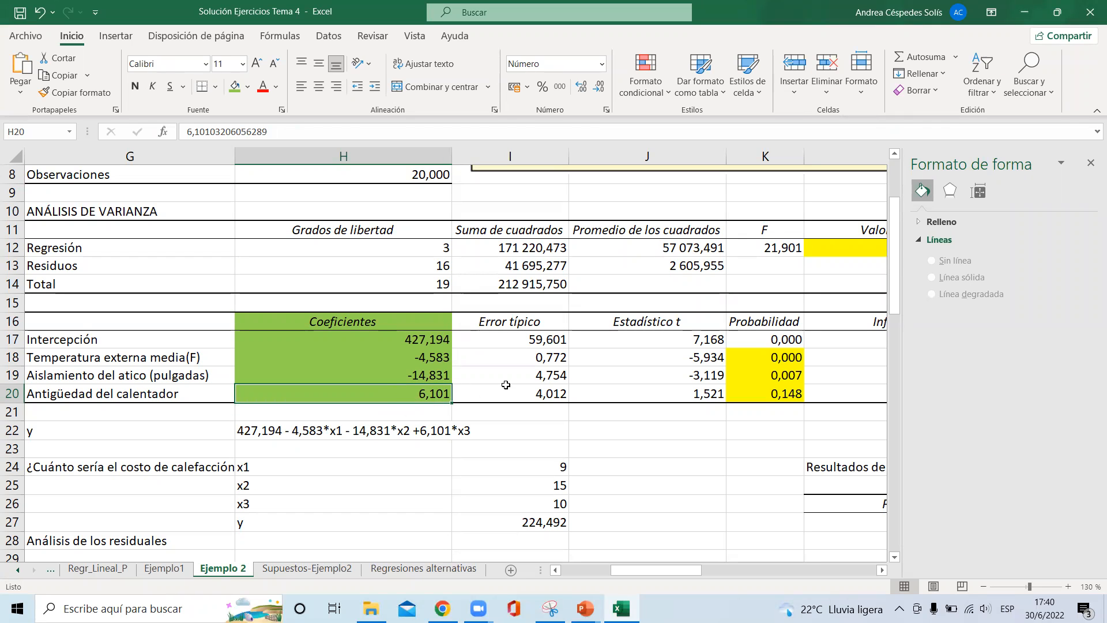
left_click_drag(445, 361, 441, 381)
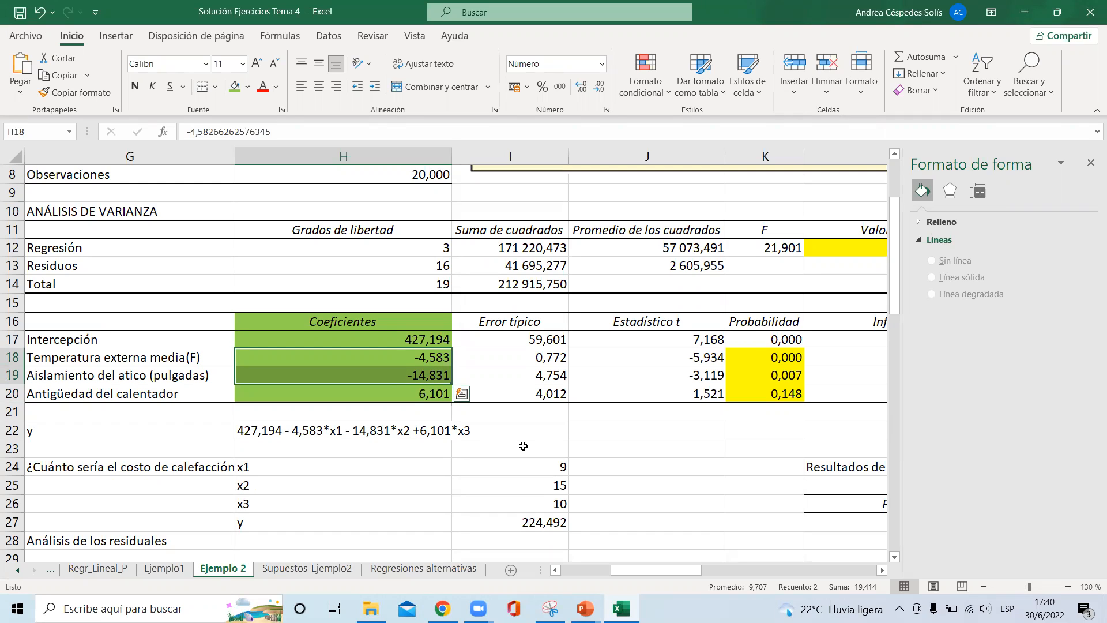
left_click(430, 358)
left_click(416, 374)
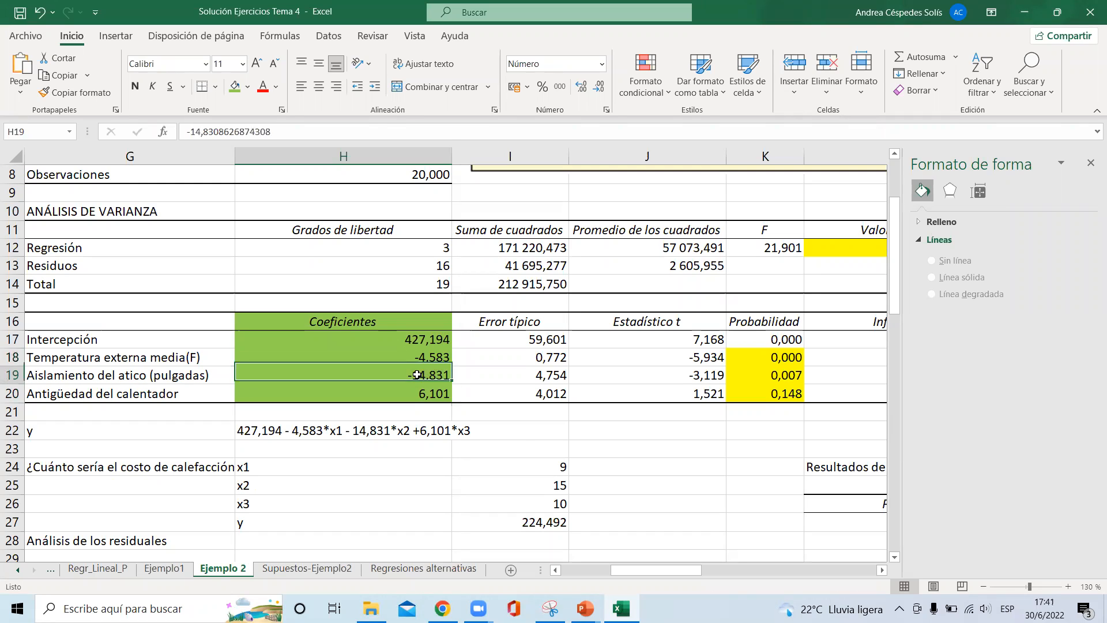
left_click(402, 390)
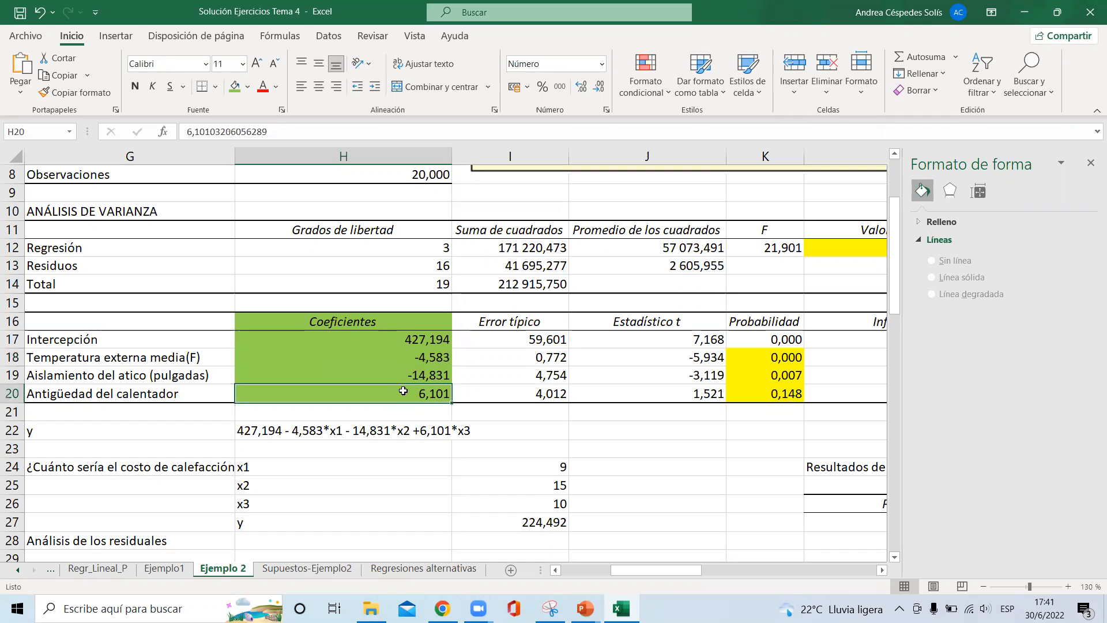
Apply all borders to the prediction table in H24:I27, covering x1, x2, x3 and y
left_click(558, 522)
left_click_drag(555, 466, 548, 502)
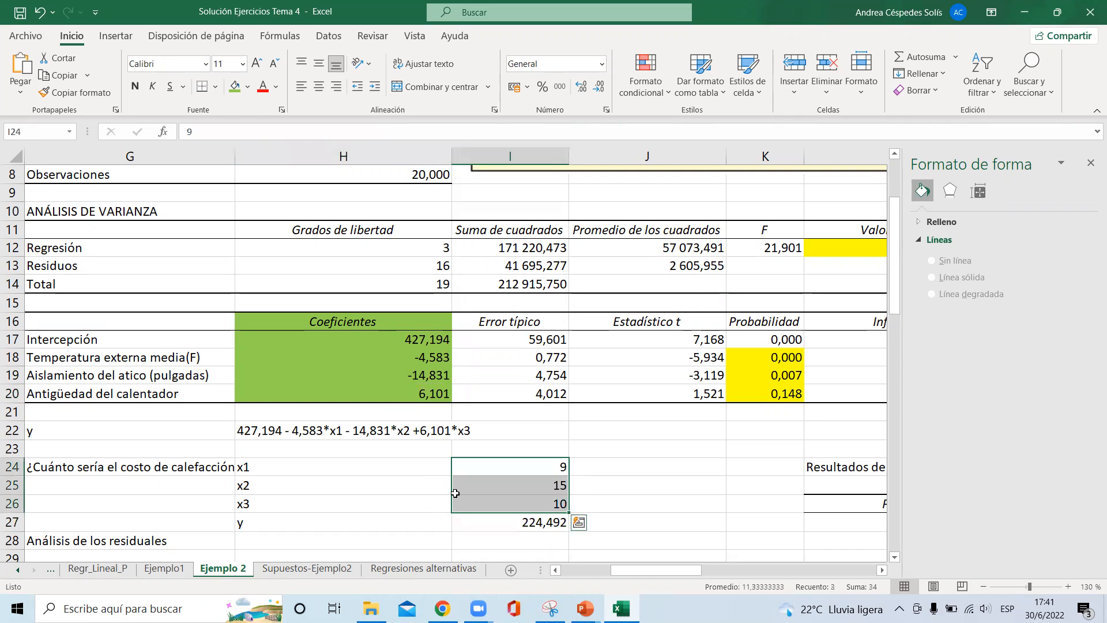
left_click_drag(382, 464, 556, 526)
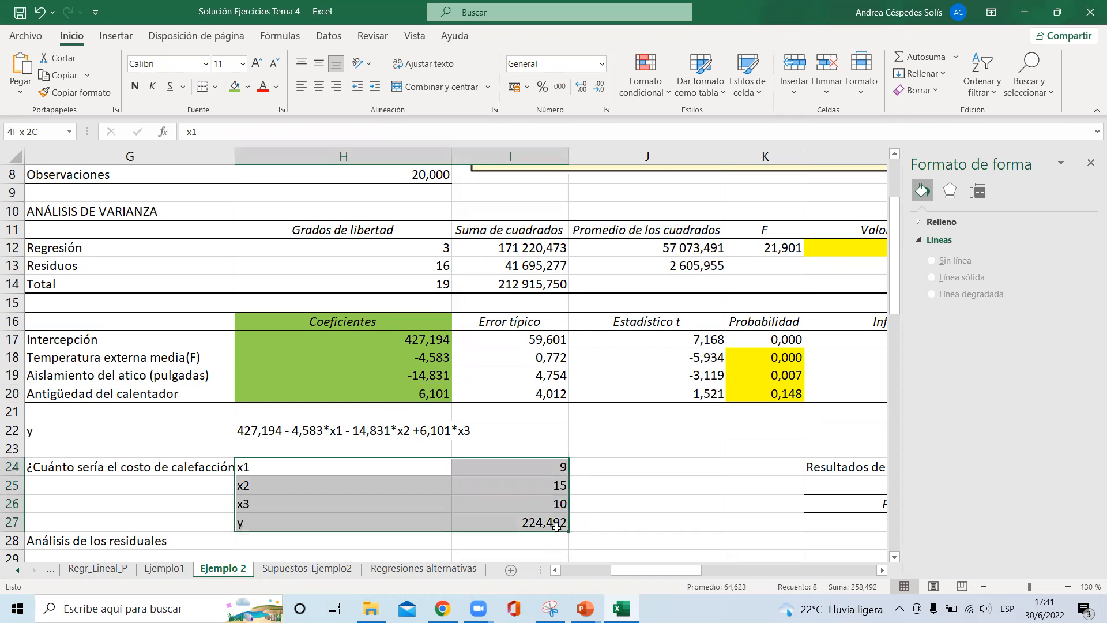
left_click(215, 87)
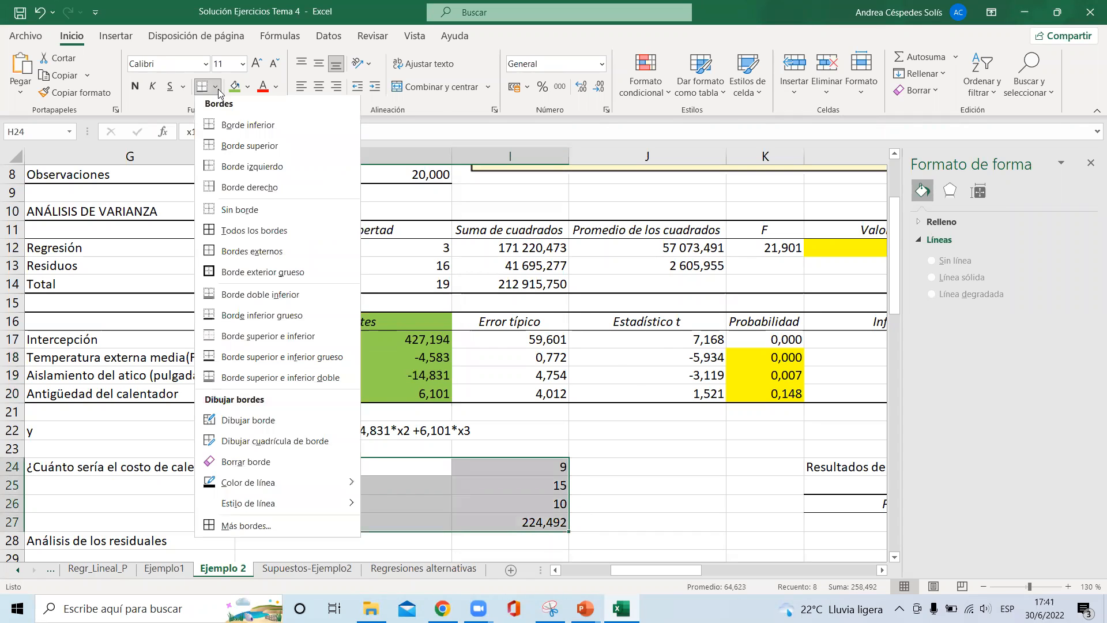
left_click(209, 232)
left_click(662, 506)
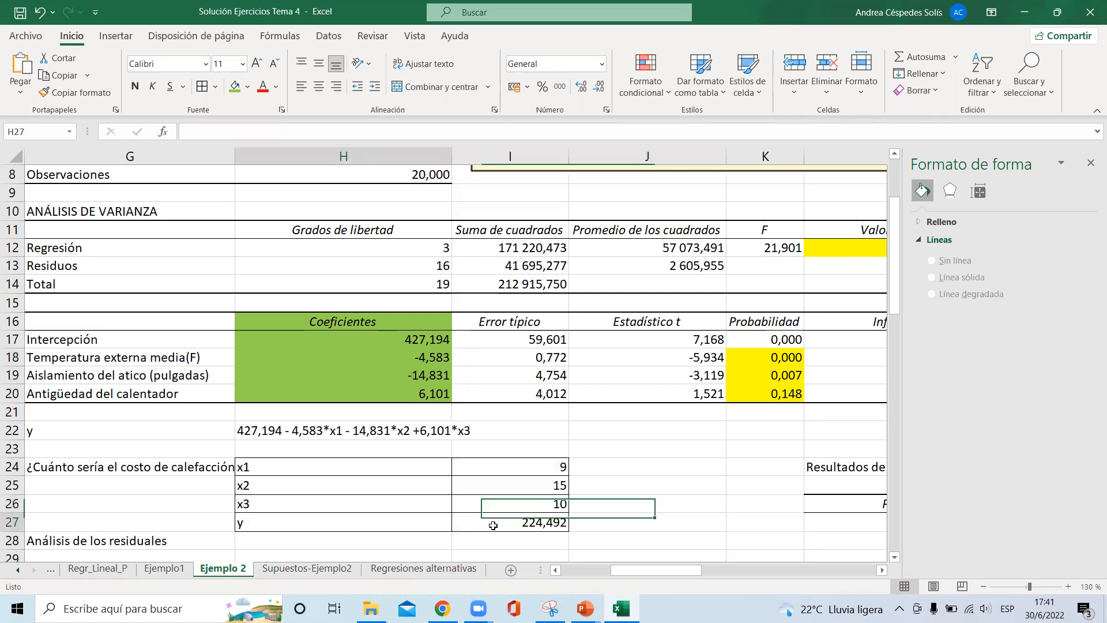
Make the predicted y row in H27:I27 bold
left_click_drag(493, 525, 496, 523)
left_click(135, 87)
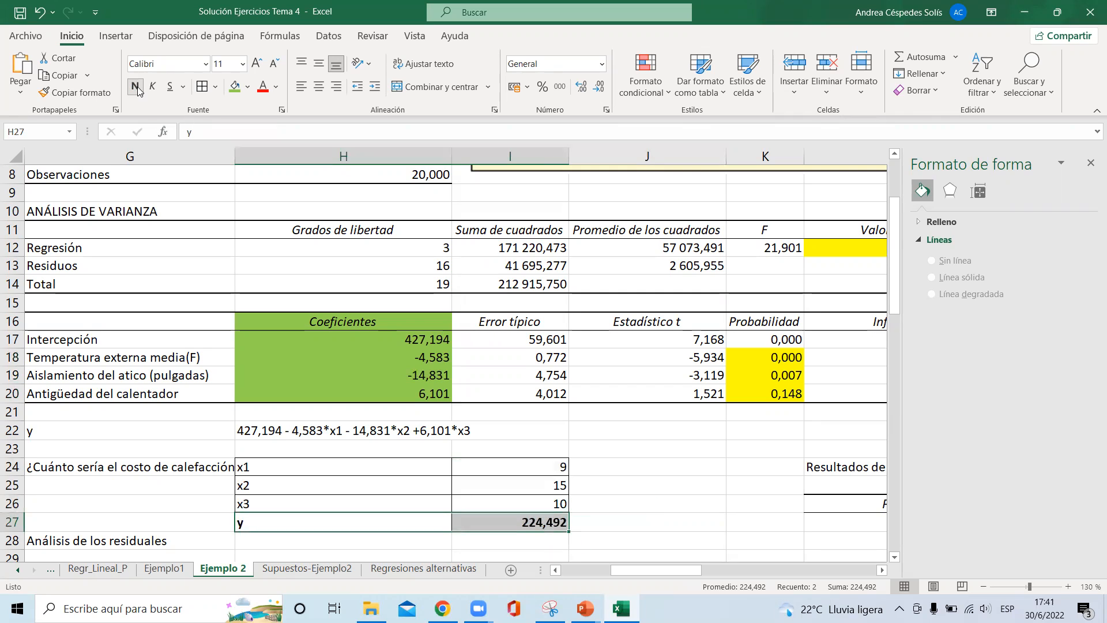
left_click(647, 457)
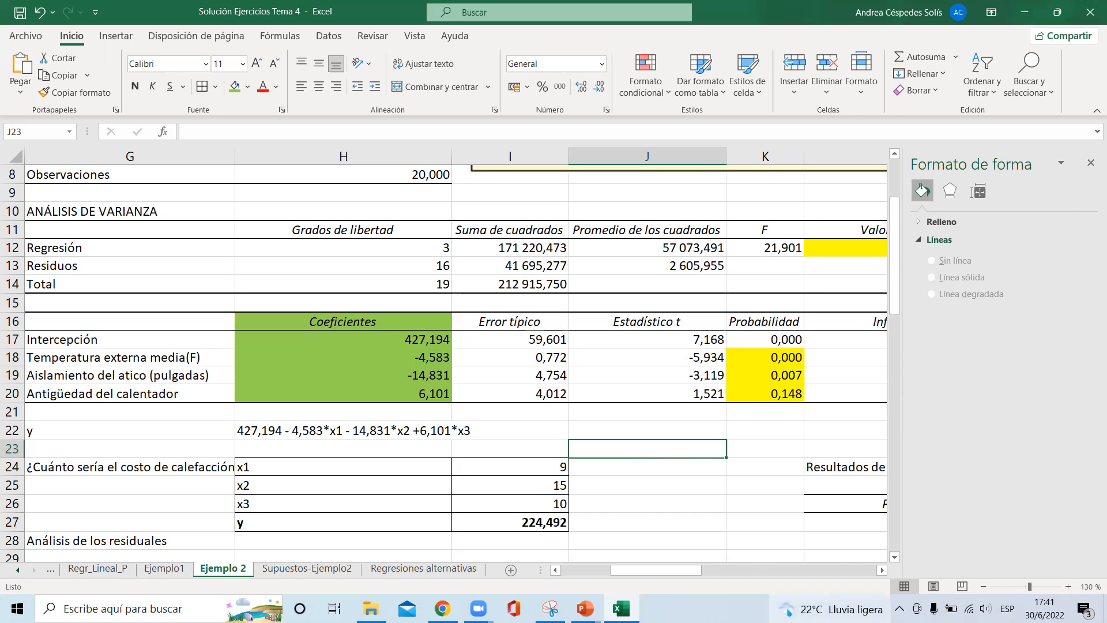
Dismiss the news and weather pop-up and close the Formato de forma pane
mouse_move(830, 608)
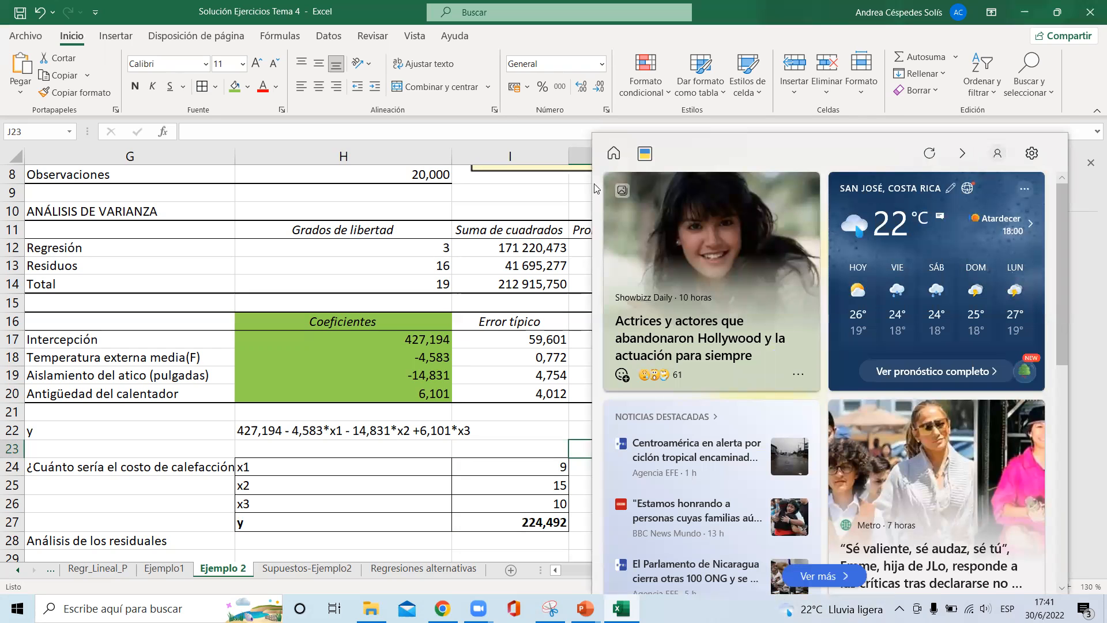
left_click(565, 204)
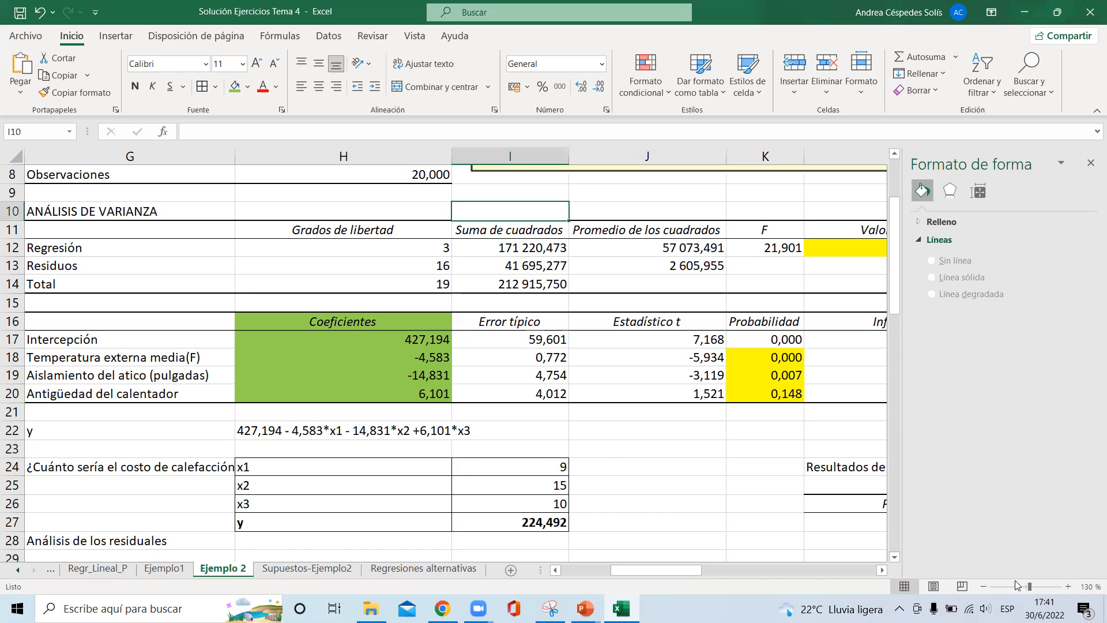
left_click(1090, 163)
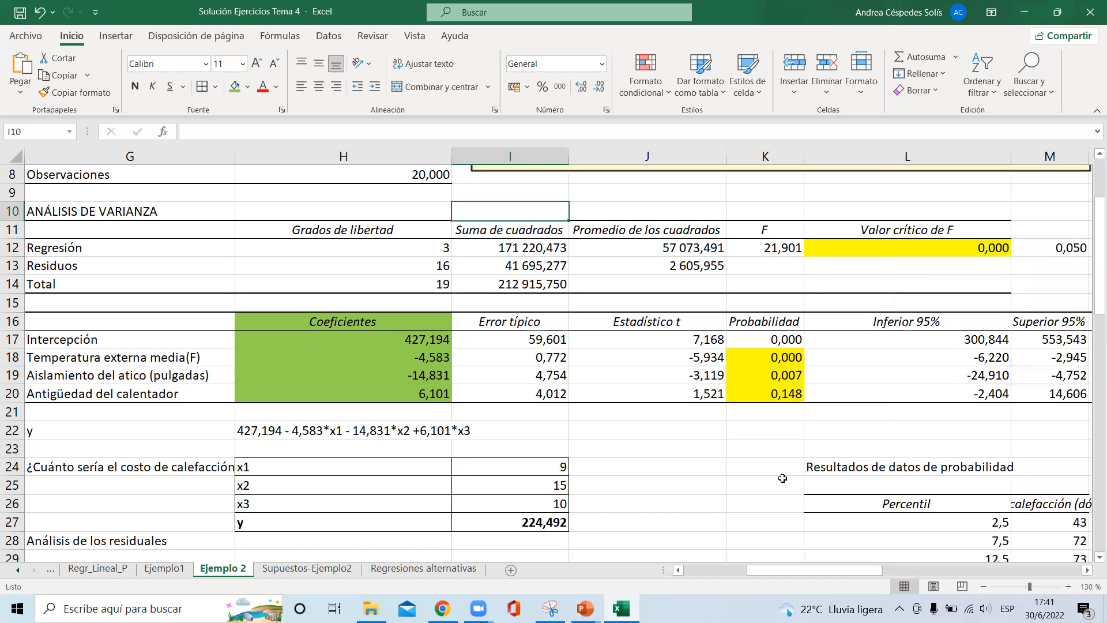
Examine the attic insulation and outside temperature rows of the coefficient table, from the labels to the 95% limits
left_click(744, 372)
key("Right")
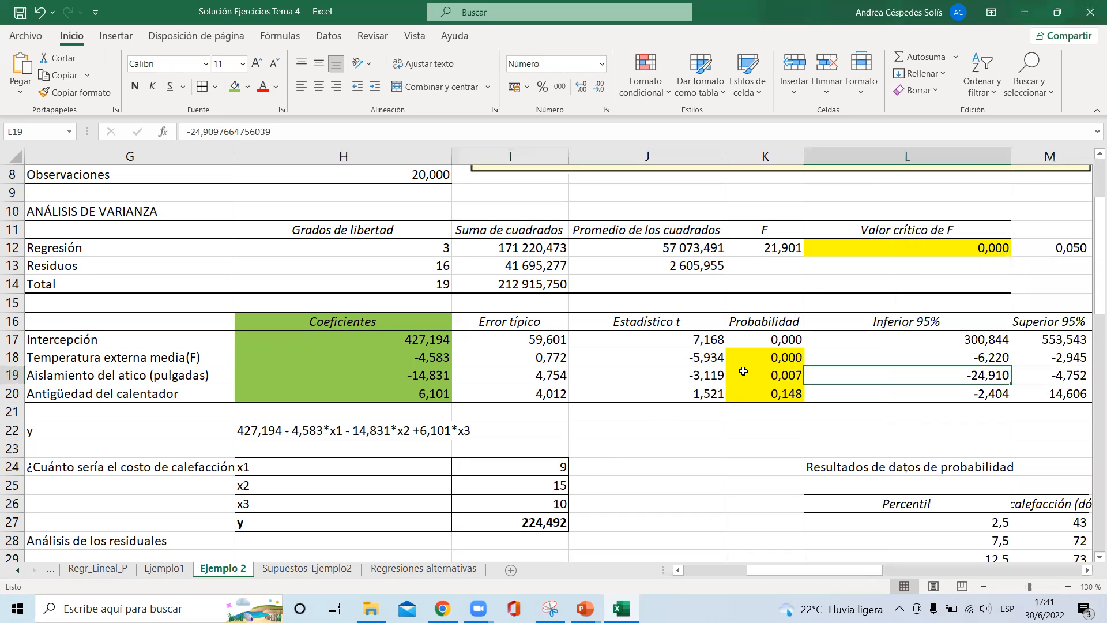
key("Left")
key("Up")
key("Right")
key("Right")
key("Right")
key("Left")
key("Left")
key("Left")
key("Left")
key("Left")
key("Left")
key("Left")
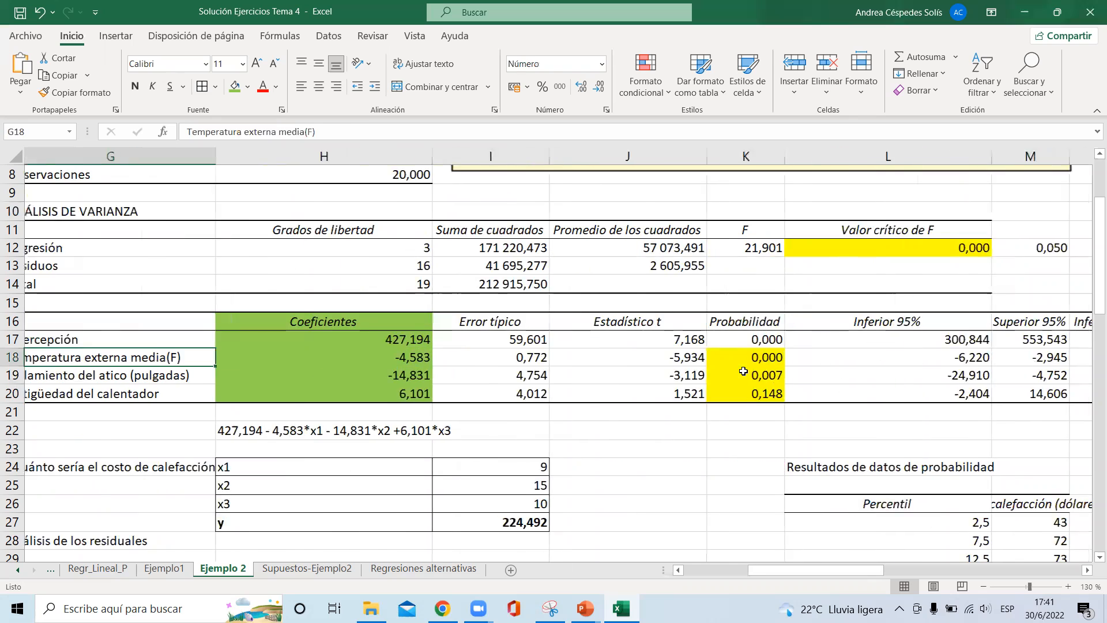
key("Left")
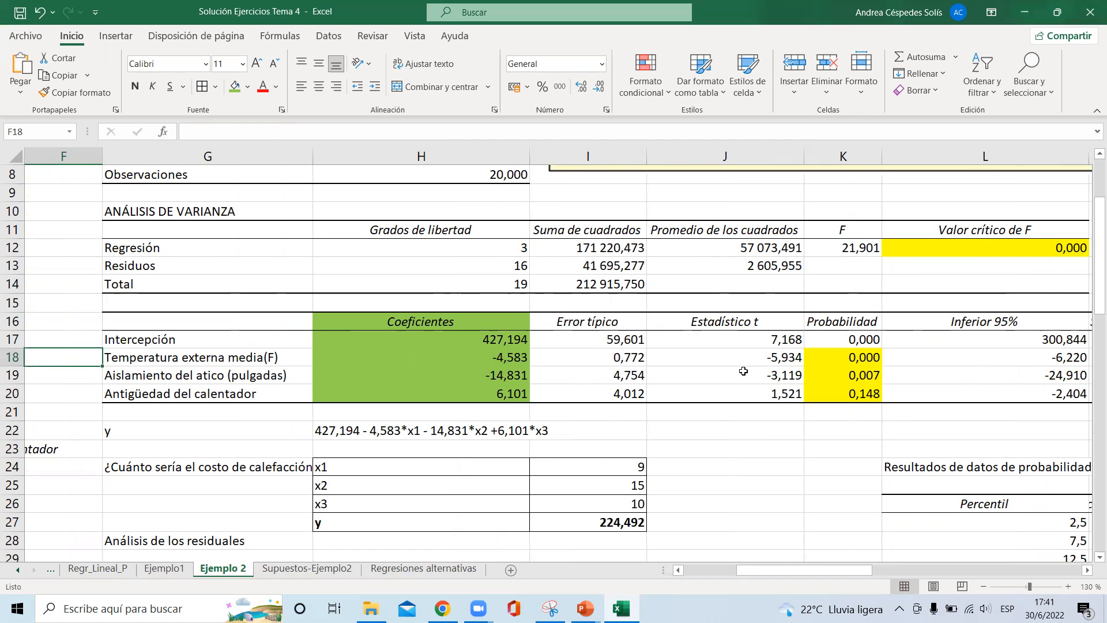
Switch to the PowerPoint file 4. Regresión lineal y multiple, read slide 30 on evaluating individual regression coefficients, and return to Excel
mouse_move(586, 609)
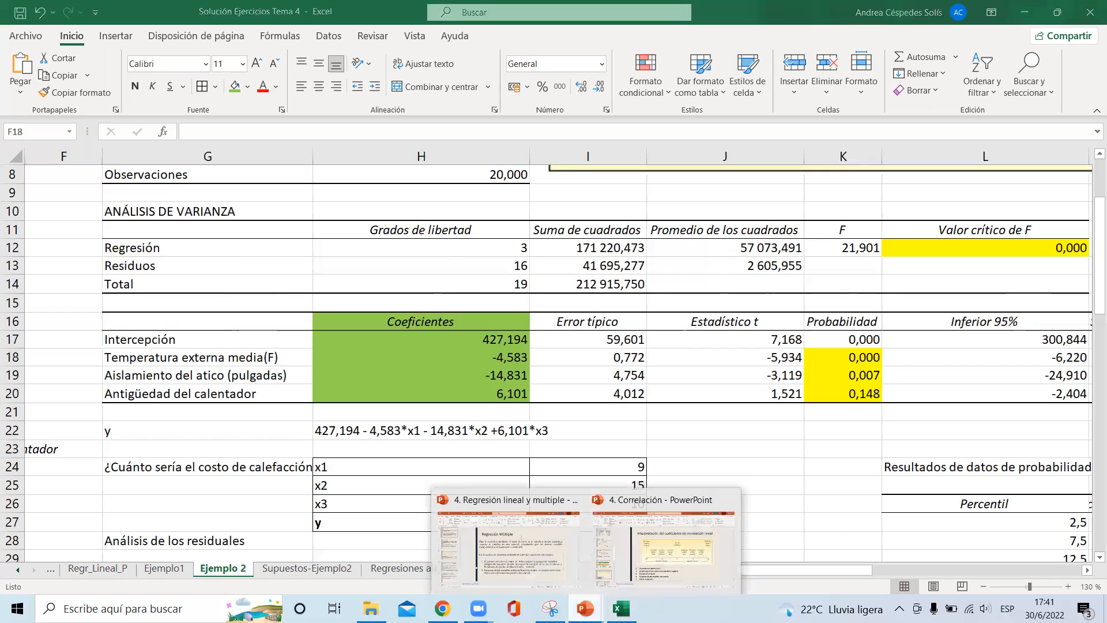
left_click(529, 551)
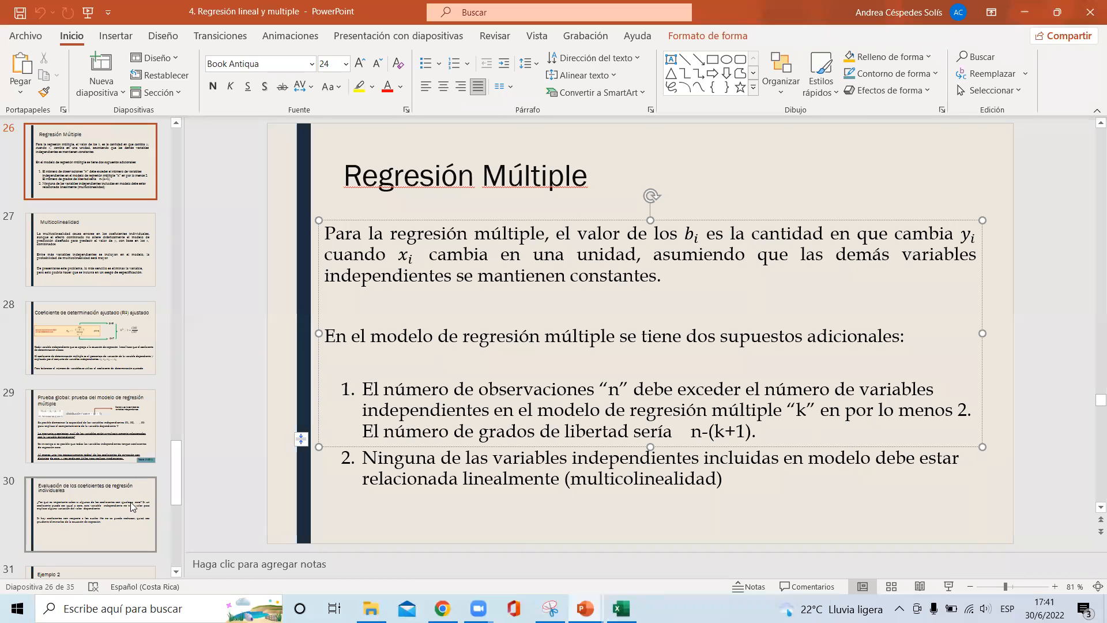
left_click(127, 457)
key("Down")
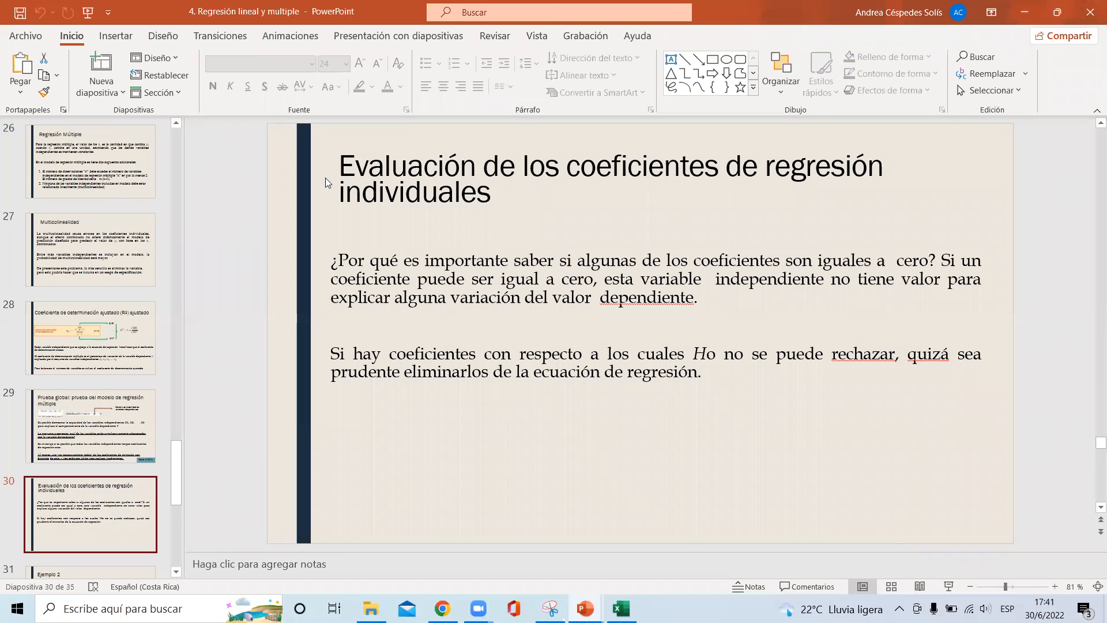
left_click(1023, 11)
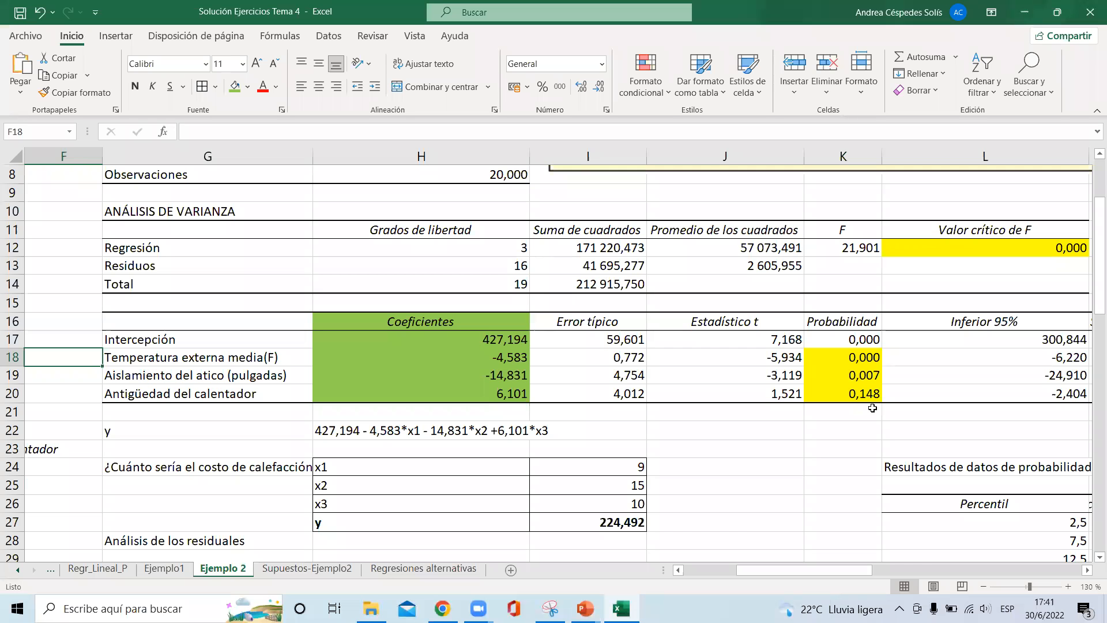
Check the Valor crítico de F in L12 and enter the significance level 0,05 below the probabilities in K21
left_click(942, 246)
scroll(943, 246, "right", 1)
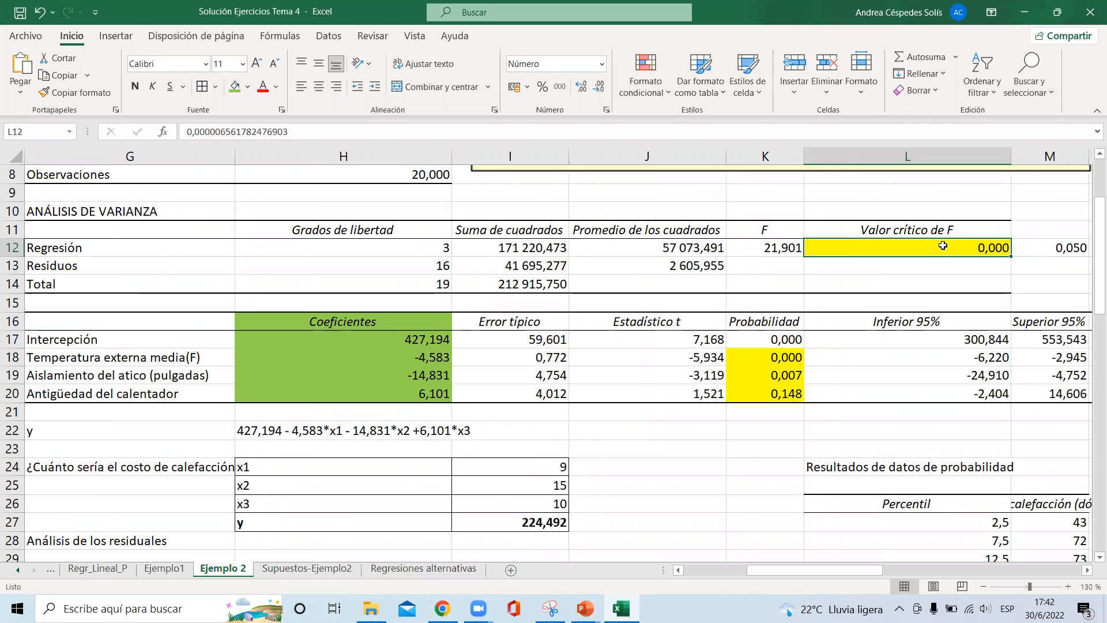
left_click(780, 354)
left_click(773, 419)
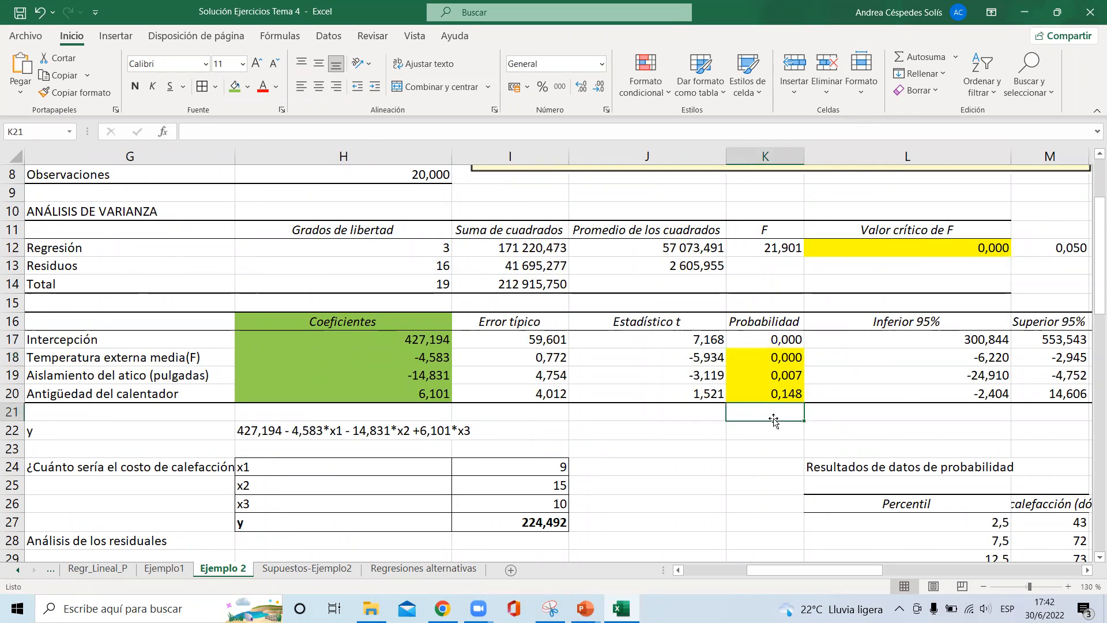
type("0,05")
key("Return")
left_click(774, 419)
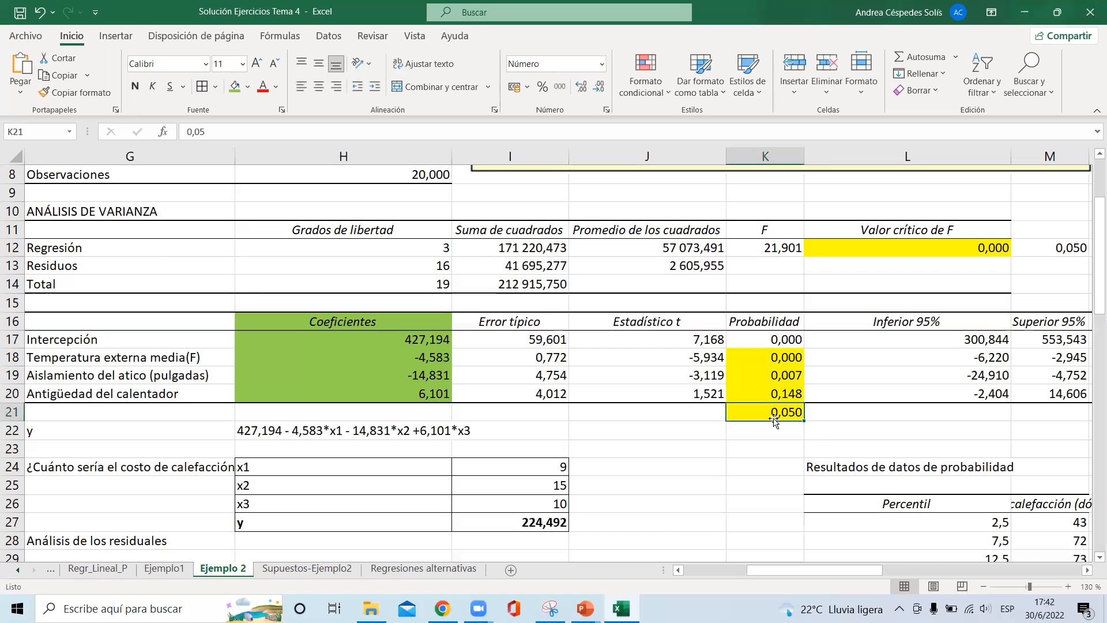
Fill the Inferior 95% and Superior 95% columns in L16:M20 with light blue
left_click_drag(935, 324, 1046, 397)
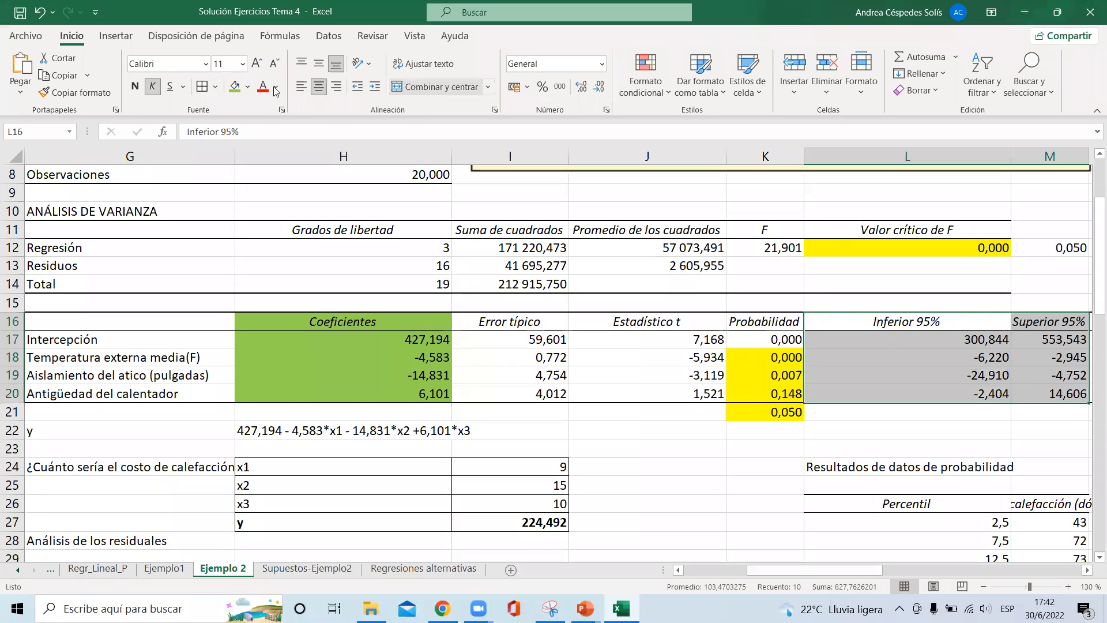
left_click(247, 86)
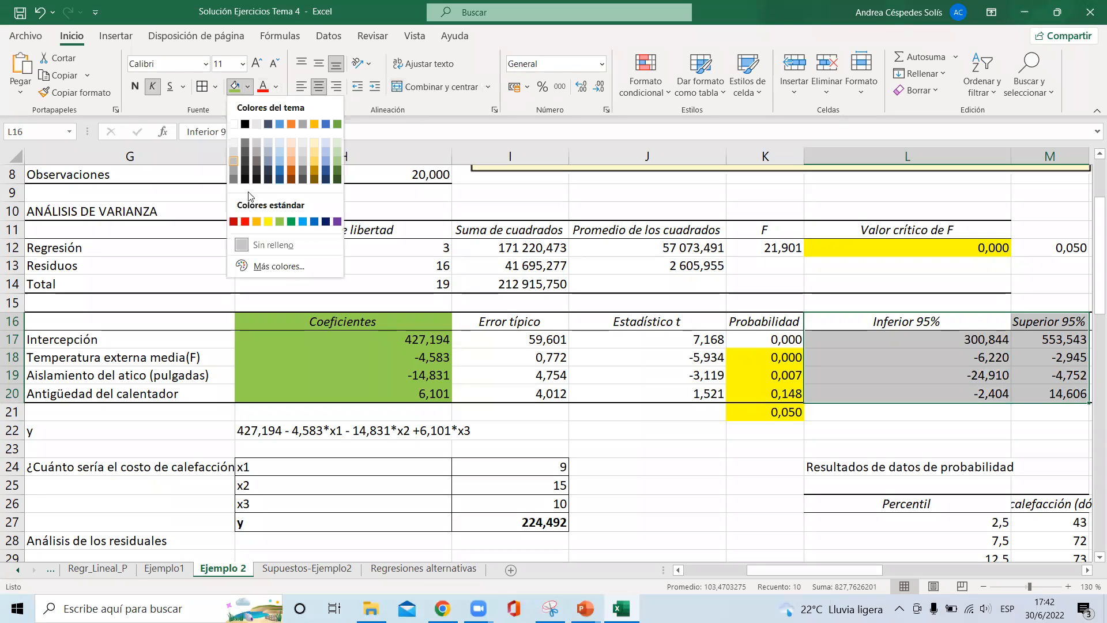
left_click(280, 153)
left_click(880, 433)
key("Right")
key("Right")
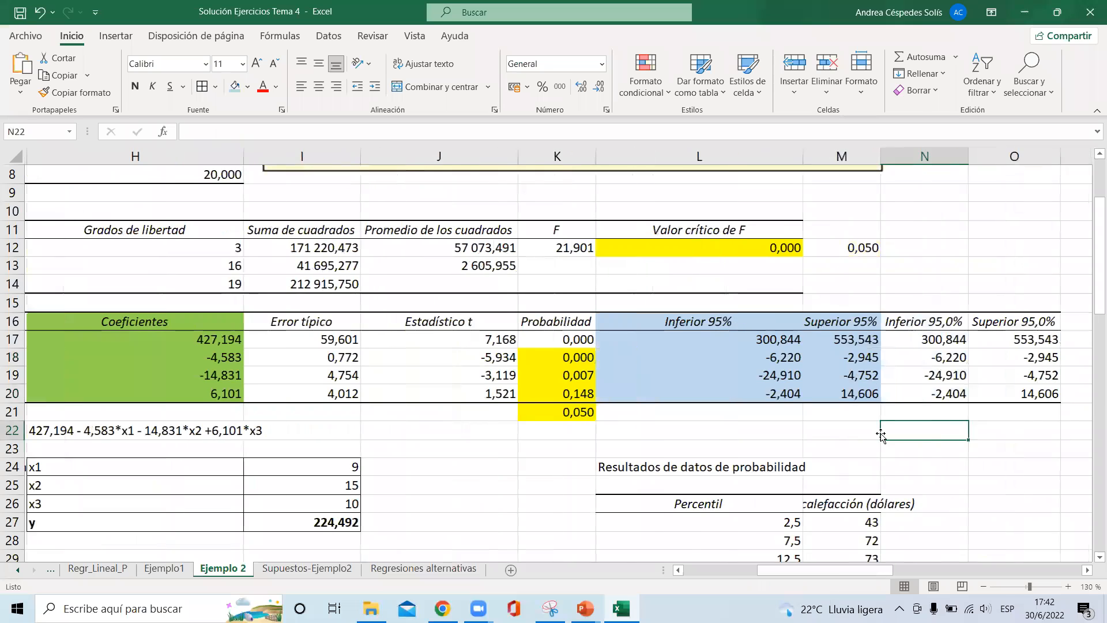
Compare the outside temperature variable's probability in K18 with the significance level in K21
key("Left")
key("Left")
key("Left")
key("Left")
key("Right")
key("Up")
key("Up")
key("Up")
key("Up")
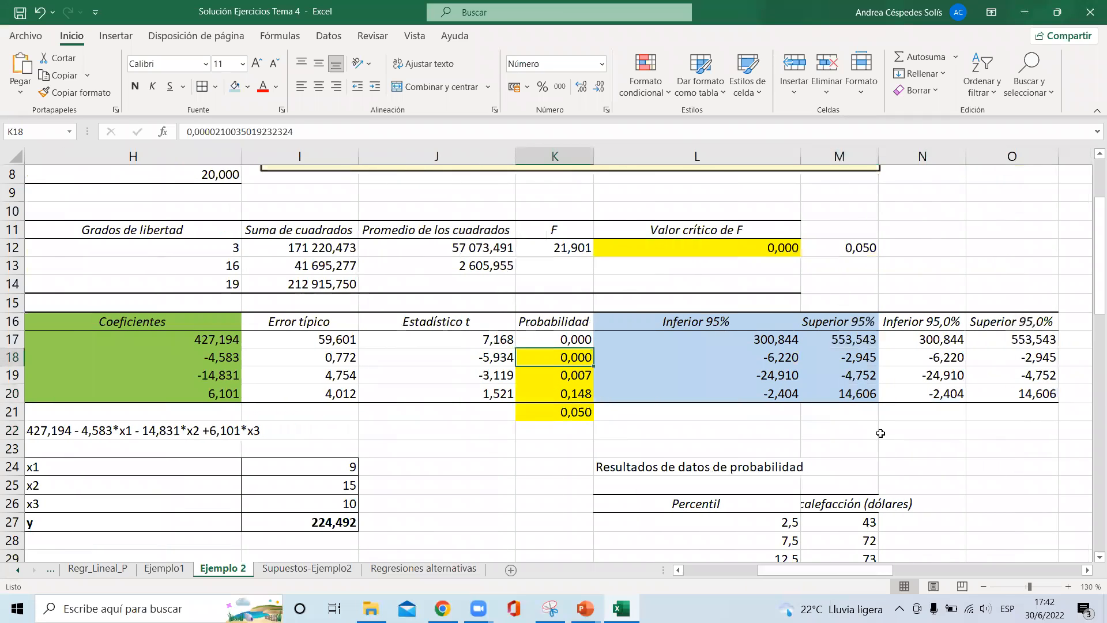
key("Left")
key("Left")
key("Left")
key("Left")
key("Right")
key("Right")
key("Right")
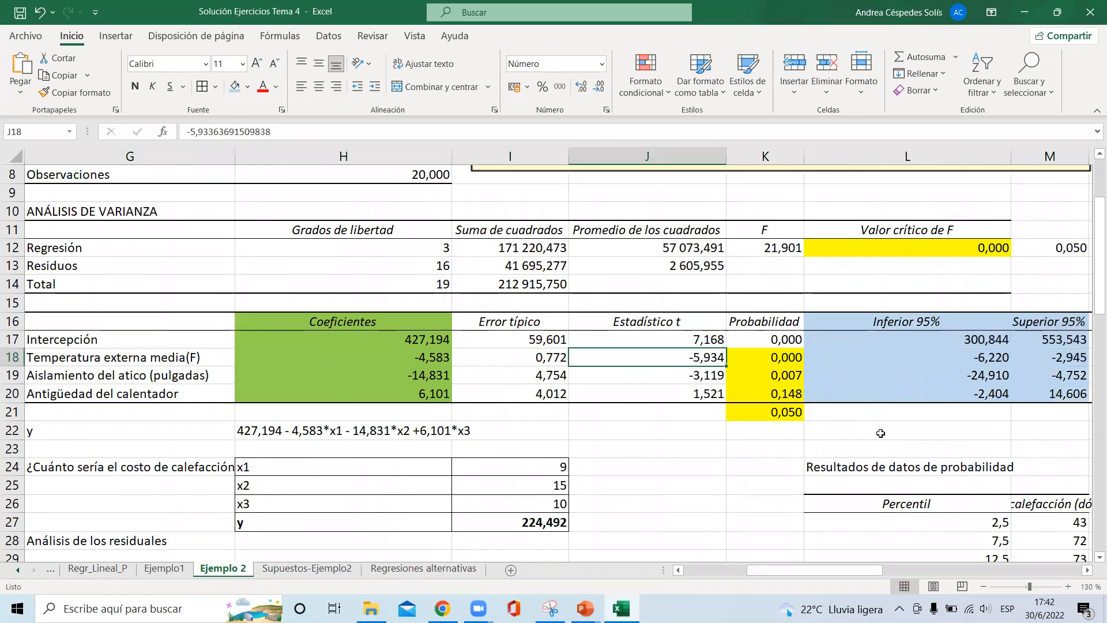
key("Right")
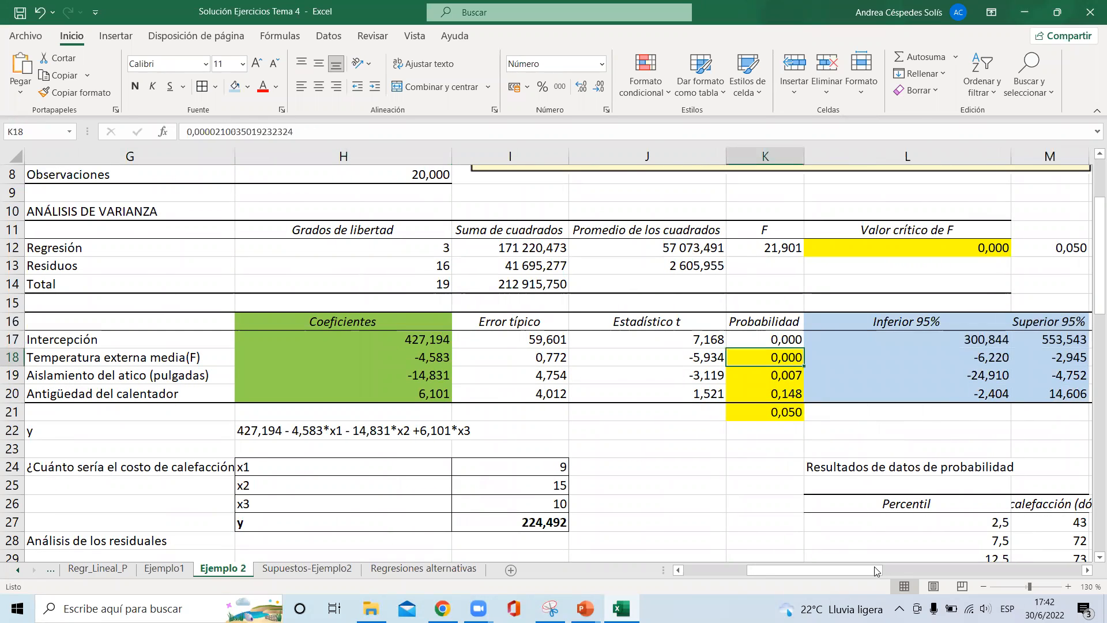
left_click(796, 415)
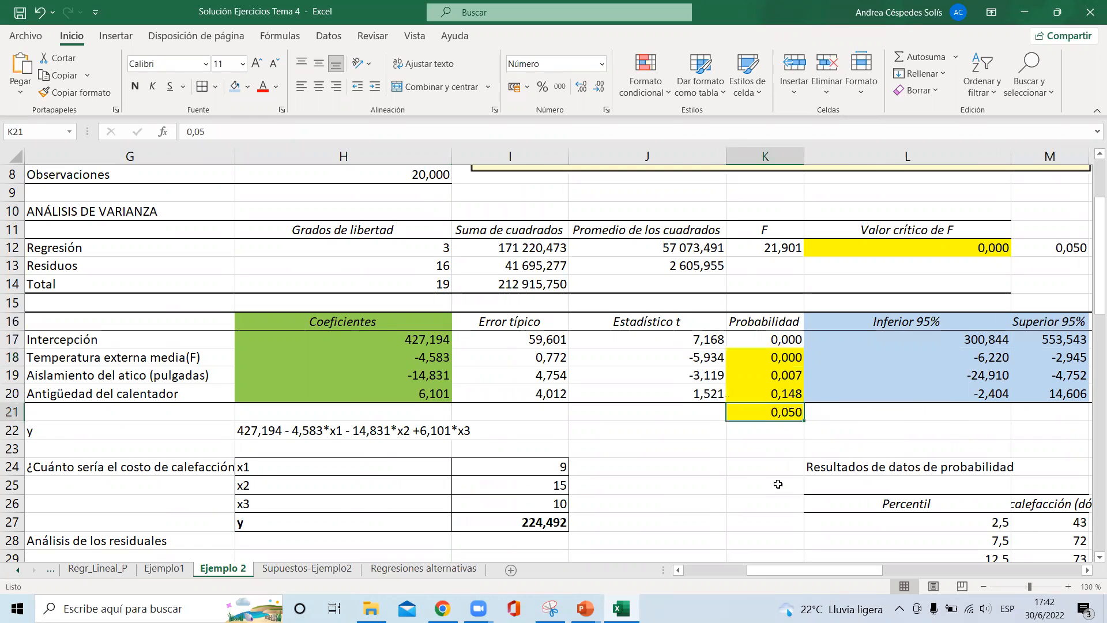
left_click(785, 363)
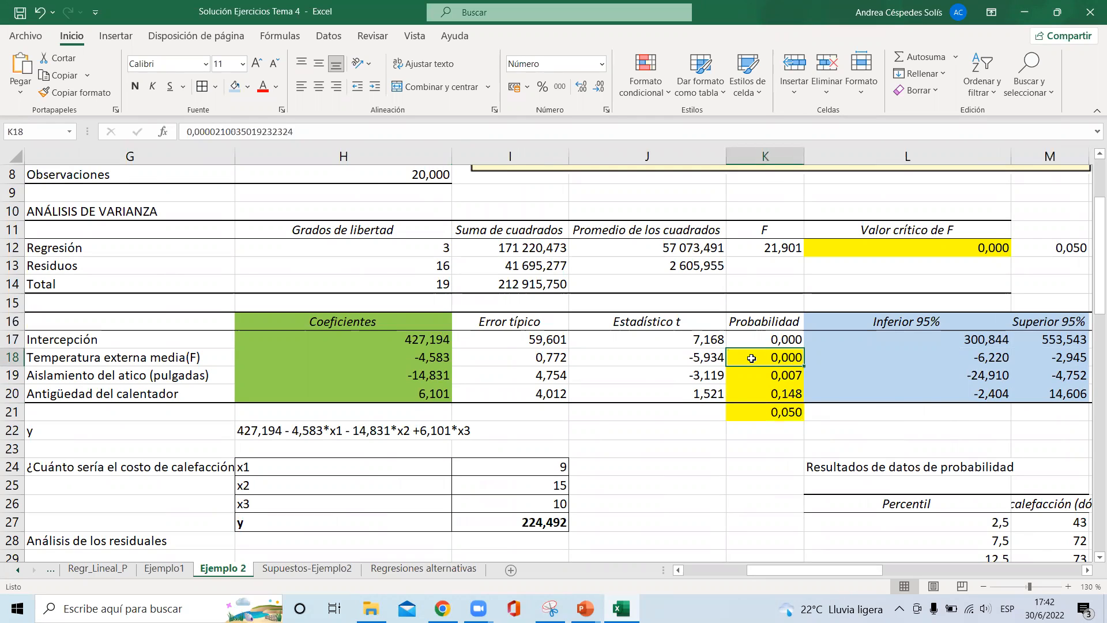
Bold the outside temperature probability in K18, compare the attic insulation probability in K19 with the significance level in K21, and bold K19
left_click(135, 86)
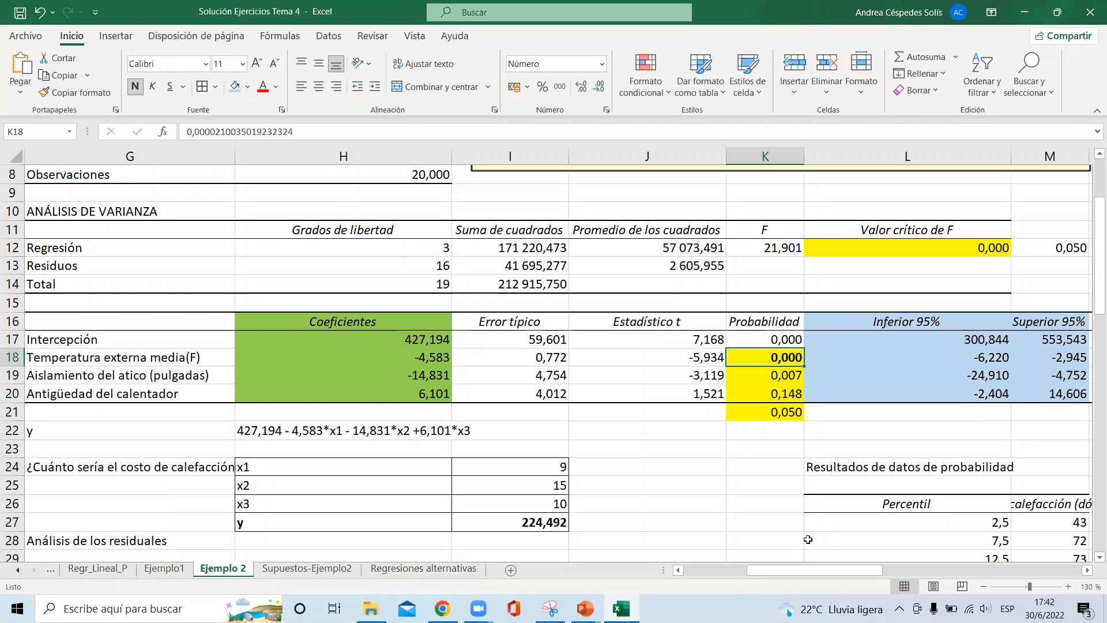
key("Down")
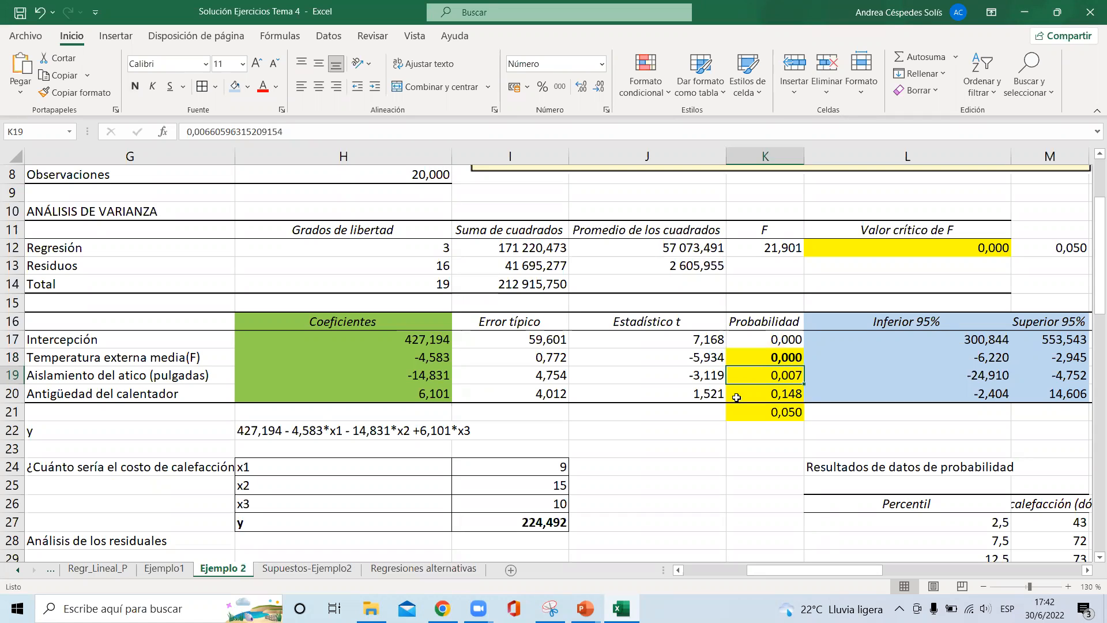
left_click(786, 411)
left_click(786, 376)
left_click(787, 411)
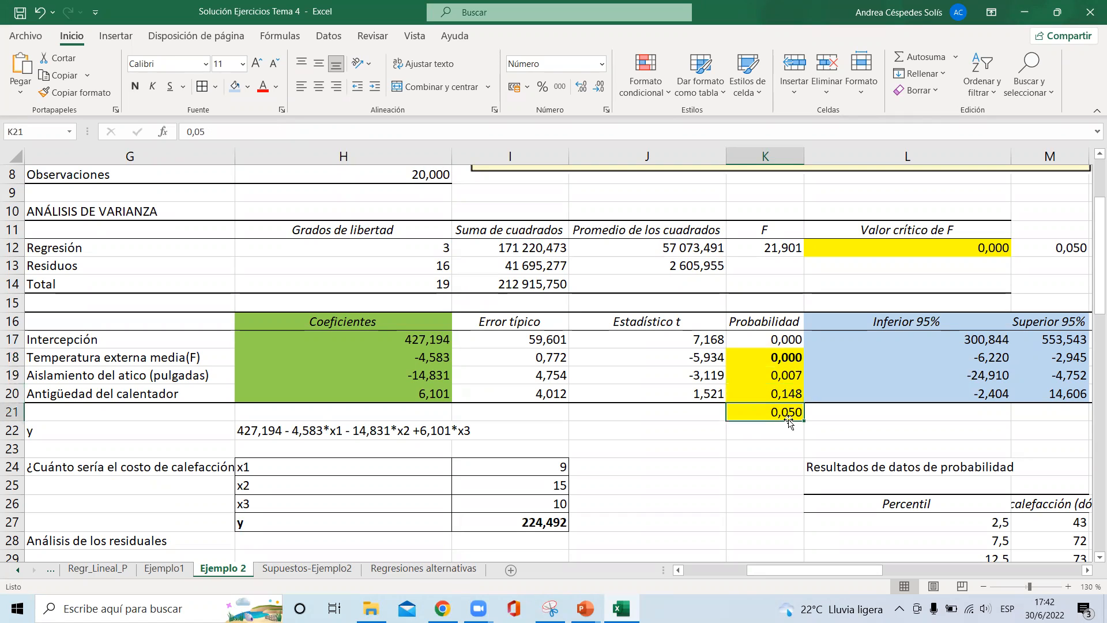
left_click(784, 373)
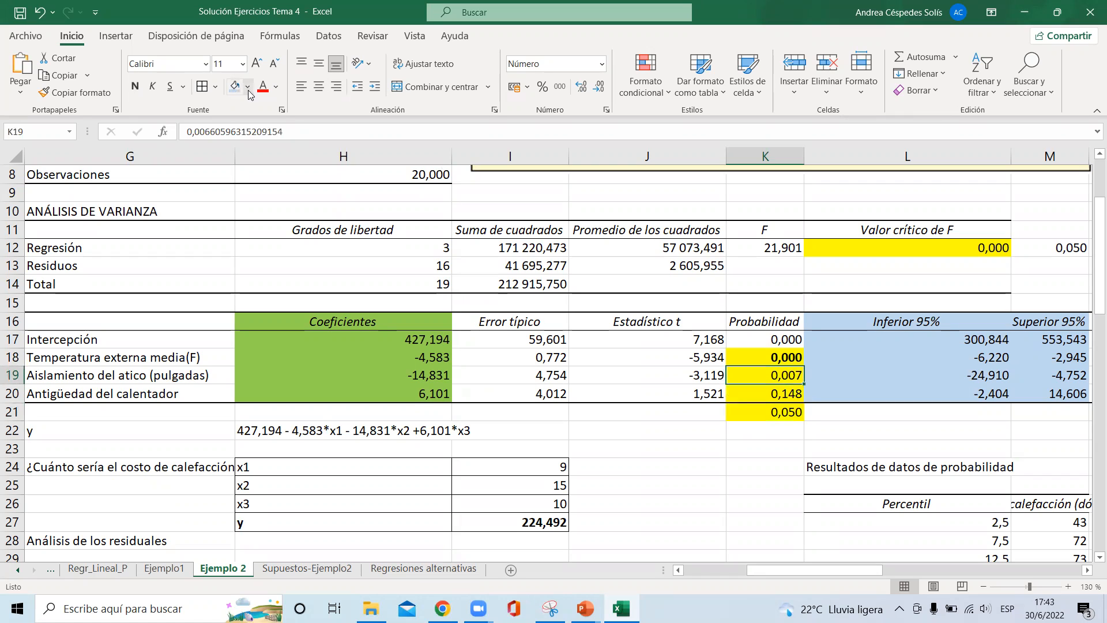
left_click(137, 87)
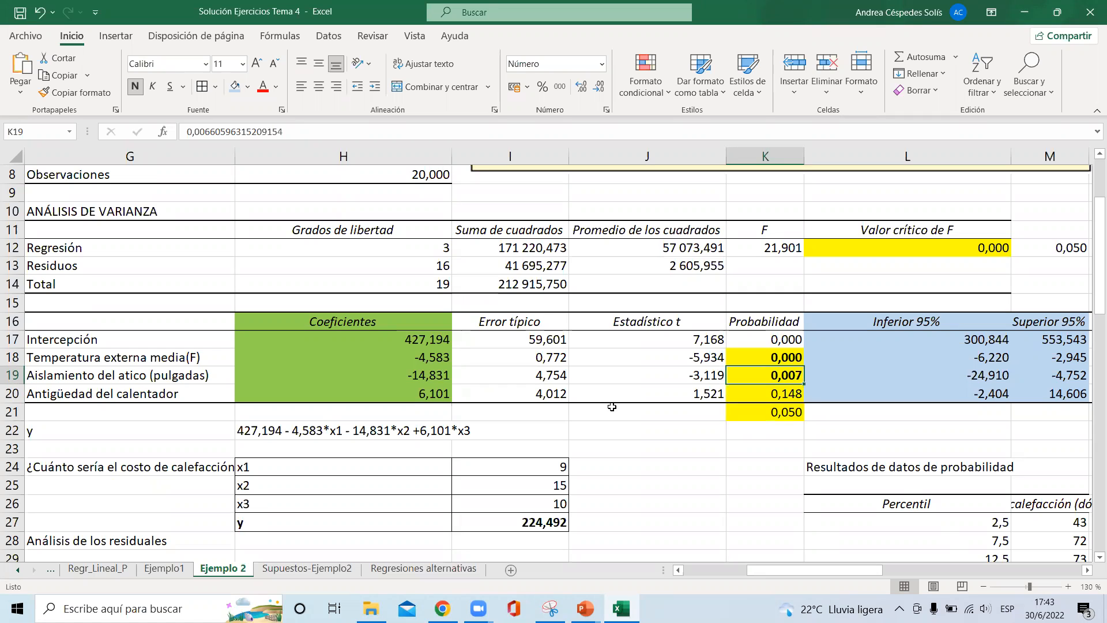
Compare the heater age probability in K20 with the significance level in K21 and remove the yellow fill from K20
left_click(769, 398)
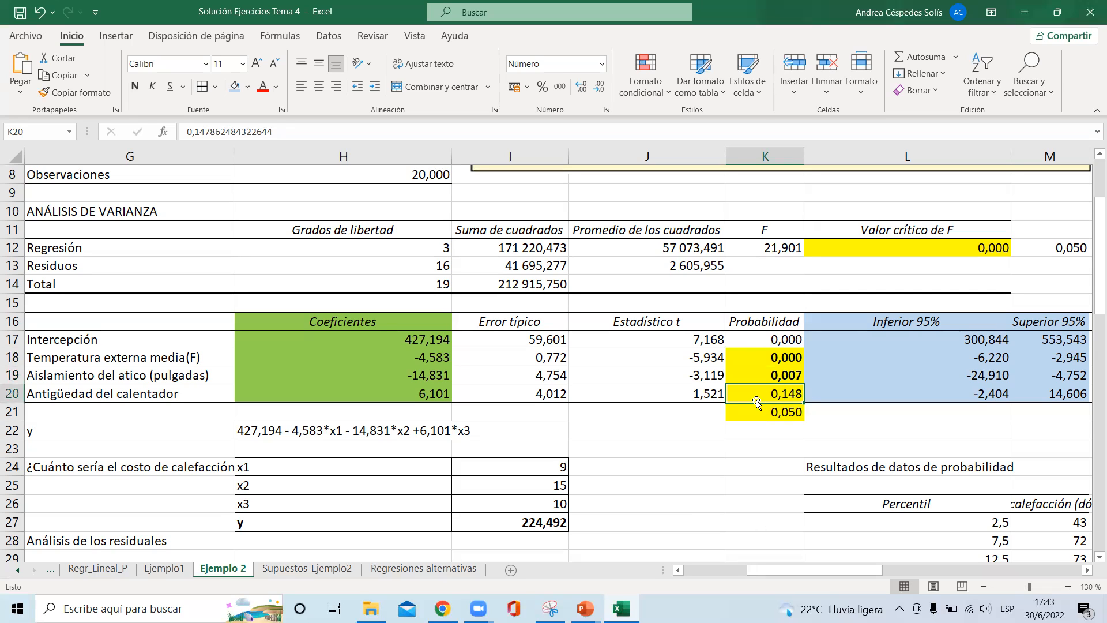
left_click(781, 410)
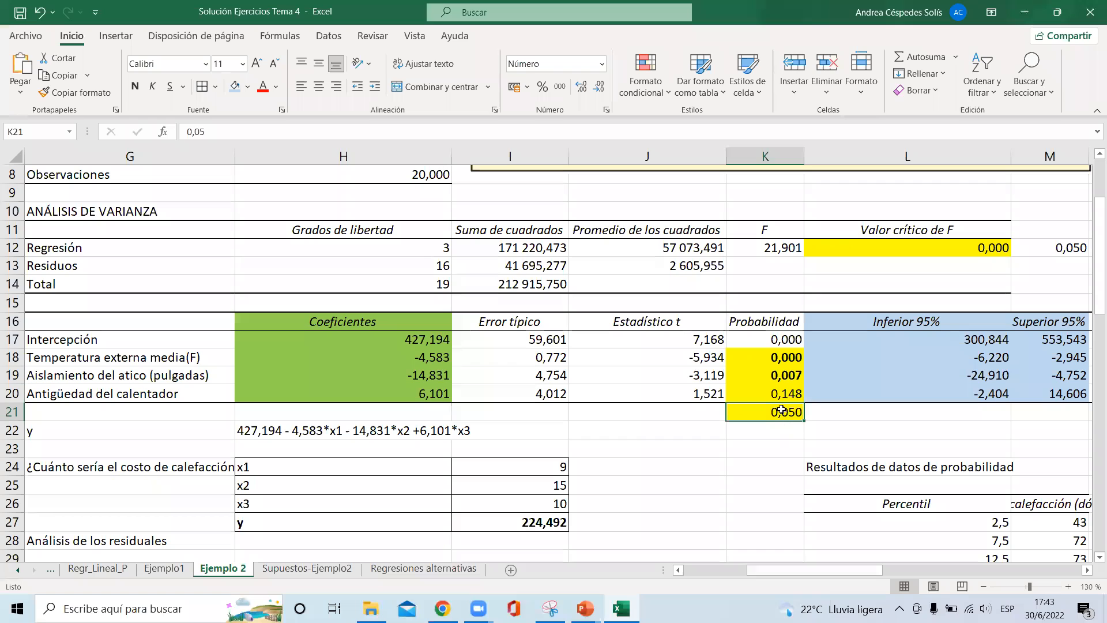
left_click(789, 396)
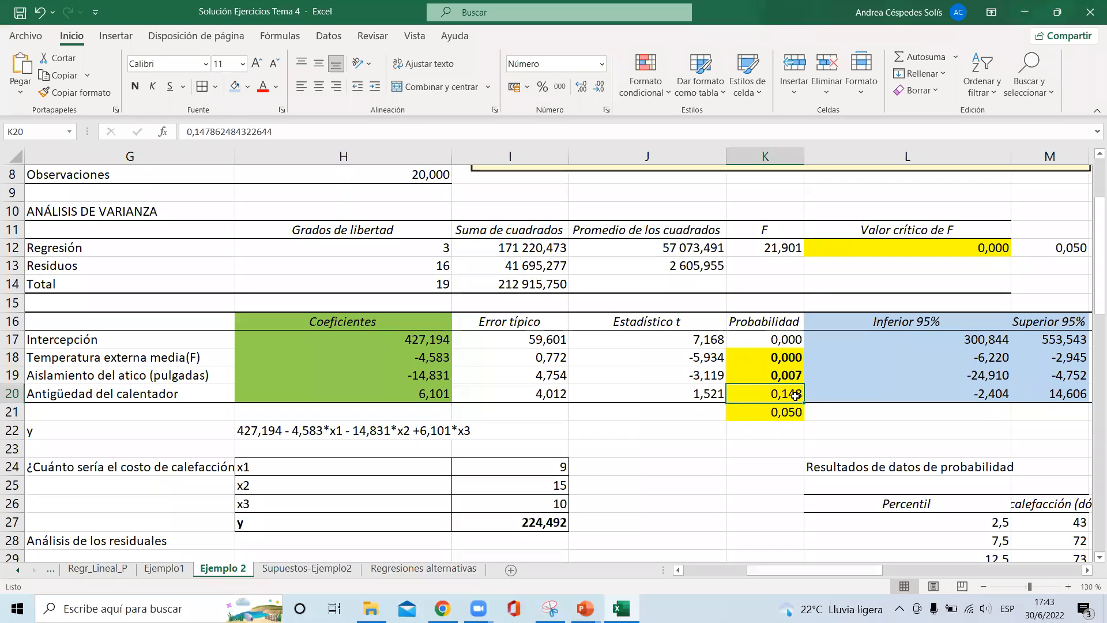
left_click(248, 90)
left_click(265, 243)
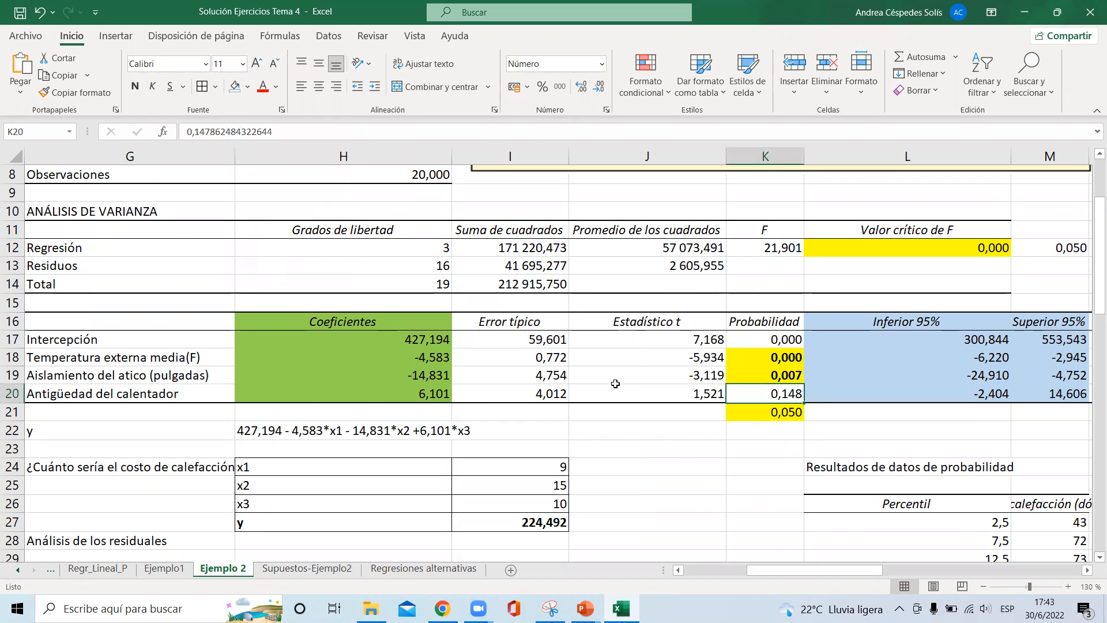
Examine the regression results for Antigüedad del calentador in row 20, from its coefficient through its 95% limits
left_click(699, 444)
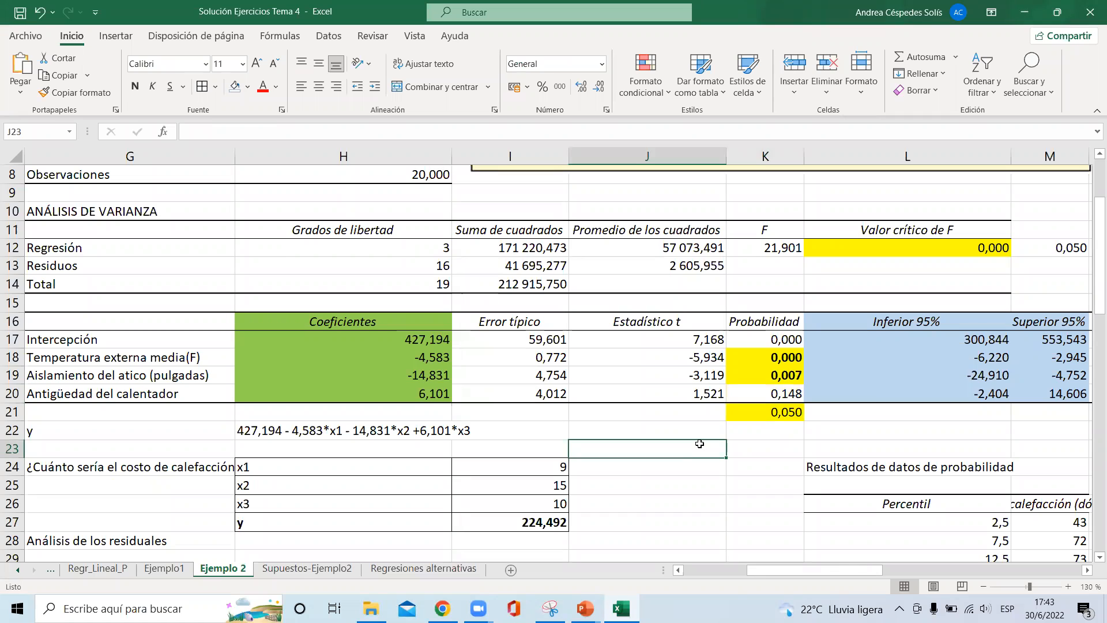
left_click(193, 393)
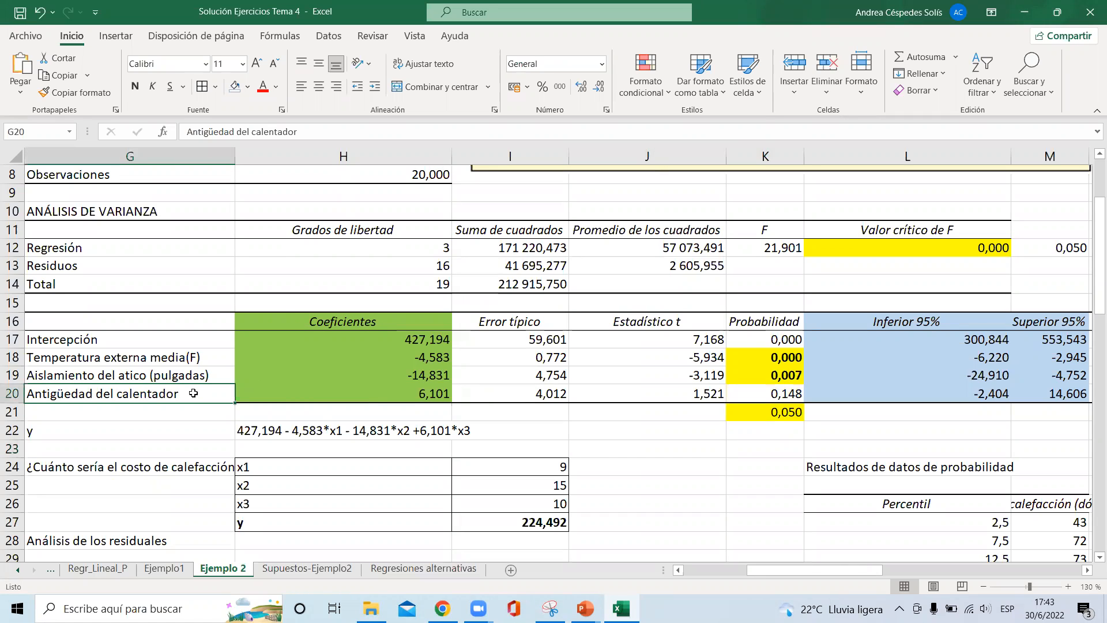
key("shift+Right")
key("shift+Right")
key("shift+Right")
key("shift+Right")
key("shift+Right")
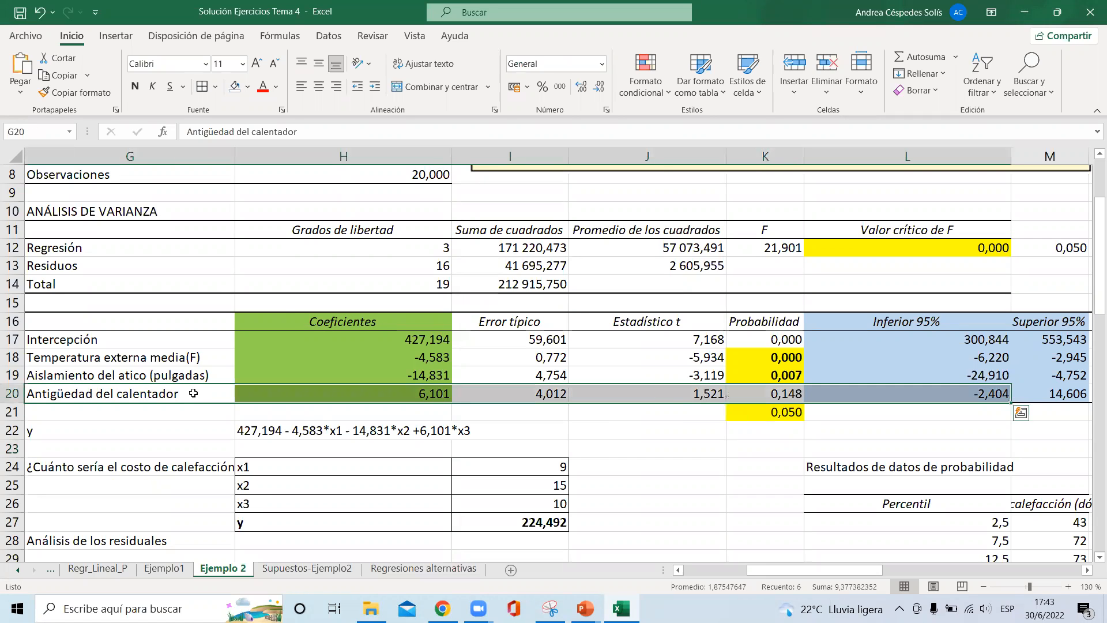
key("shift+Right")
key("shift+Left")
key("shift+Left")
key("shift+Left")
key("shift+Left")
key("shift+Left")
key("shift+Left")
key("Right")
key("Right")
key("Right")
key("Right")
key("Right")
key("Right")
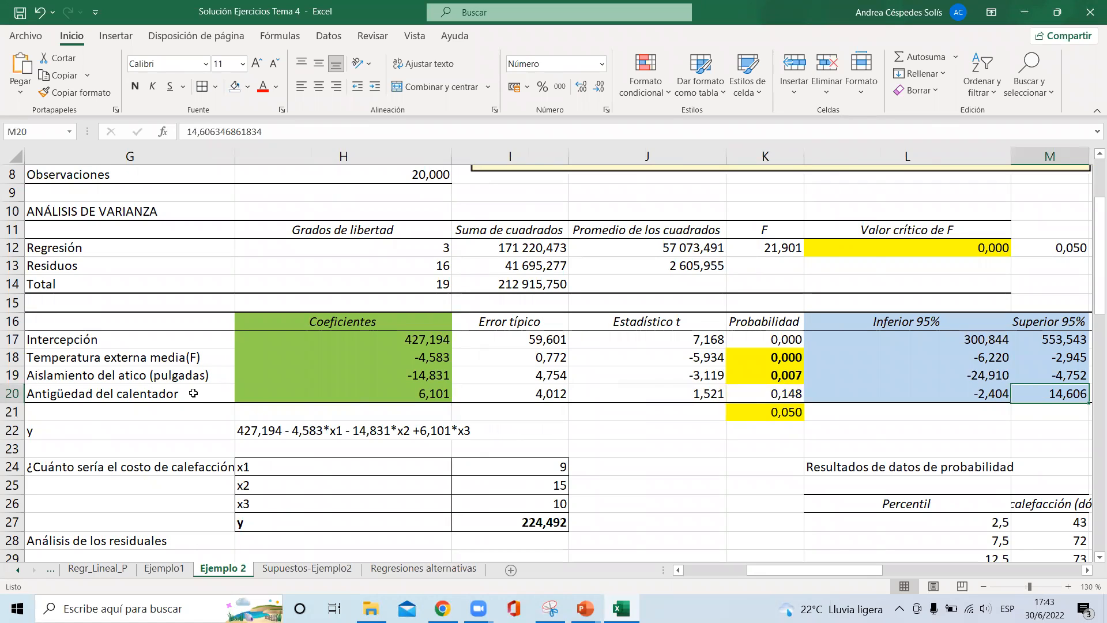
Compare the lower and upper 95% limits of the three independent variables with the heater-age probability
left_click(773, 386)
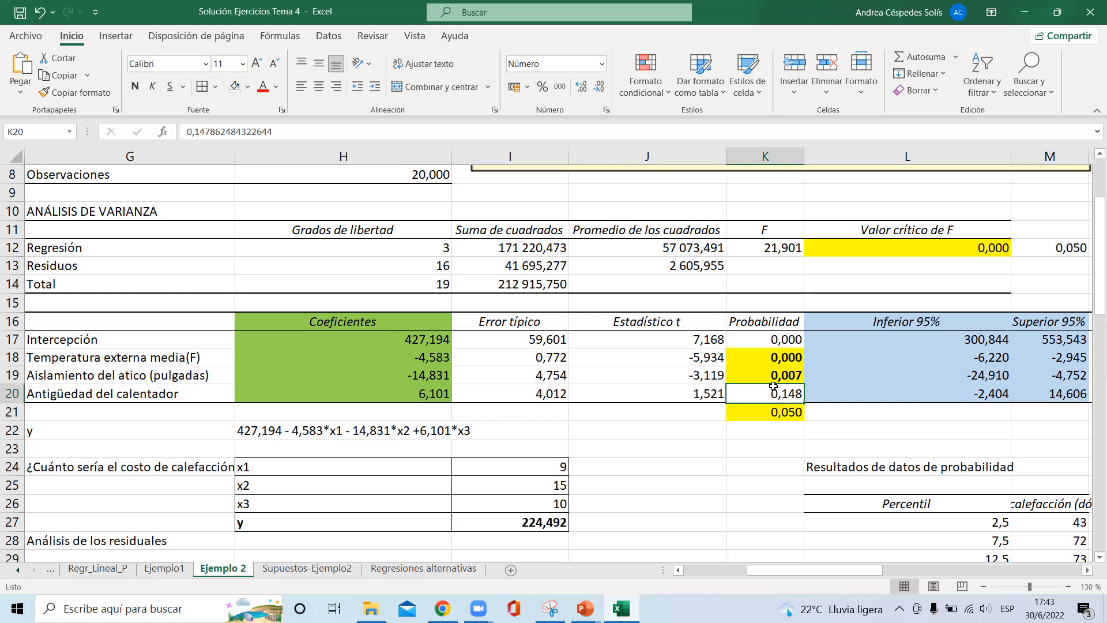
key("Right")
key("Right")
key("Right")
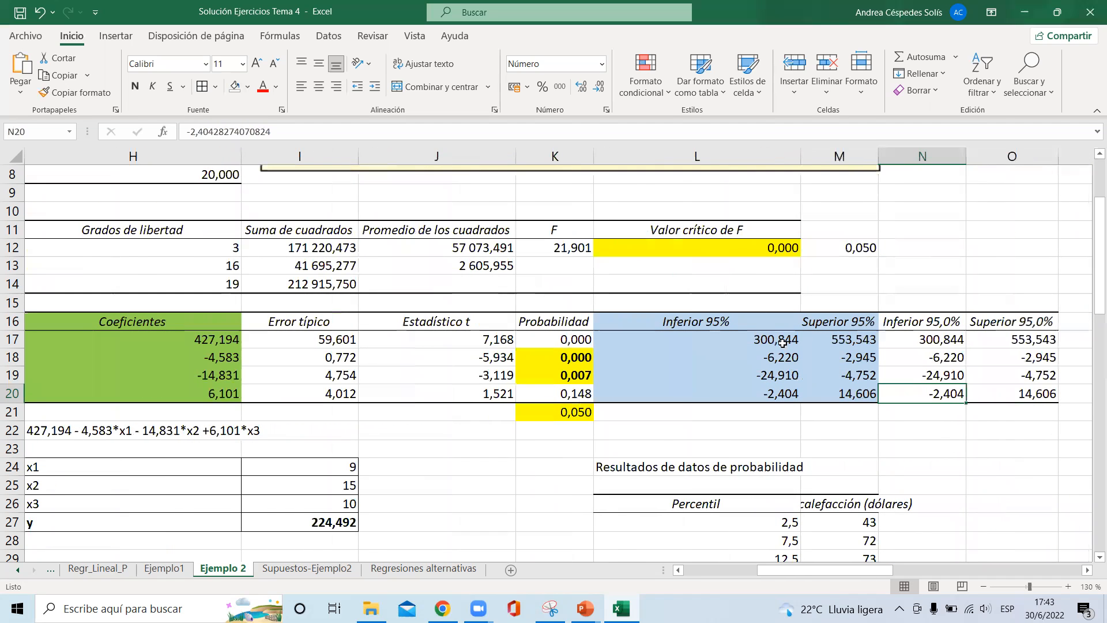
left_click(762, 361)
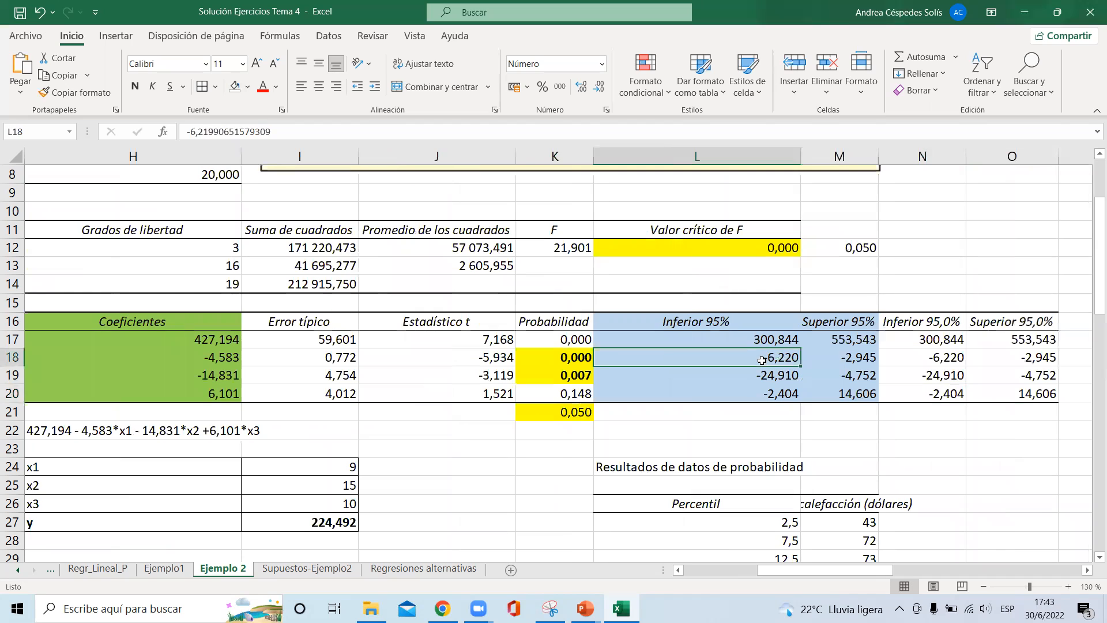
left_click(847, 357)
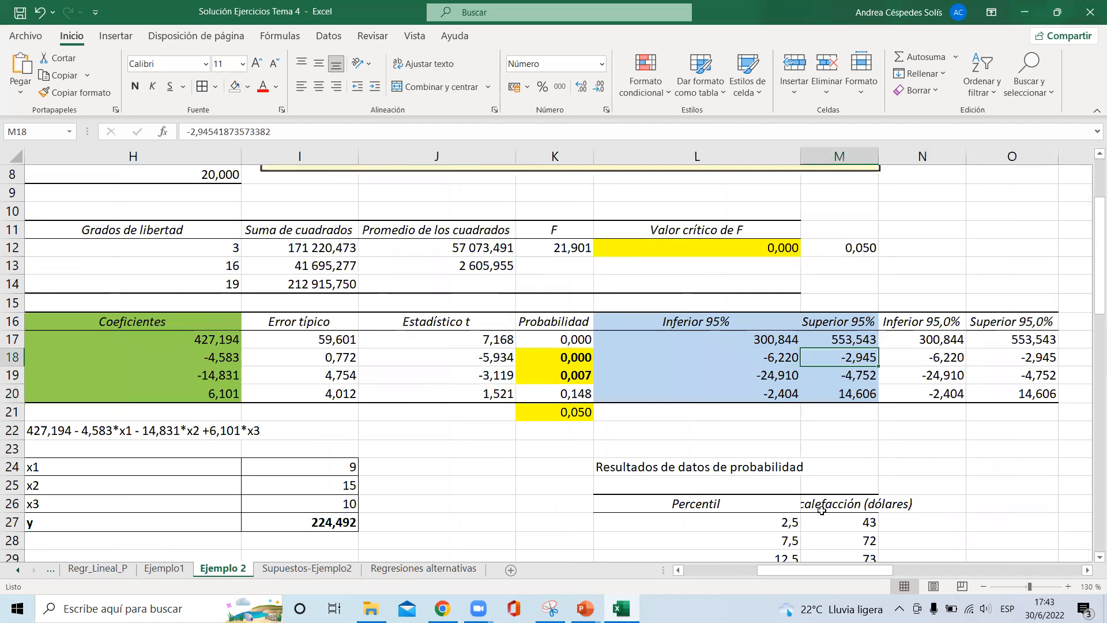
left_click(775, 360)
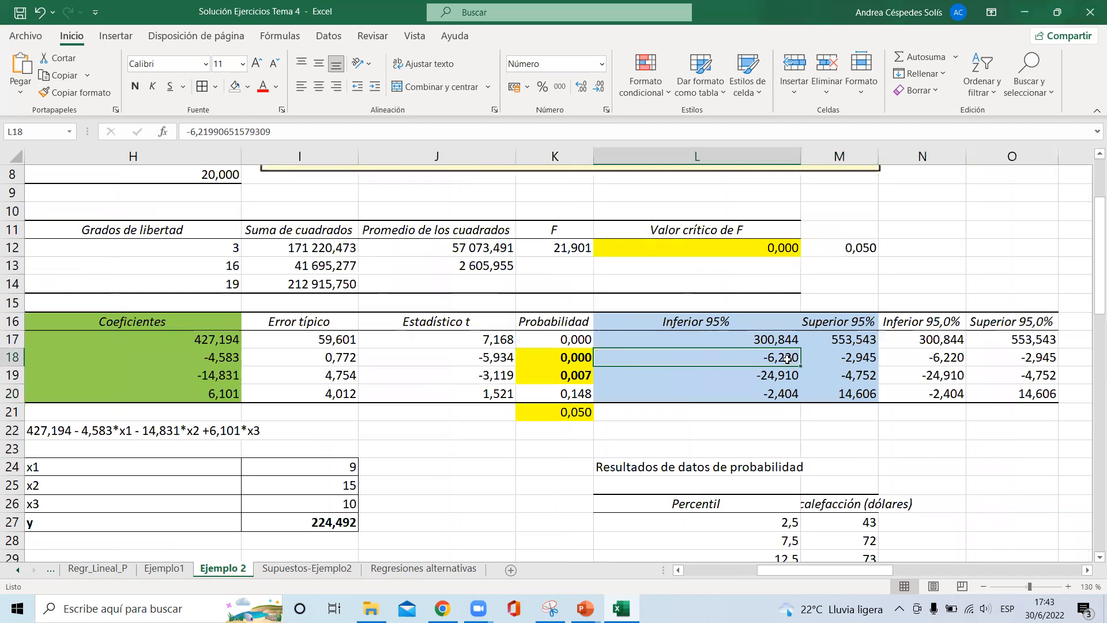
left_click_drag(847, 358, 749, 365)
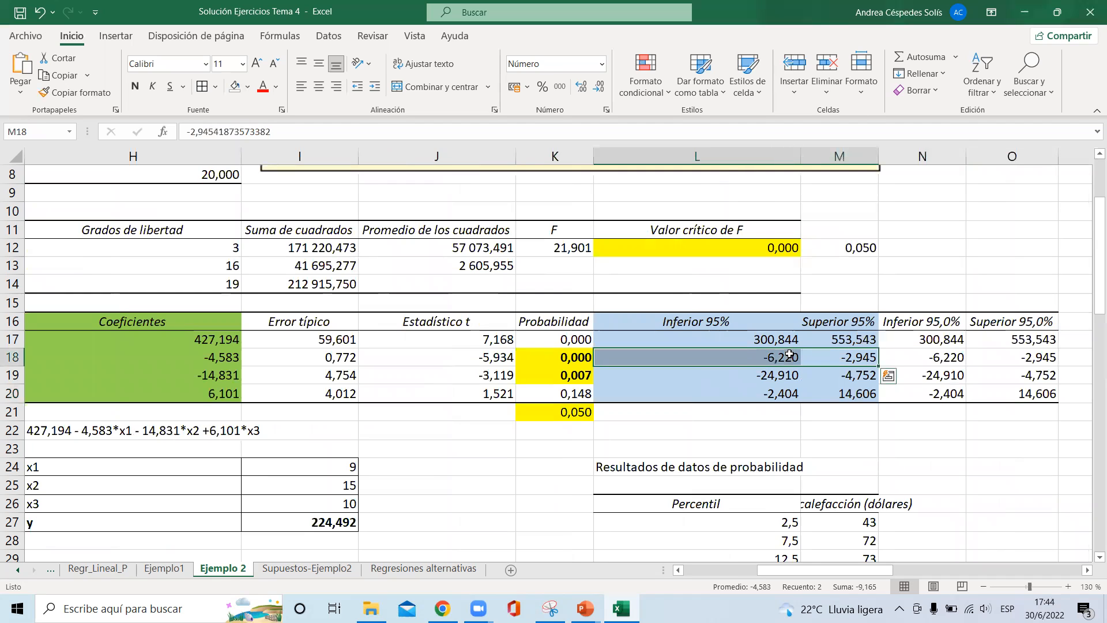
left_click_drag(841, 357, 772, 359)
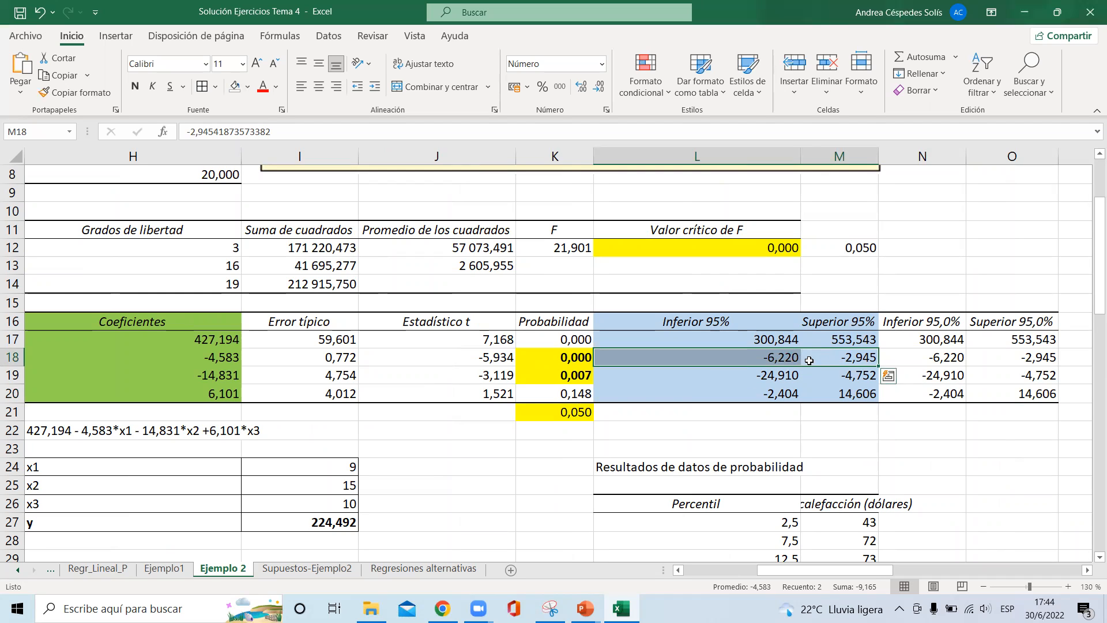
left_click_drag(765, 376, 843, 376)
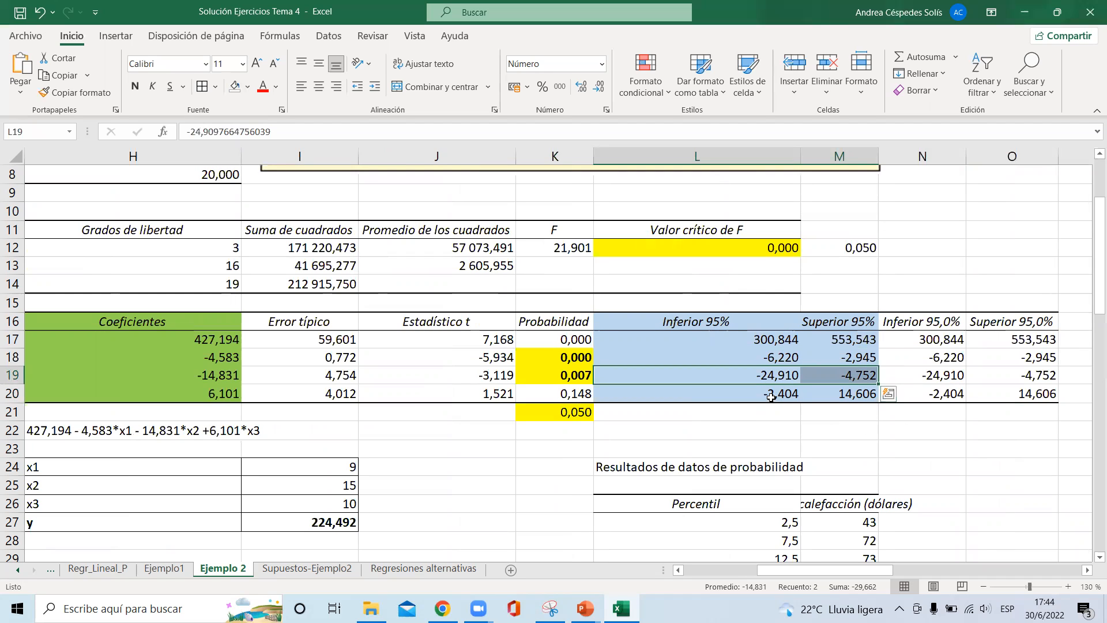
key("Down")
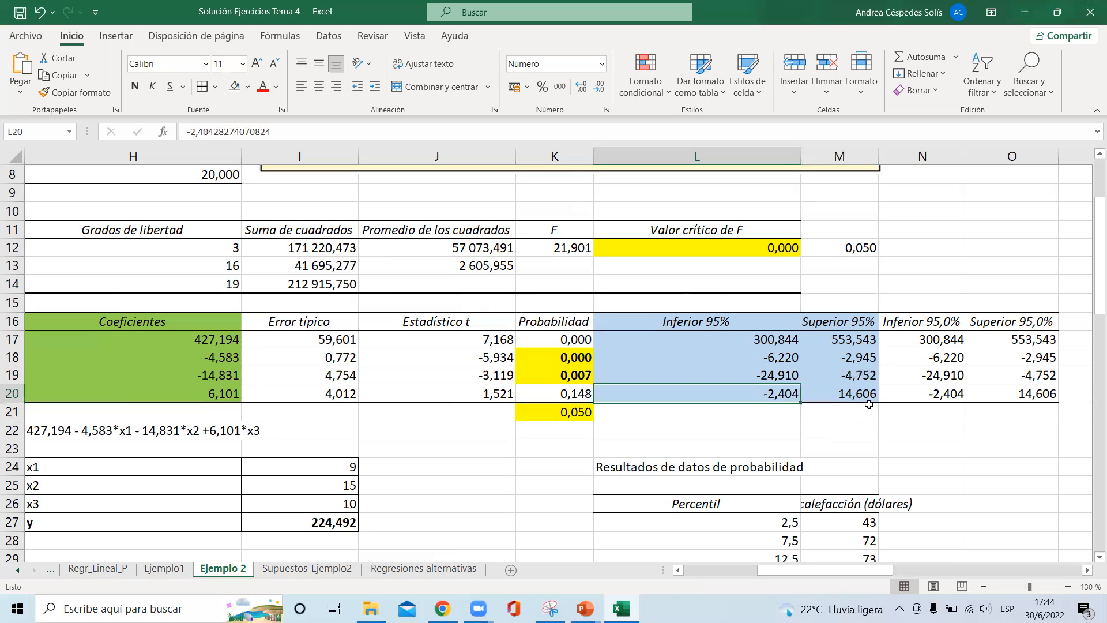
left_click(836, 393)
left_click(761, 393, "shift")
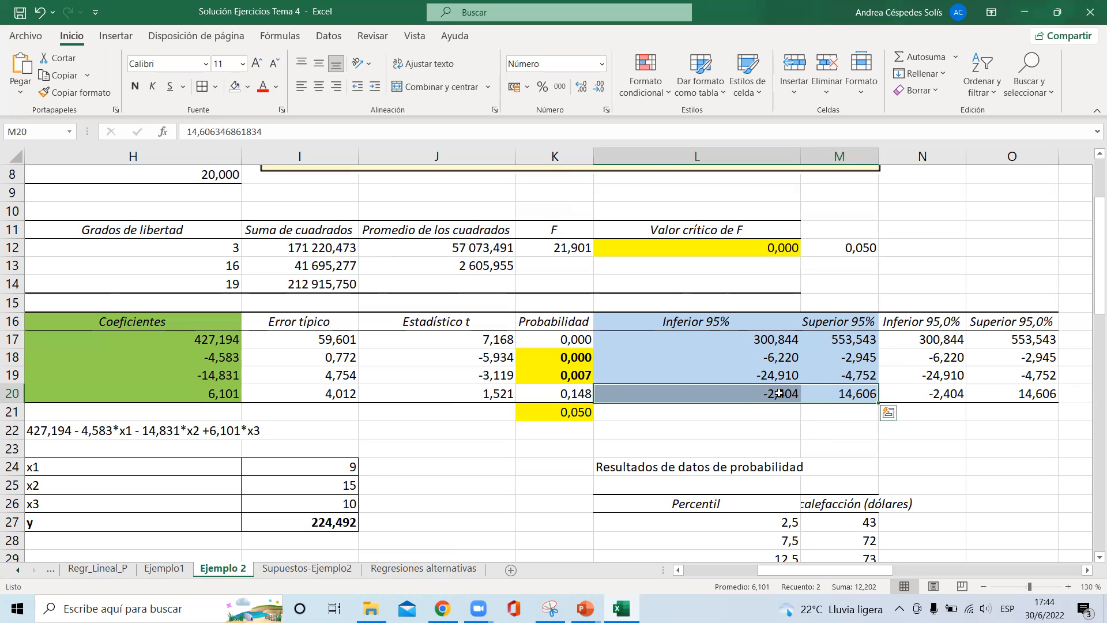
left_click(588, 398)
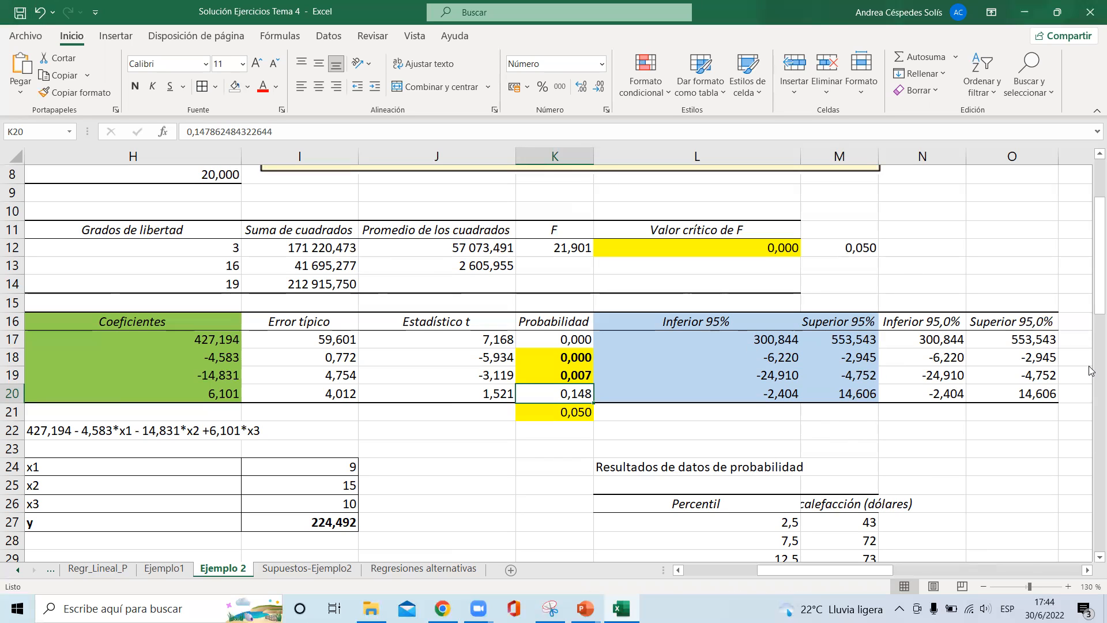
Review the coefficient of determination, adjusted R^2 and standard error in the regression statistics table
left_click_drag(1090, 297, 1092, 227)
left_click(984, 586)
left_click(984, 586)
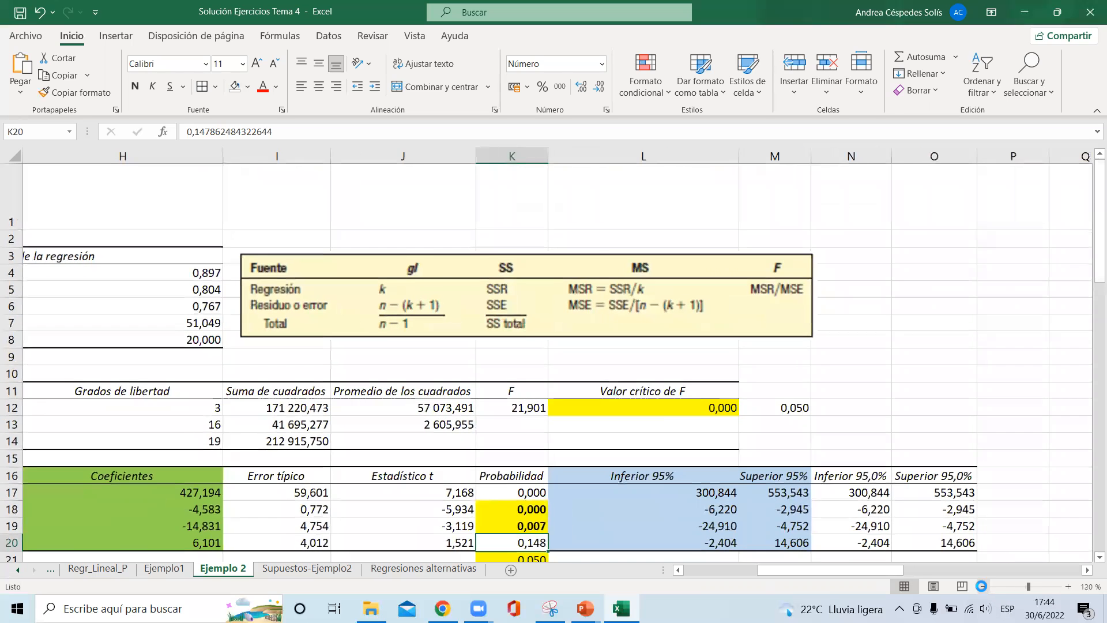
left_click(437, 220)
key("Left")
key("Left")
key("Left")
key("Left")
key("Left")
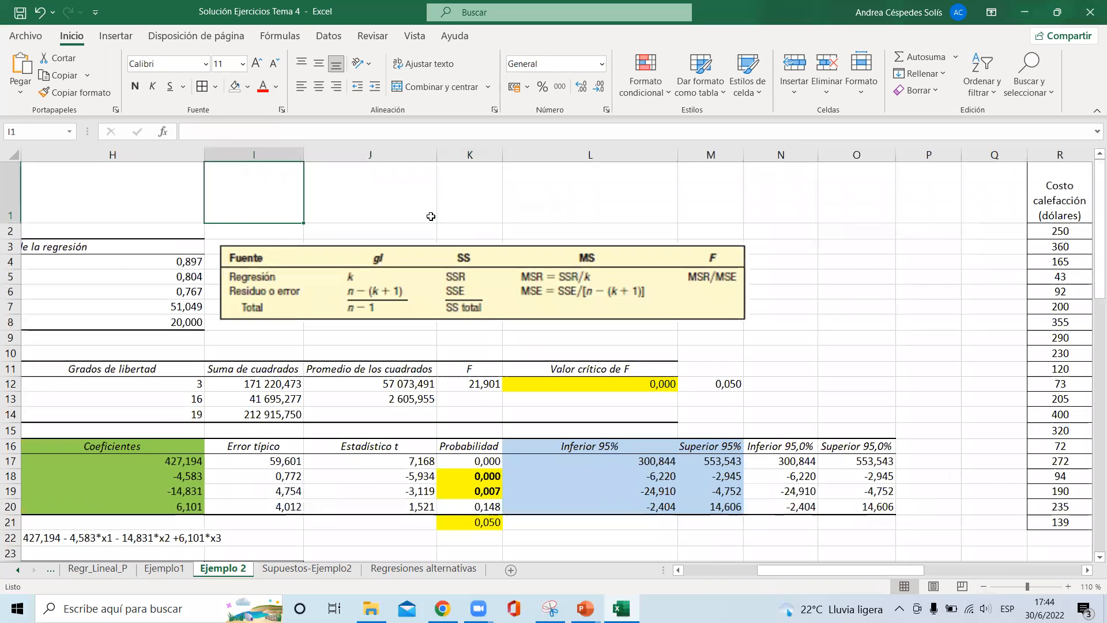
key("Down")
key("Down")
key("Down")
key("Down")
key("Right")
key("Right")
key("Right")
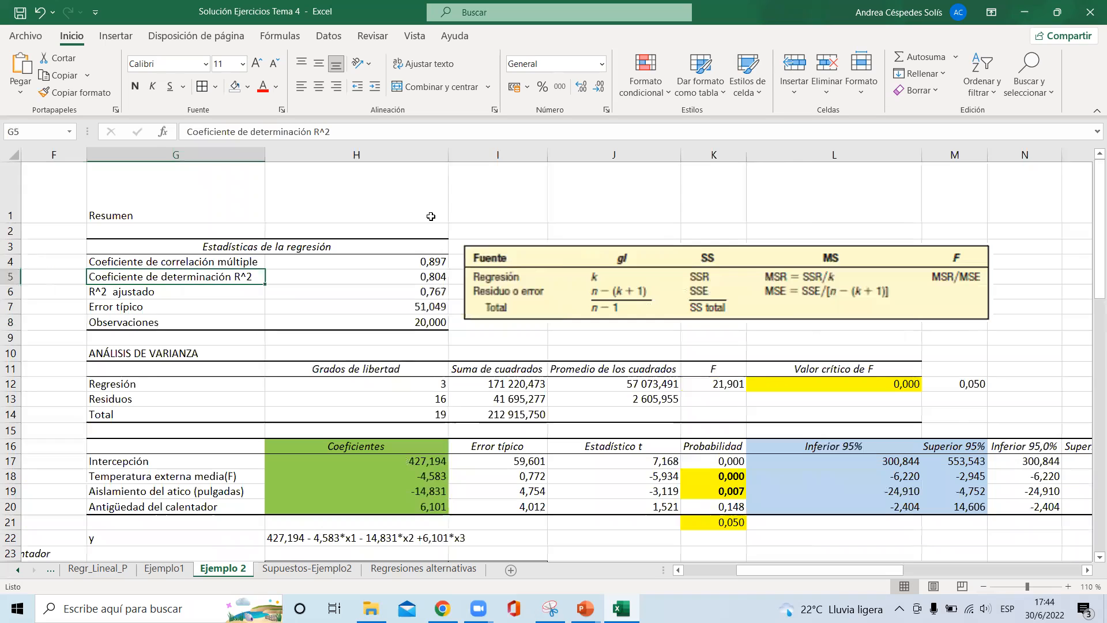
key("Left")
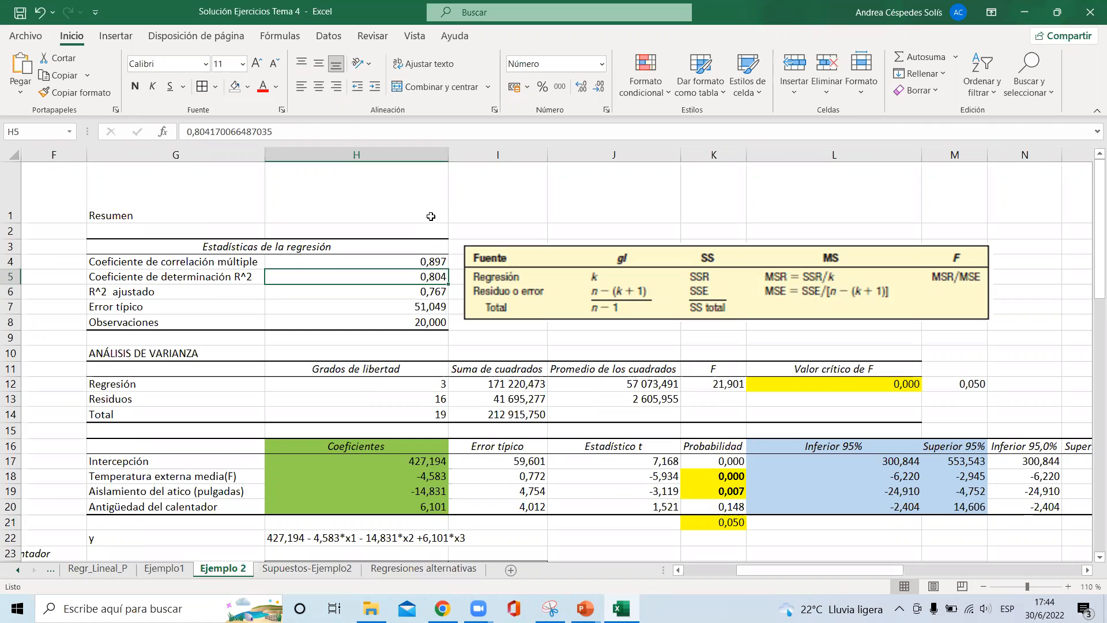
key("Down")
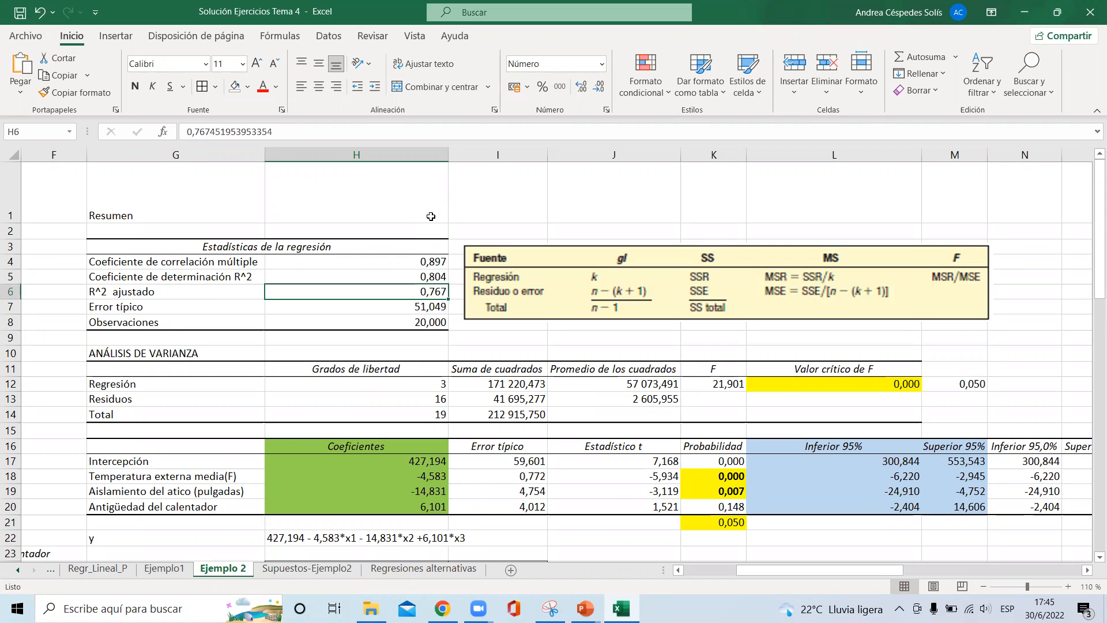
key("Left")
key("Down")
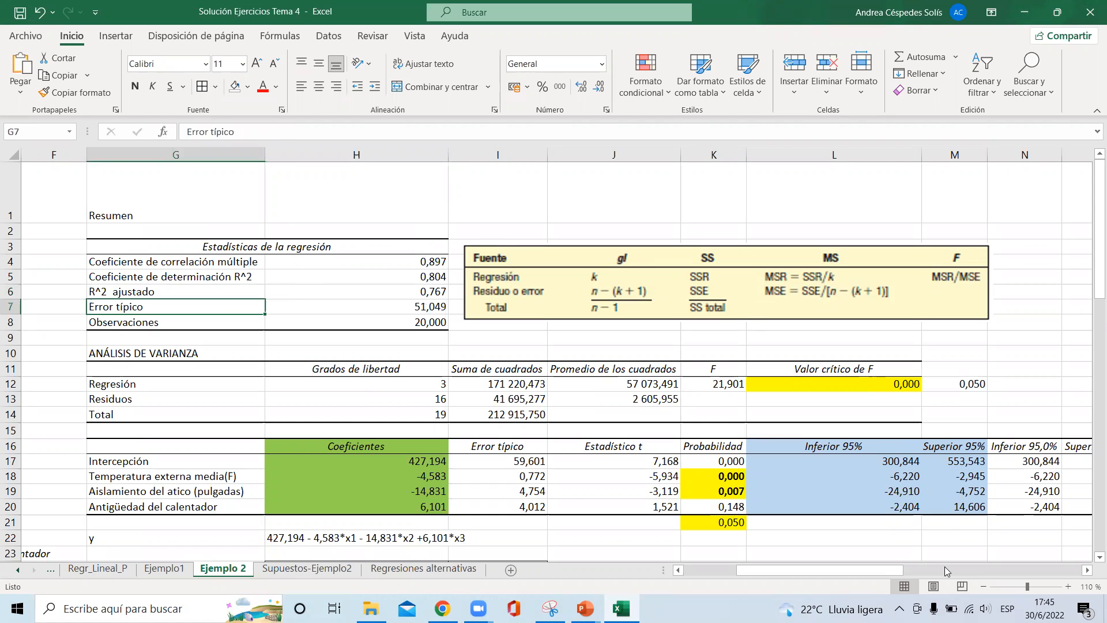
Switch to the PowerPoint presentation, consult the slide on evaluating the linear regression model, and return to the Excel workbook
mouse_move(585, 608)
left_click(515, 536)
scroll(514, 536, "up", 1)
scroll(514, 536, "up", 9)
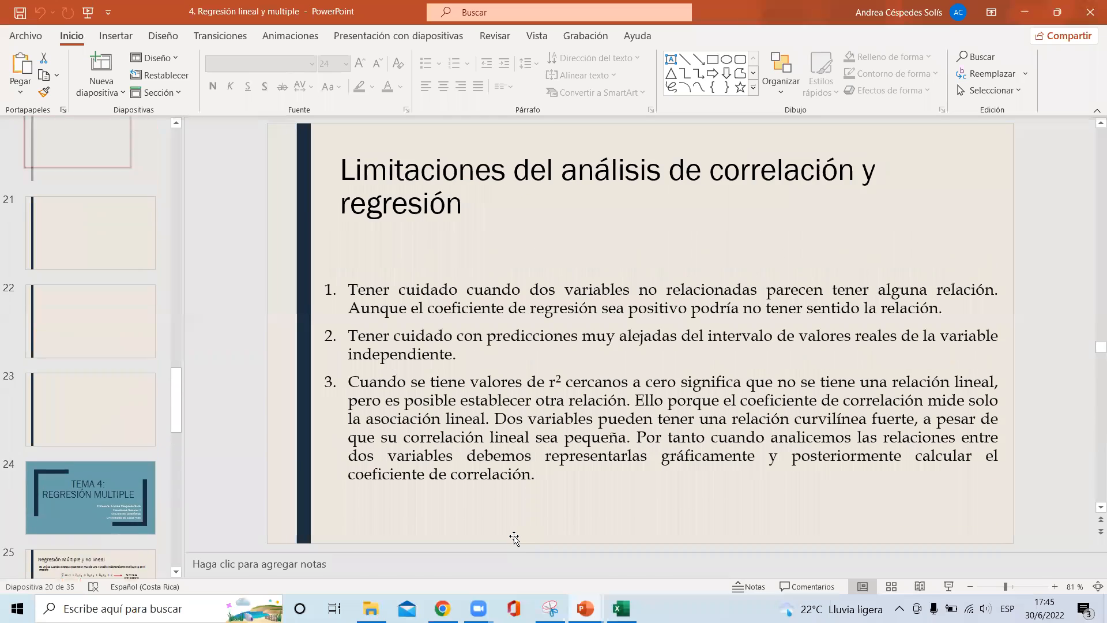
scroll(515, 538, "up", 2)
scroll(515, 538, "up", 4)
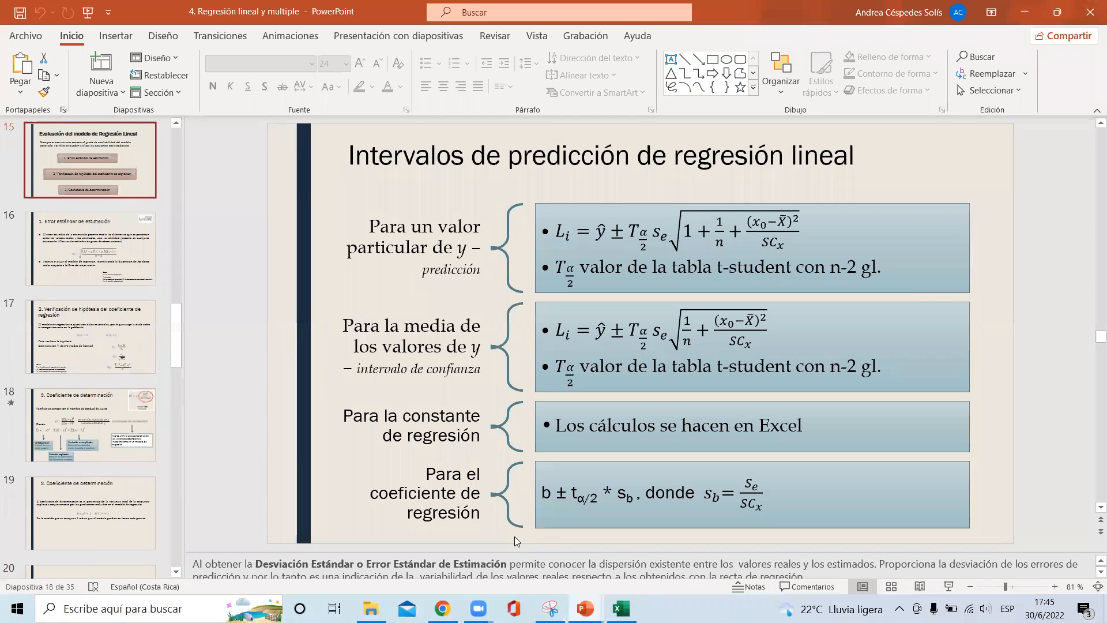
scroll(514, 538, "down", 1)
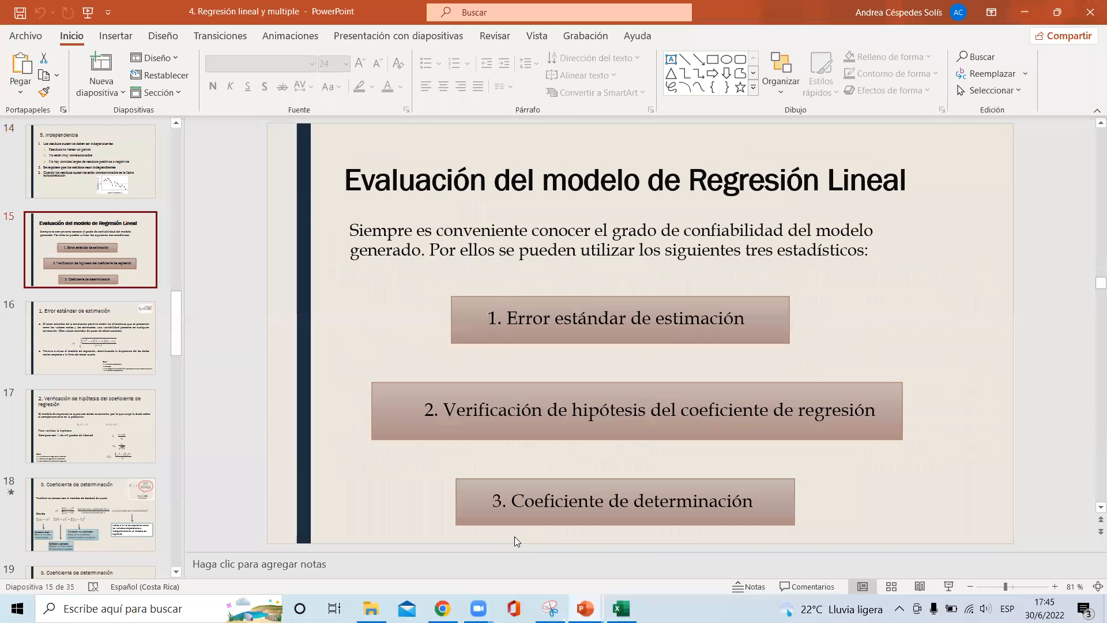
left_click(1025, 12)
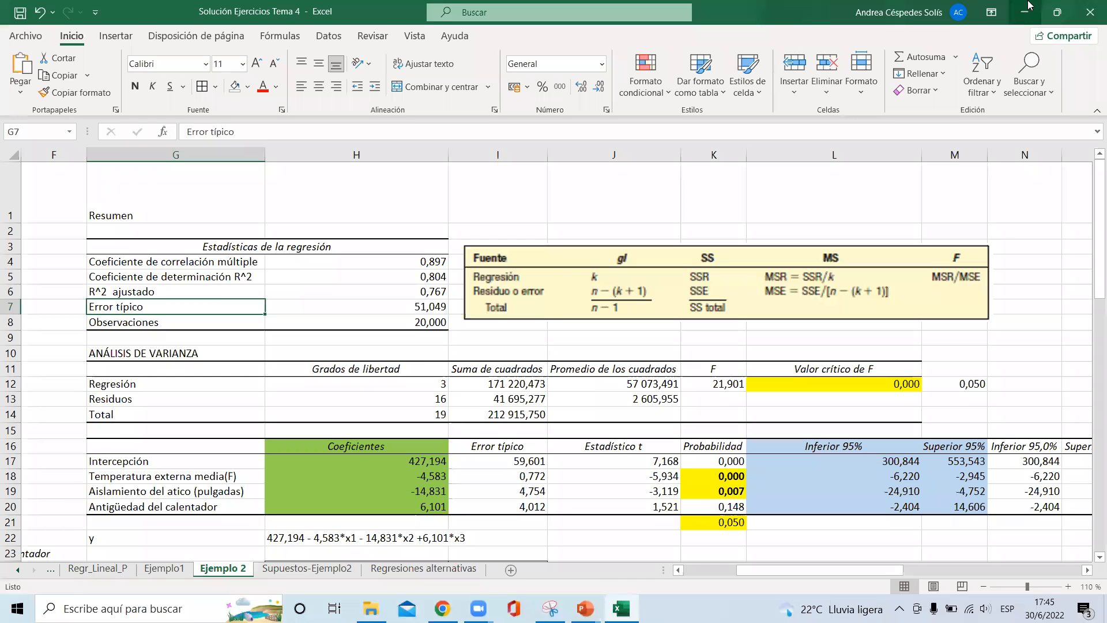
Extend the label in G7 to "Error típico (Error Estándar de la Estimación)" and fit column G to its text
left_click(307, 130)
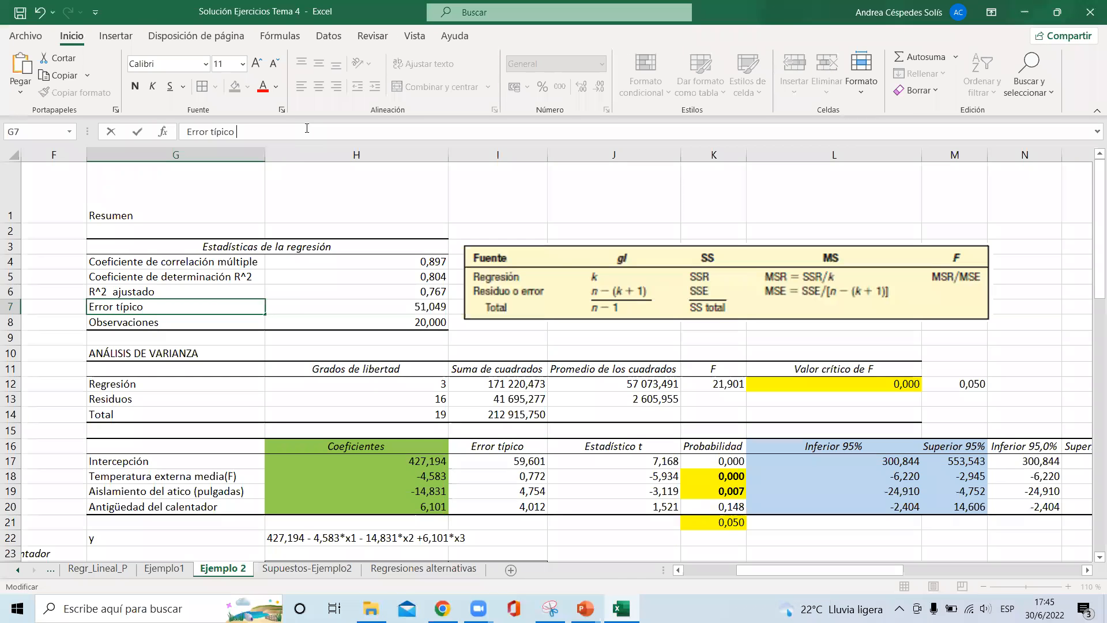
type("(Error Estándar de la E")
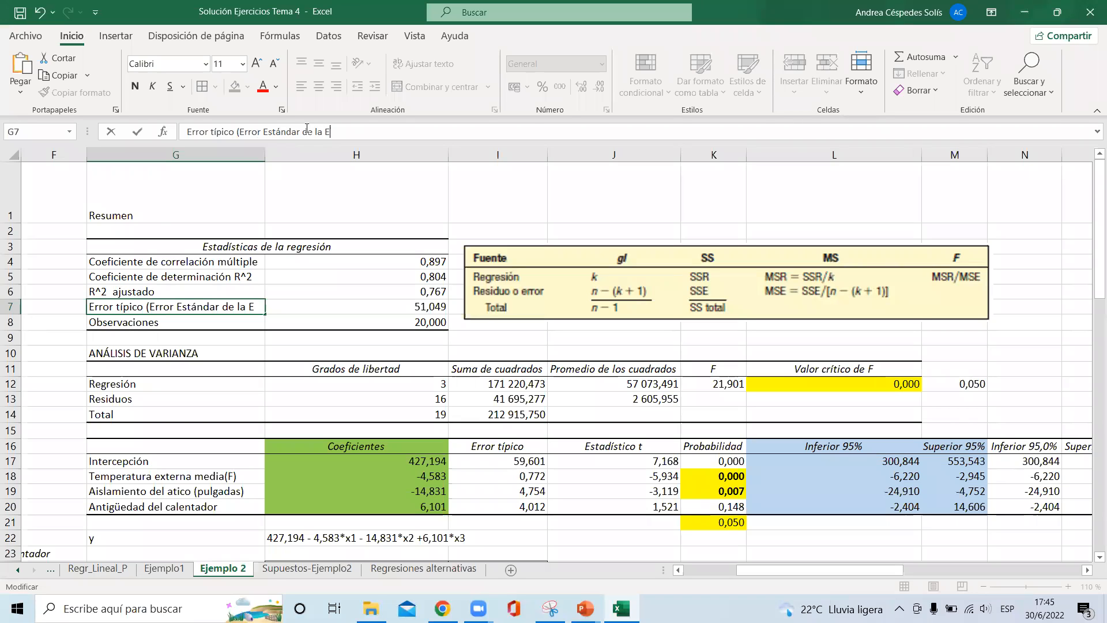
type("stimación")
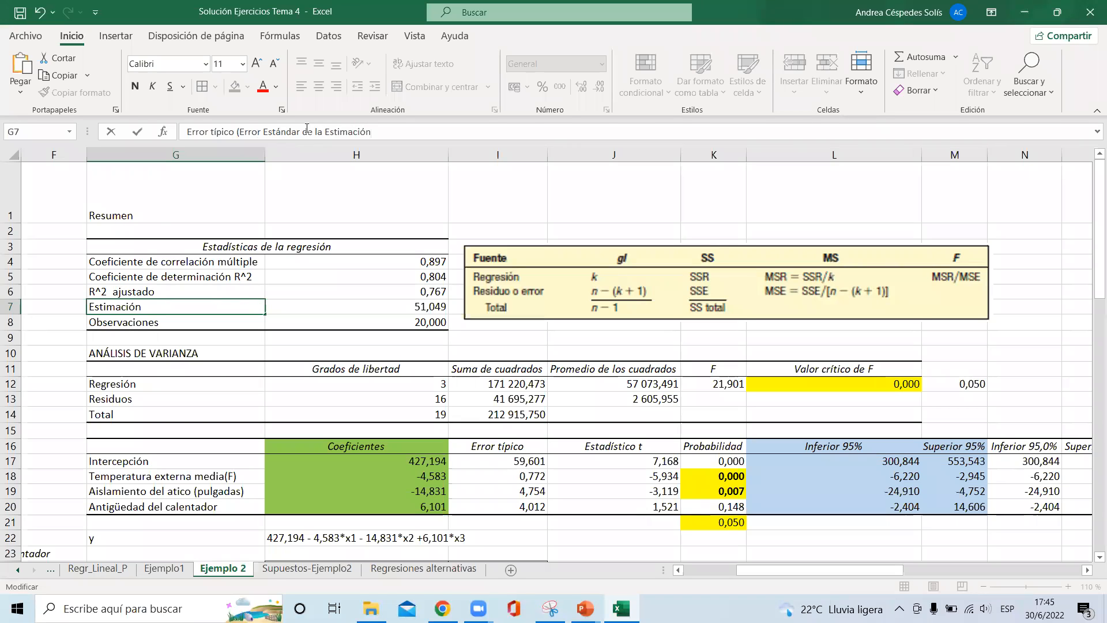
key("Return")
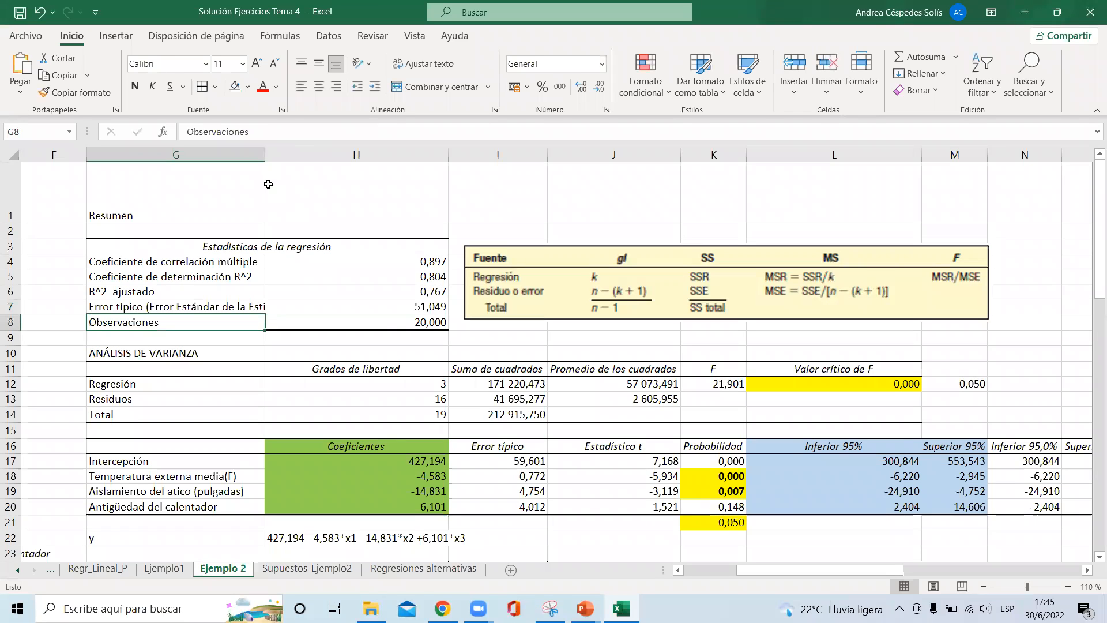
double_click(264, 155)
Look through the Ejemplo 2 output from the standard error value down to the end of the residual analysis table
left_click(477, 305)
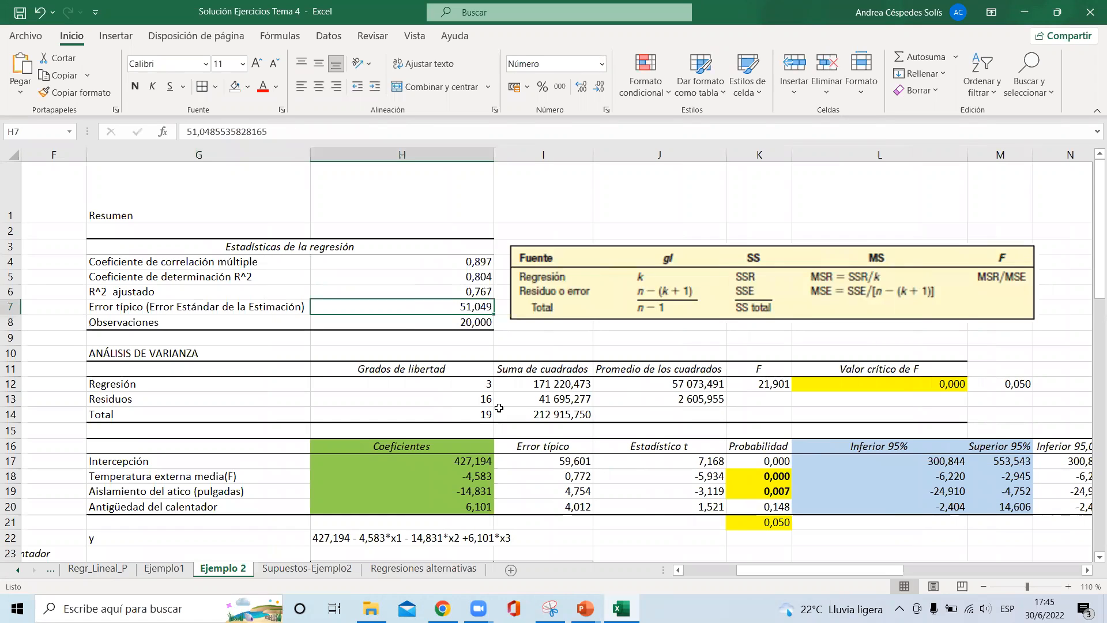
key("Down")
key("Down")
key("Down")
key("Down")
key("Down")
key("Down")
key("Down")
key("Down")
key("Down")
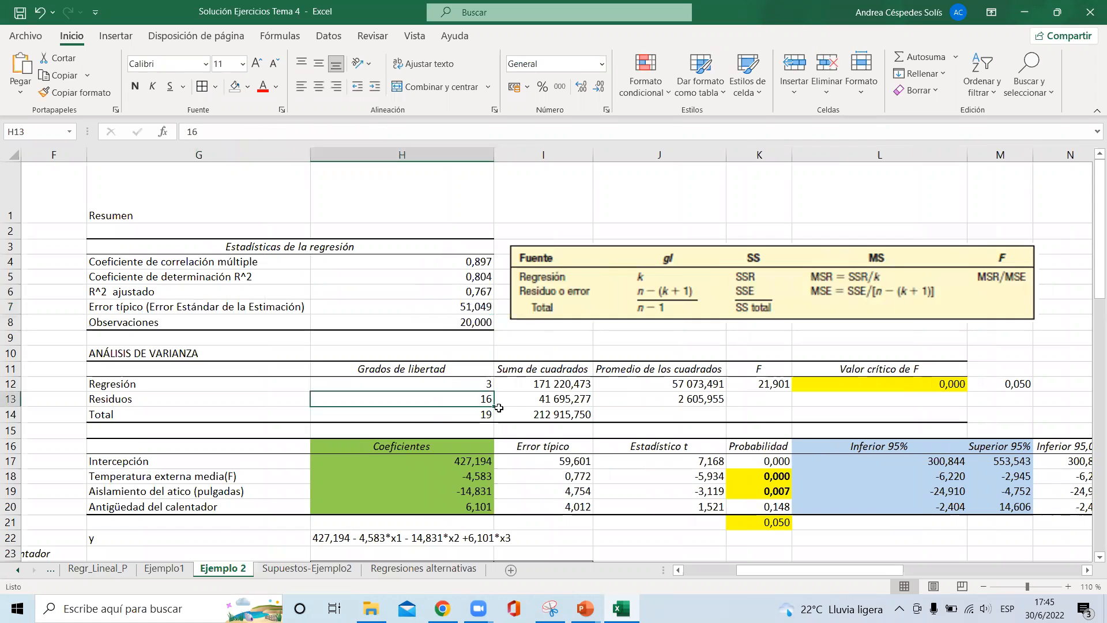
key("Down")
key("Down")
key("Down")
key("Down")
key("Down")
key("Down")
key("Down")
key("Down")
key("Down")
key("Down")
key("Down")
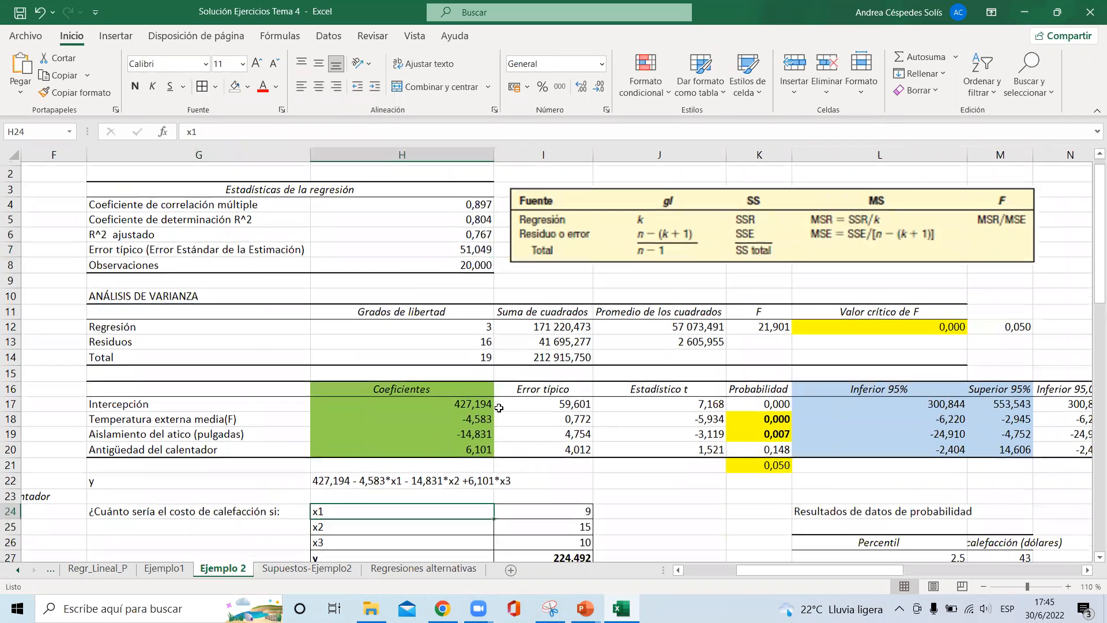
key("Down")
key("Down")
key("Down")
key("Down")
key("Down")
key("Down")
key("Down")
key("Down")
key("Down")
key("Down")
key("Down")
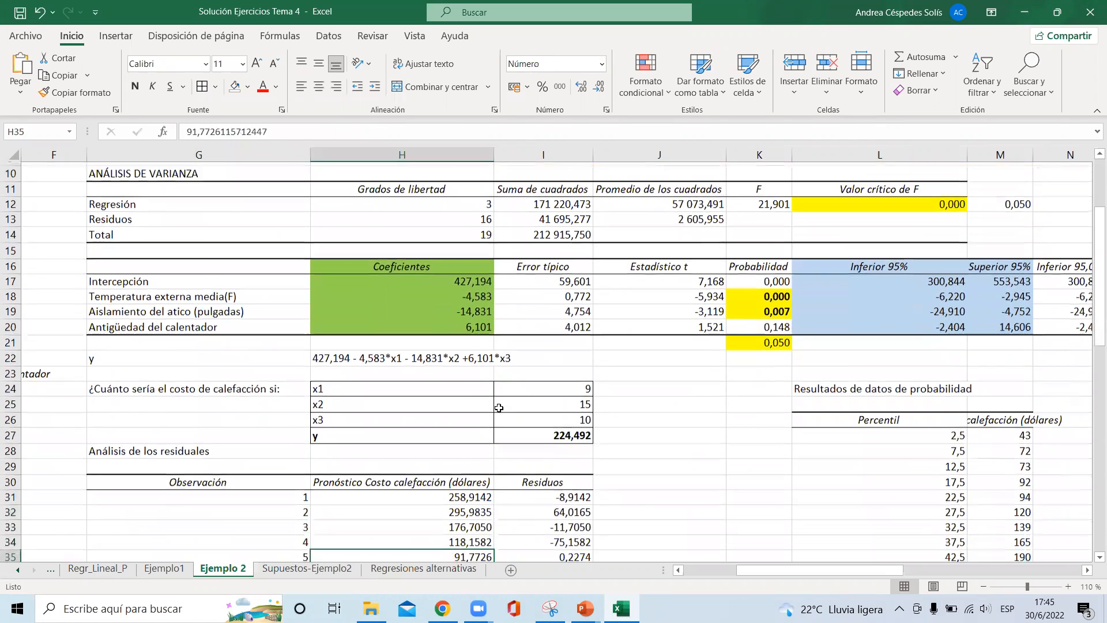
key("Down")
key("Down")
key("Down")
key("Down")
key("Down")
key("Down")
key("Down")
key("Down")
key("Down")
key("Down")
key("Down")
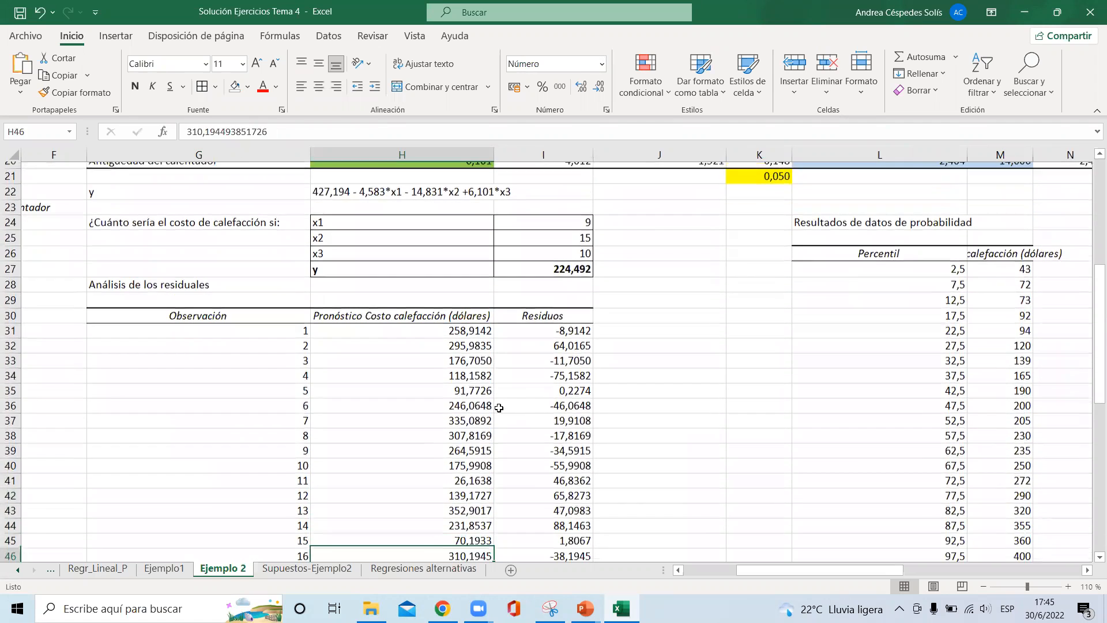
key("Down")
key("Down")
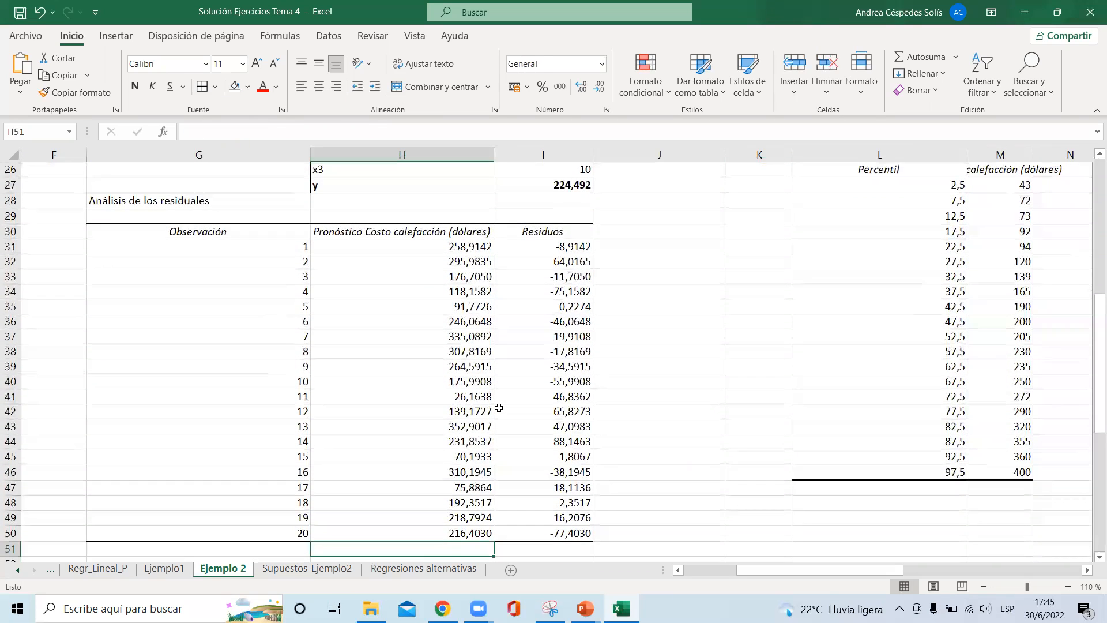
Go through the forecast heating costs in the residual analysis table from observation 20 back up to observation 1
key("Up")
key("Up")
key("Up")
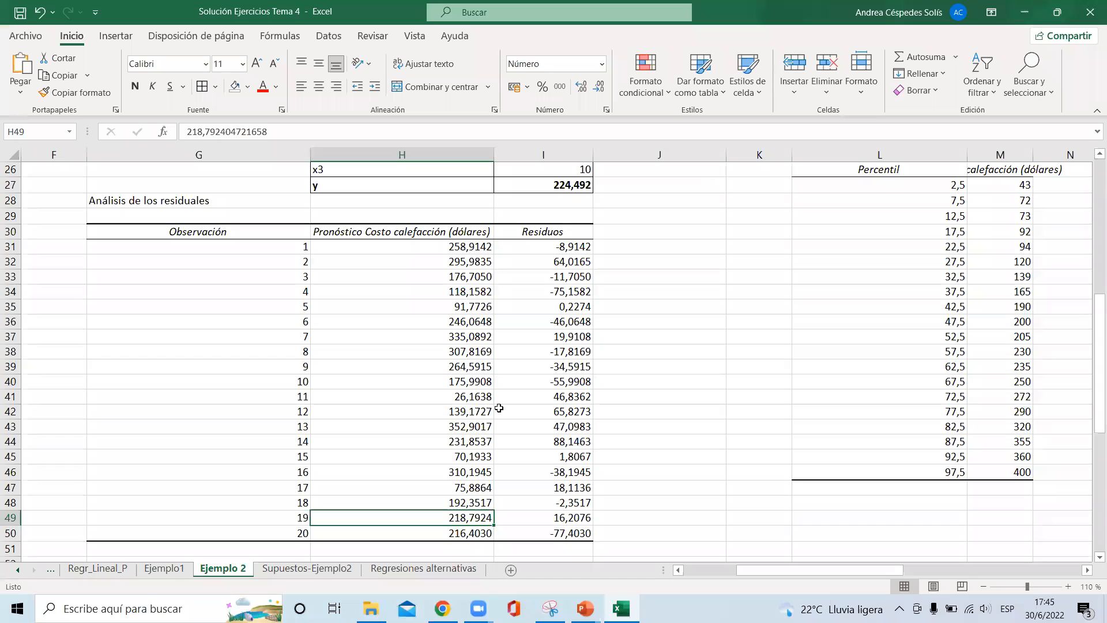
key("Up")
key("Up")
key("Up")
key("Up")
key("Up")
key("Up")
key("Up")
key("Up")
key("Up")
key("Up")
key("Up")
key("Up")
key("Up")
key("Up")
key("Up")
key("Up")
key("Up")
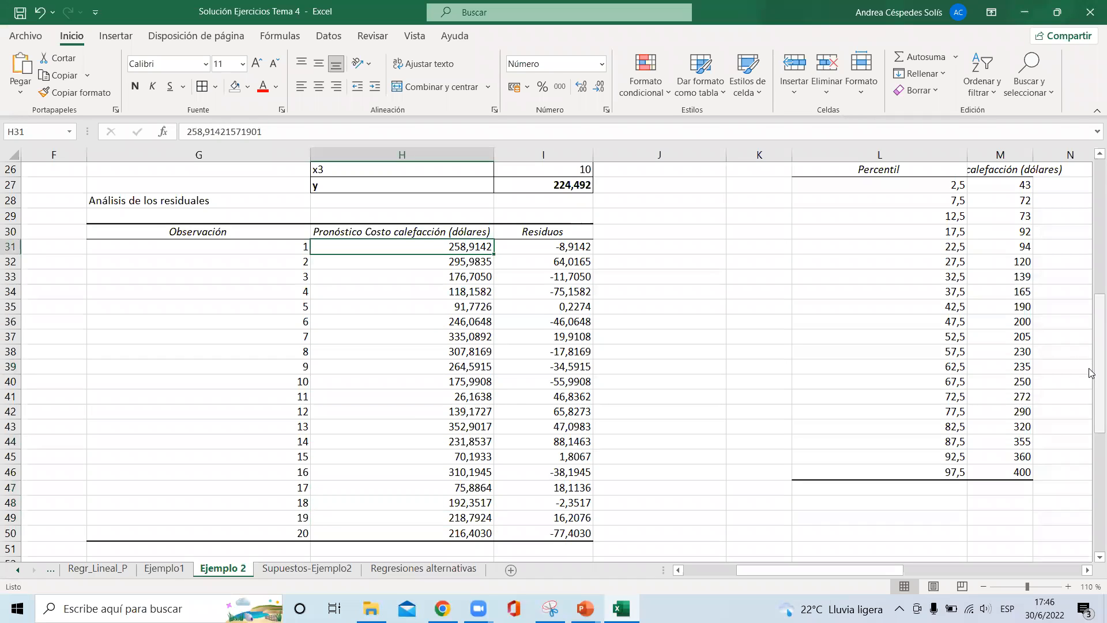
Copy the text of the regression equation in H22
left_click_drag(1092, 374, 1092, 322)
left_click_drag(1089, 295, 1090, 256)
left_click(363, 433)
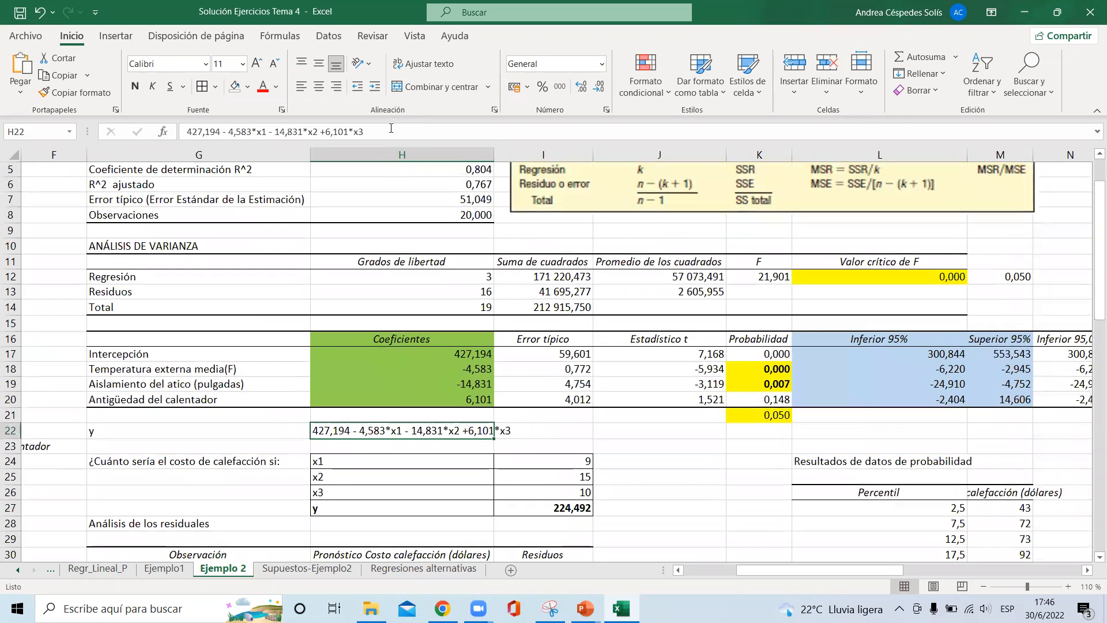
left_click_drag(391, 128, 150, 145)
key("ctrl+c")
key("Escape")
Add the column heading "Y estimado" in F1, next to the heater age data
key("Up")
key("Up")
key("Up")
key("Up")
key("Up")
key("Up")
key("Up")
key("Up")
key("Up")
key("Up")
key("Up")
key("Up")
key("Up")
key("Up")
key("Up")
key("Up")
key("Up")
key("Up")
key("Up")
key("Up")
key("Up")
key("Left")
key("Left")
key("Left")
key("Left")
key("Left")
key("Left")
key("Left")
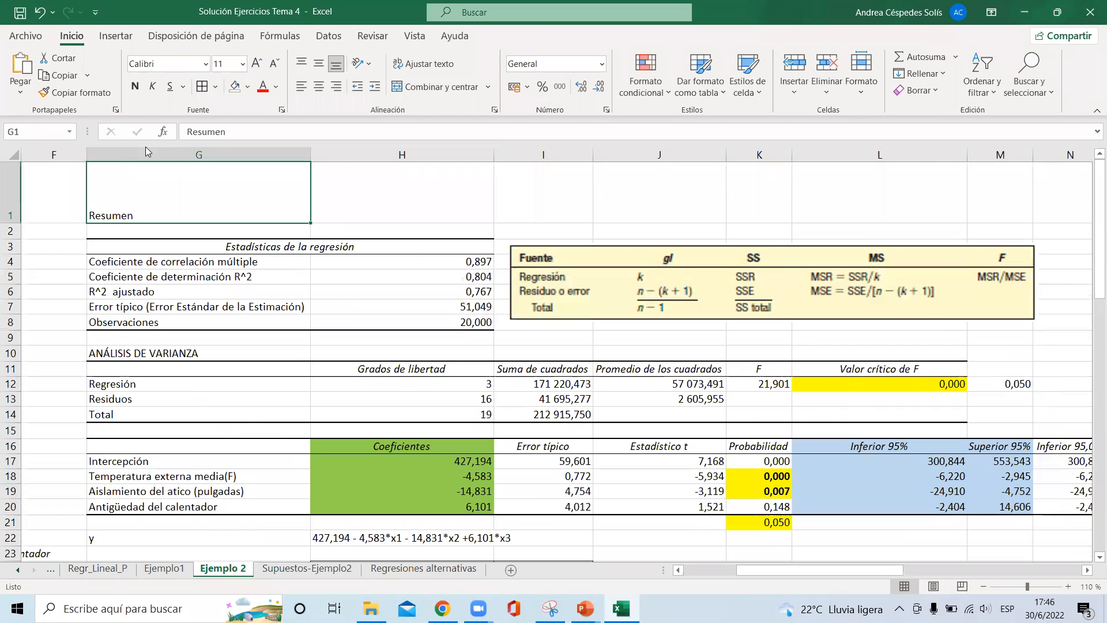
key("Right")
key("Right")
key("Right")
key("Right")
key("Right")
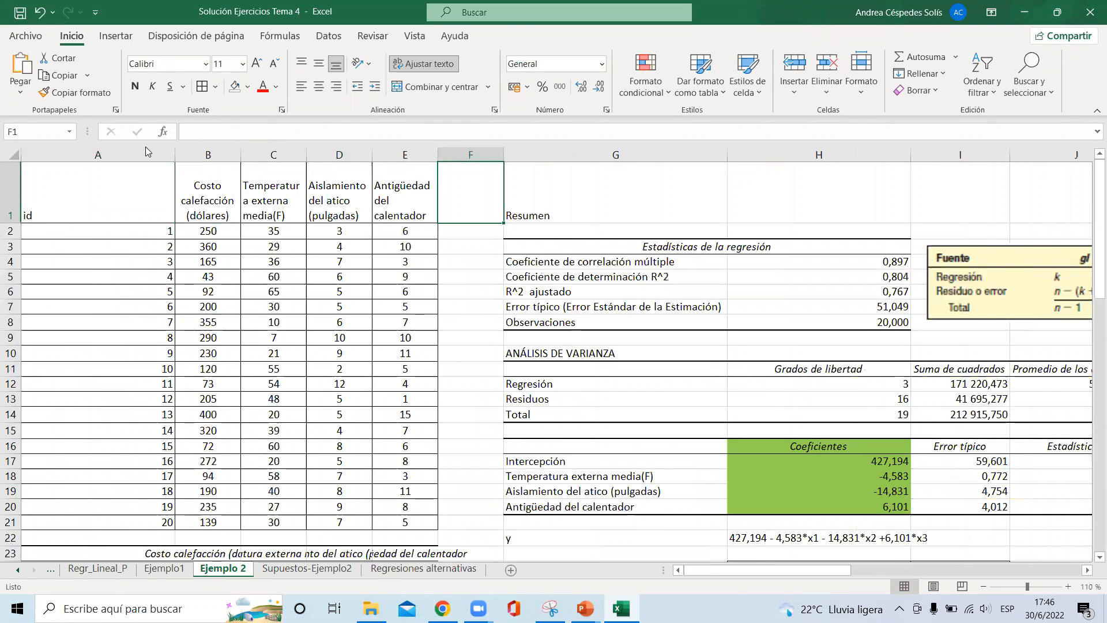
type("Y estimado")
key("Return")
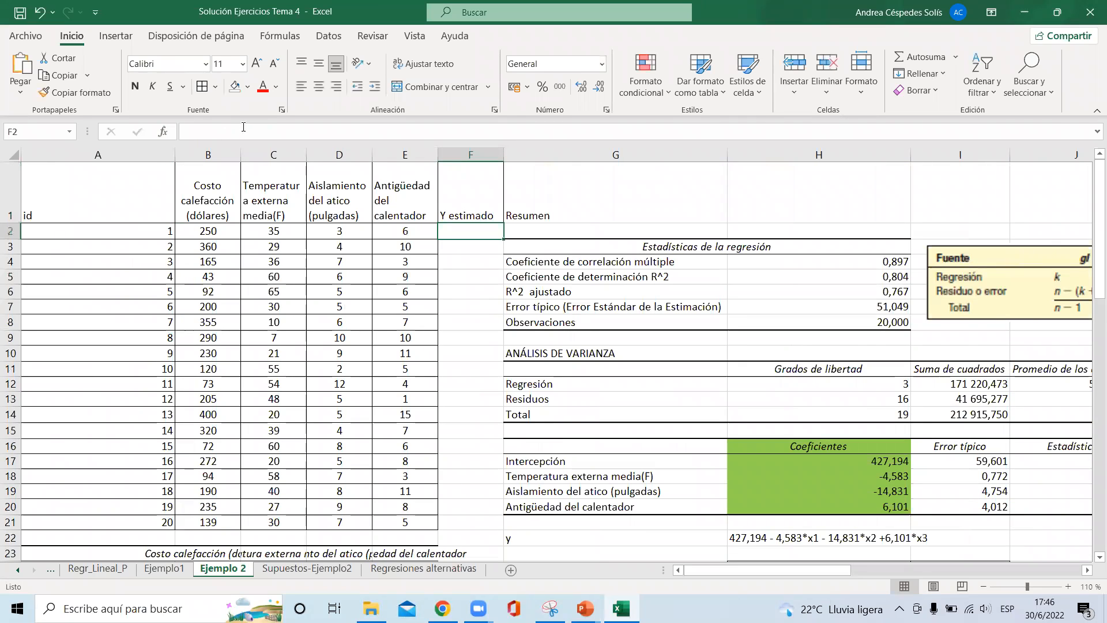
Paste the copied equation into F2 and turn it into a formula with a leading equals sign
left_click(243, 128)
key("ctrl+v")
left_click(186, 133)
type("=")
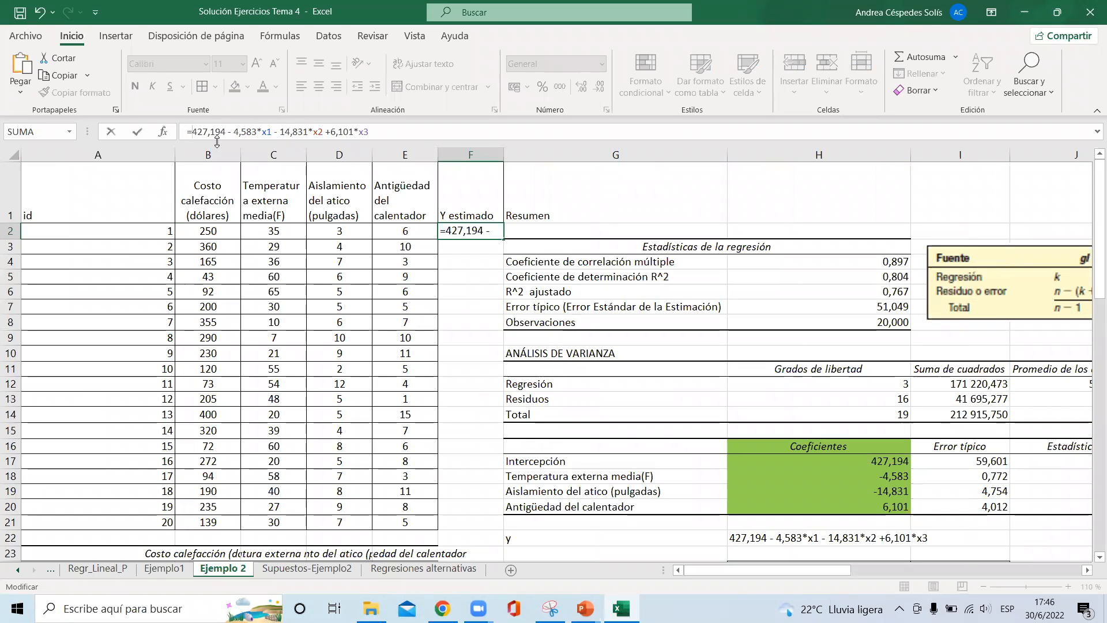
key("Return")
key("Return")
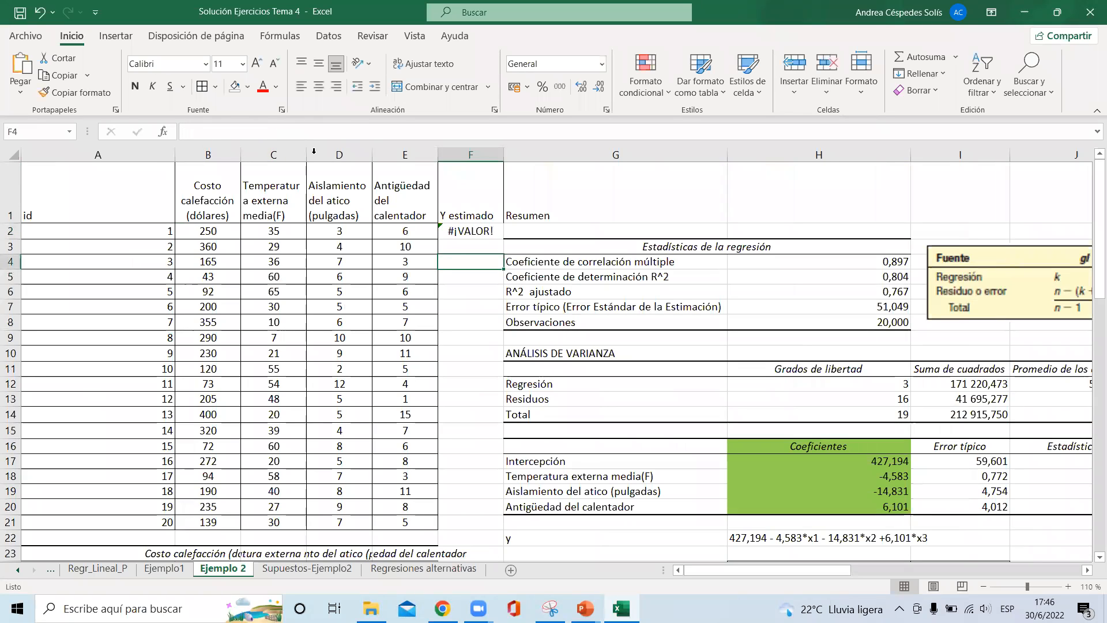
left_click(460, 233)
left_click(273, 134)
key("Return")
key("Return")
key("Up")
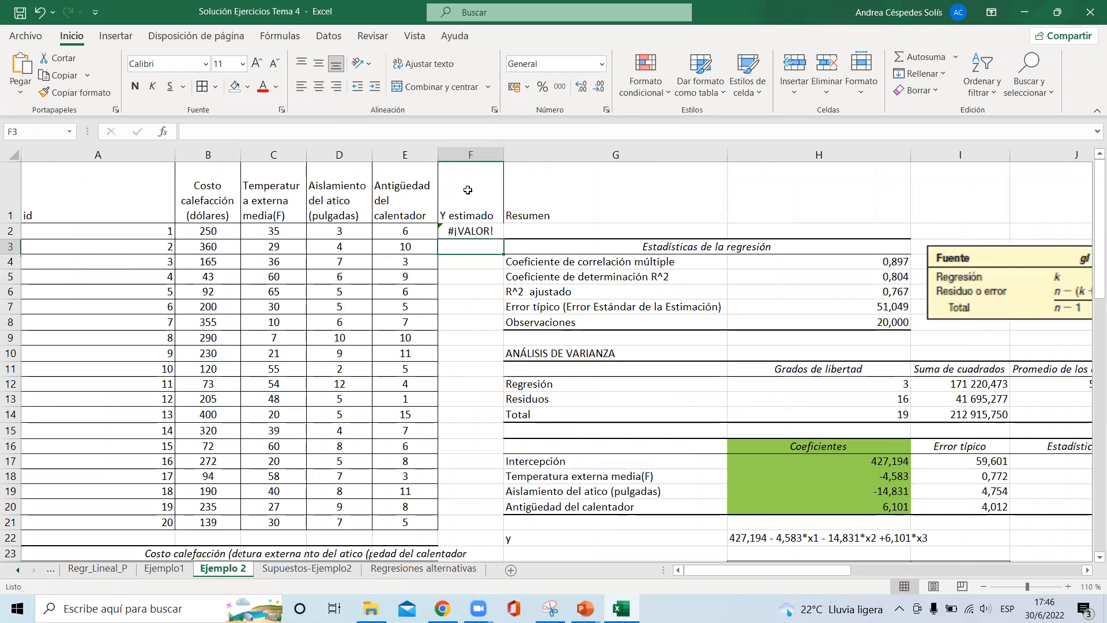
Replace x1 and x2 in the F2 formula with references to C2 and D2
left_click(465, 231)
left_click(274, 134)
key("BackSpace")
key("BackSpace")
key("BackSpace")
left_click(277, 233)
left_click(322, 133)
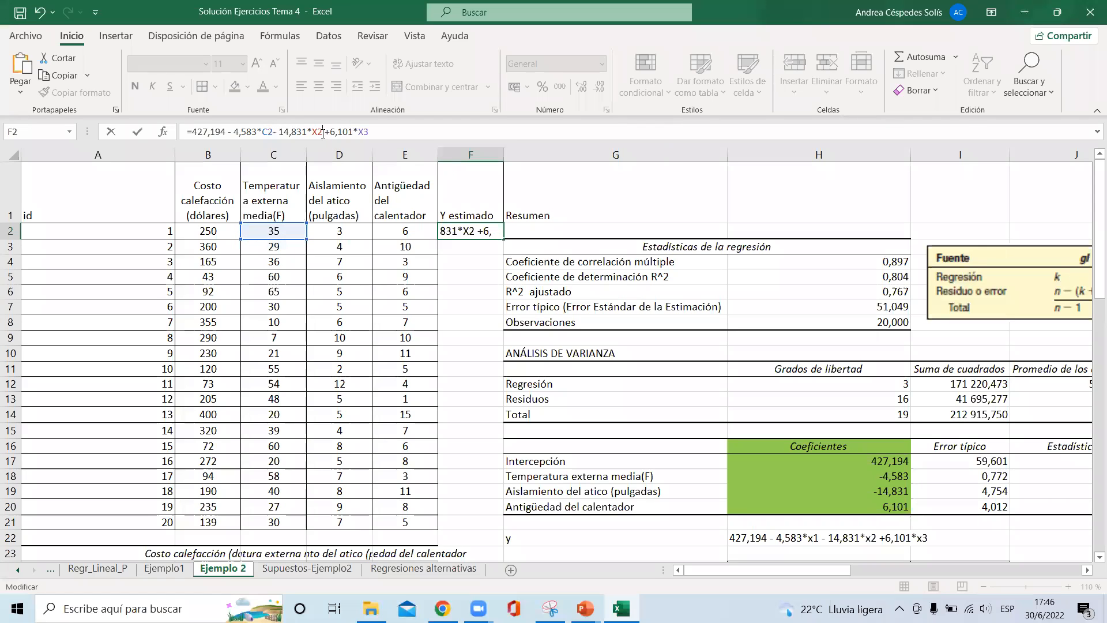
key("BackSpace")
key("BackSpace")
left_click(357, 226)
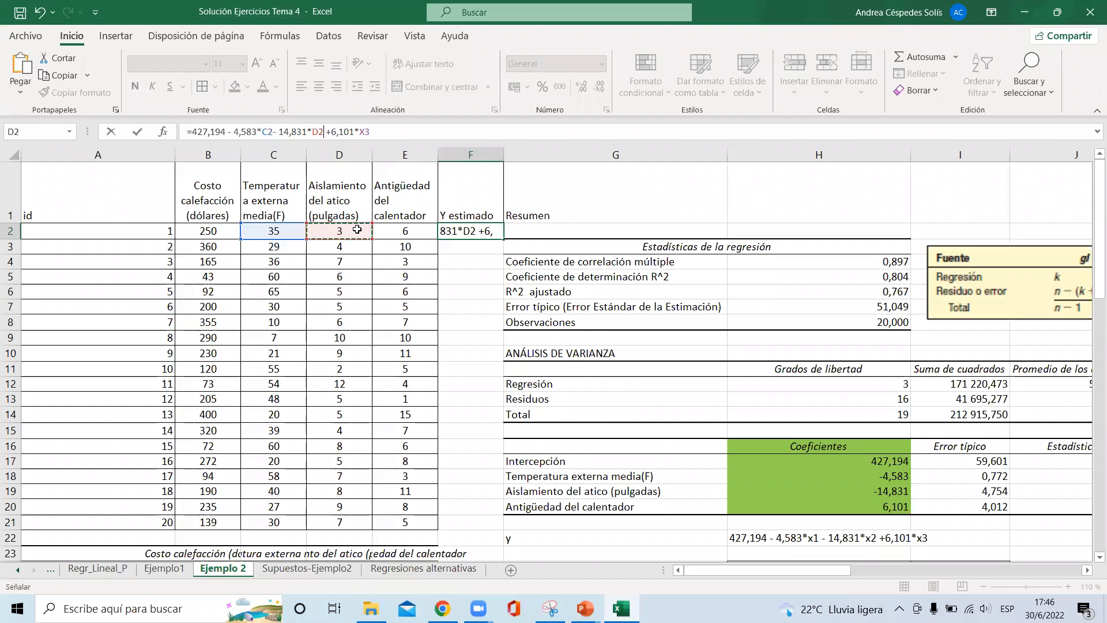
Replace x3 in the F2 formula with a reference to E2 and fill the formula down through F21
left_click(390, 132)
key("BackSpace")
key("BackSpace")
left_click(407, 232)
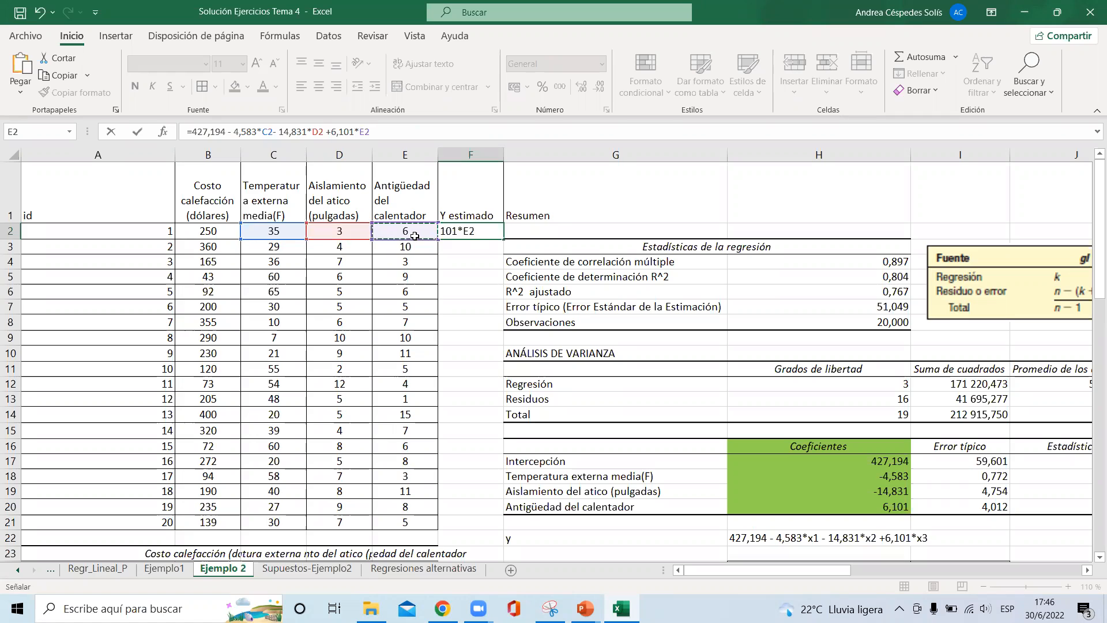
key("Return")
left_click(477, 229)
left_click_drag(502, 239, 476, 524)
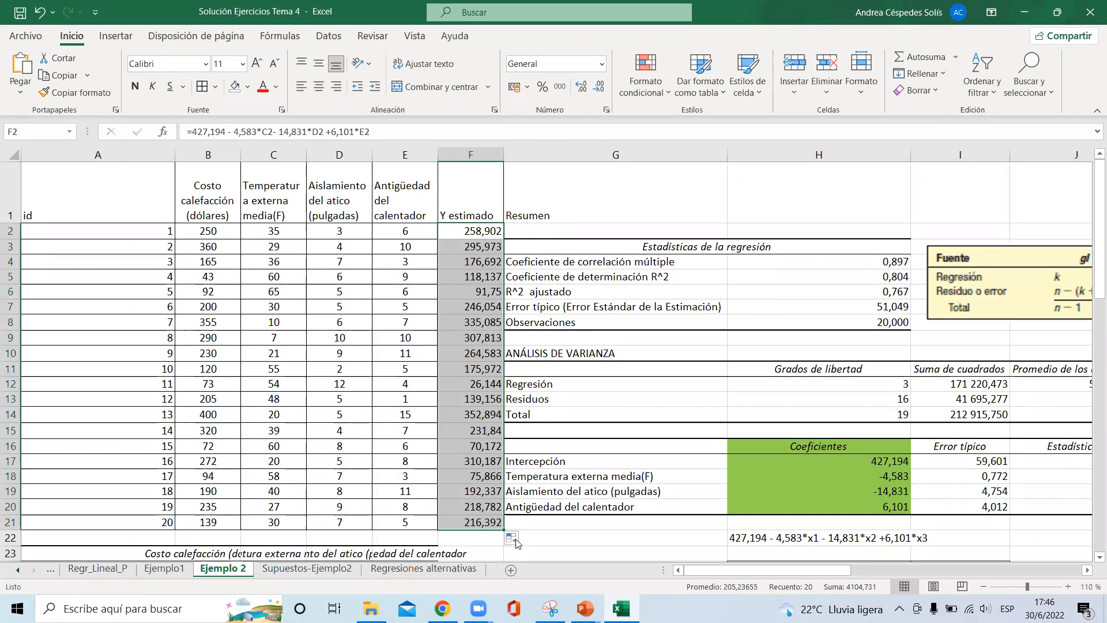
Compare the first observation's actual heating cost and predictor values with its estimate in F2
left_click(219, 222)
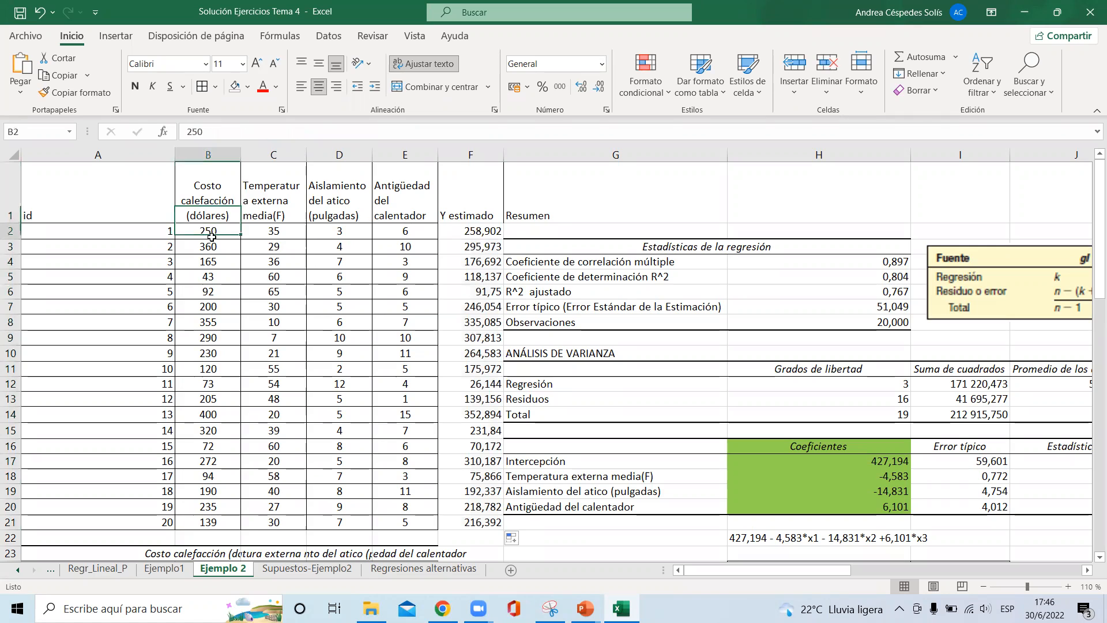
left_click(279, 233)
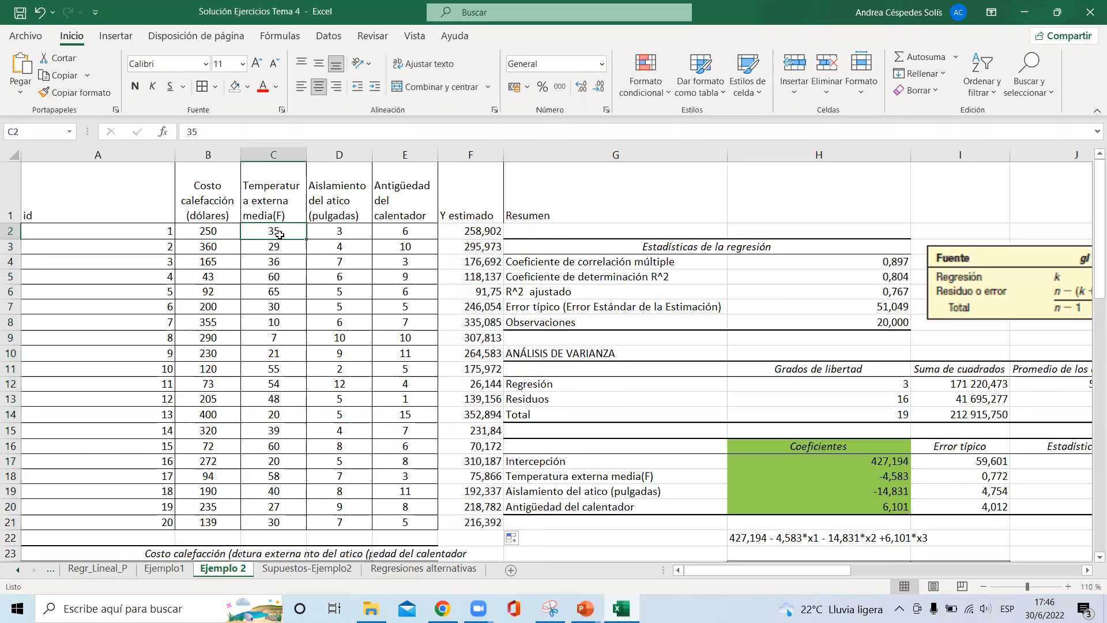
left_click(351, 233)
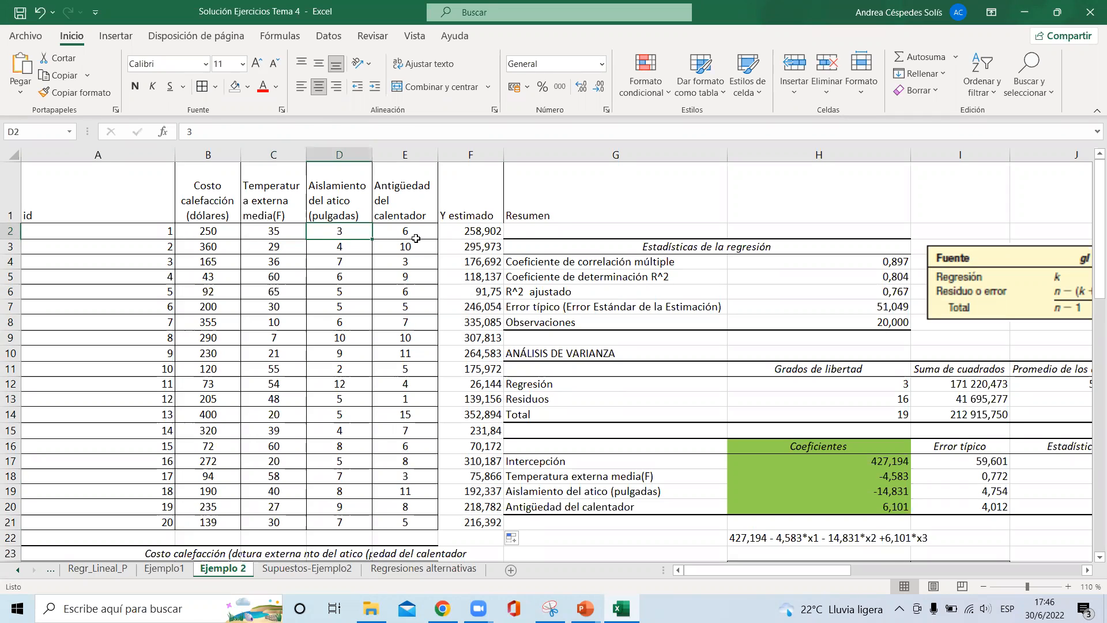
left_click(479, 231)
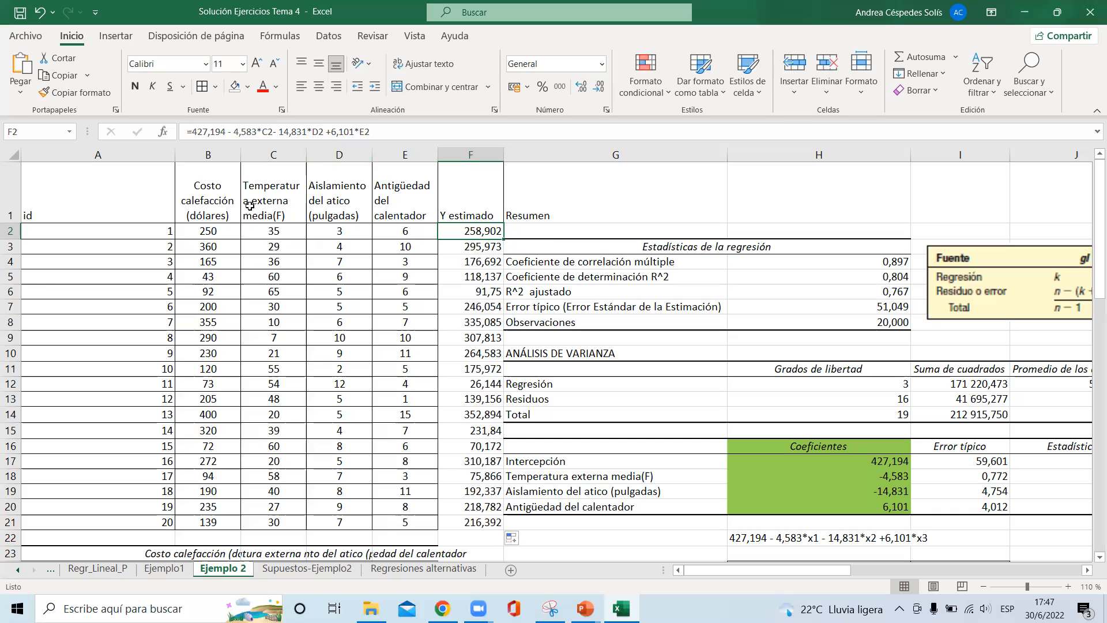
left_click(222, 242)
left_click(217, 233)
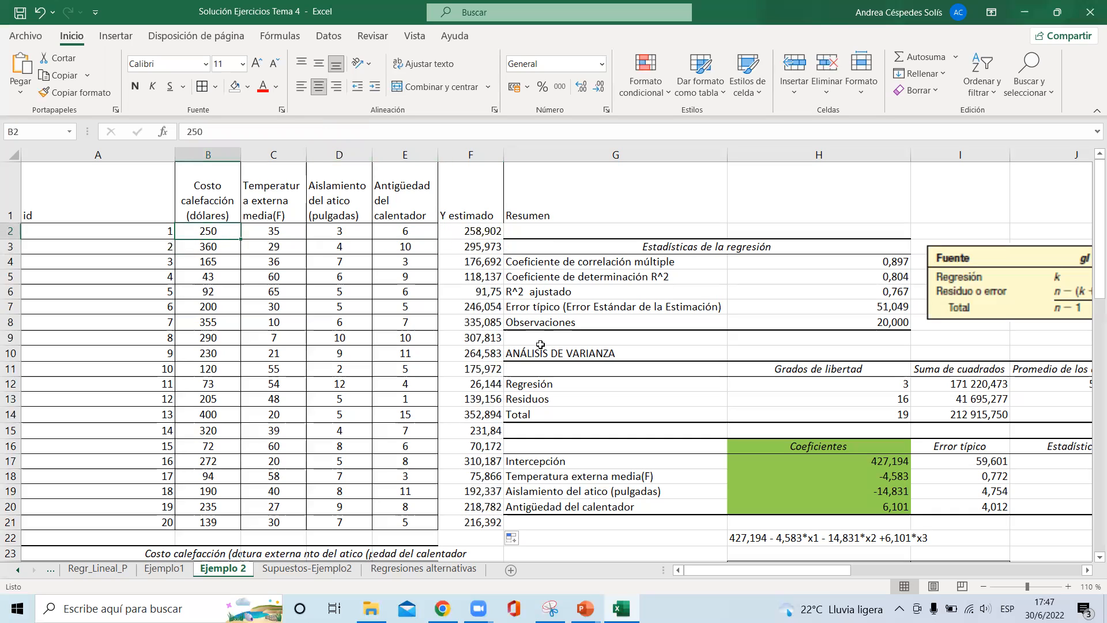
Compare the second observation's temperature, insulation, heater age and actual cost with its estimate in F3
left_click(464, 249)
left_click(285, 249)
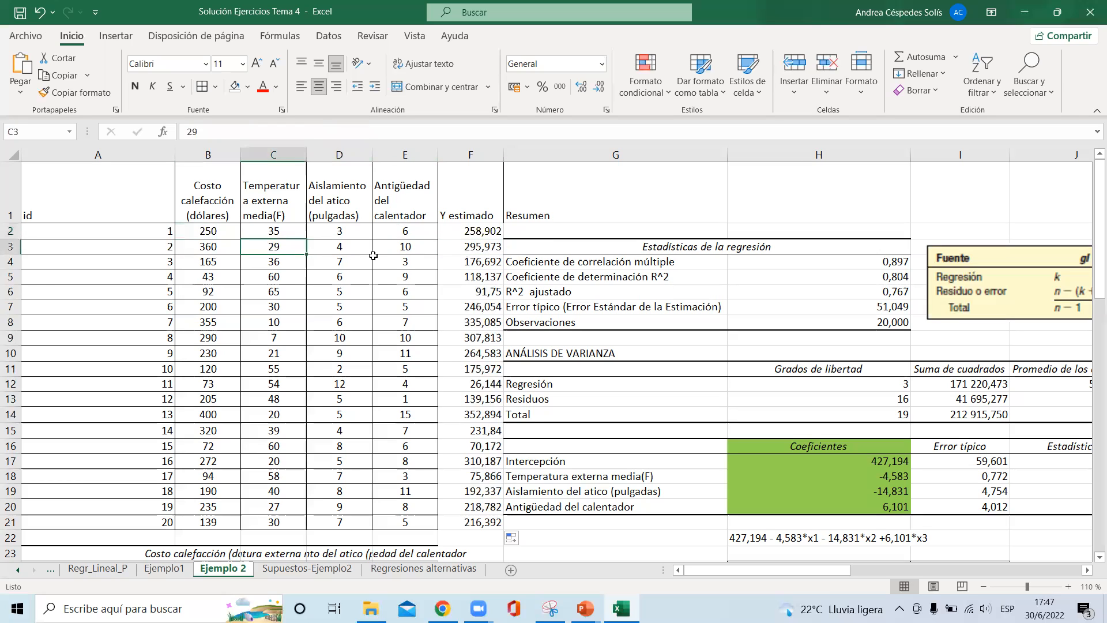
left_click(343, 249)
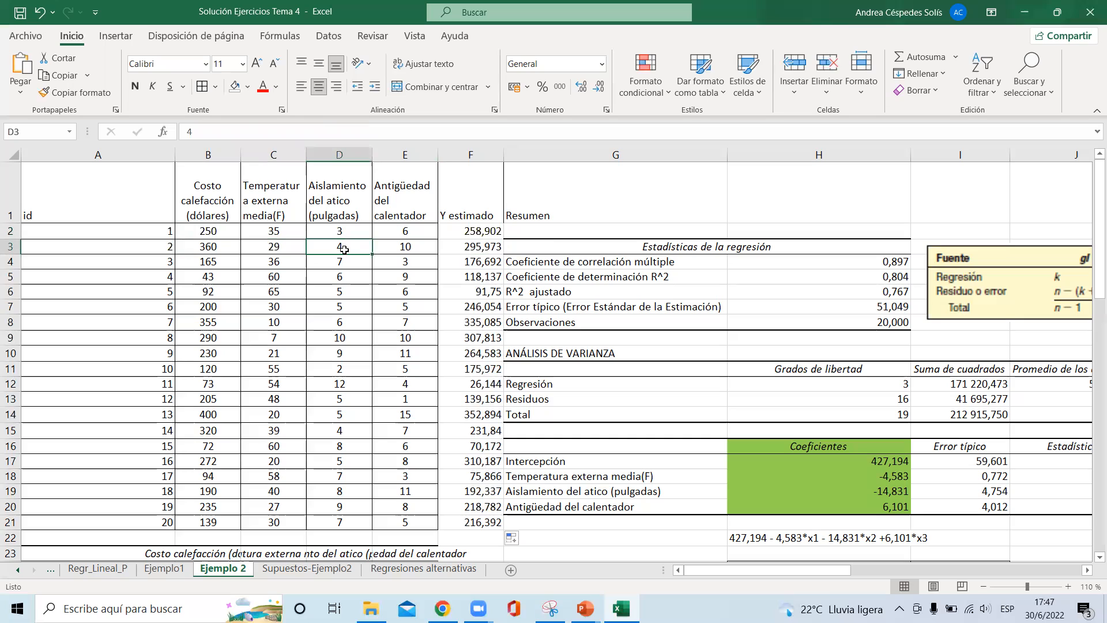
left_click(423, 246)
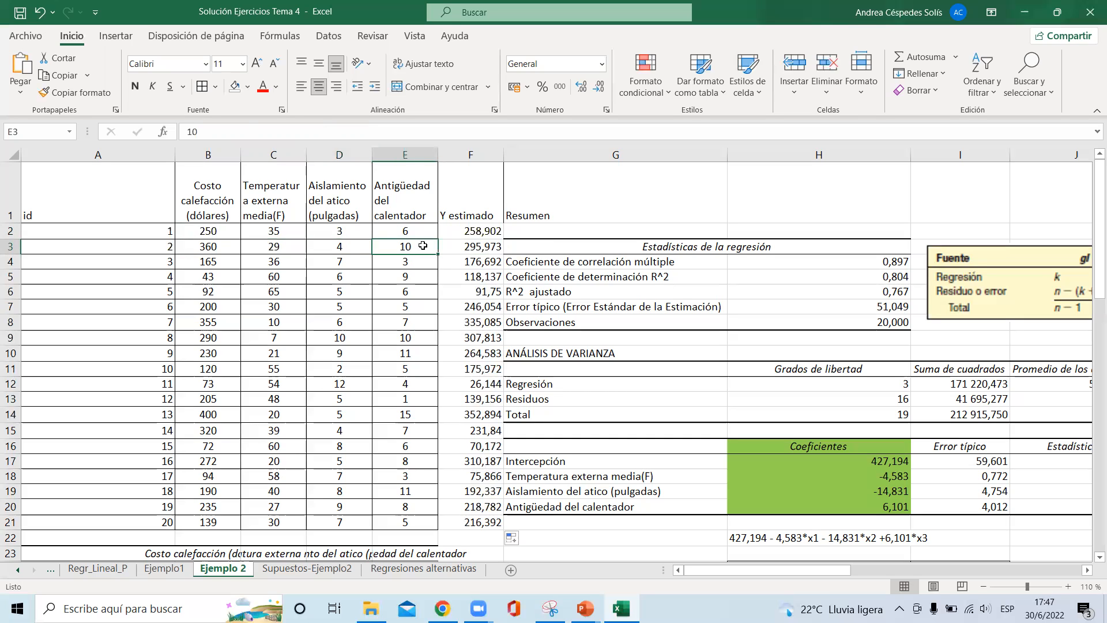
key("Right")
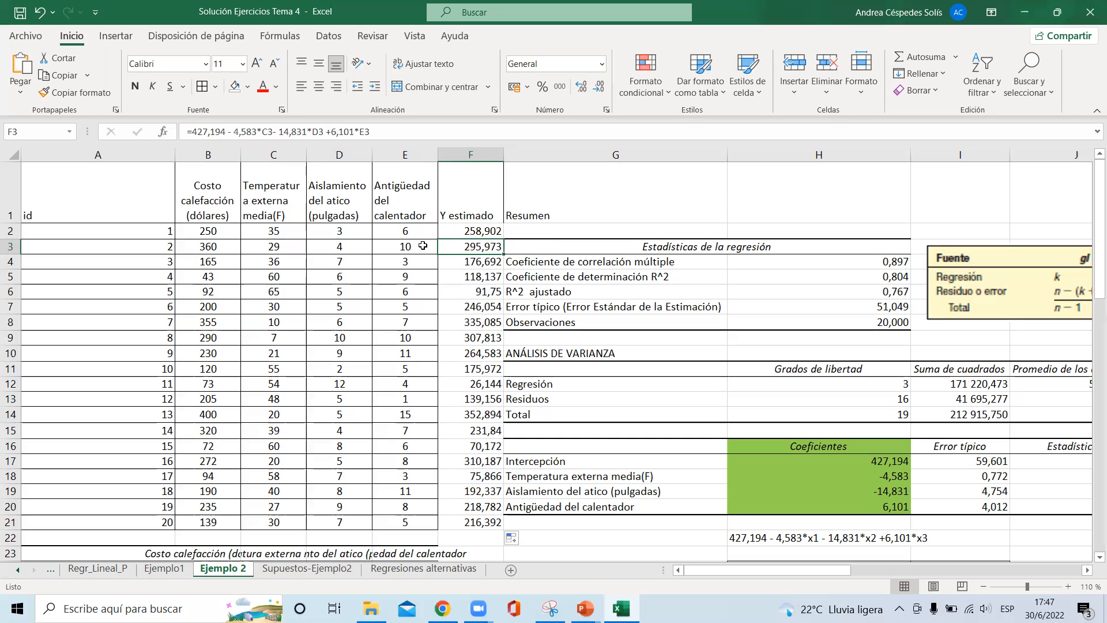
key("Left")
key("Left")
key("Left")
key("Left")
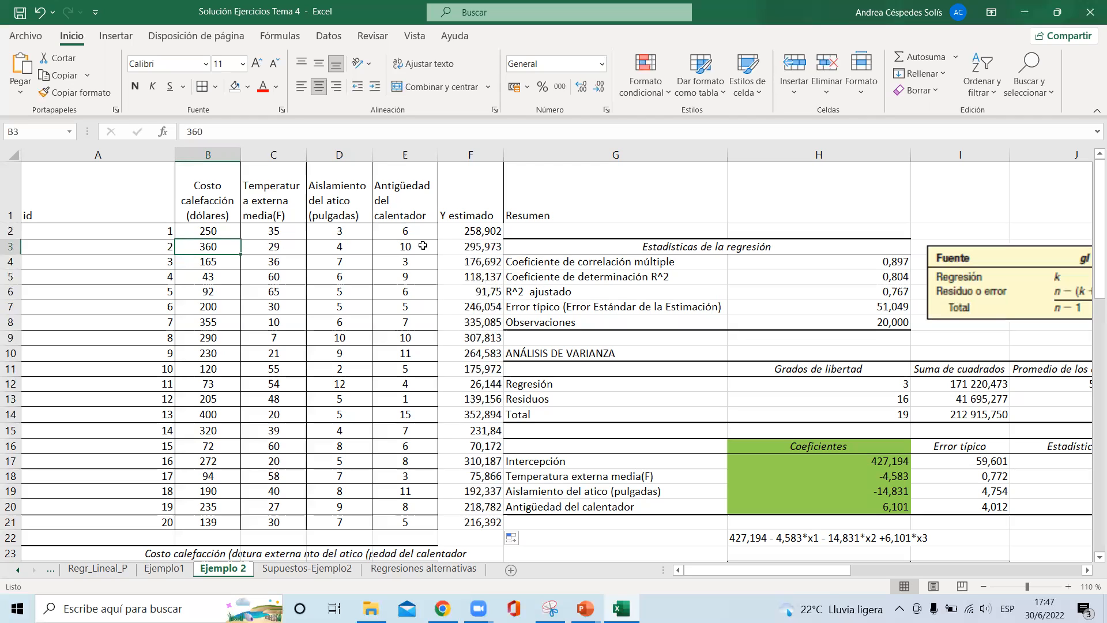
Examine the forecast and residual columns of the residual analysis table, and return to the start of the regression output
left_click_drag(1089, 230, 1089, 364)
left_click(849, 269)
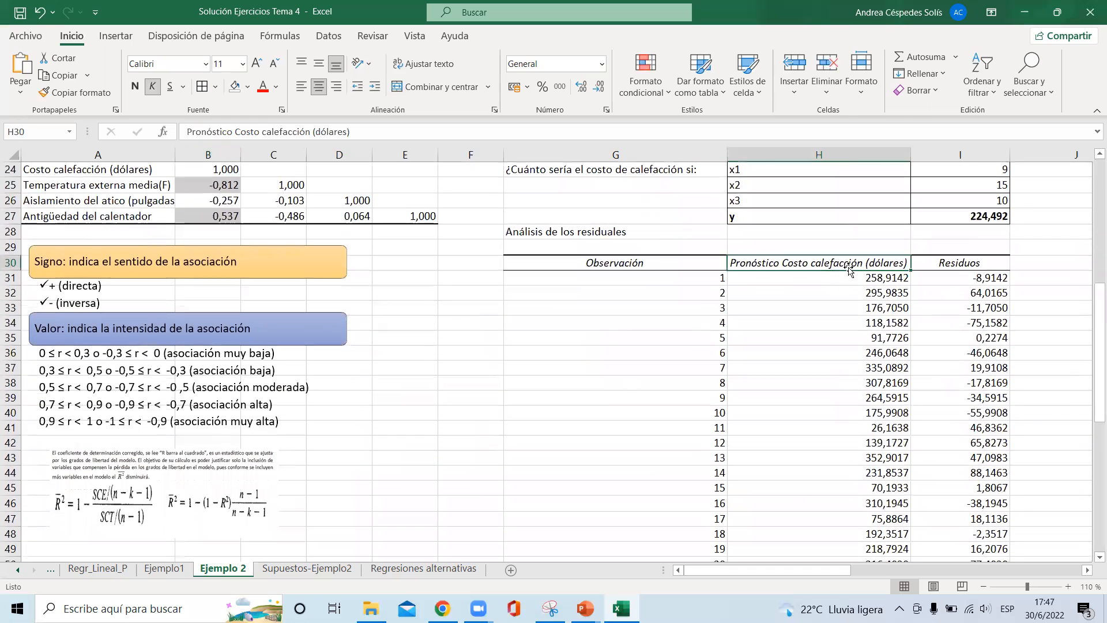
key("Right")
key("Right")
key("Left")
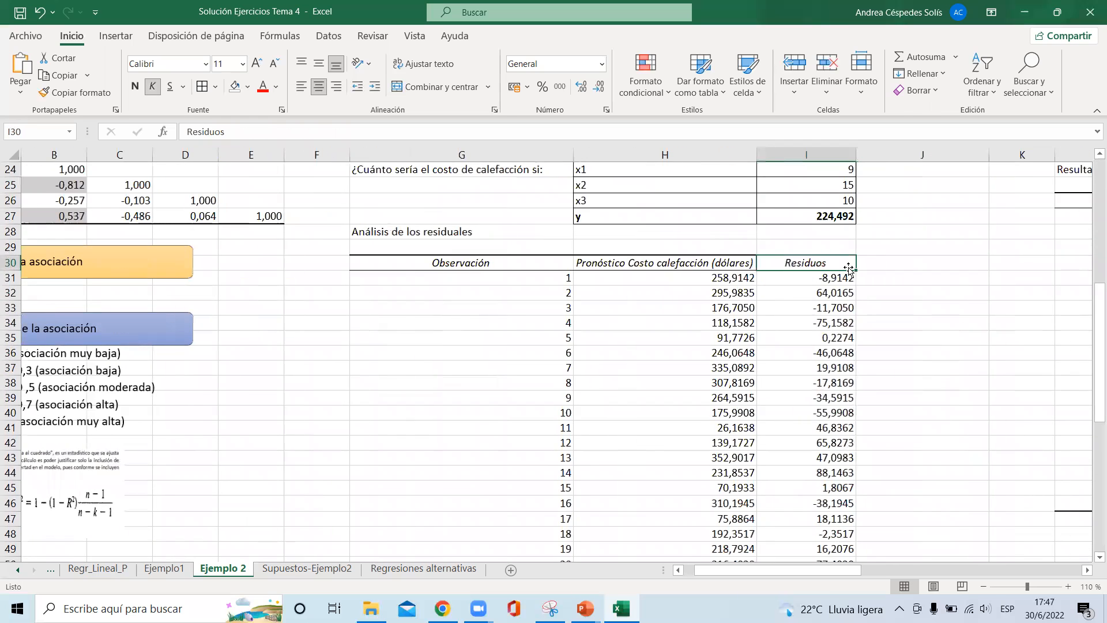
key("Down")
key("Up")
left_click_drag(1091, 311, 1092, 199)
left_click(1000, 193)
key("Right")
key("Right")
key("Right")
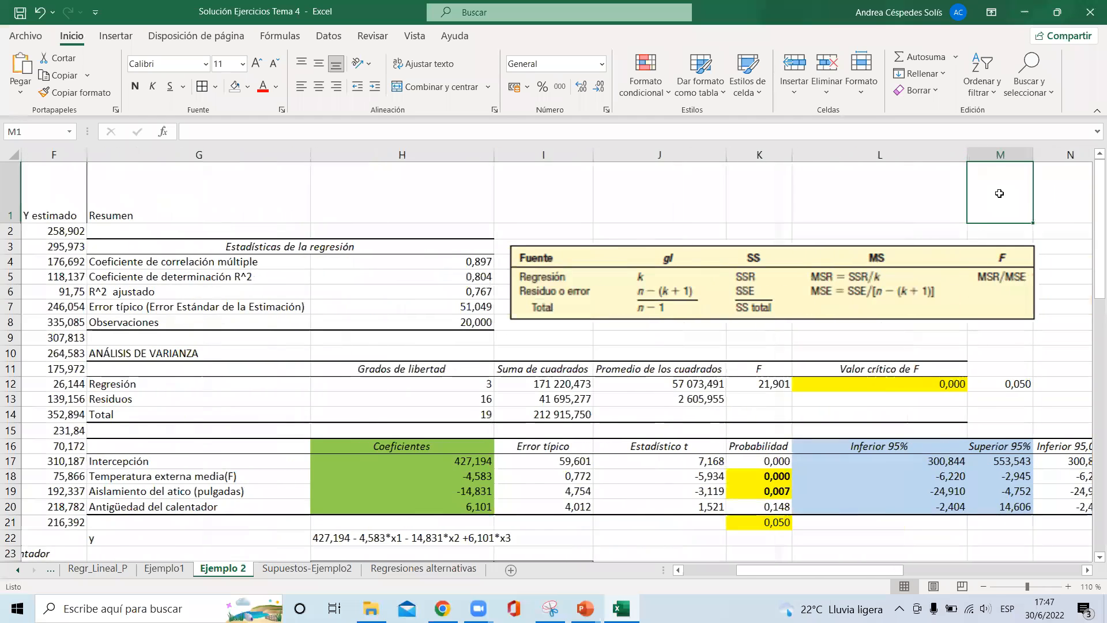
Switch to the PowerPoint presentation, consult the slides from standard error of estimation to coefficient of determination, and return to the Excel workbook
mouse_move(585, 608)
left_click(540, 574)
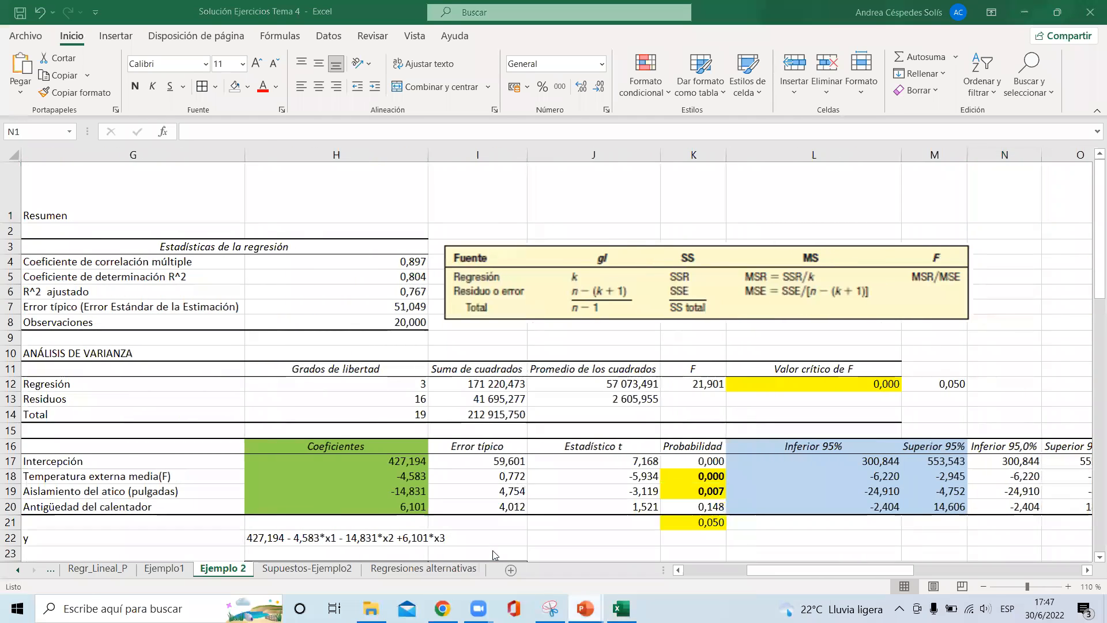
left_click(128, 333)
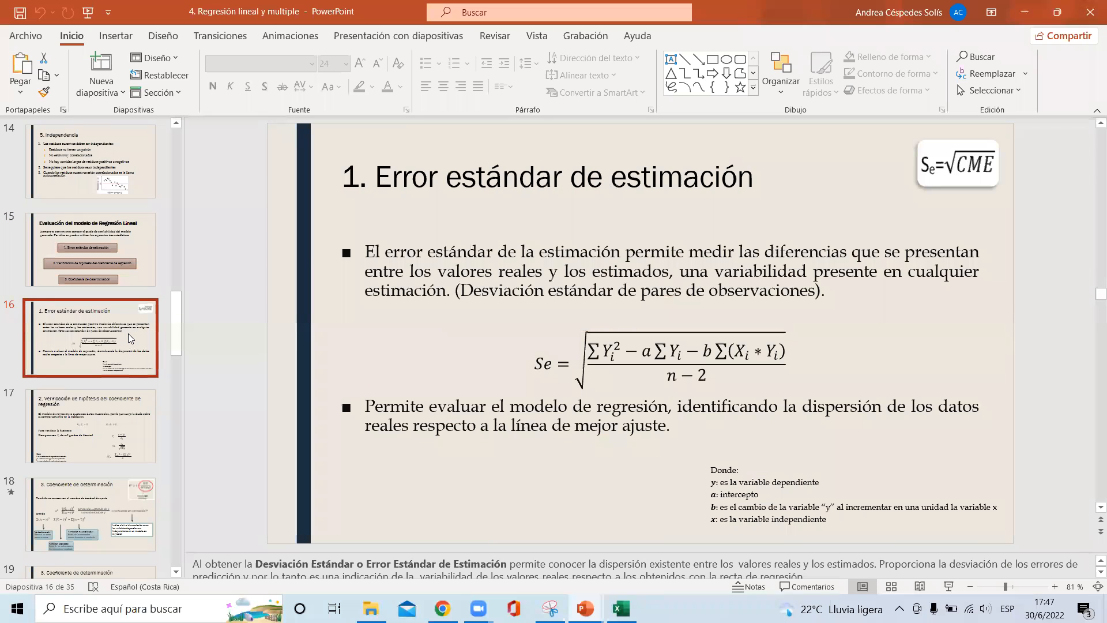
key("Down")
key("Down")
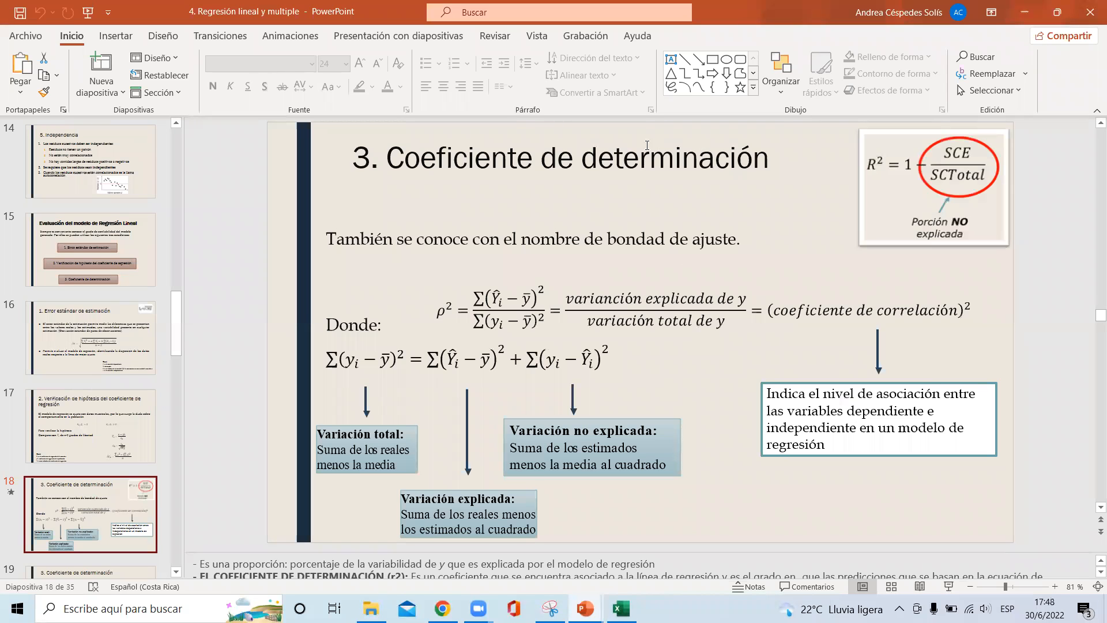
left_click(1024, 12)
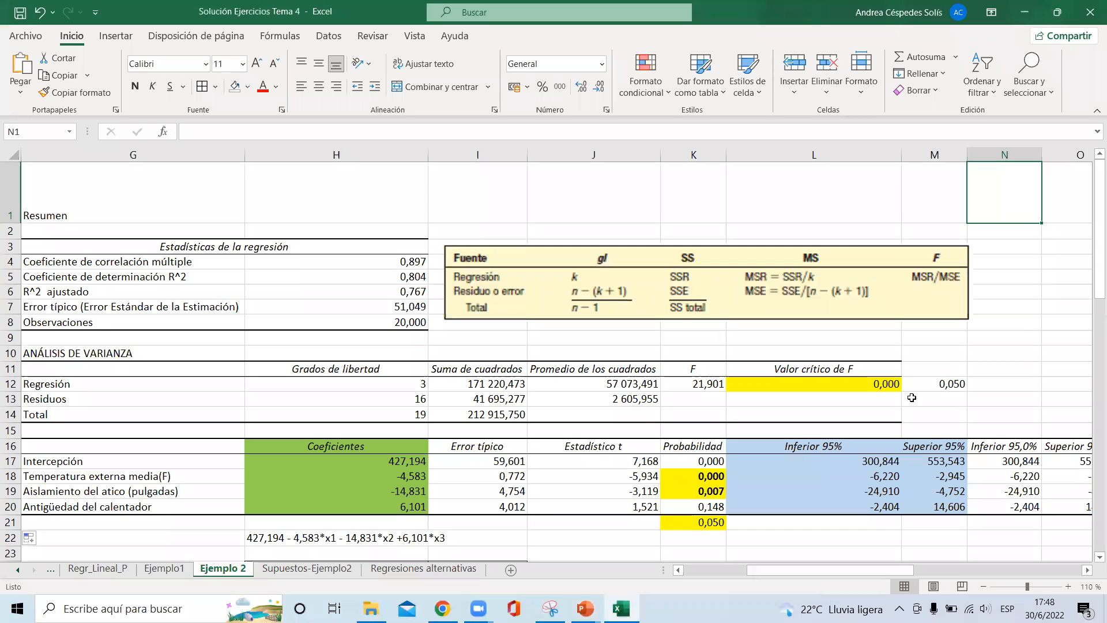
Examine the regression output from the analysis of variance down to the coefficient probabilities in column K
left_click(1026, 360)
key("Down")
key("Down")
key("Down")
key("Down")
key("Down")
key("Down")
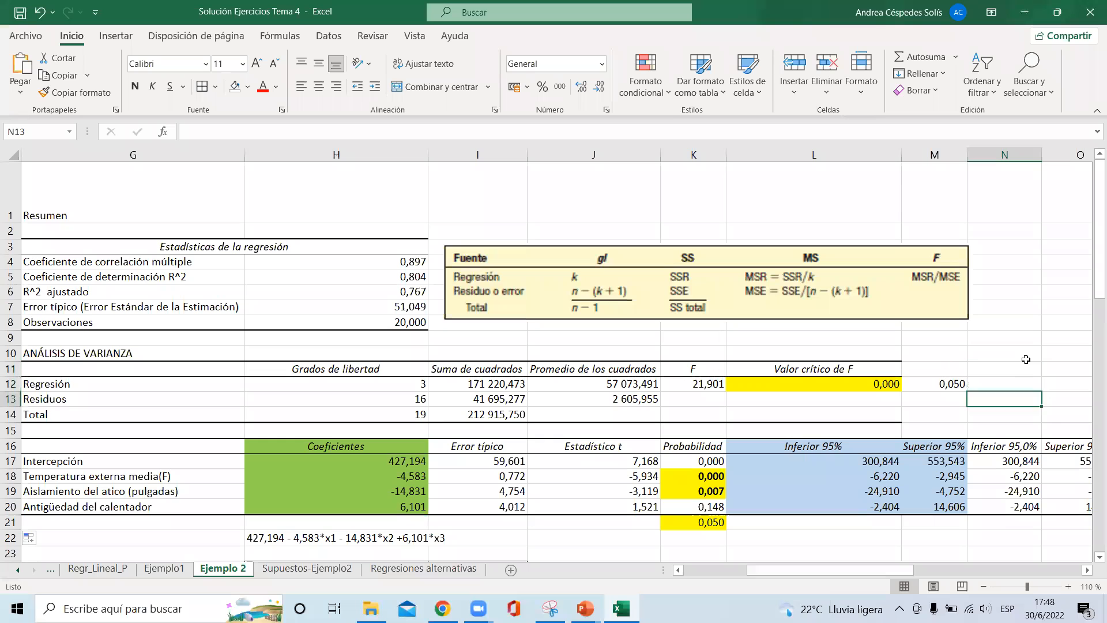
key("Left")
key("Left")
key("Left")
key("Down")
key("Down")
key("Down")
key("Down")
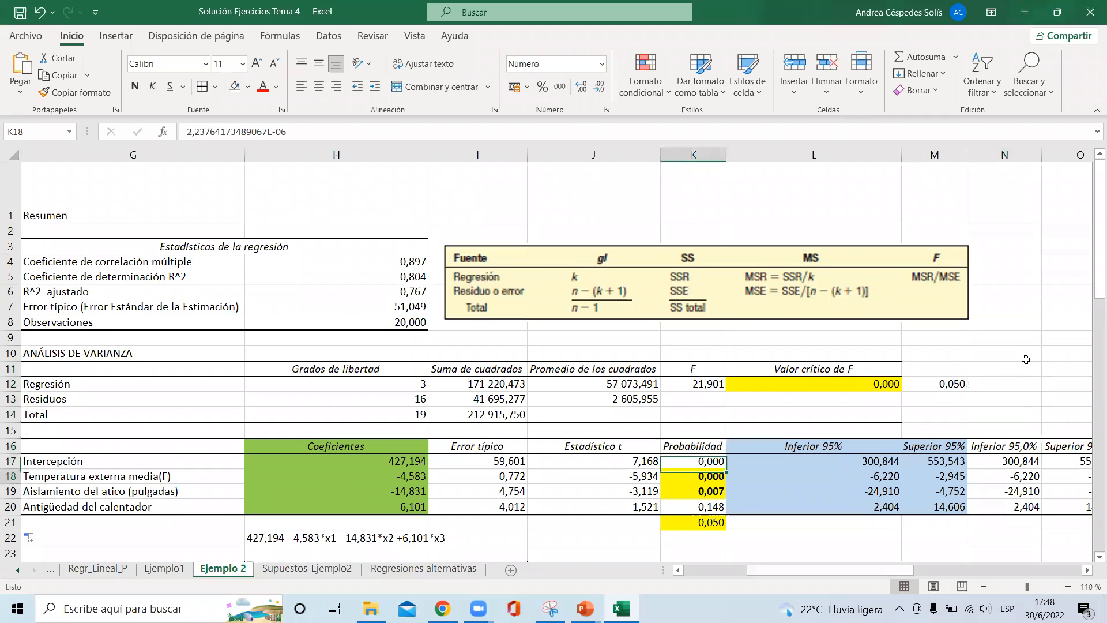
Look across the confidence limits and the copied data columns, and return to the original data and the correlation matrix below it
key("Right")
key("Right")
key("Right")
key("Right")
key("Right")
key("Right")
key("Right")
key("Right")
key("Right")
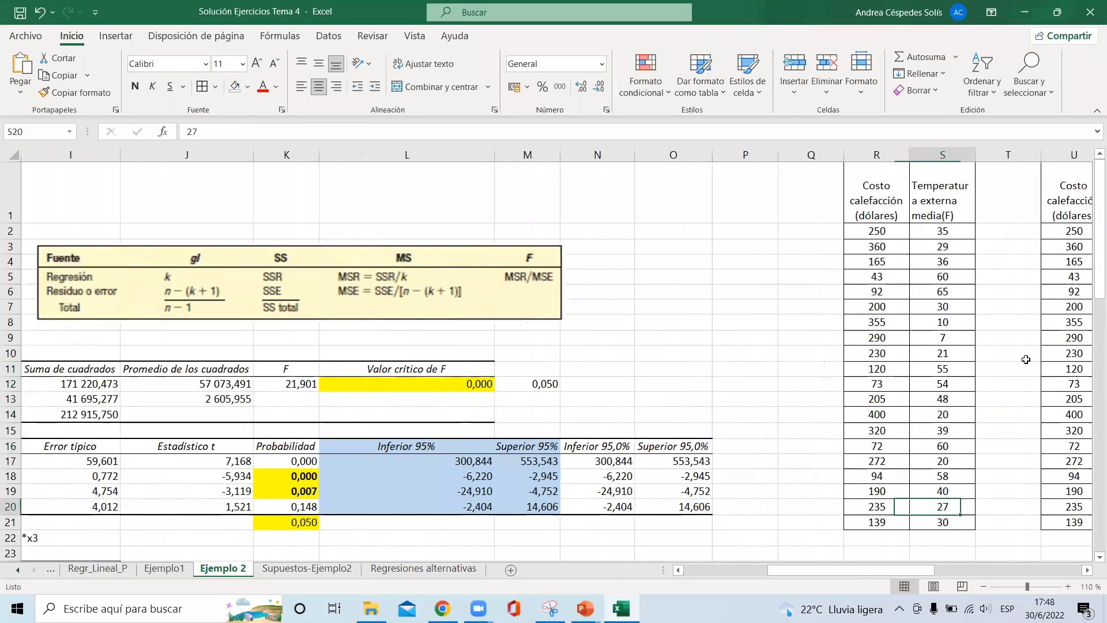
key("Left")
key("Left")
key("Left")
key("Left")
key("Left")
key("Left")
key("Left")
key("Left")
key("Left")
key("Left")
key("Left")
key("Left")
key("Left")
key("Left")
key("Left")
key("Left")
key("Left")
key("Left")
key("Left")
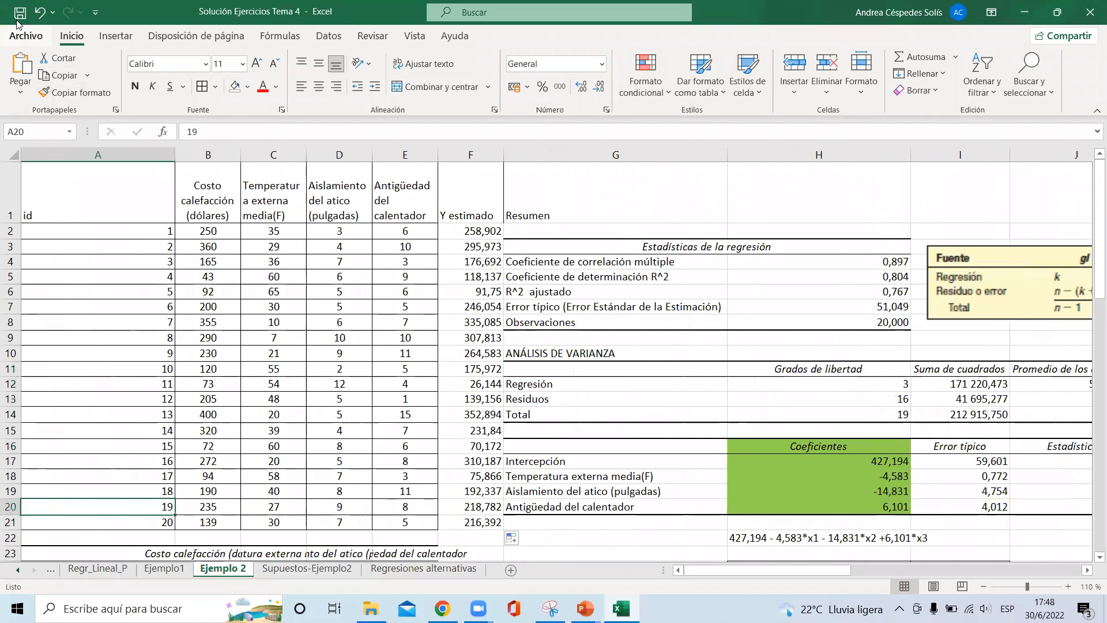
left_click_drag(1091, 184, 1091, 315)
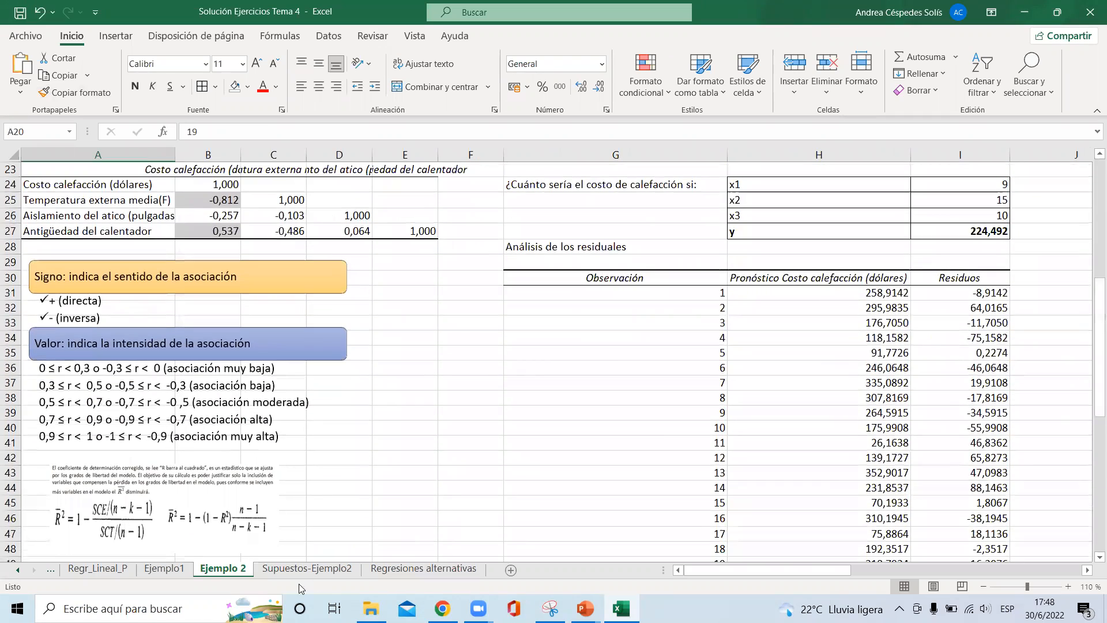
On the Supuestos-Ejemplo2 sheet, delete the trendline equations from the Temperatura externa and Aislamiento del atico scatter charts
left_click(326, 573)
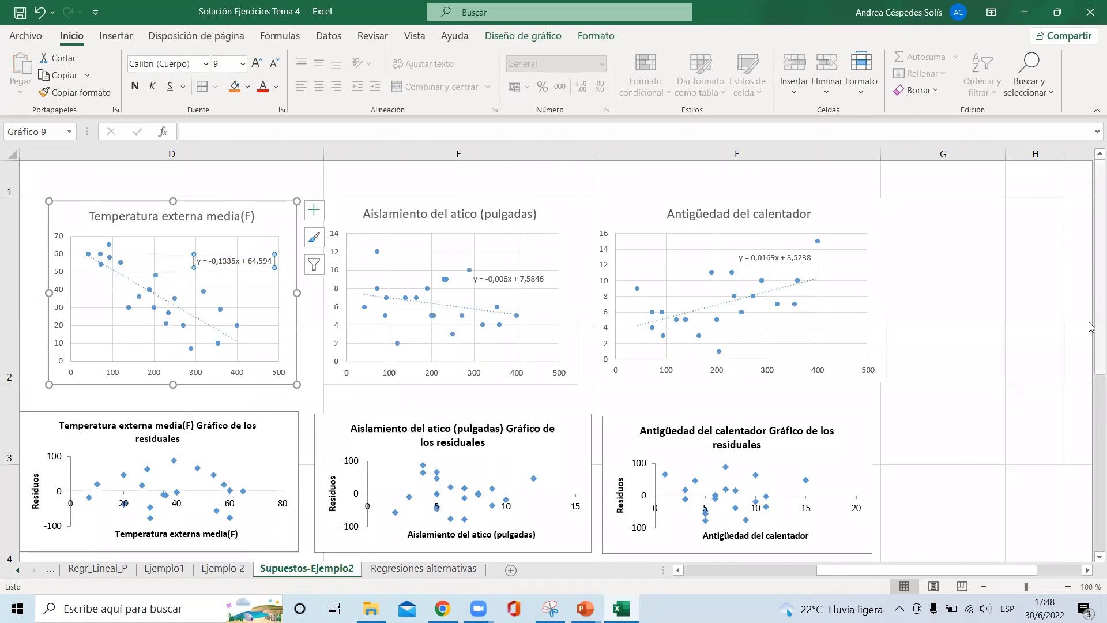
mouse_move(891, 574)
left_mouse_down()
mouse_move(779, 574)
mouse_move(905, 575)
left_mouse_up()
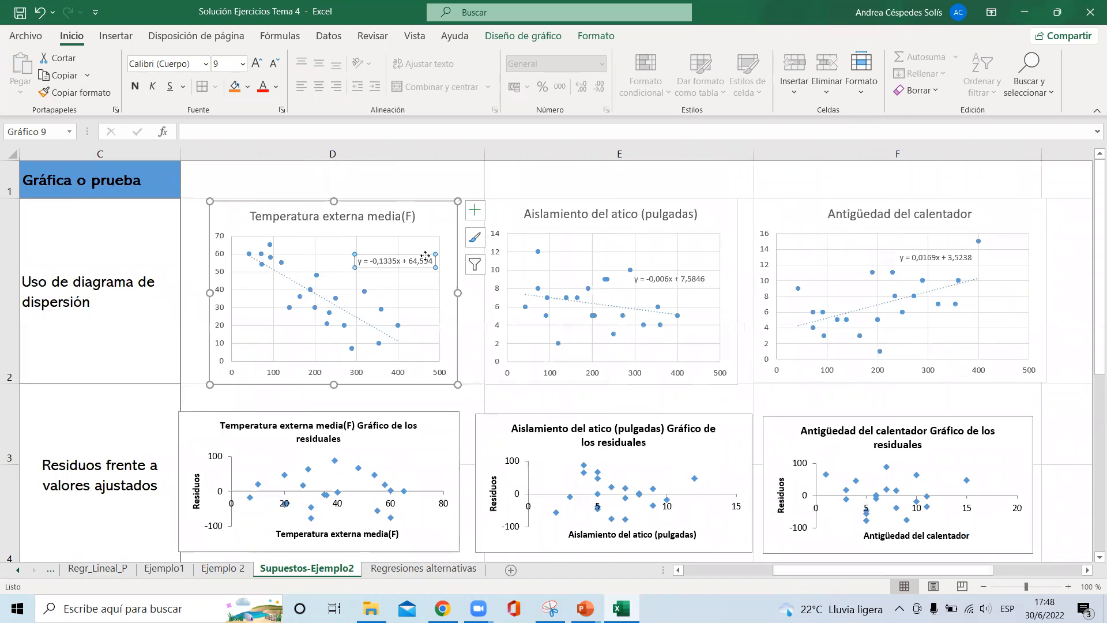
left_click(673, 277)
key("Delete")
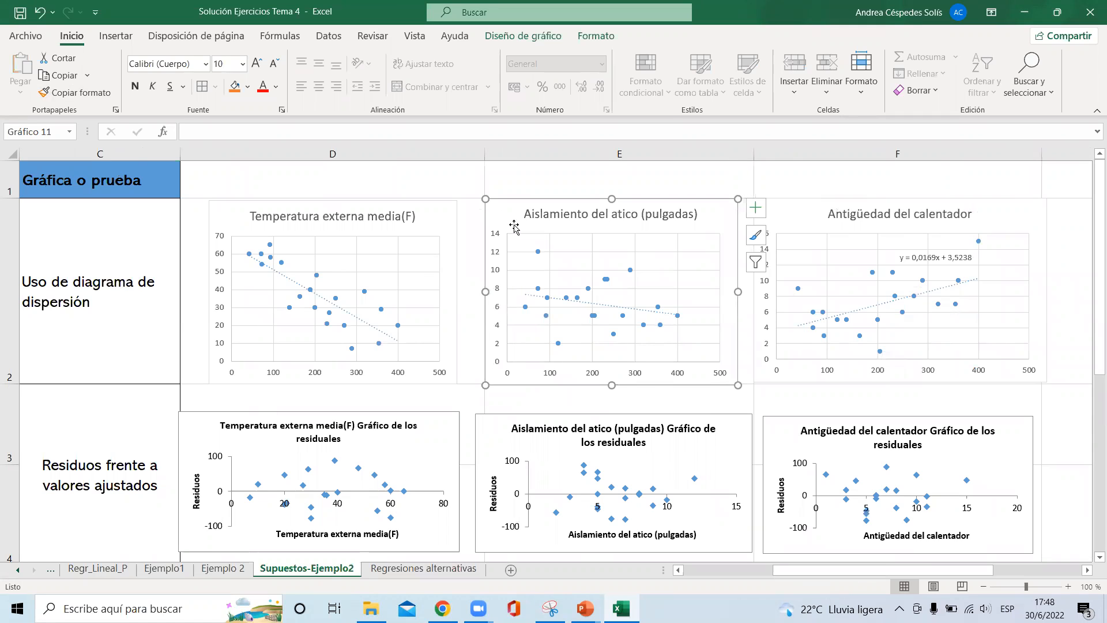
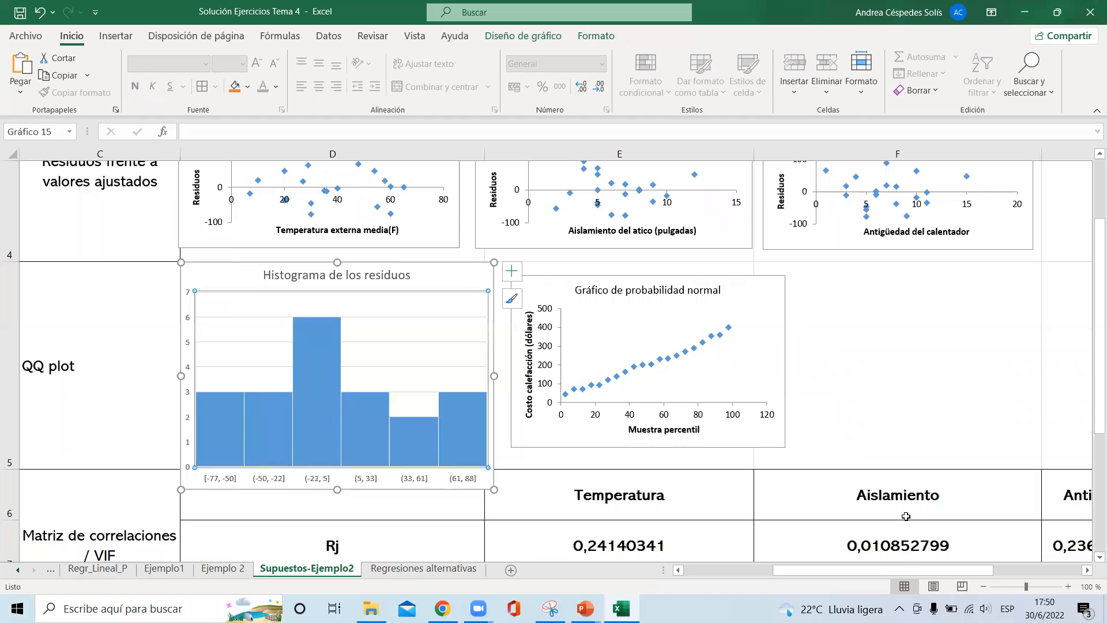
Add a trendline to the data series of the normal probability chart beside the residual histogram
left_click(687, 353)
right_click(687, 353)
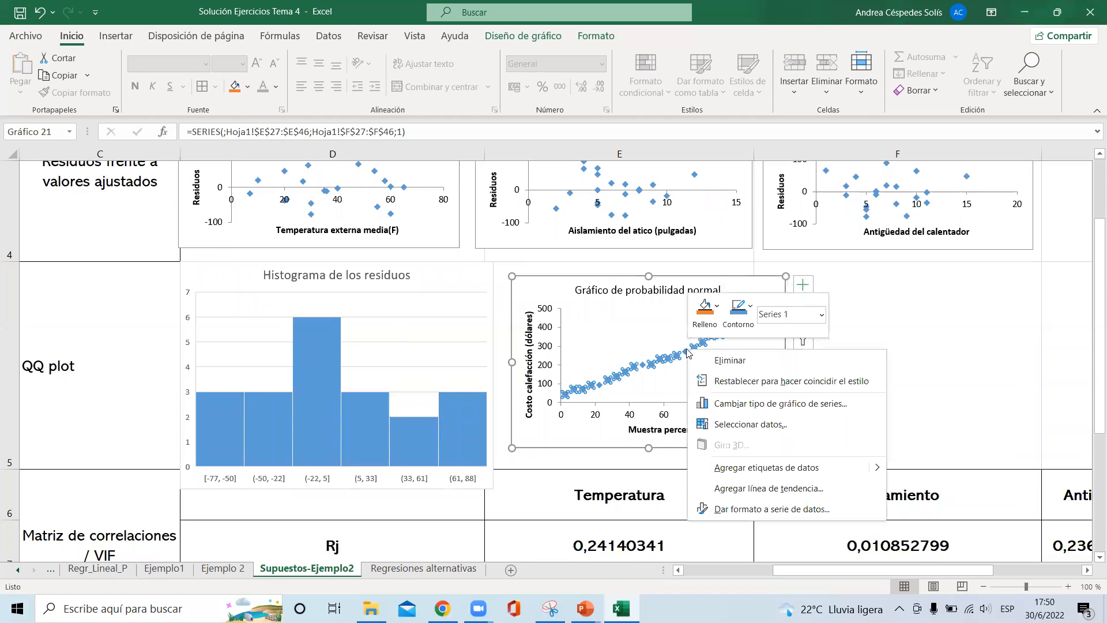
left_click(776, 485)
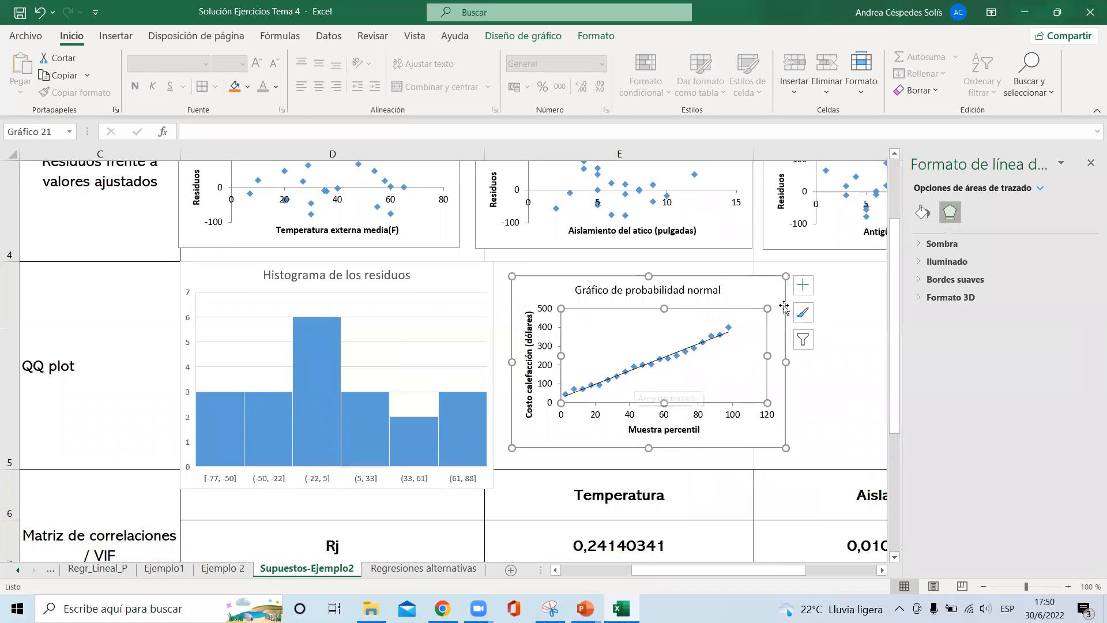
left_click(854, 394)
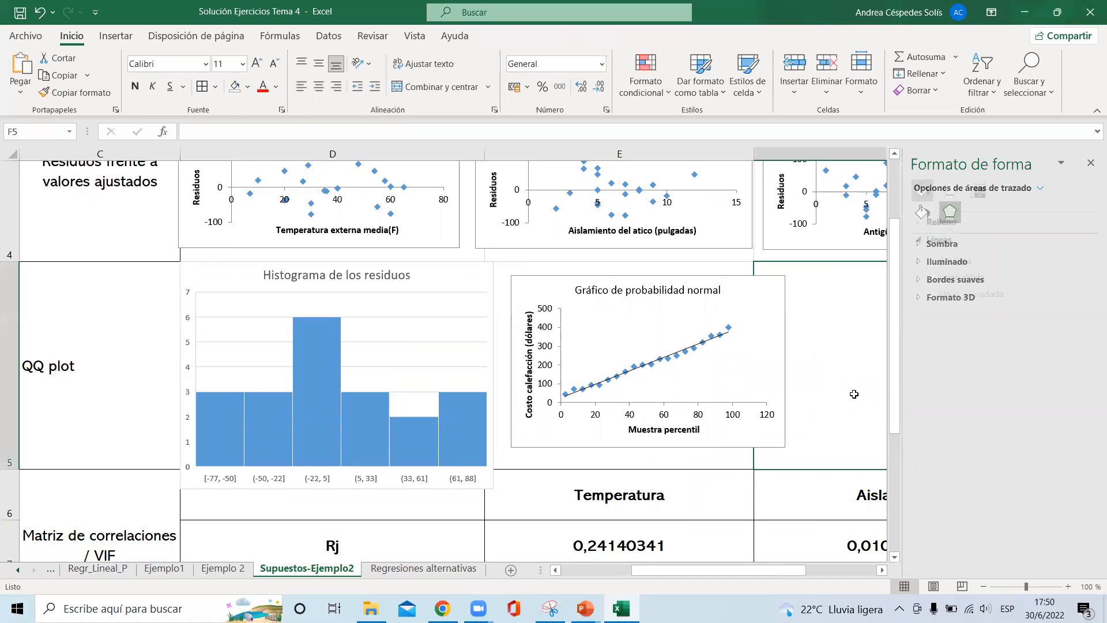
Review the residual histogram and the written assumptions on residual normality, multicollinearity and residual independence
left_click(445, 325)
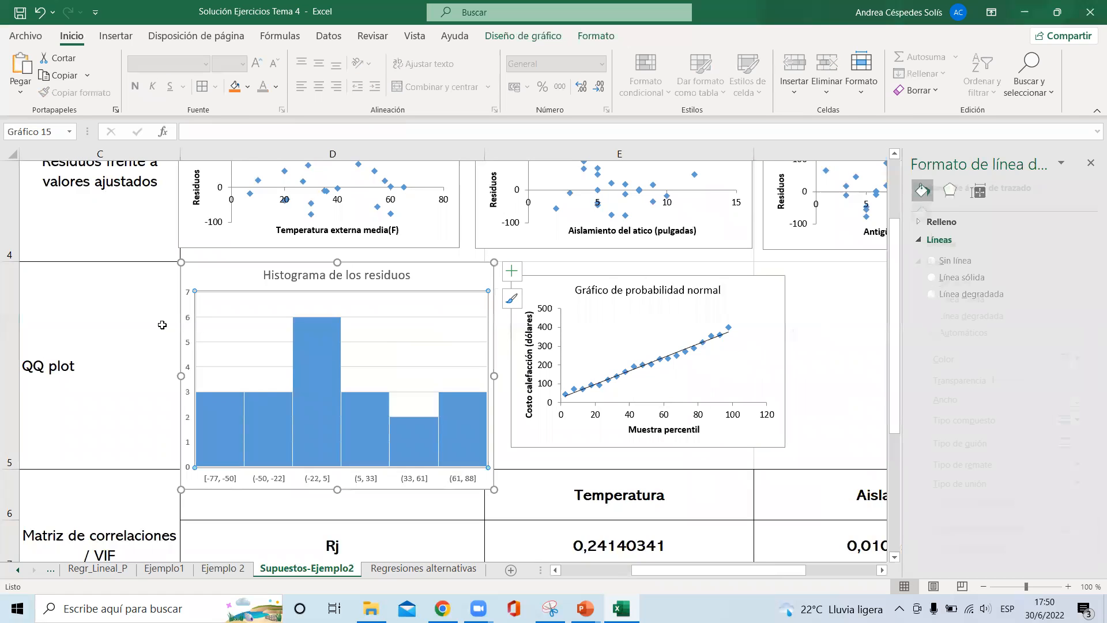
left_click(158, 321)
scroll(158, 321, "left", 5)
left_click(158, 325)
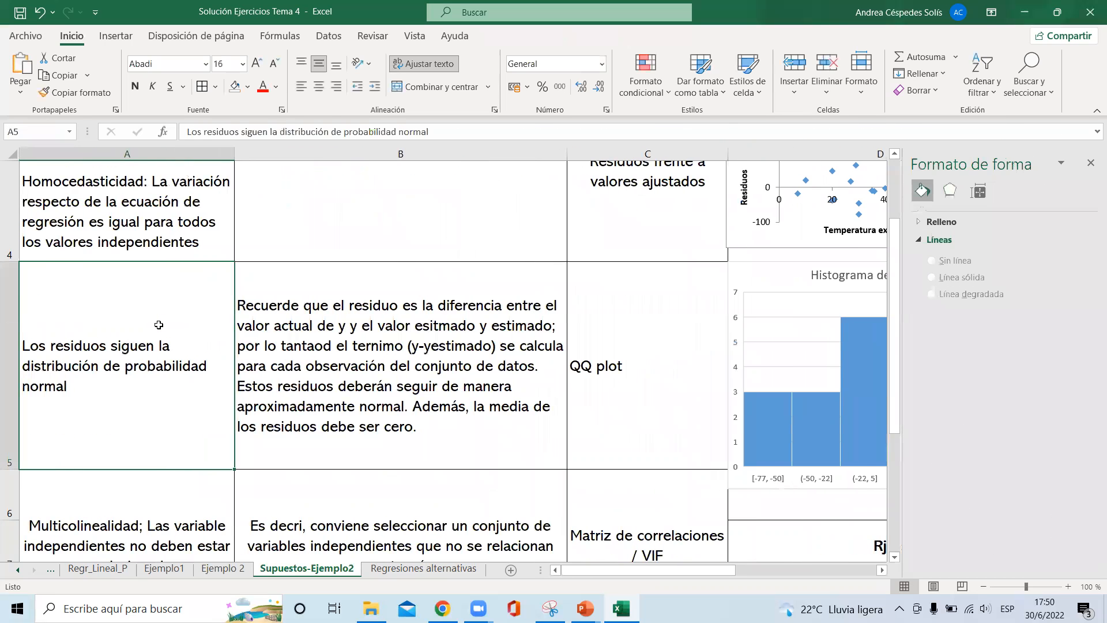
key("Right")
key("Right")
key("Right")
key("Down")
key("Down")
key("Down")
key("Down")
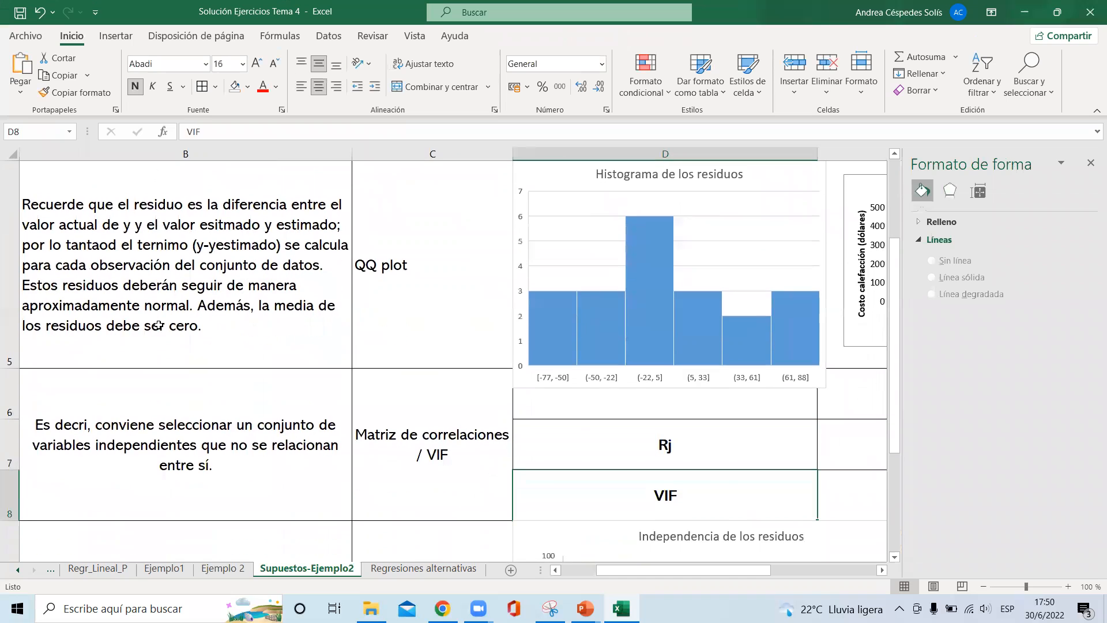
key("Left")
key("Left")
key("Left")
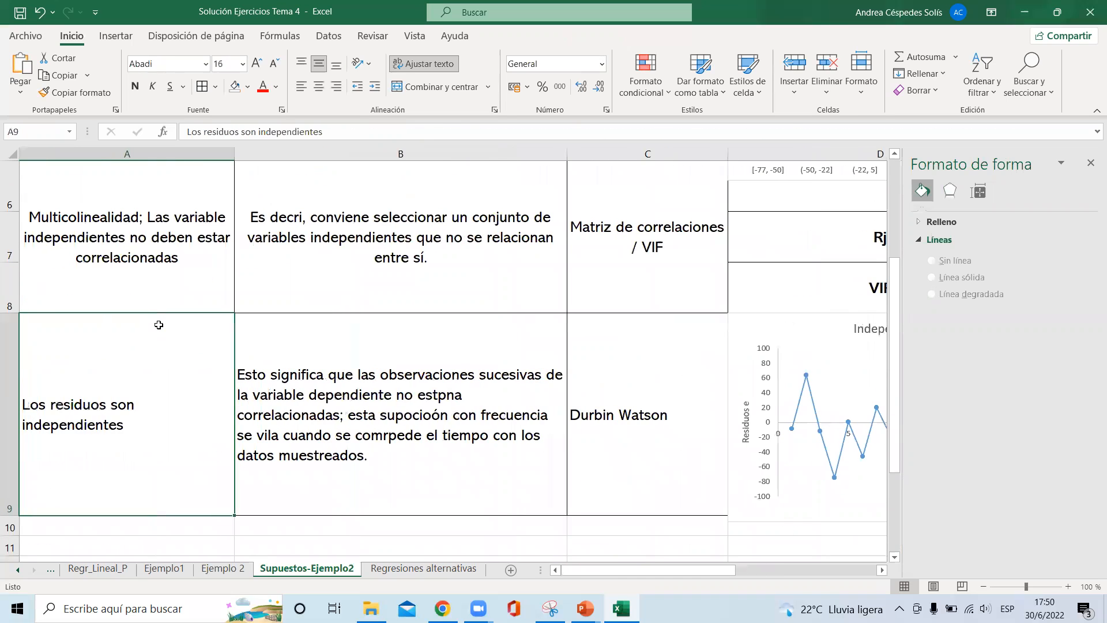
Examine the Independencia de los residuos chart in the Durbin Watson row
key("Right")
key("Right")
key("Right")
key("Right")
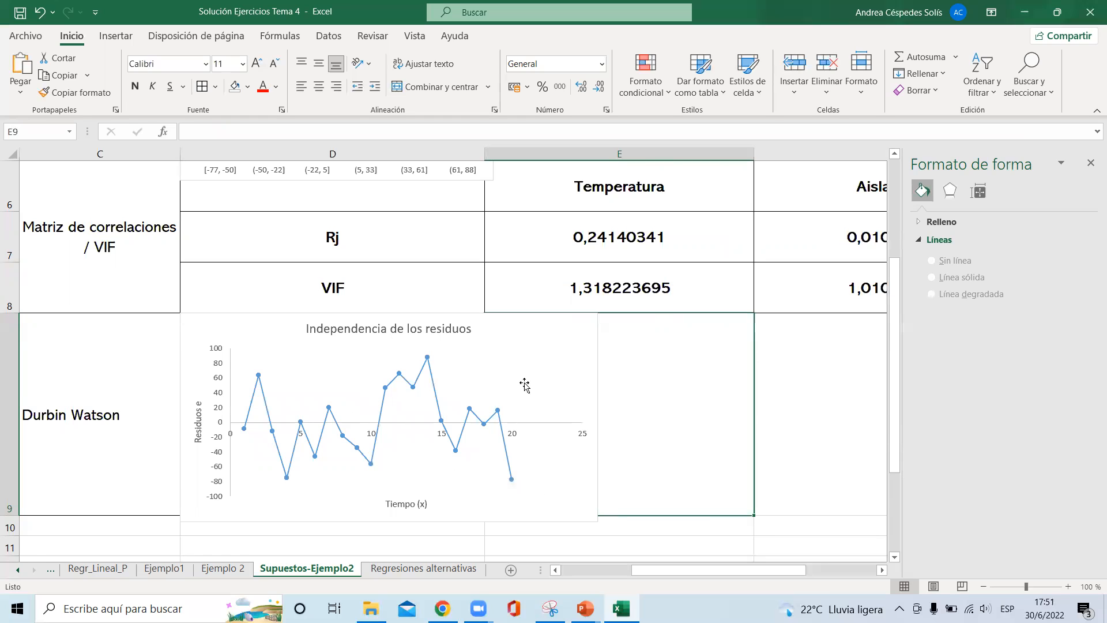
left_click(572, 388)
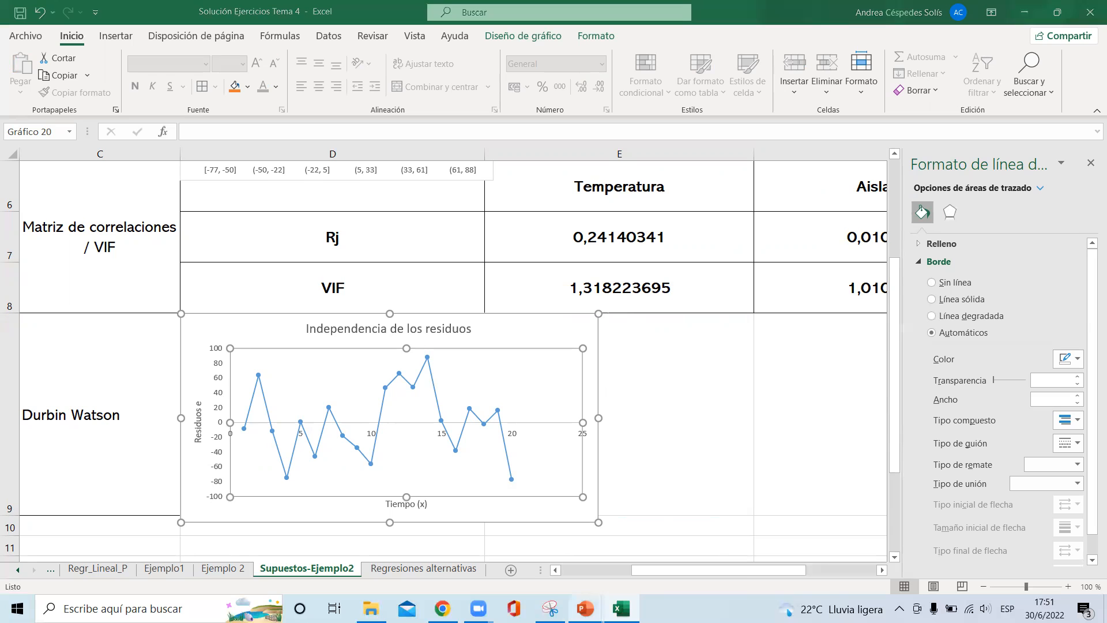
Switch to the PowerPoint presentation, consult slide 14 on independence, and return to the Excel workbook
mouse_move(585, 605)
left_click(497, 552)
left_click(114, 265)
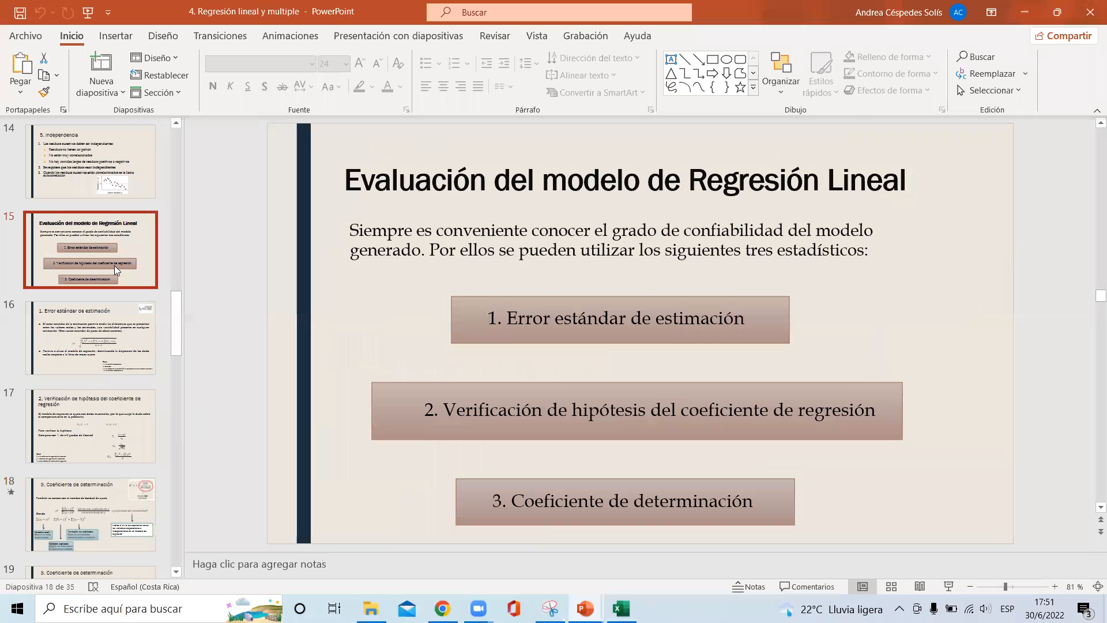
key("Up")
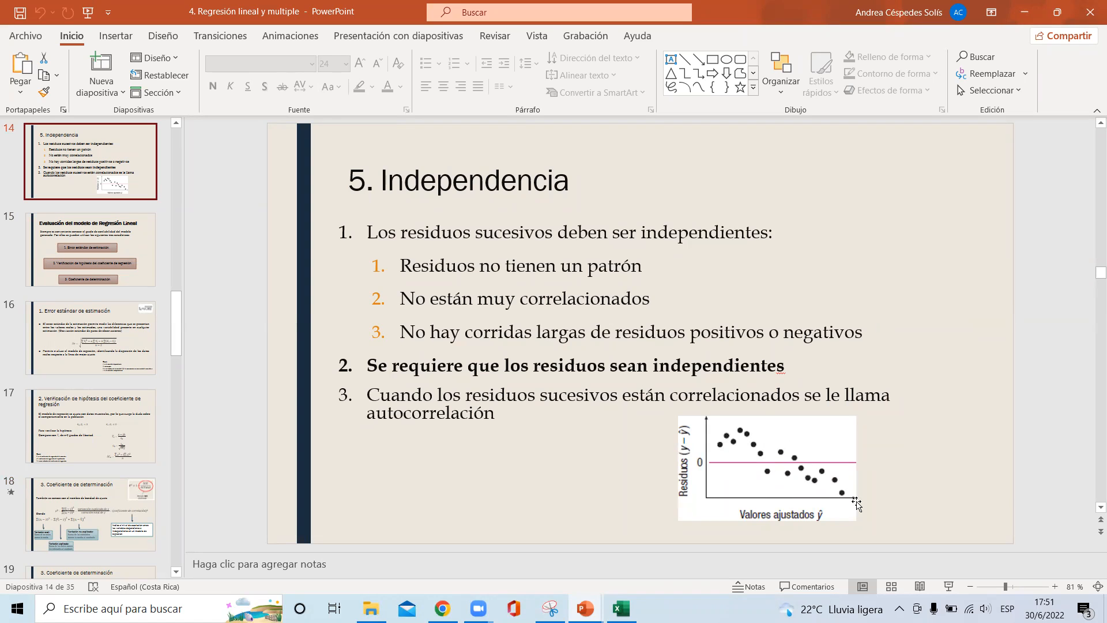
left_click(621, 608)
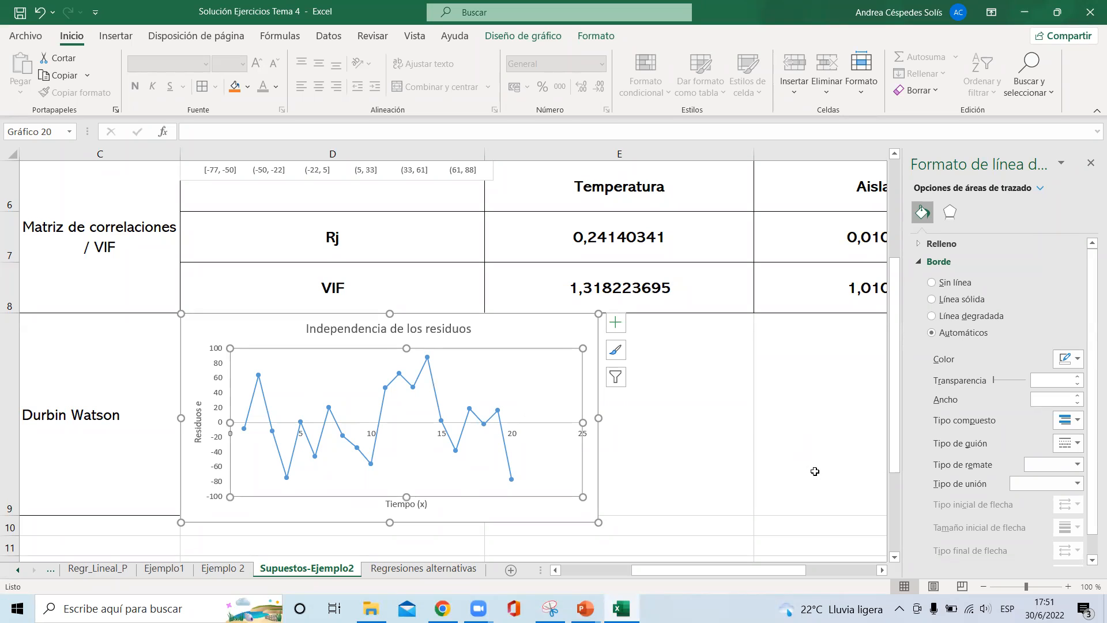
Check the Temperatura column of the VIF table, and switch to slide 13 on multicollinearity in PowerPoint
left_click(643, 251)
key("Up")
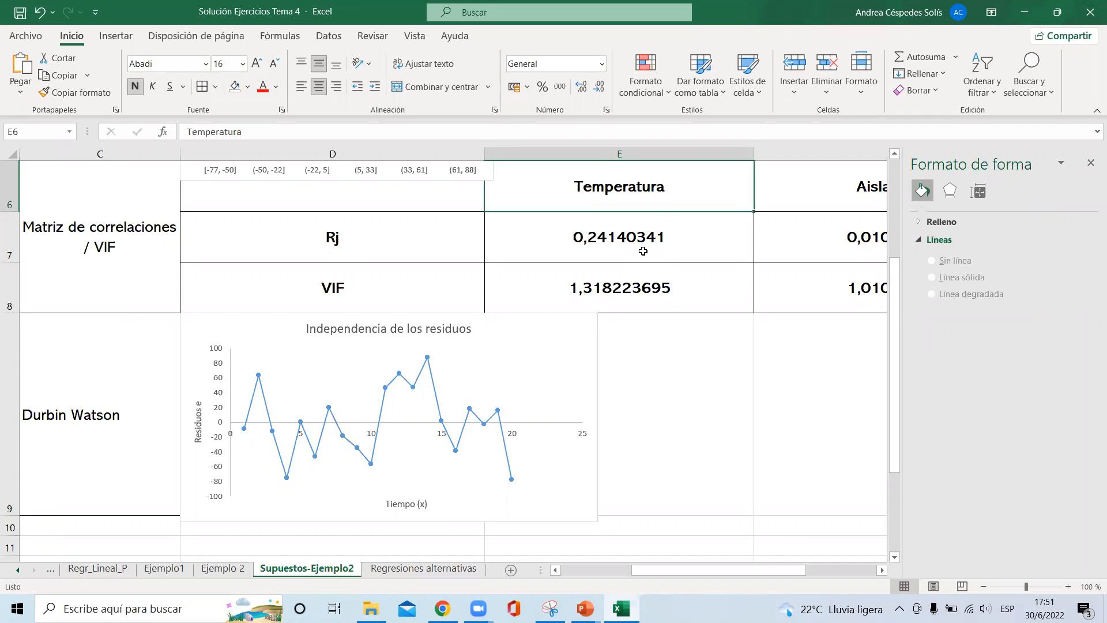
mouse_move(585, 608)
left_click(511, 547)
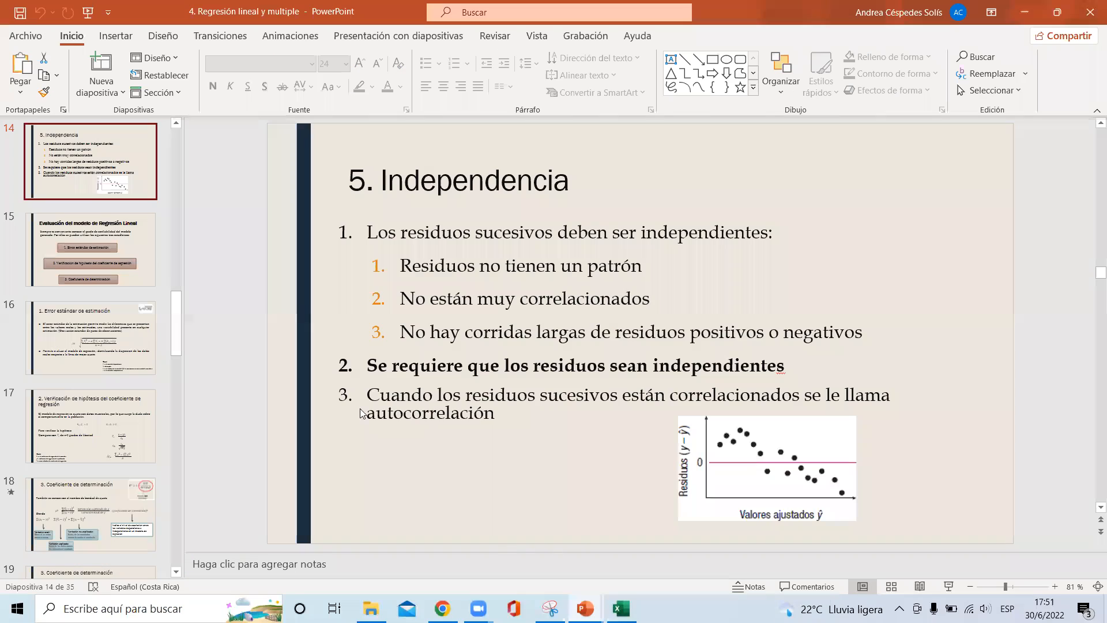
left_click(74, 235)
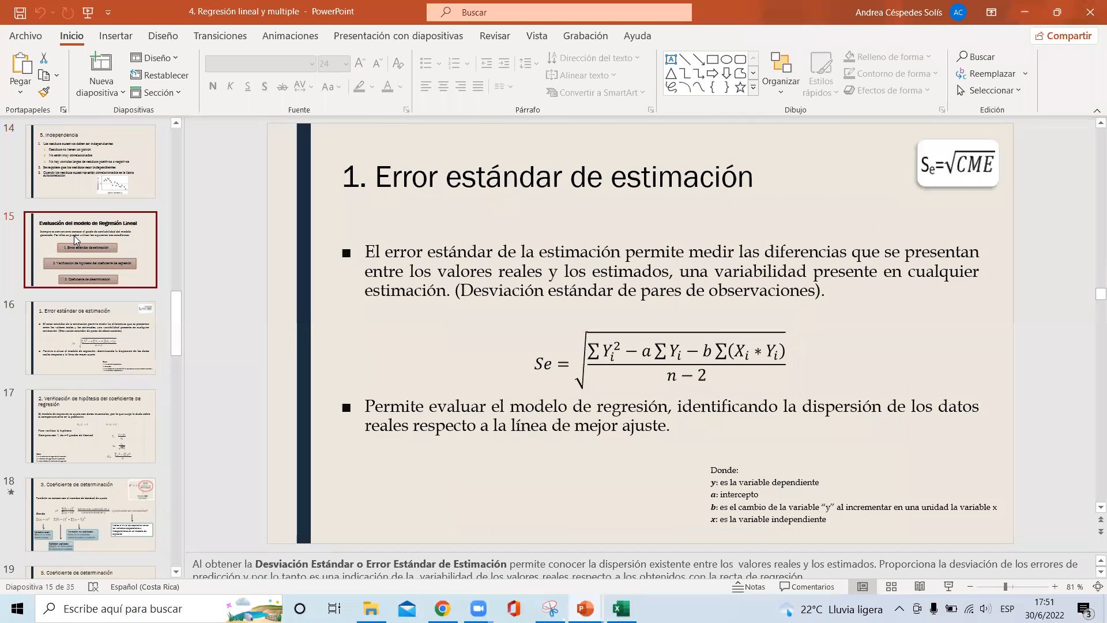
key("Up")
key("Up")
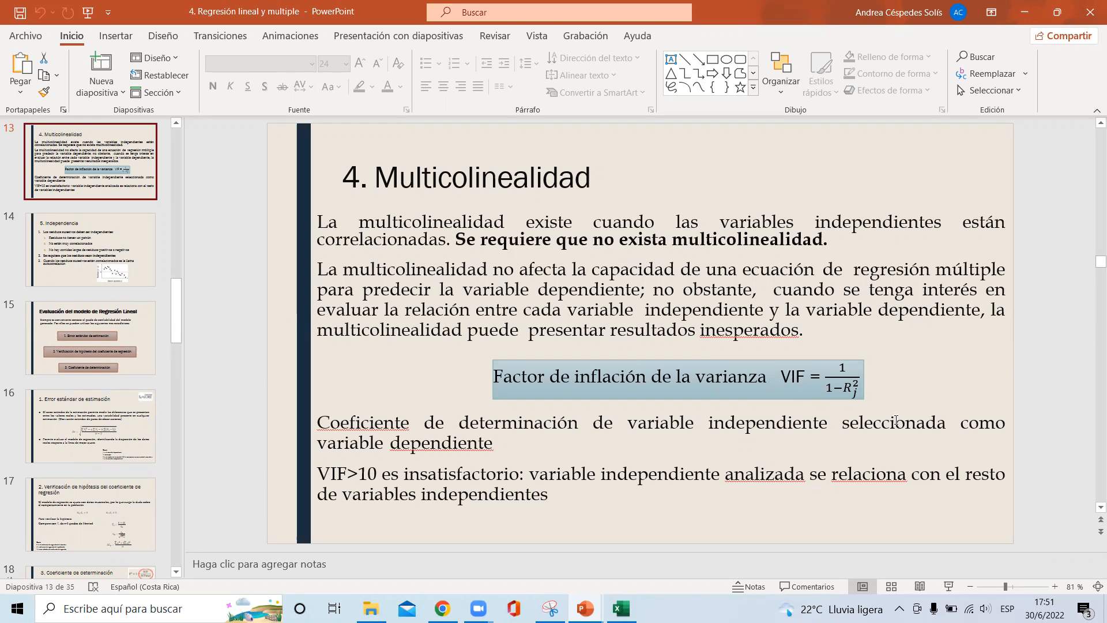
Highlight "Coeficiente de determinación" and then "VIF>10" in the multicollinearity slide's text
double_click(573, 429)
left_click(318, 423, "shift")
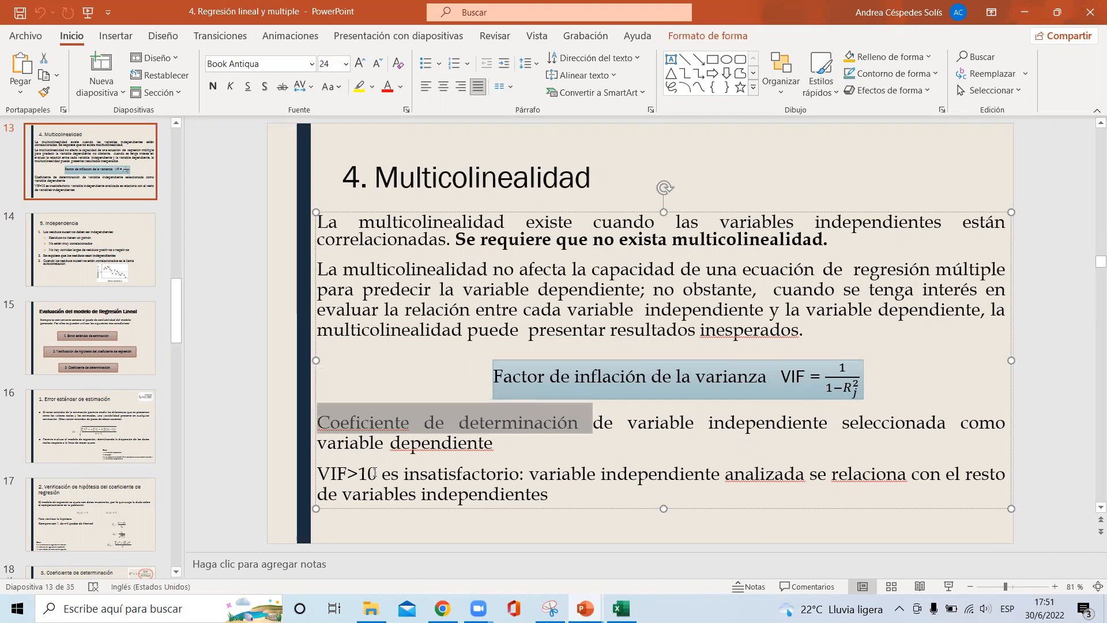
left_click_drag(381, 474, 317, 474)
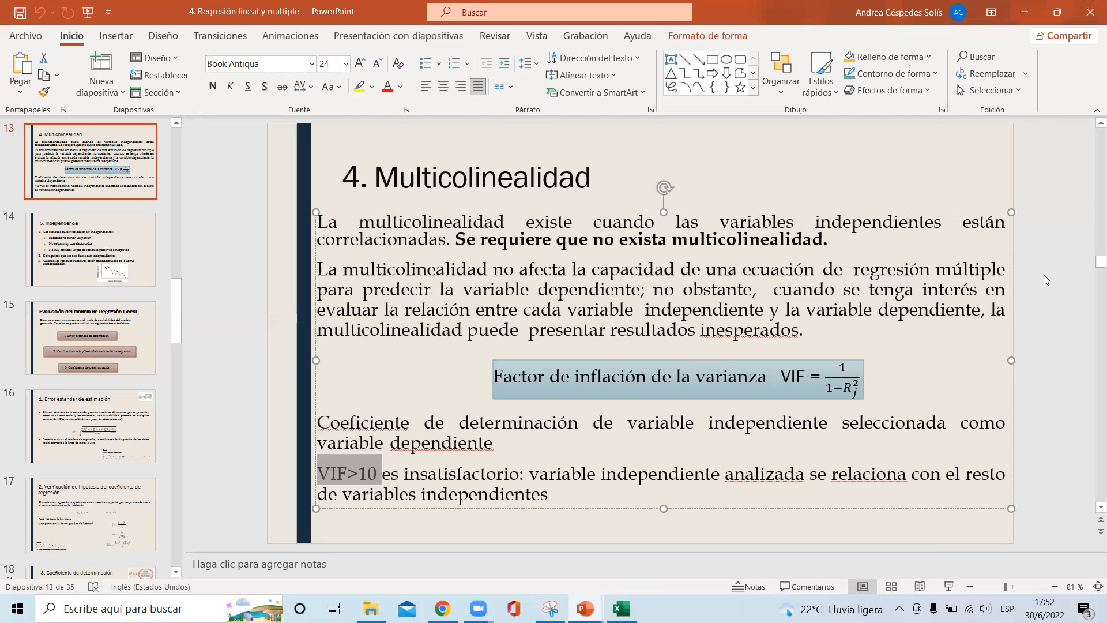
Return to the Excel workbook and inspect the formula behind the Rj value for Temperatura in E7
left_click(1024, 12)
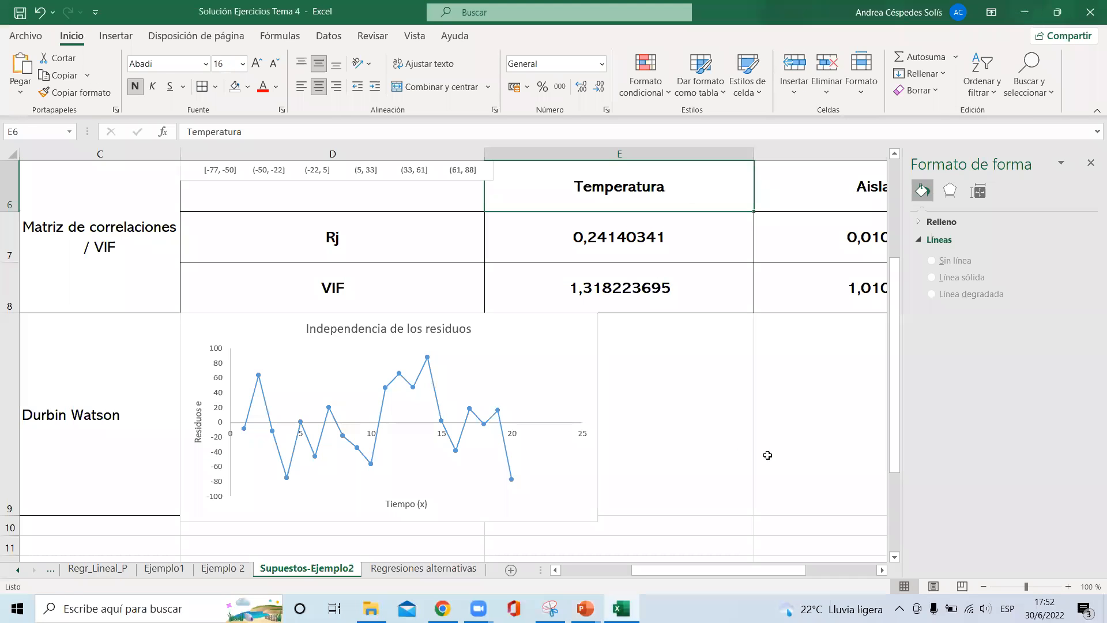
left_click(671, 253)
left_click(376, 132)
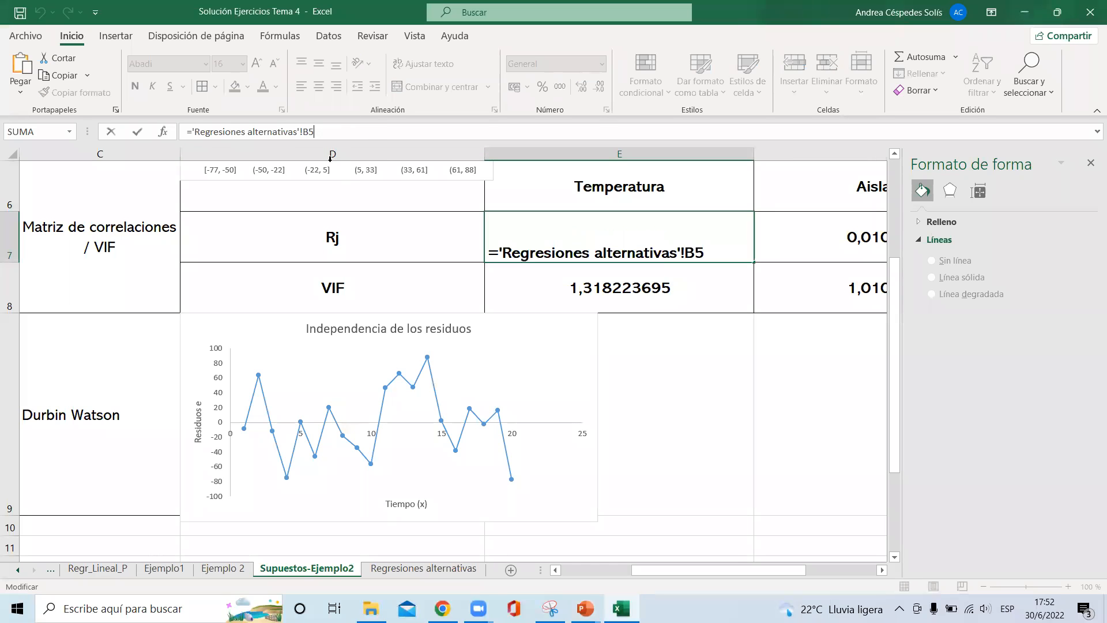
Review the heating data and the regression summary on the Ejemplo 2 sheet
left_click(223, 569)
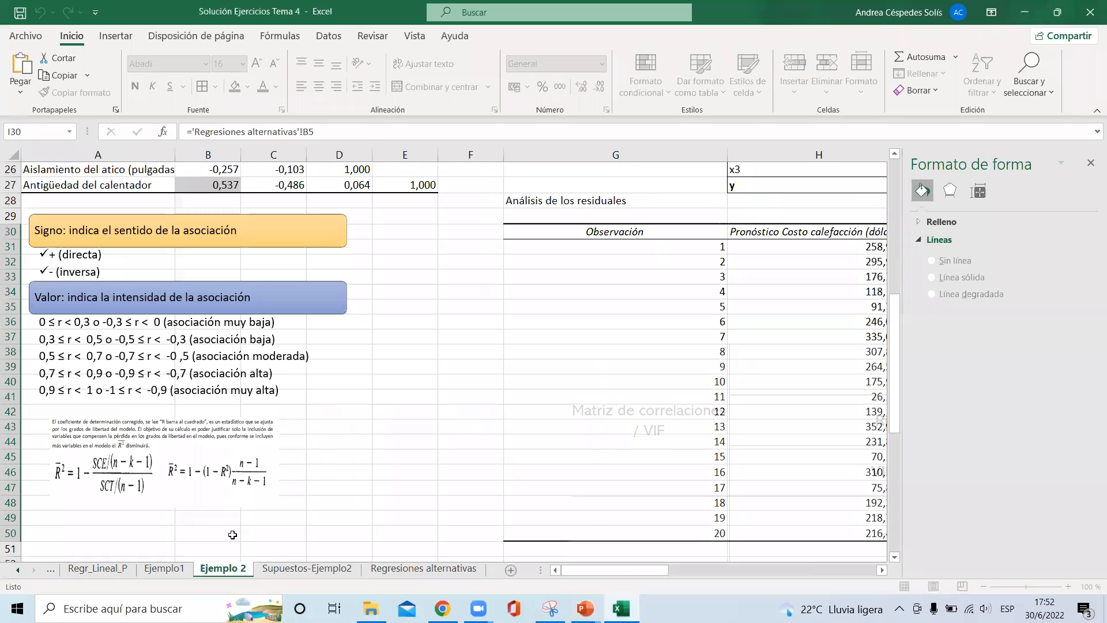
left_click_drag(895, 353, 890, 176)
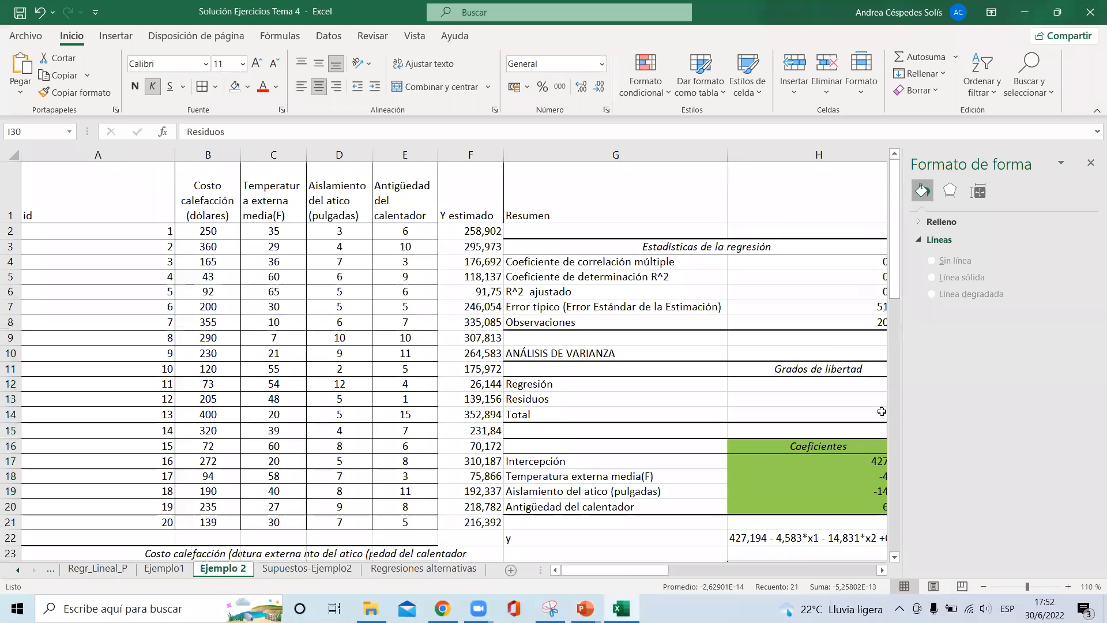
left_click(882, 570)
left_click(881, 569)
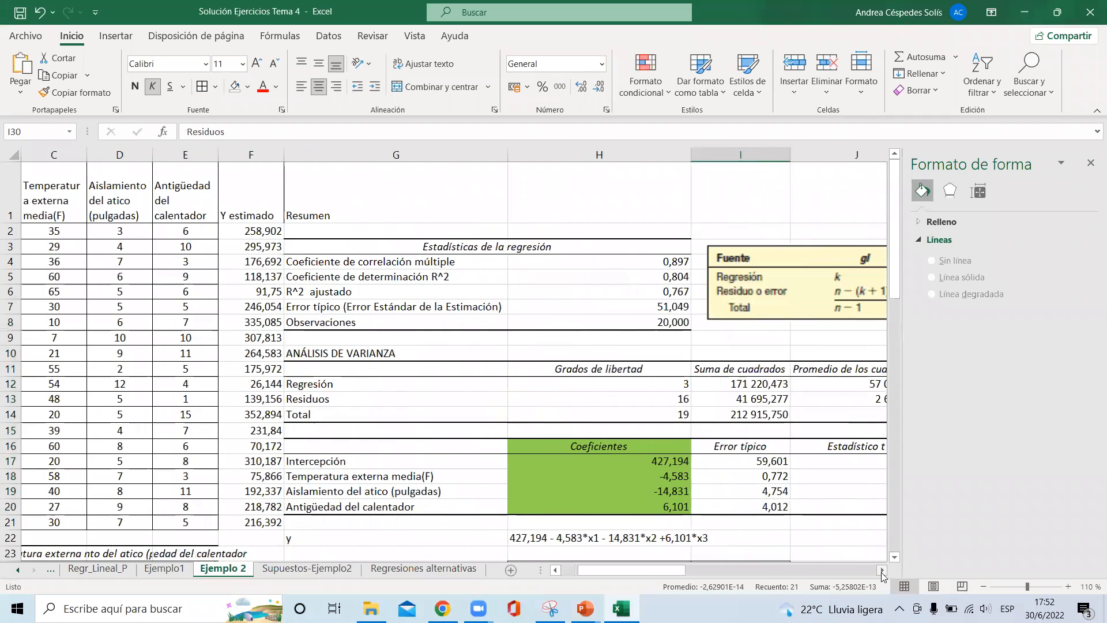
left_click_drag(661, 574, 623, 577)
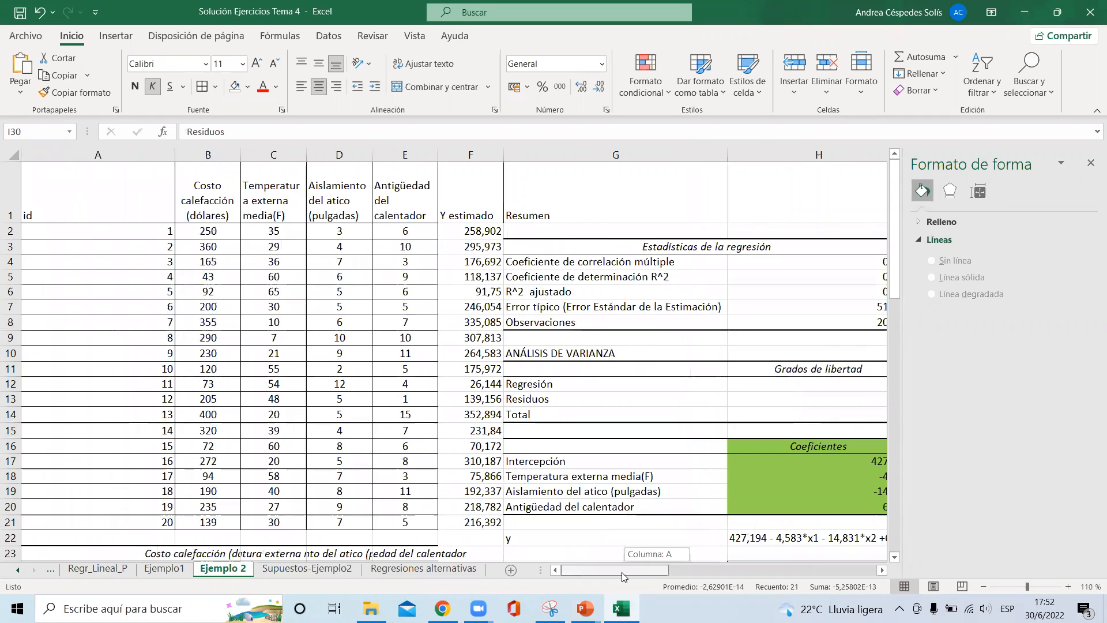
Consult the Regresiones alternativas sheet for the temperature regression, and switch back to the multicollinearity slide in PowerPoint
left_click(423, 569)
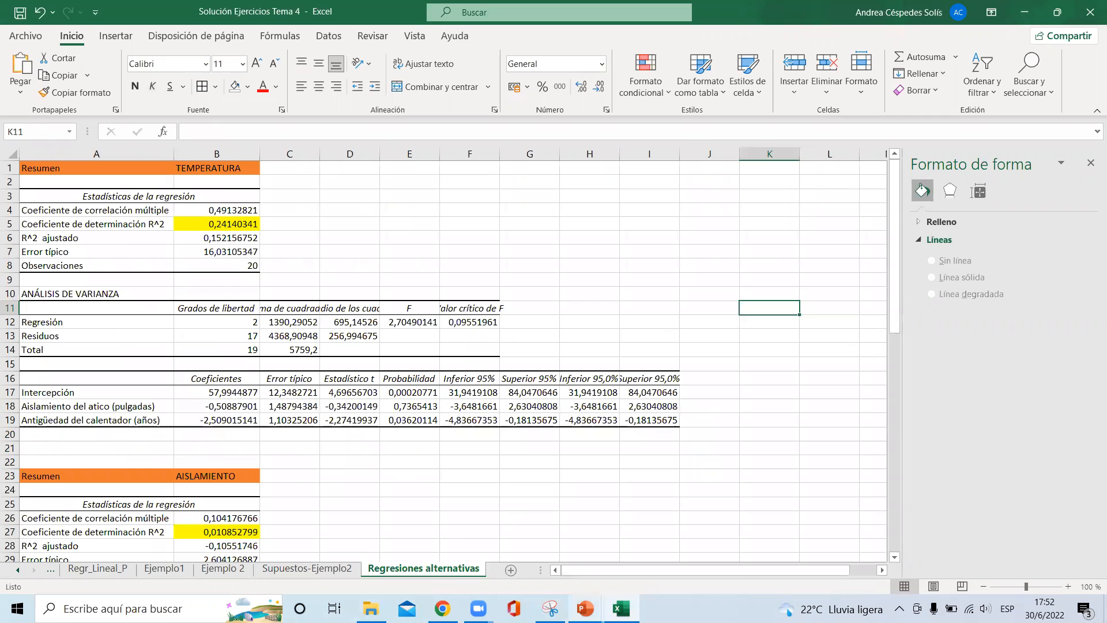
mouse_move(585, 608)
left_click(532, 565)
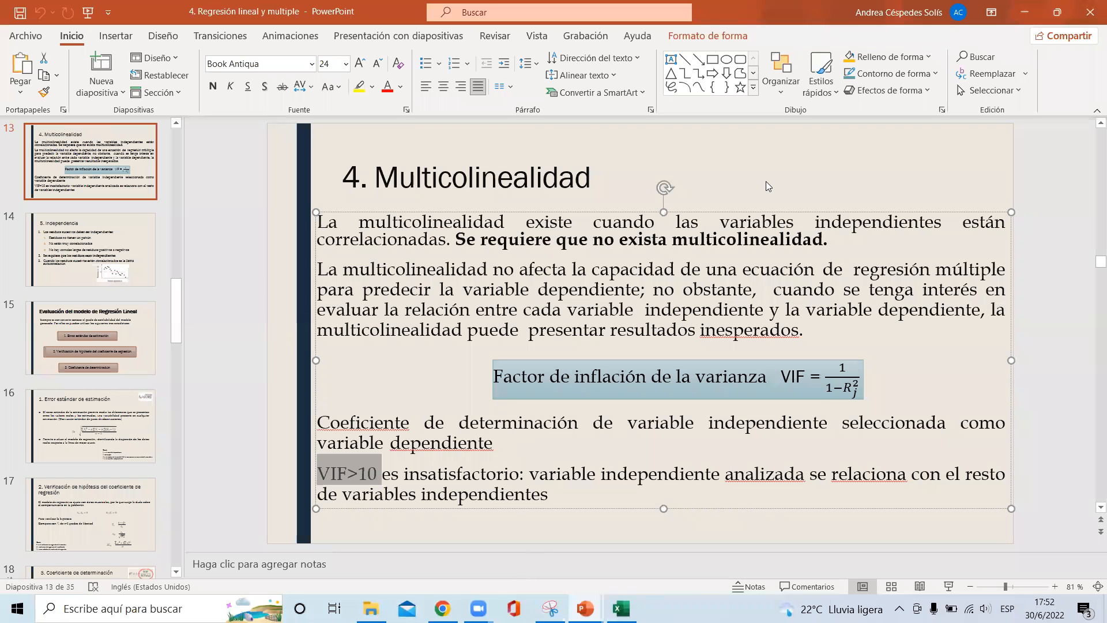
Return to the Excel workbook and inspect the Rj formulas for Temperatura and Aislamiento on the Supuestos-Ejemplo2 sheet
left_click(1034, 6)
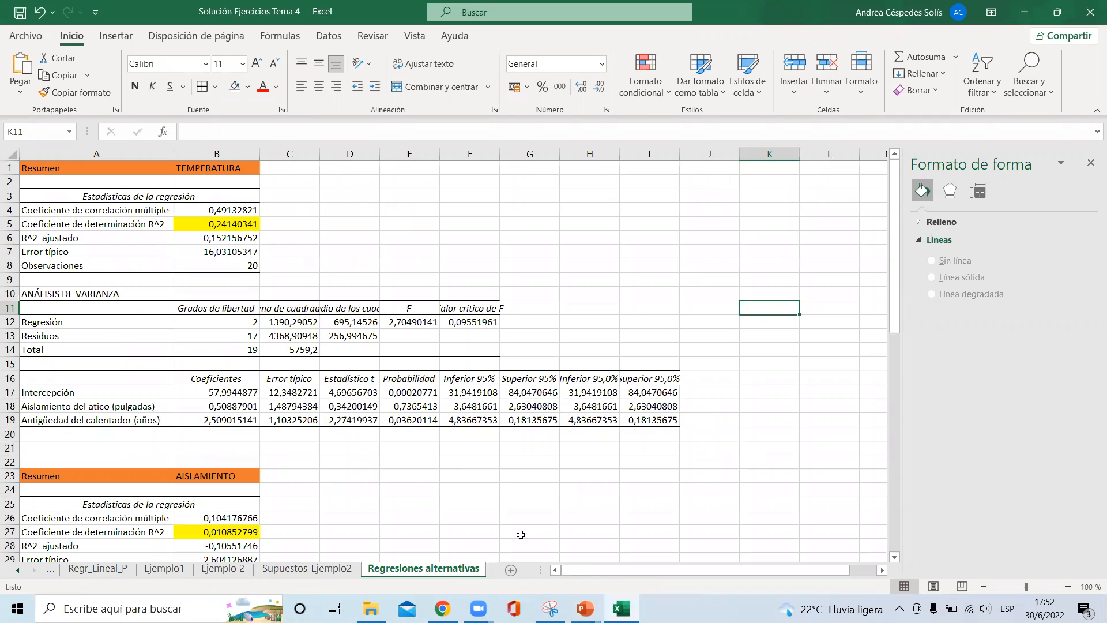
left_click(347, 571)
left_click(680, 170)
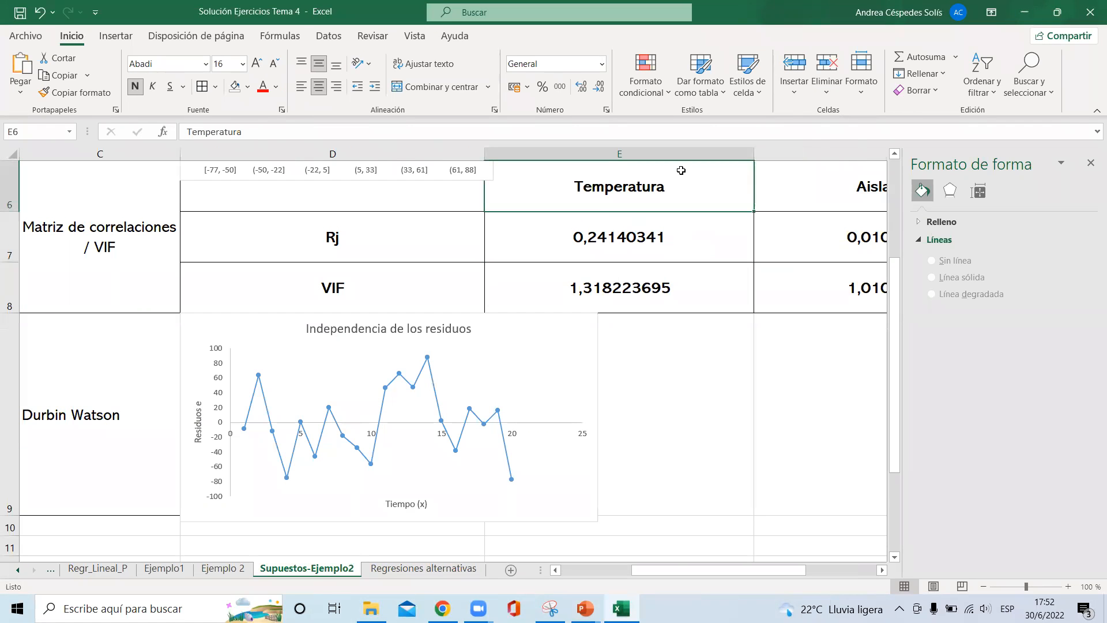
scroll(681, 170, "up", 1)
key("Down")
key("Down")
scroll(681, 171, "down", 2)
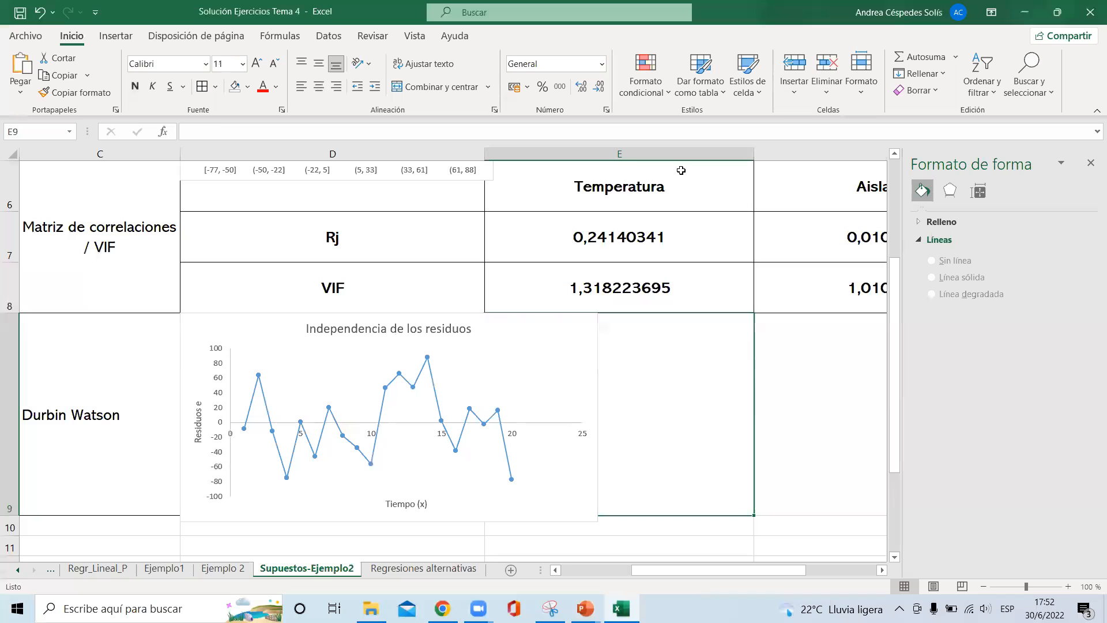
key("Up")
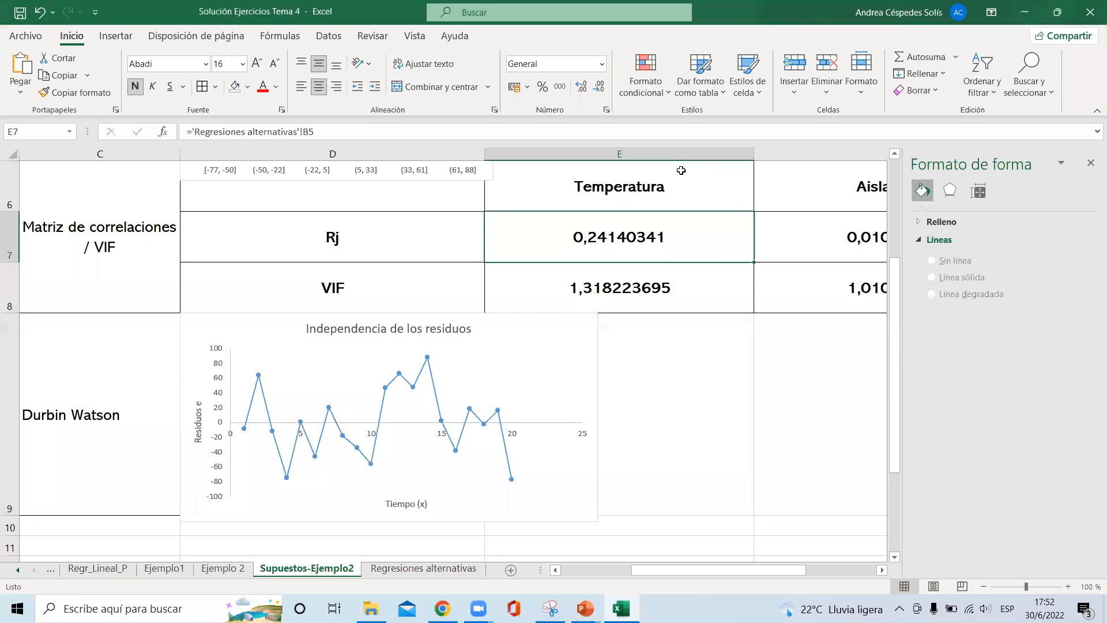
key("Right")
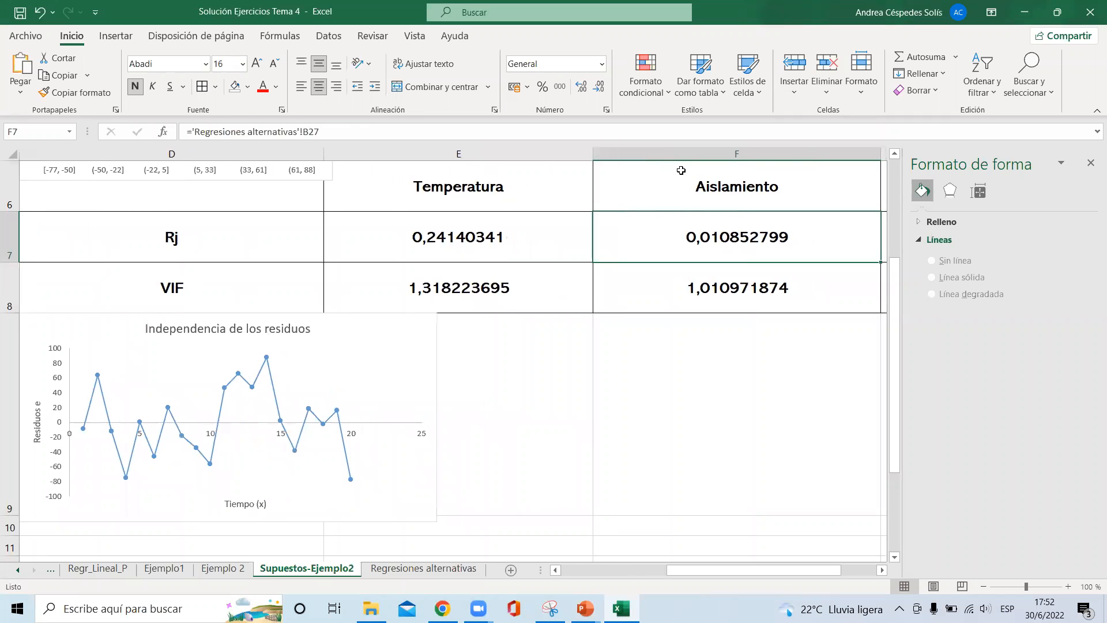
key("Right")
key("Left")
key("Left")
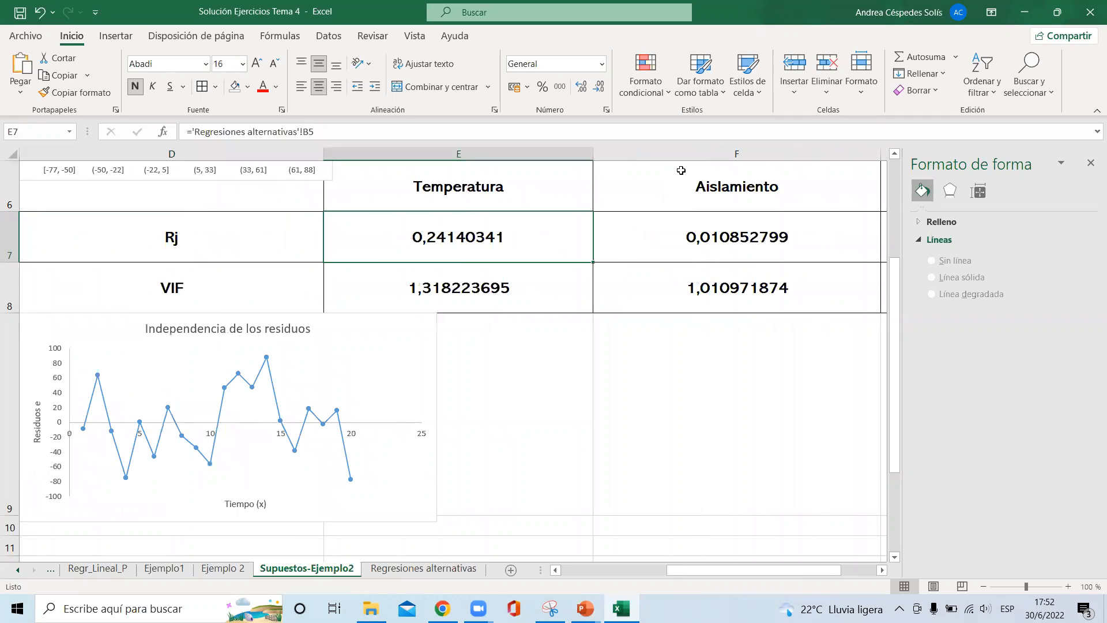
key("Up")
key("Up")
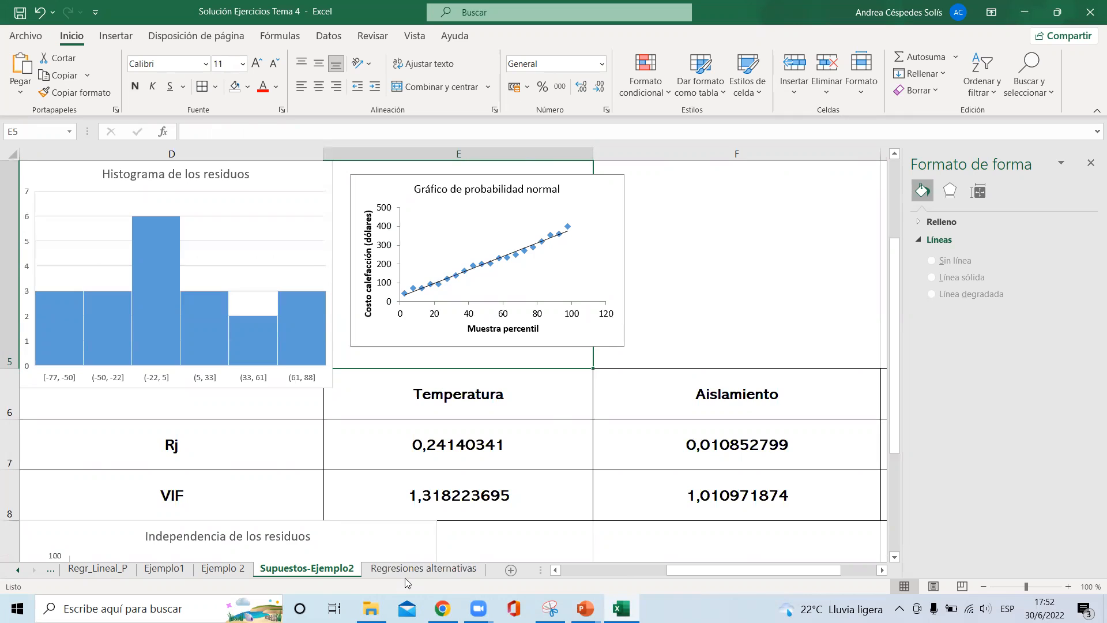
Open the Regresiones alternativas sheet and highlight the temperature regression's coefficient of determination in A5:B5
left_click(427, 569)
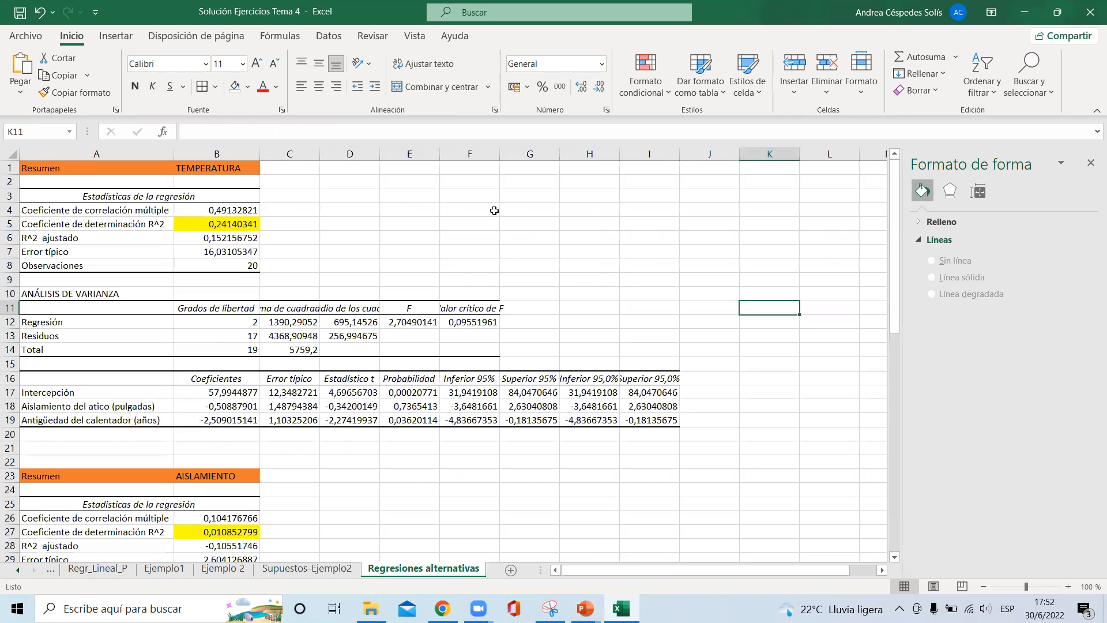
left_click(1068, 587)
left_click(1068, 586)
left_click(1069, 586)
left_click(1068, 586)
left_click(1068, 587)
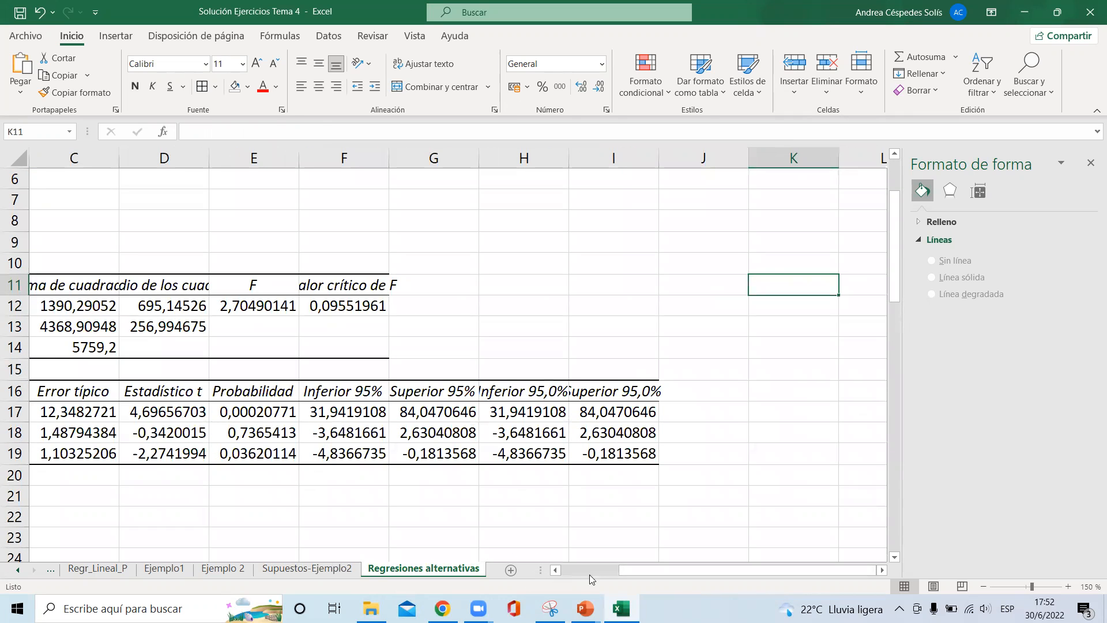
left_click_drag(651, 575, 553, 571)
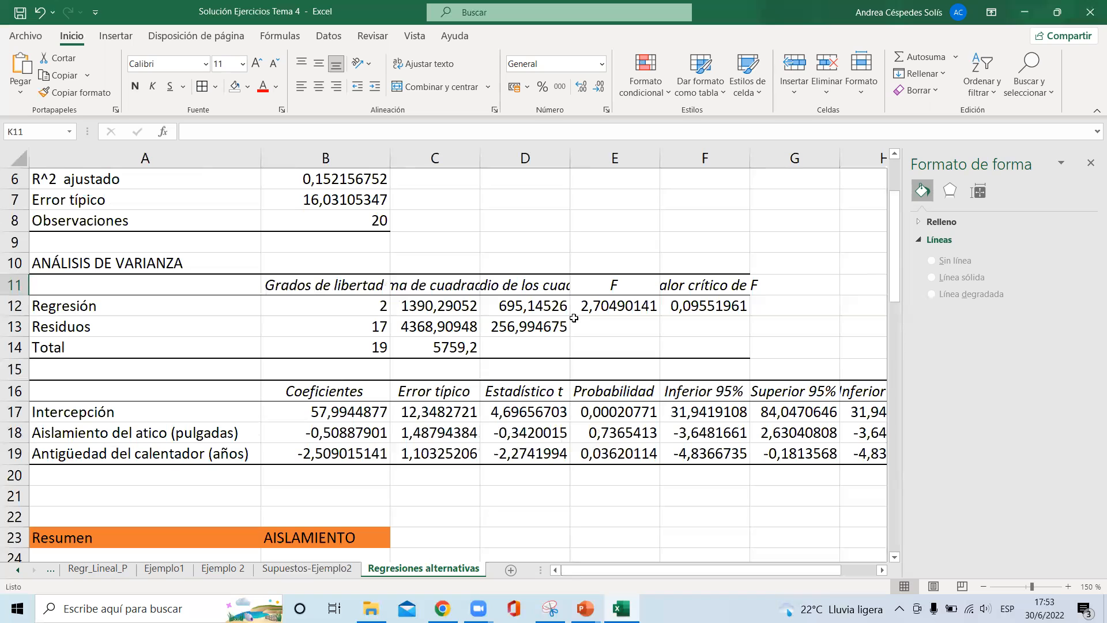
left_click(427, 222)
scroll(897, 161, "up", 2)
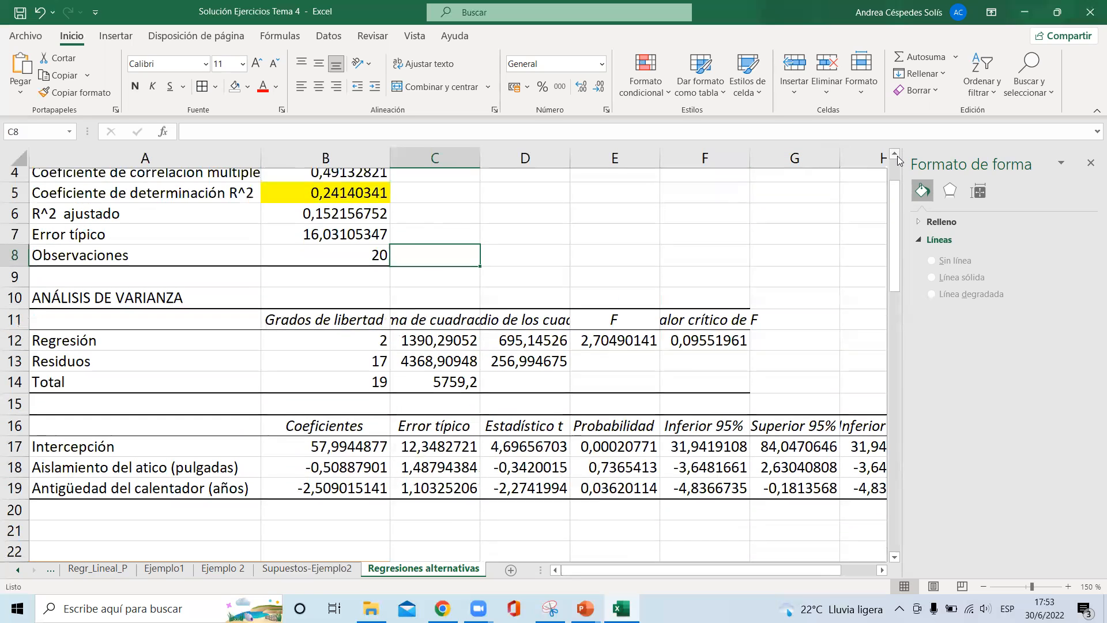
left_click_drag(111, 259, 345, 262)
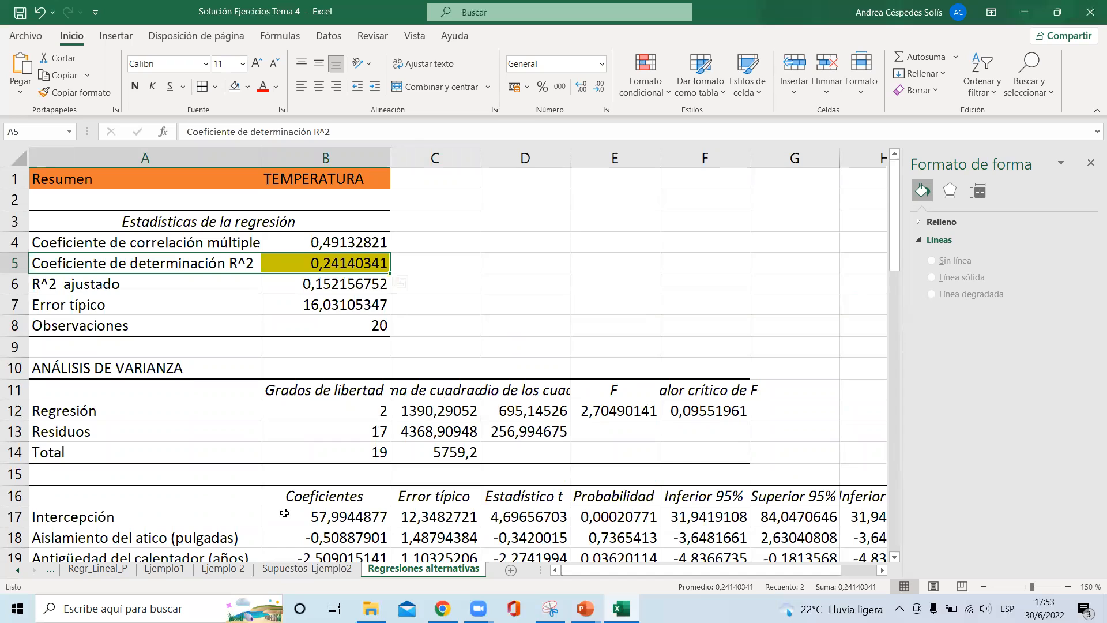
Review the temperature regression's heading, its predictor rows for attic insulation and heater age, and the R^2 value in B5
left_click(360, 183)
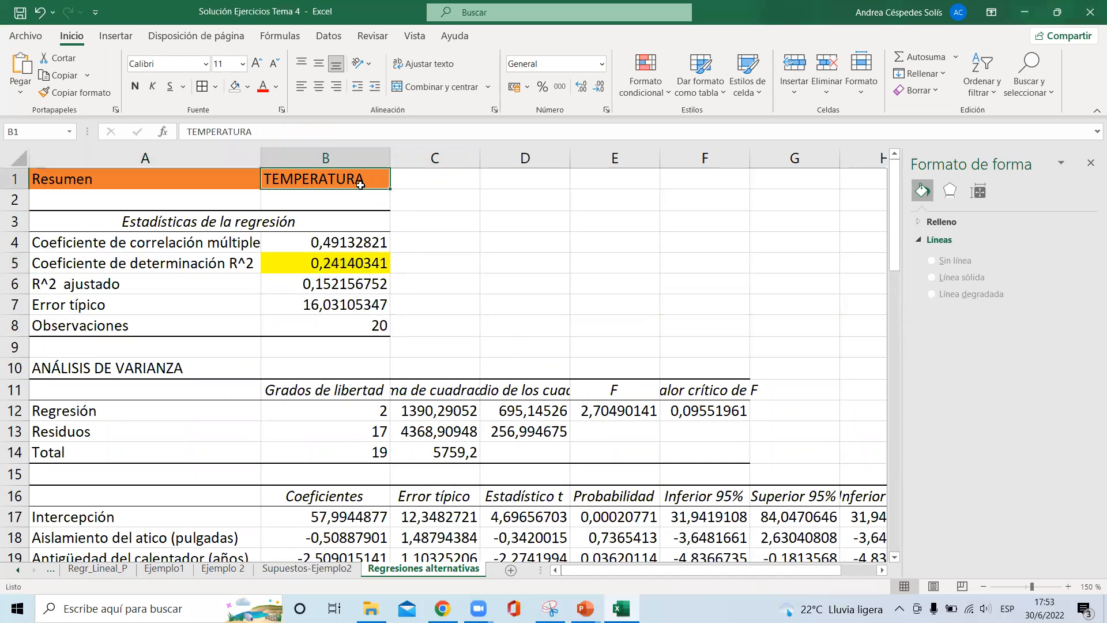
left_click(361, 537)
left_click(372, 558)
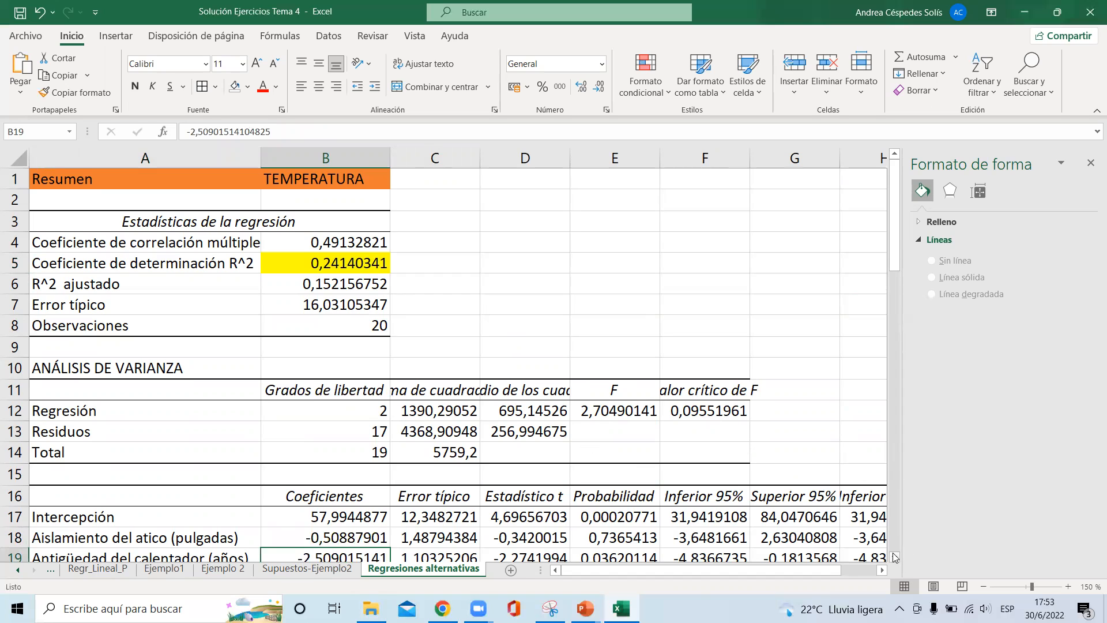
left_click(894, 556)
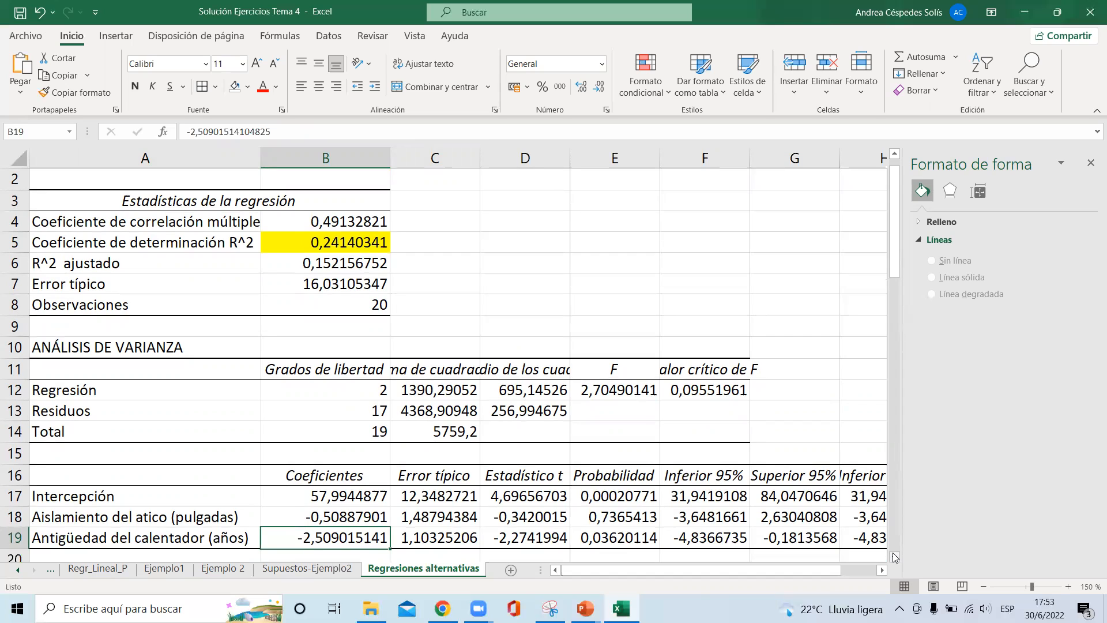
left_click_drag(896, 246, 896, 240)
left_click(327, 256)
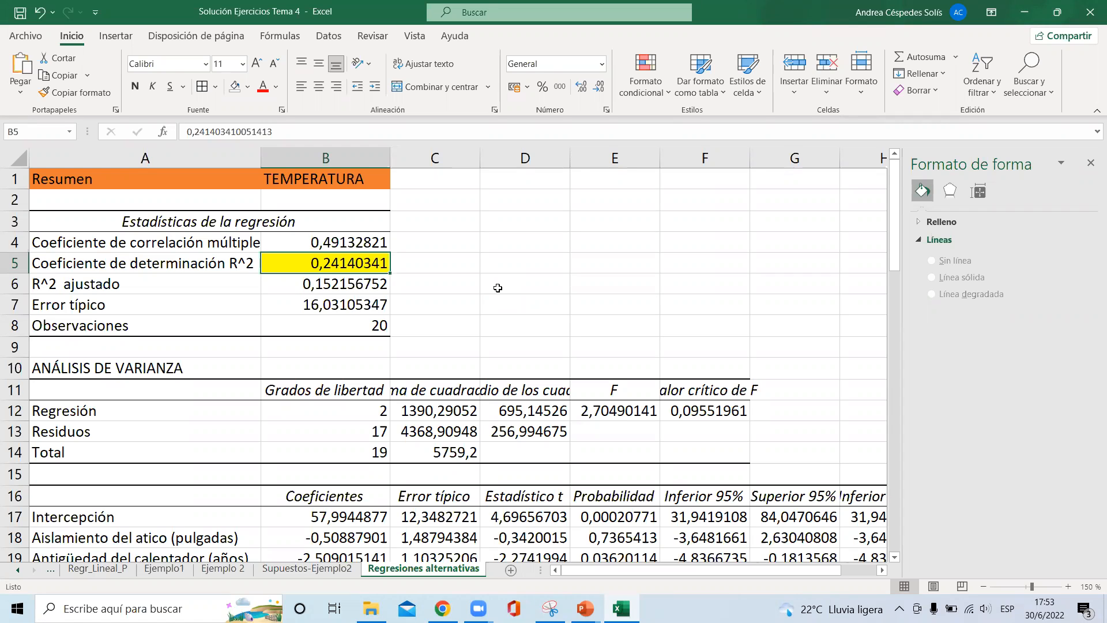
Examine the AISLAMIENTO regression's heading, its heater age and outside temperature coefficients, and its R^2 value in B27
left_click_drag(893, 196, 896, 314)
left_click(368, 278)
scroll(895, 340, "down", 1)
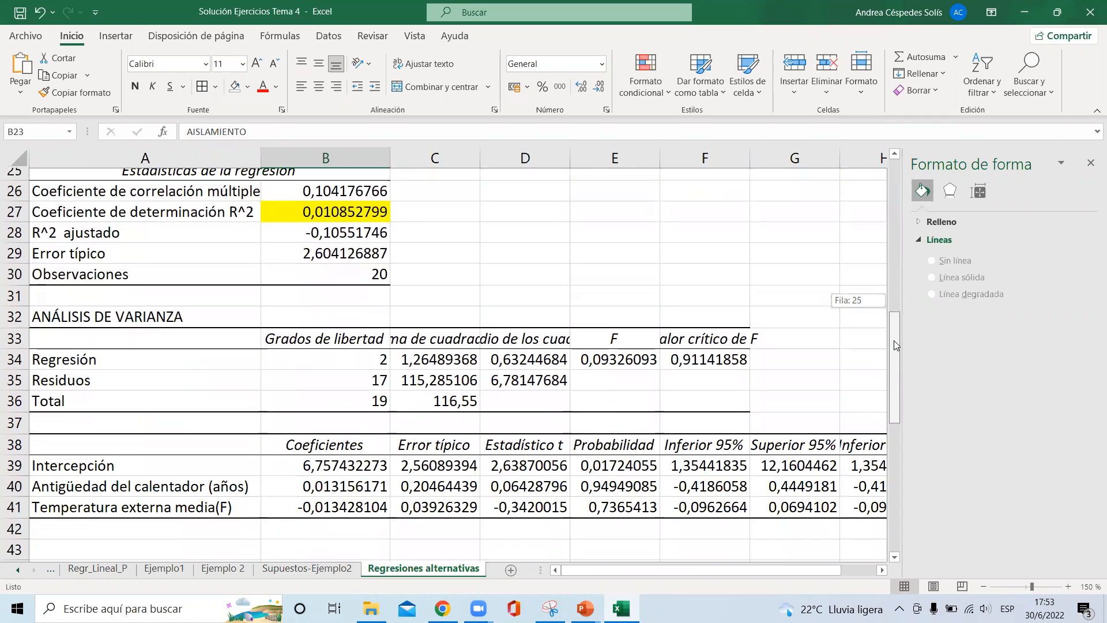
left_click(320, 472)
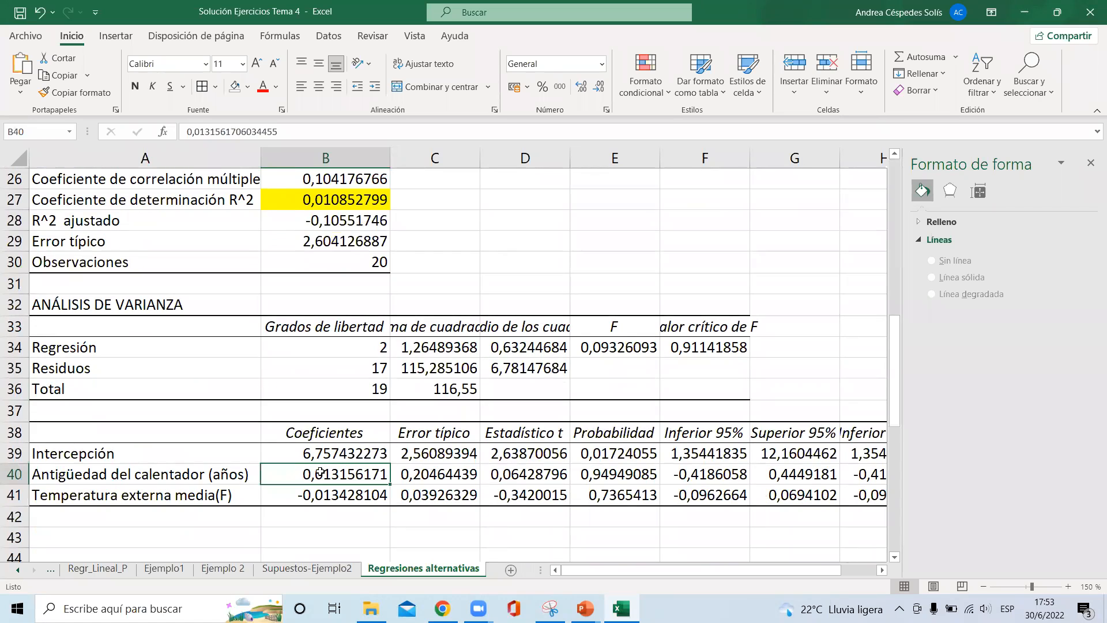
left_click(362, 499)
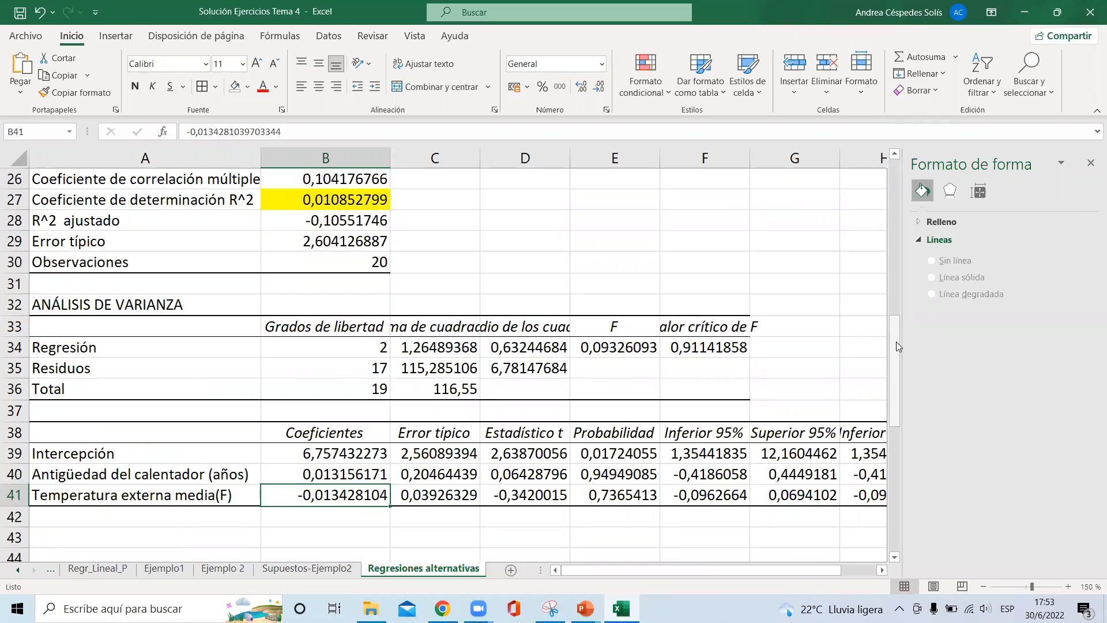
left_click_drag(896, 341, 894, 457)
left_click(375, 239)
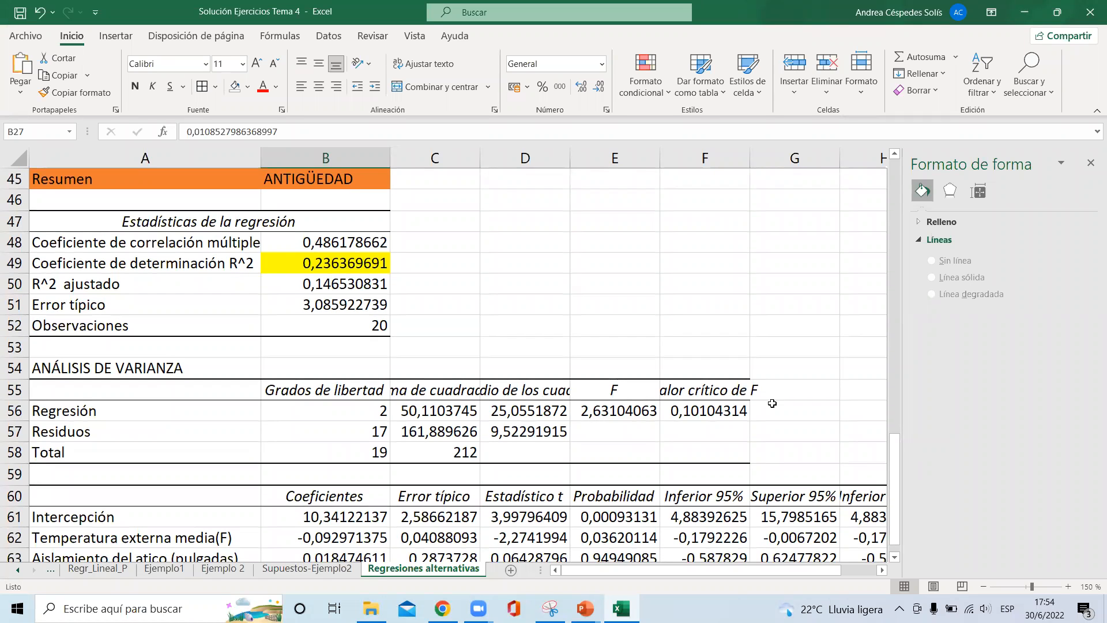
Examine the ANTIGÜEDAD regression's predictor rows, selecting the Temperatura externa media coefficient and its label
scroll(691, 507, "down", 1)
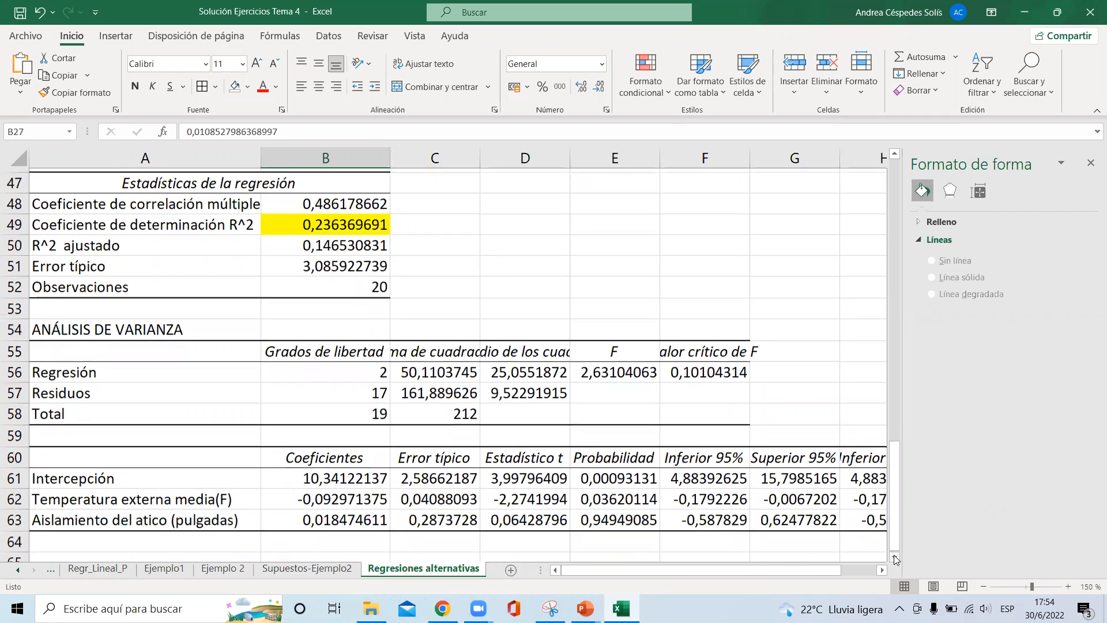
left_click(359, 496)
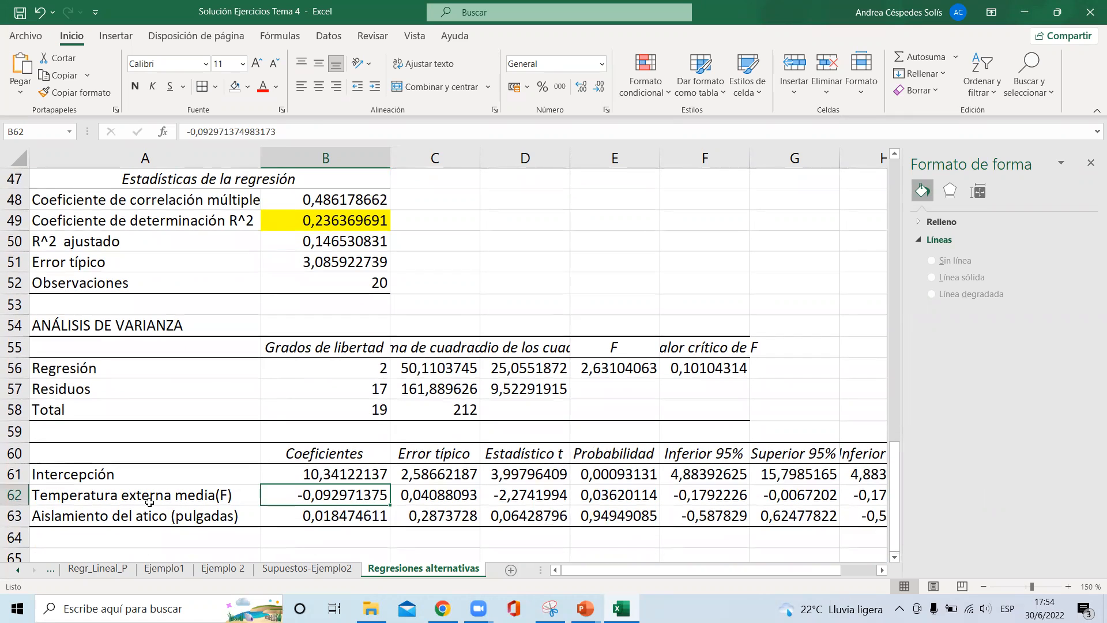
left_click(189, 499)
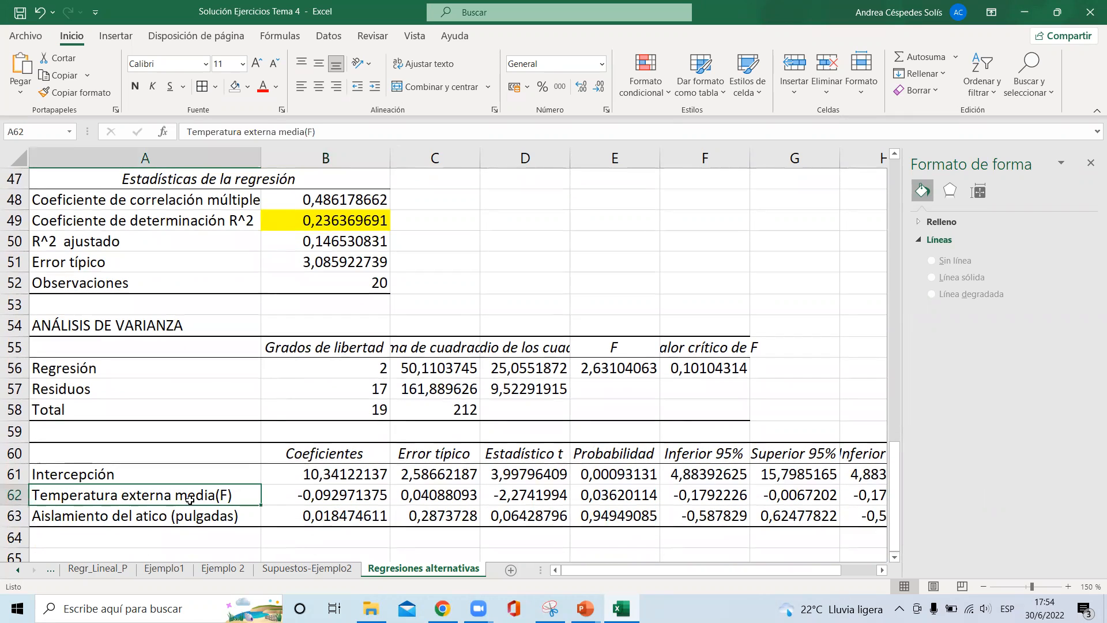
left_click(427, 85)
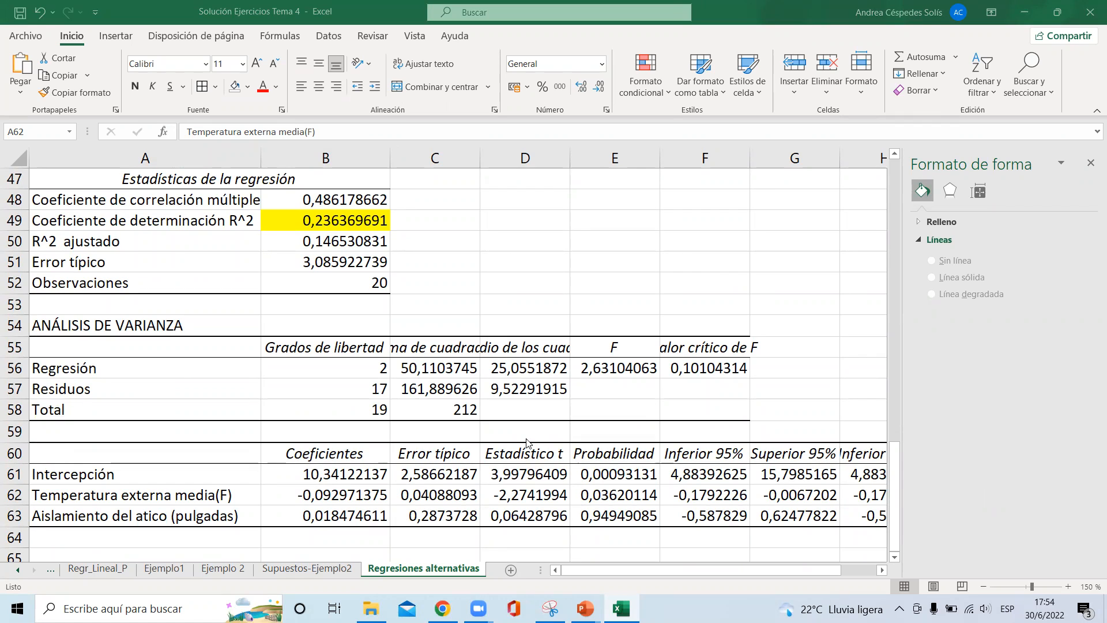
Go back to the TEMPERATURA regression and select its R^2 value in B5
left_click(895, 478)
left_click_drag(896, 460, 905, 136)
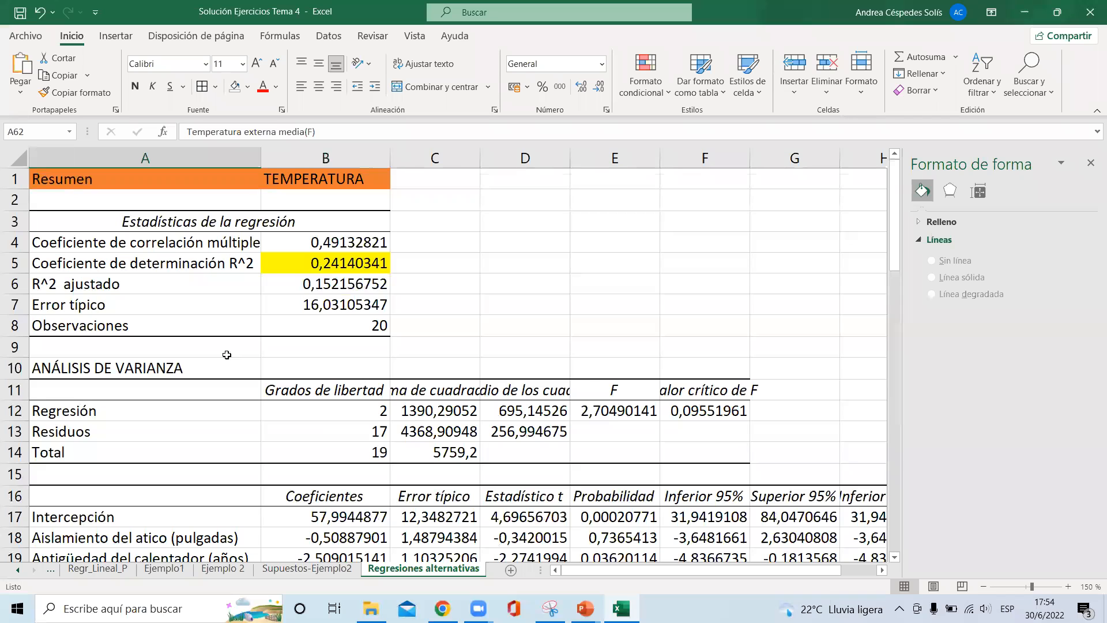
mouse_move(896, 186)
left_mouse_down()
mouse_move(897, 216)
mouse_move(894, 173)
left_mouse_up()
left_click(368, 261)
left_click_drag(219, 258, 344, 261)
left_click(354, 263)
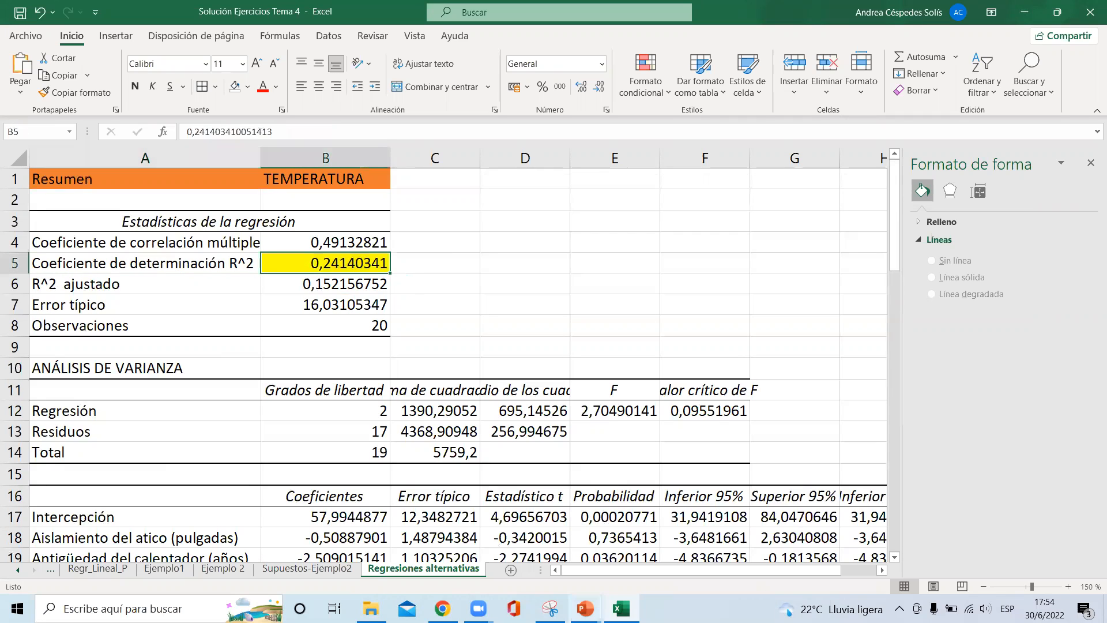
Switch to the multicollinearity slide in PowerPoint and select the VIF equation
mouse_move(585, 608)
left_click(522, 571)
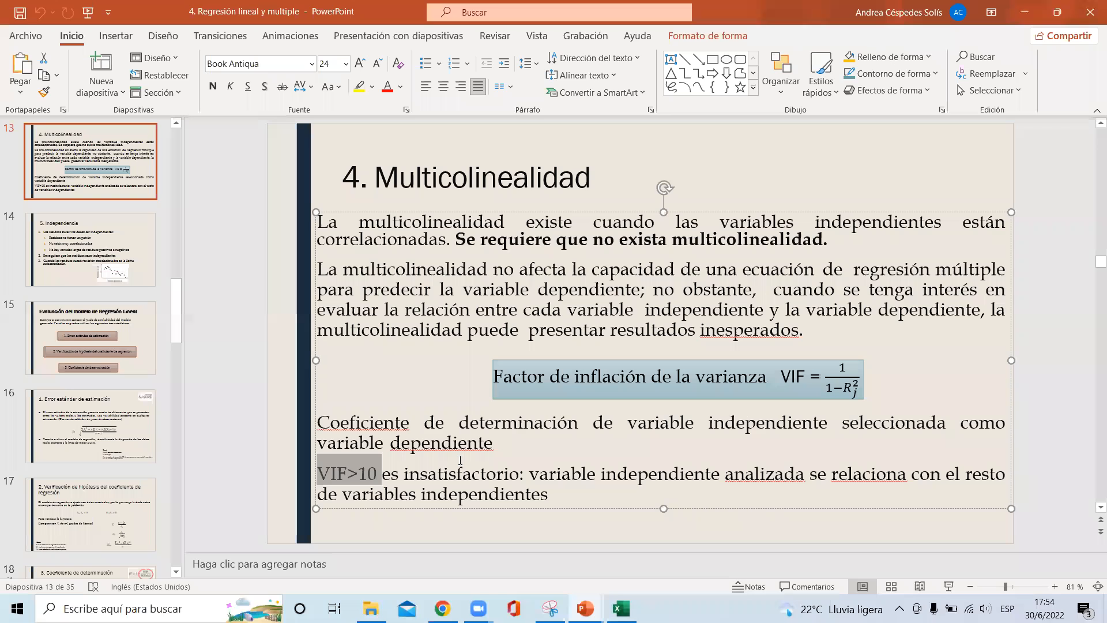
left_click(822, 388)
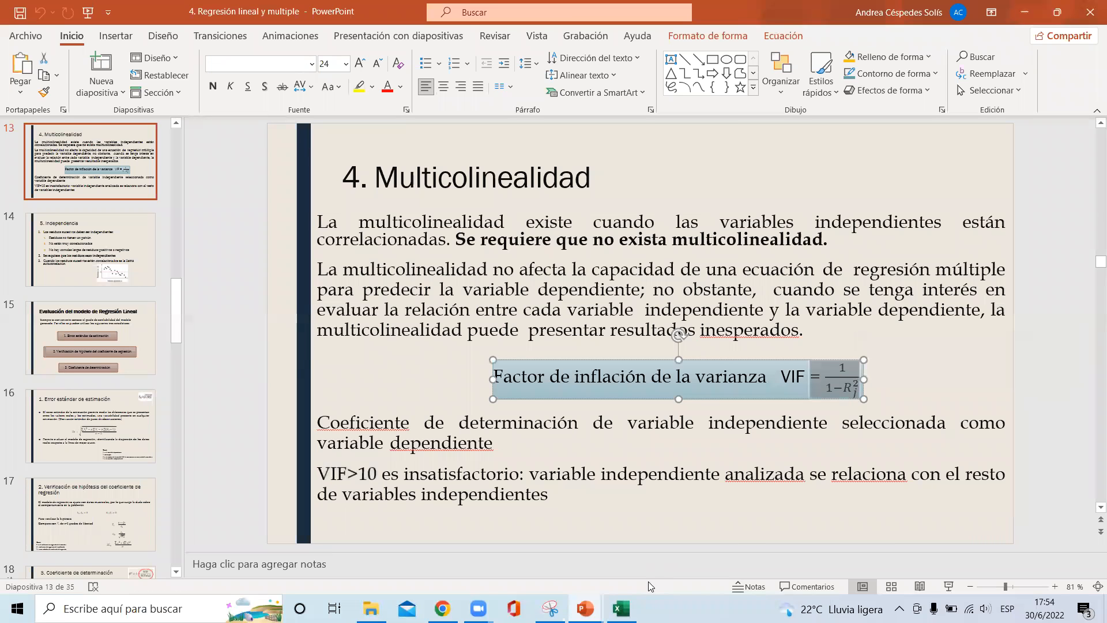
mouse_move(585, 608)
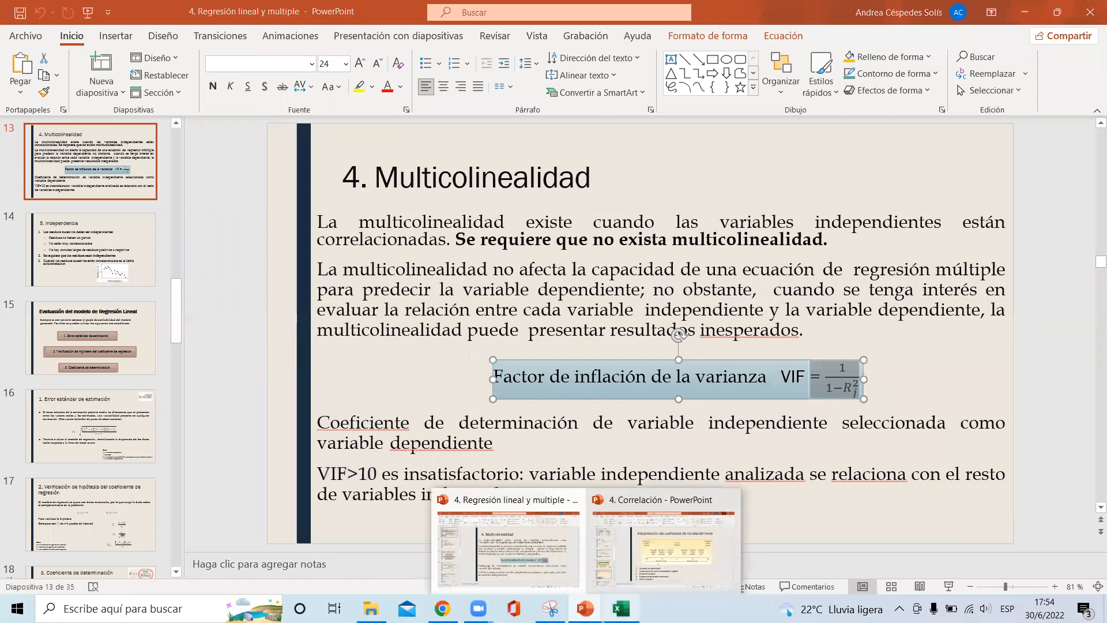
Return to the Excel workbook and go through the temperature regression from its R^2 value down to the Residuos row in the variance analysis
left_click(620, 608)
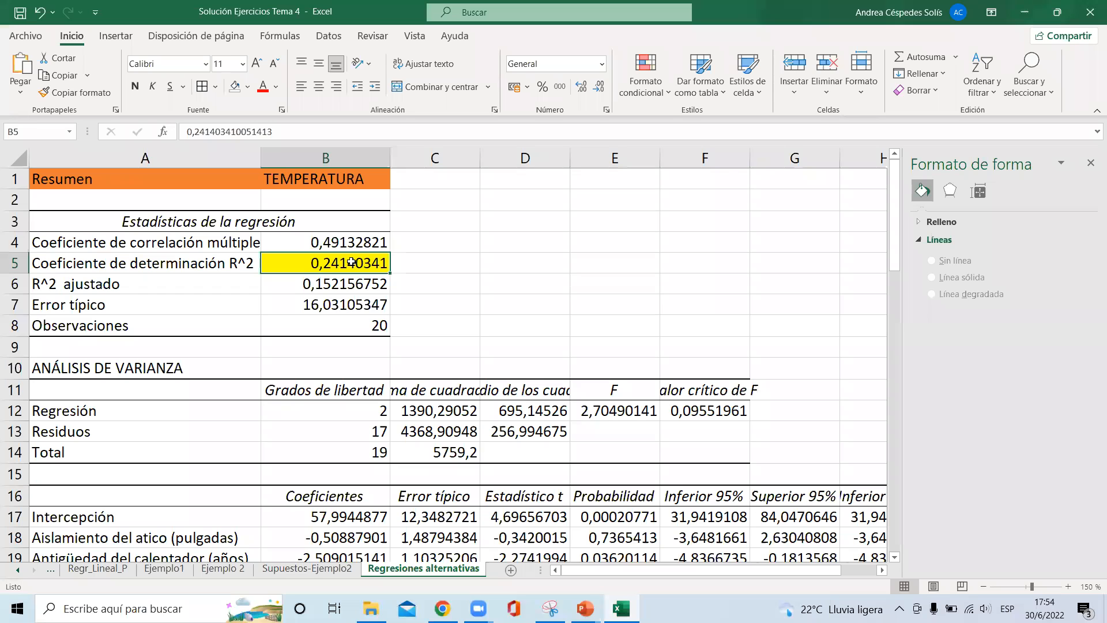
key("Down")
key("Down")
key("Down")
key("Down")
key("Down")
key("Down")
key("Down")
key("Down")
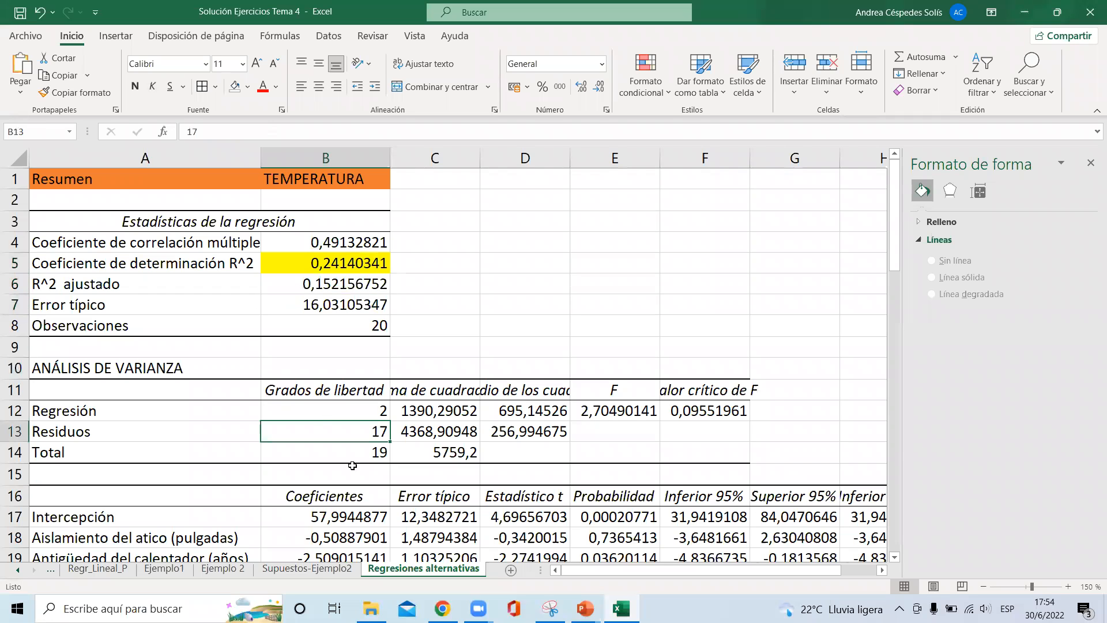
Inspect the Rj values and the VIF formula for Temperatura in E8 on Supuestos-Ejemplo2, and switch back to the PowerPoint slide
left_click(341, 569)
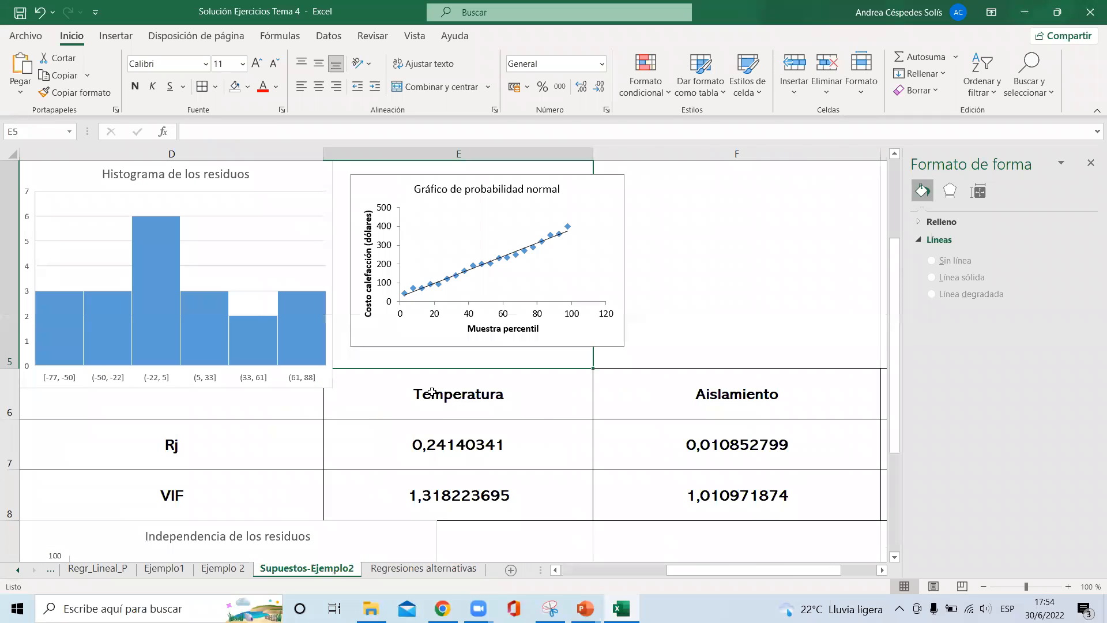
left_click(450, 444)
left_click(741, 450)
left_click(494, 485)
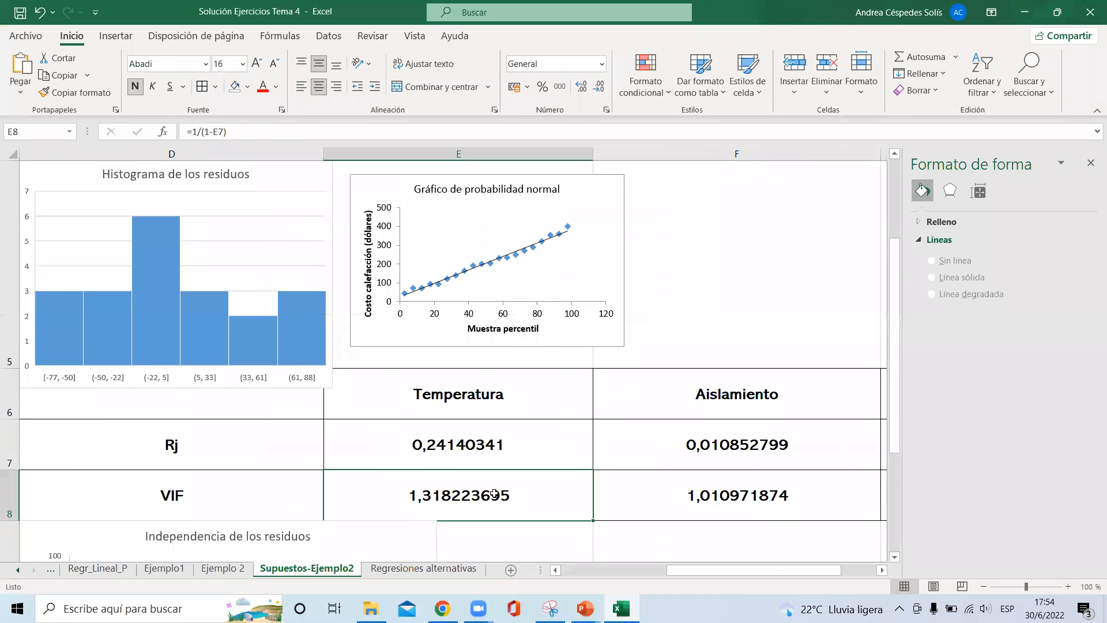
left_click(283, 131)
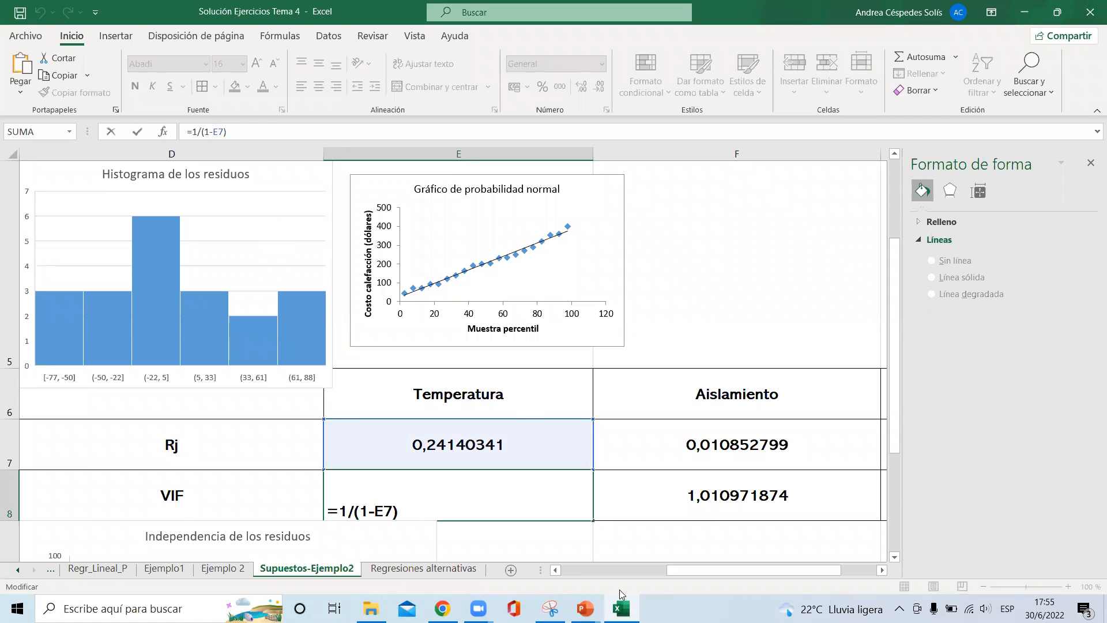
left_click(586, 608)
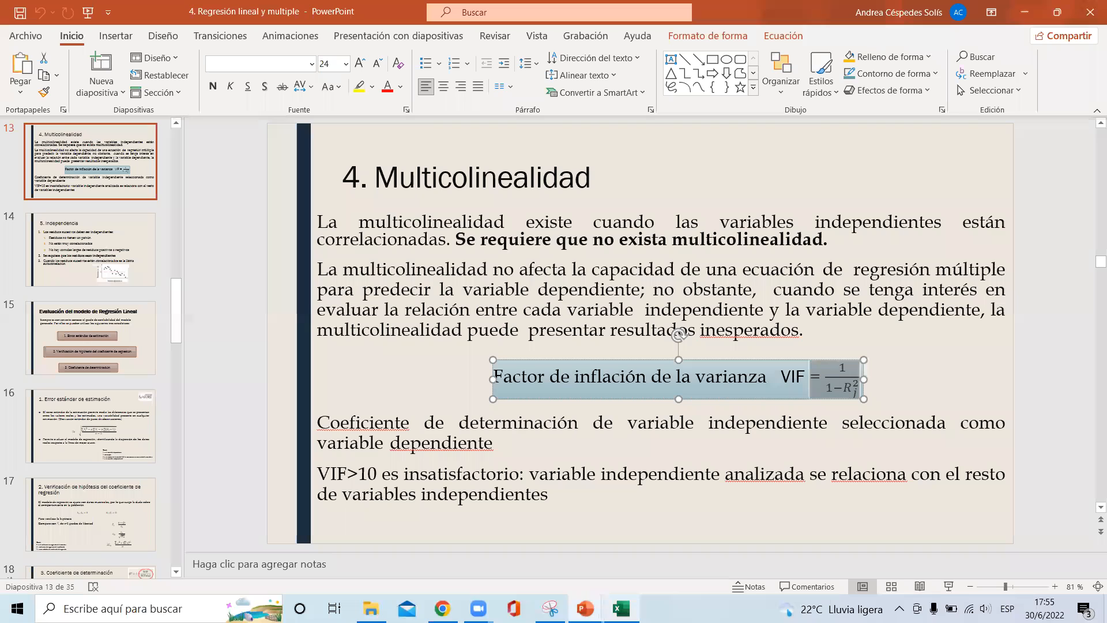
Compare the VIF formula in E8 with the multicollinearity slide, and select the R^2 label in A5 of the TEMPERATURA regression
left_click(621, 608)
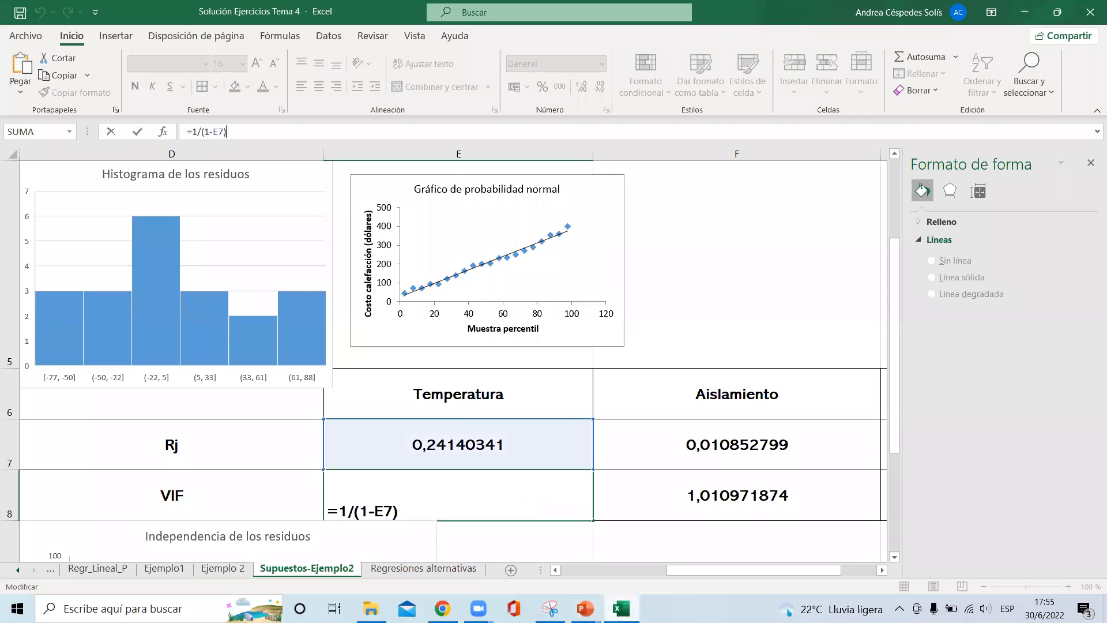
left_click(588, 608)
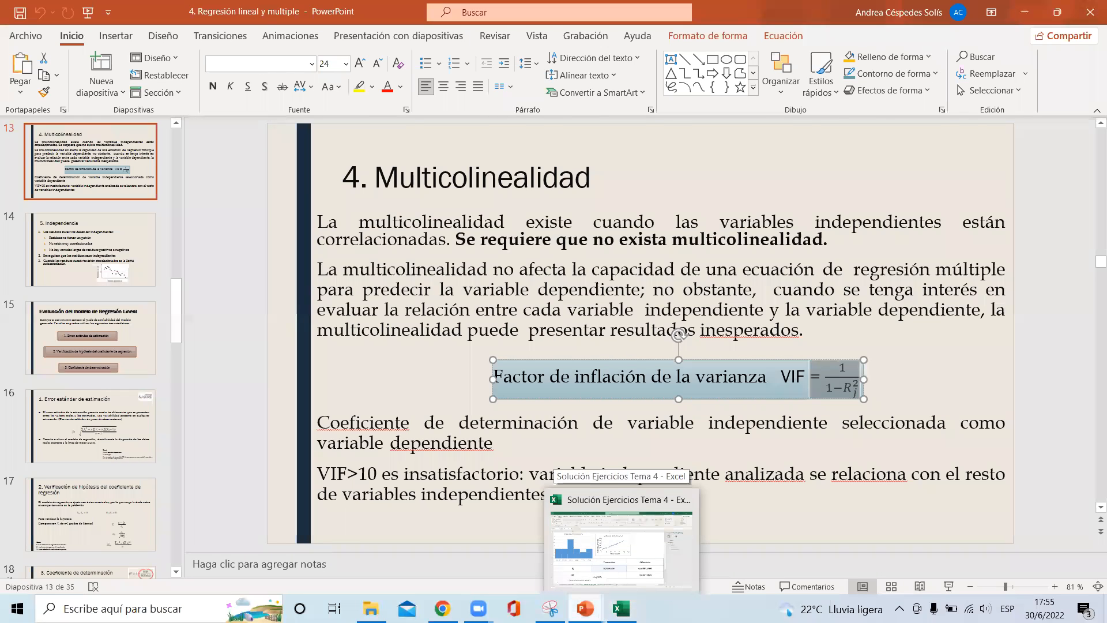
left_click(620, 608)
left_click(418, 570)
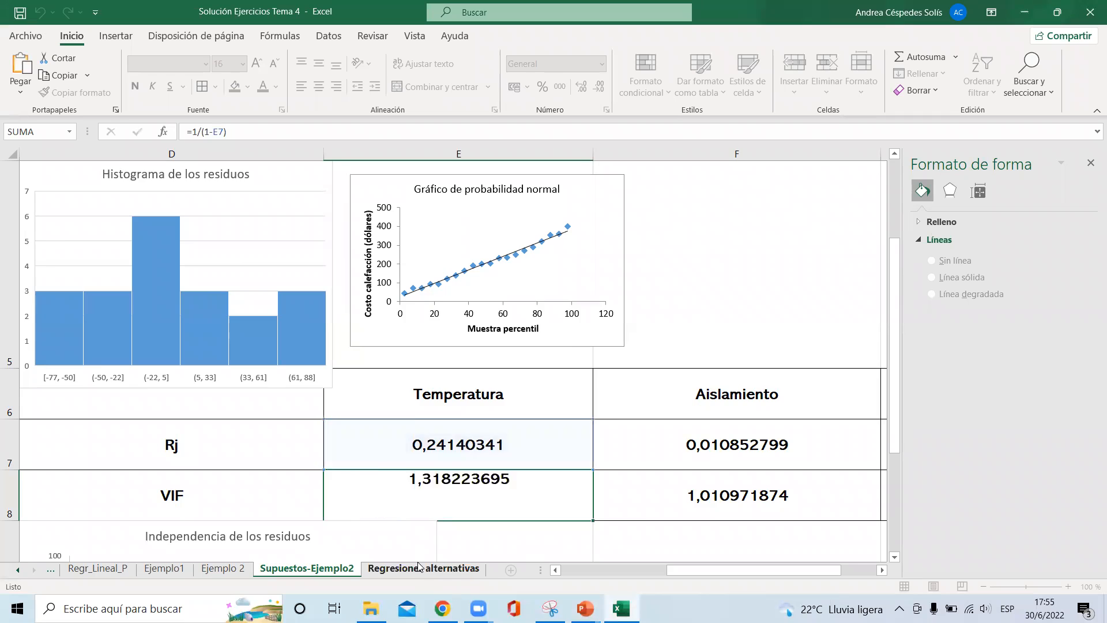
left_click(177, 261)
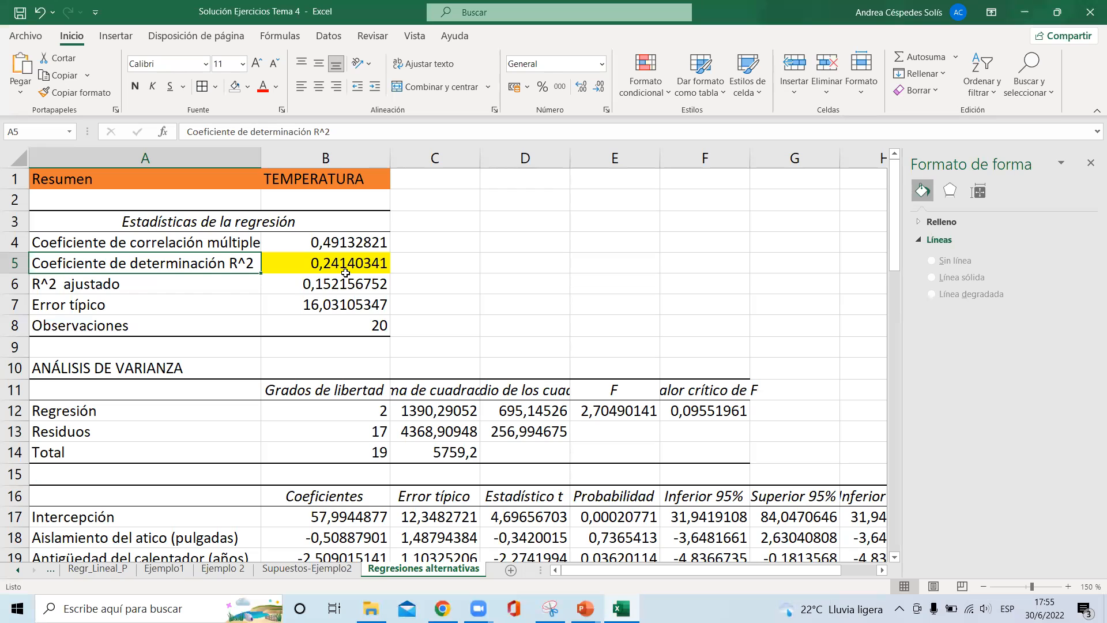
Return to Supuestos-Ejemplo2 and review the VIF row and the scatter and residual charts at the top of the sheet
left_click(1025, 12)
left_click(621, 608)
left_click(340, 568)
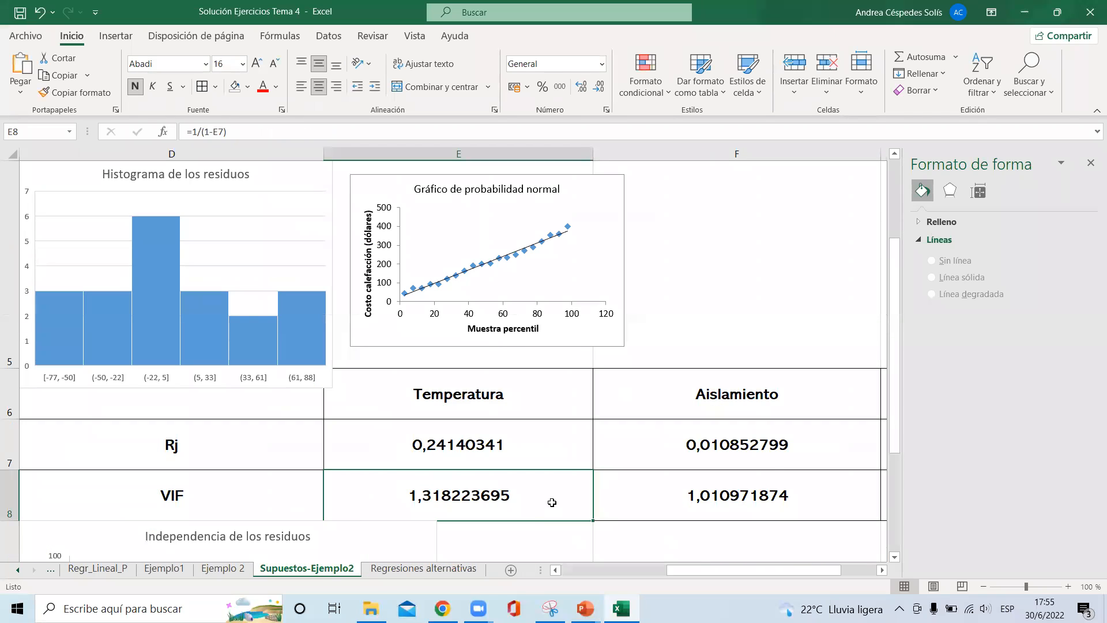
scroll(552, 502, "right", 1)
key("Left")
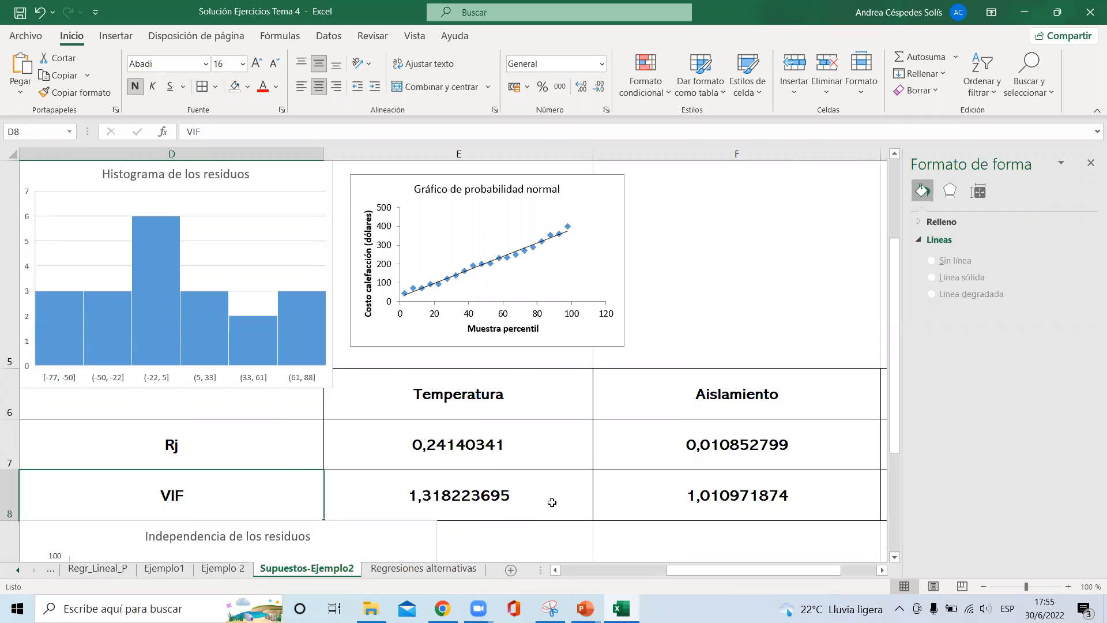
left_click_drag(893, 321, 897, 222)
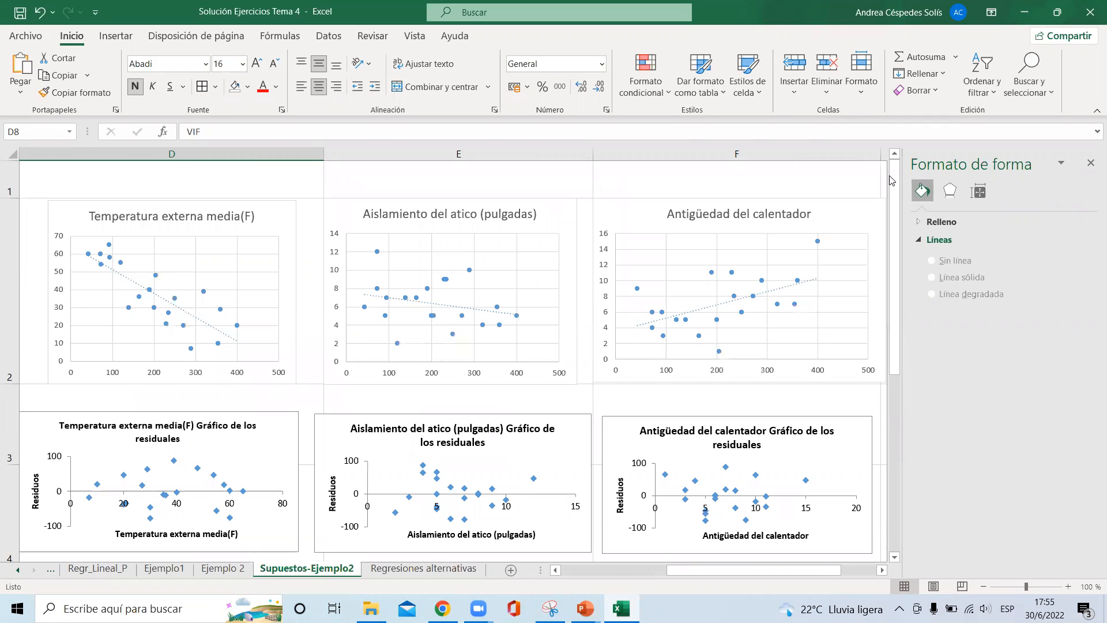
Clear the Y estimado column, F1:F21, on the Ejemplo 2 sheet
left_click(235, 569)
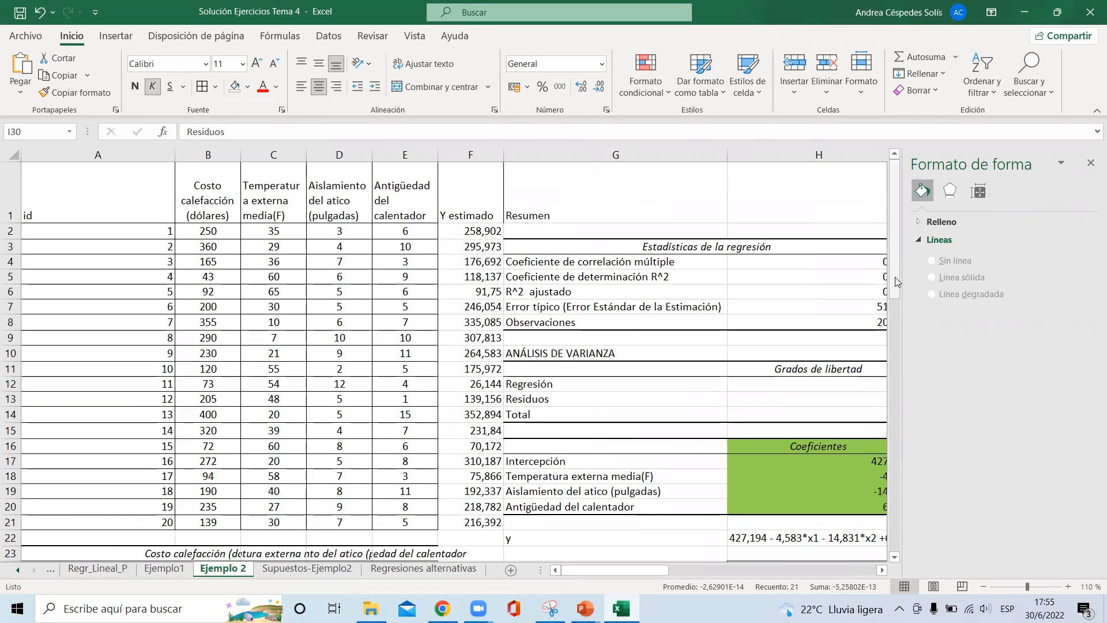
left_click(576, 190)
key("Right")
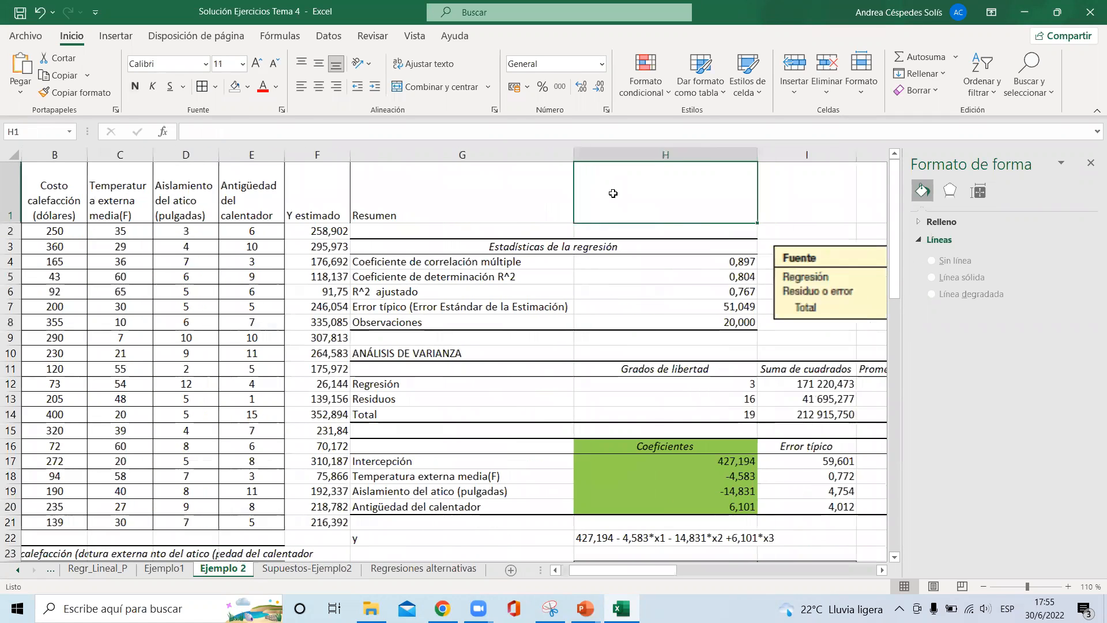
key("Right")
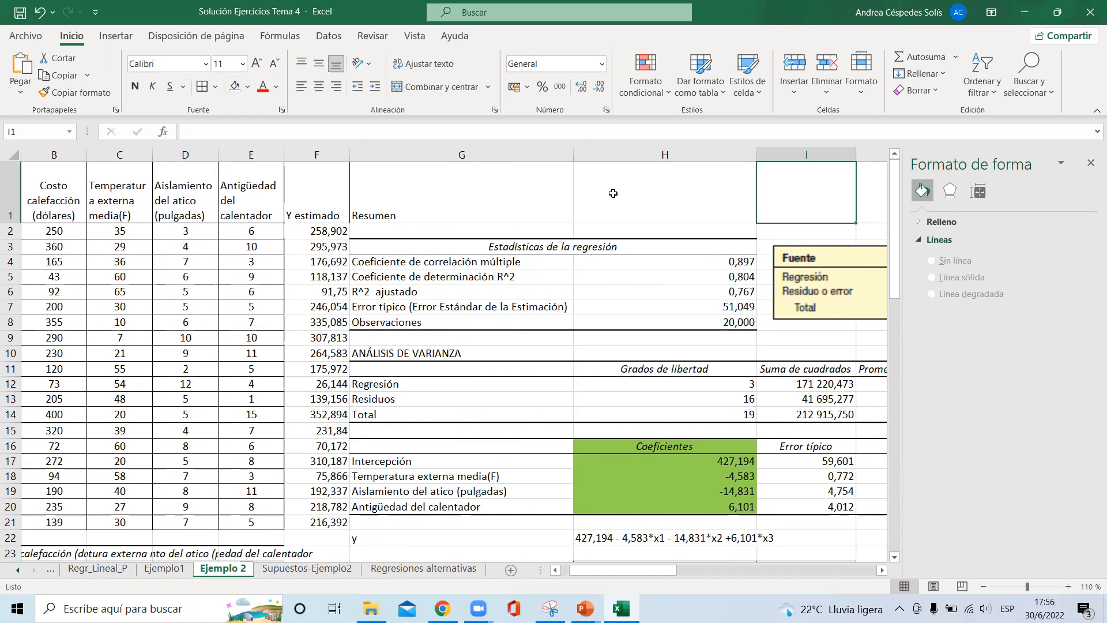
left_click_drag(317, 195, 321, 522)
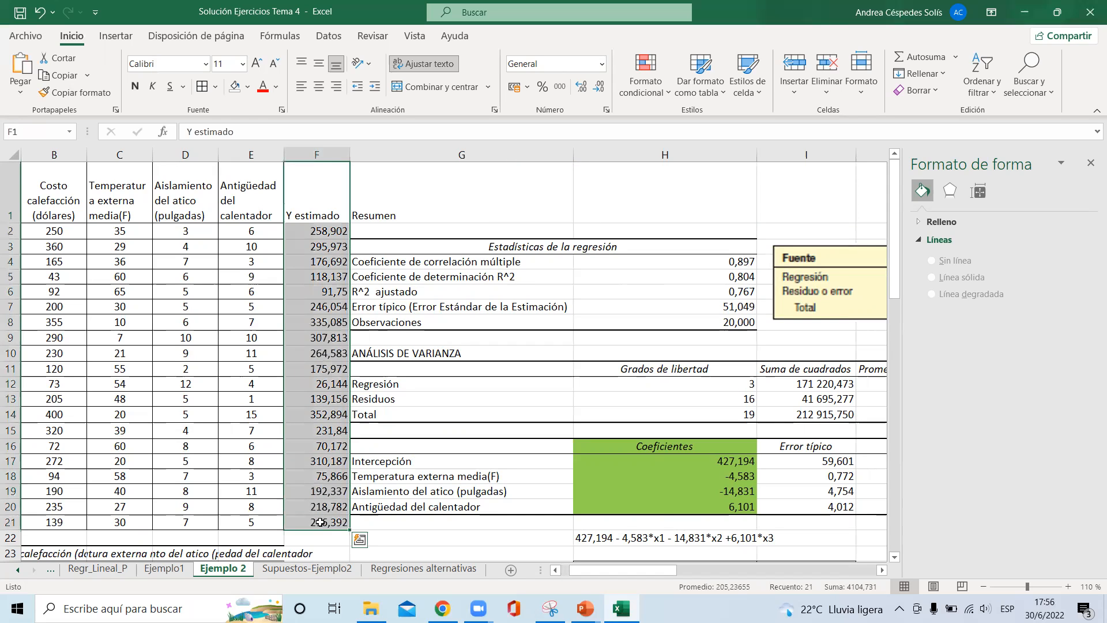
key("Delete")
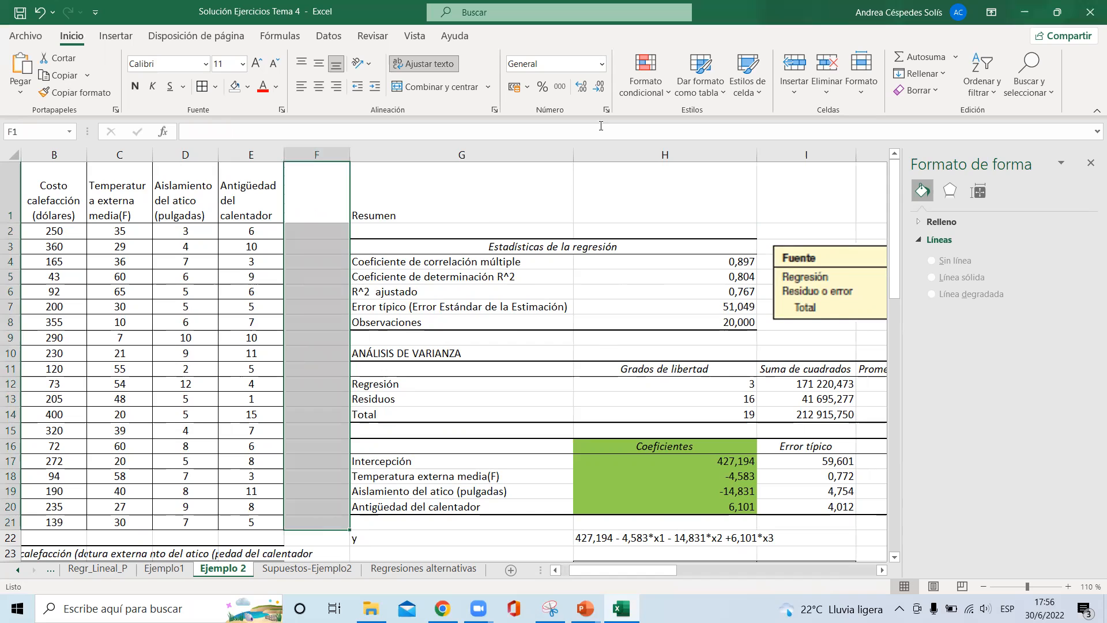
left_click(552, 193)
Start a Regresión analysis from the data analysis tools on the Ejemplo 2 sheet
left_click_drag(648, 578, 640, 577)
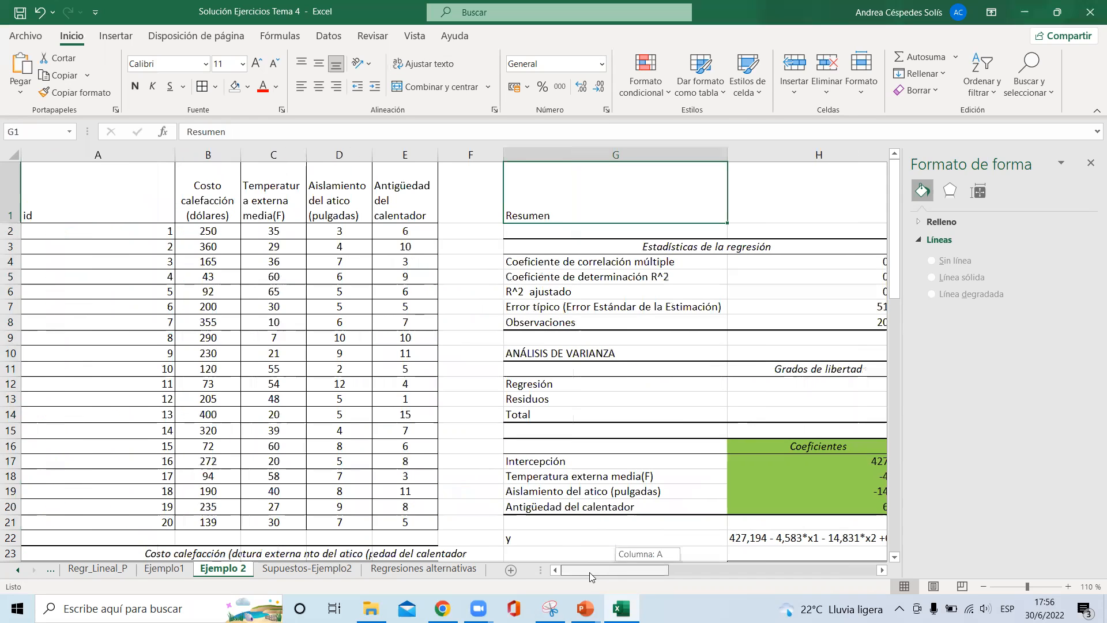
left_click(328, 35)
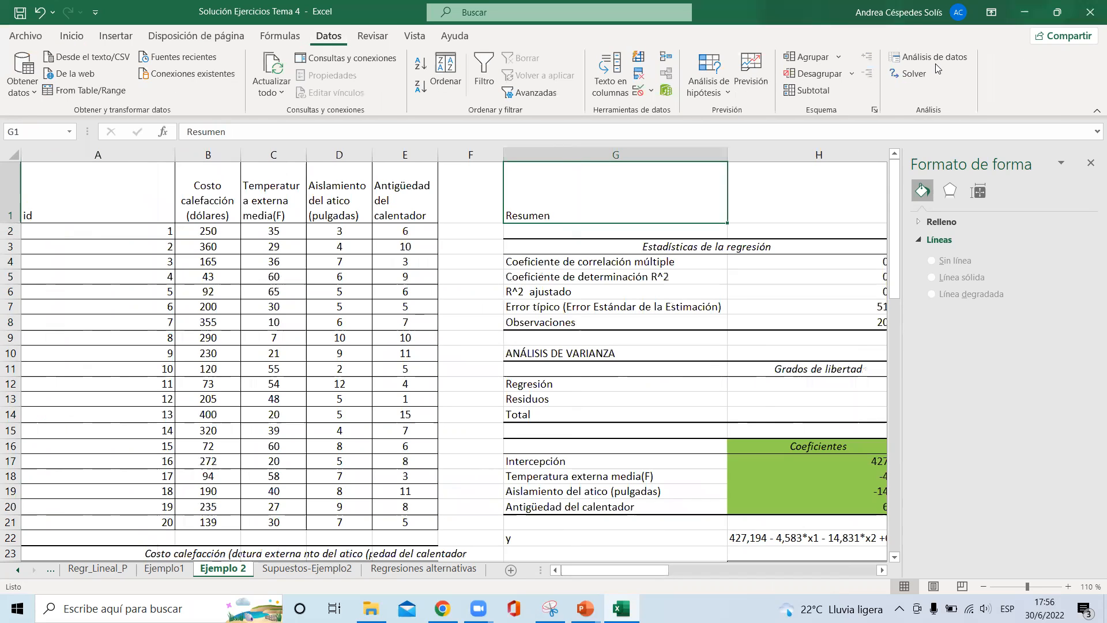
left_click(944, 59)
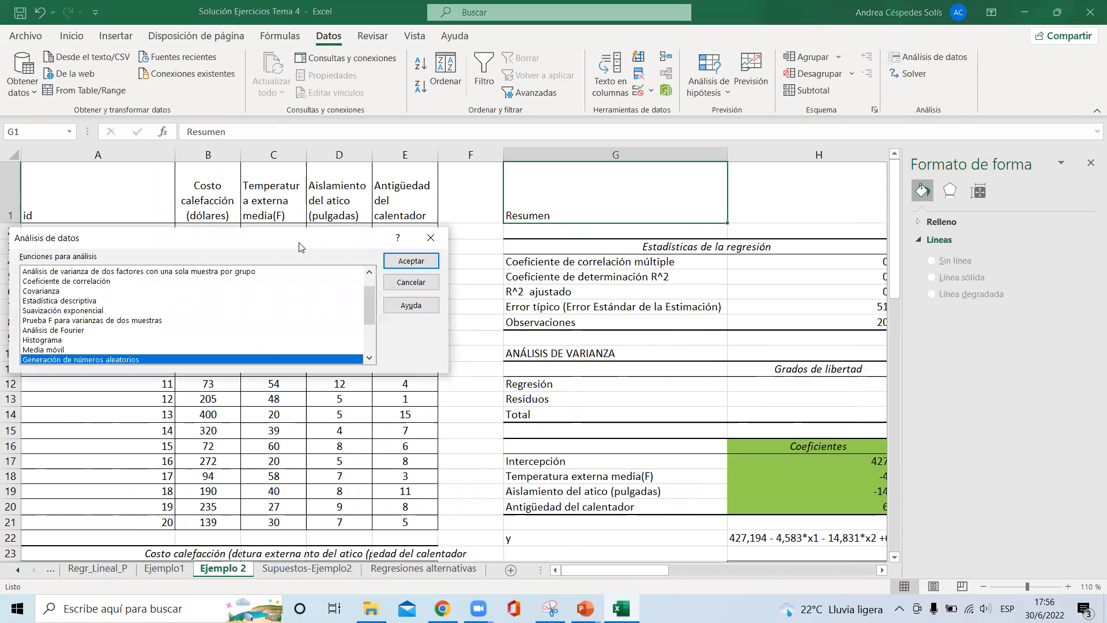
left_click_drag(299, 243, 540, 219)
left_click_drag(606, 301, 606, 327)
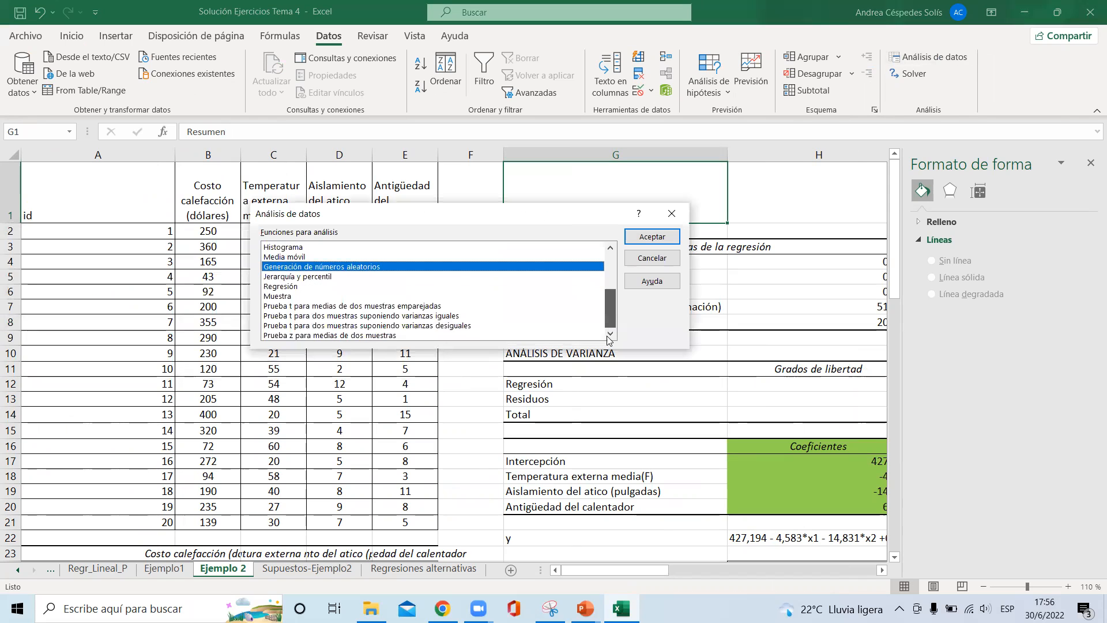
left_click(290, 287)
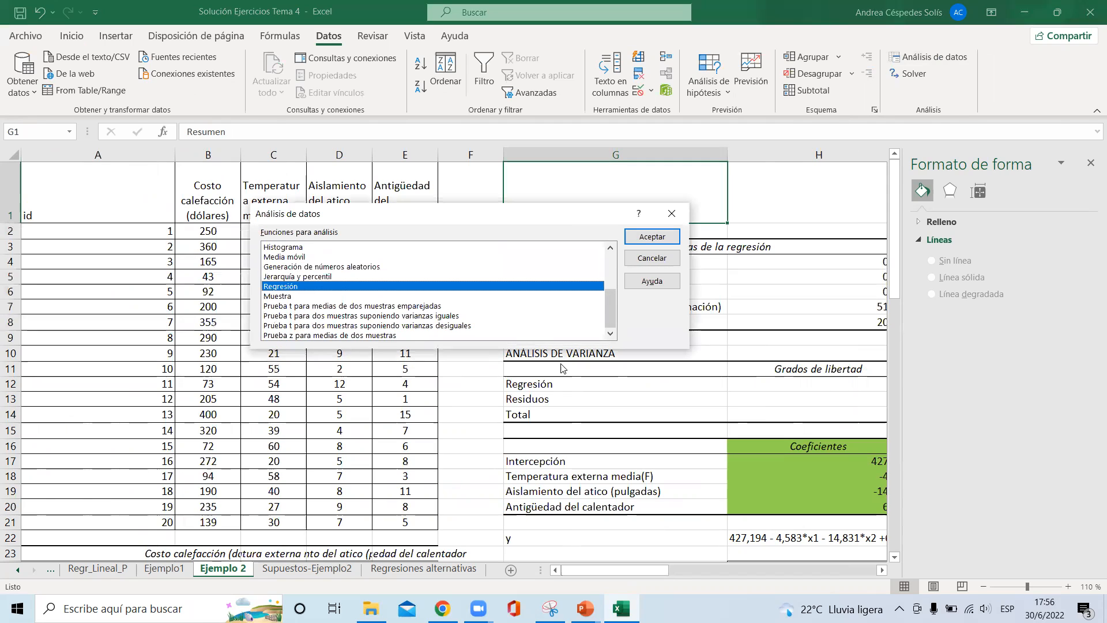
left_click(660, 240)
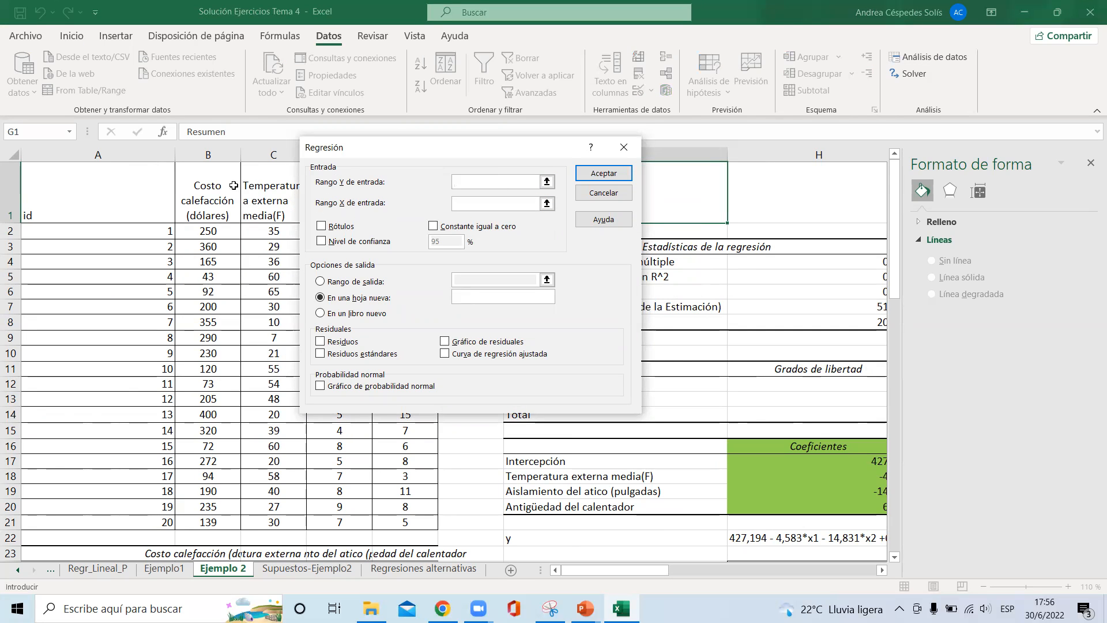
Set the regression's Y range to $B$1:$B$21 and X range to $C$1:$E$21, with Rótulos and a 95% confidence level enabled
left_click_drag(222, 187, 213, 522)
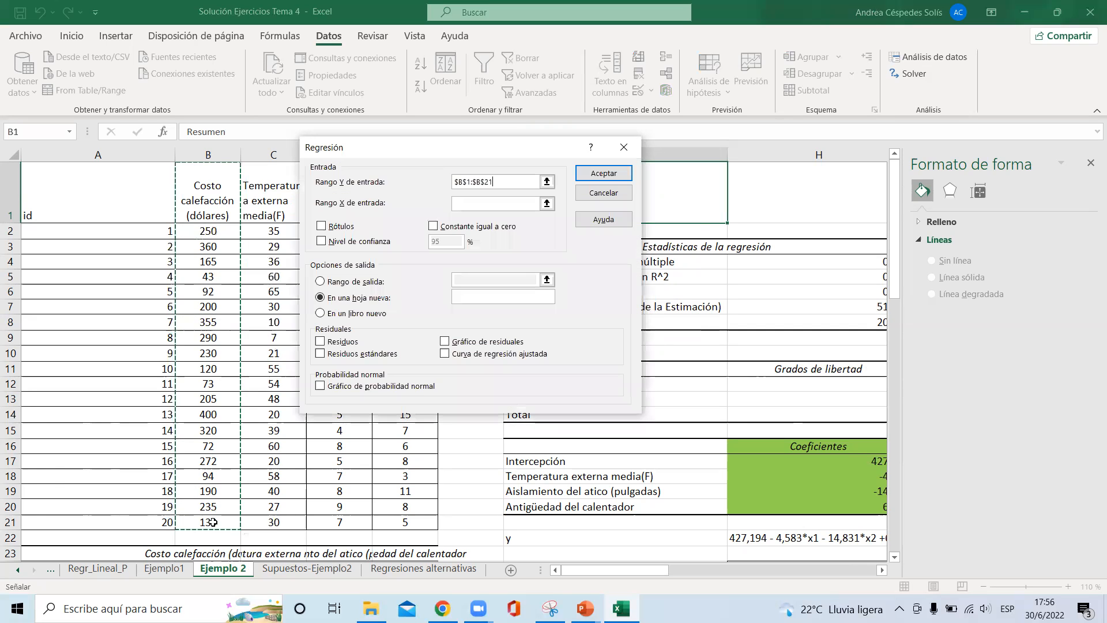
left_click(496, 204)
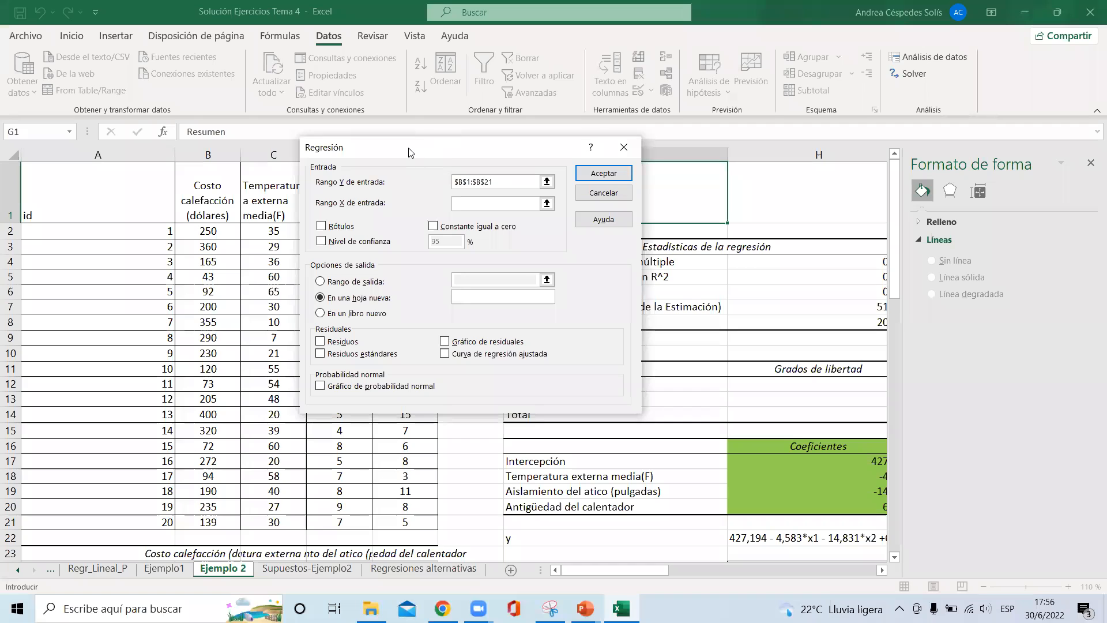
left_click_drag(275, 191, 429, 525)
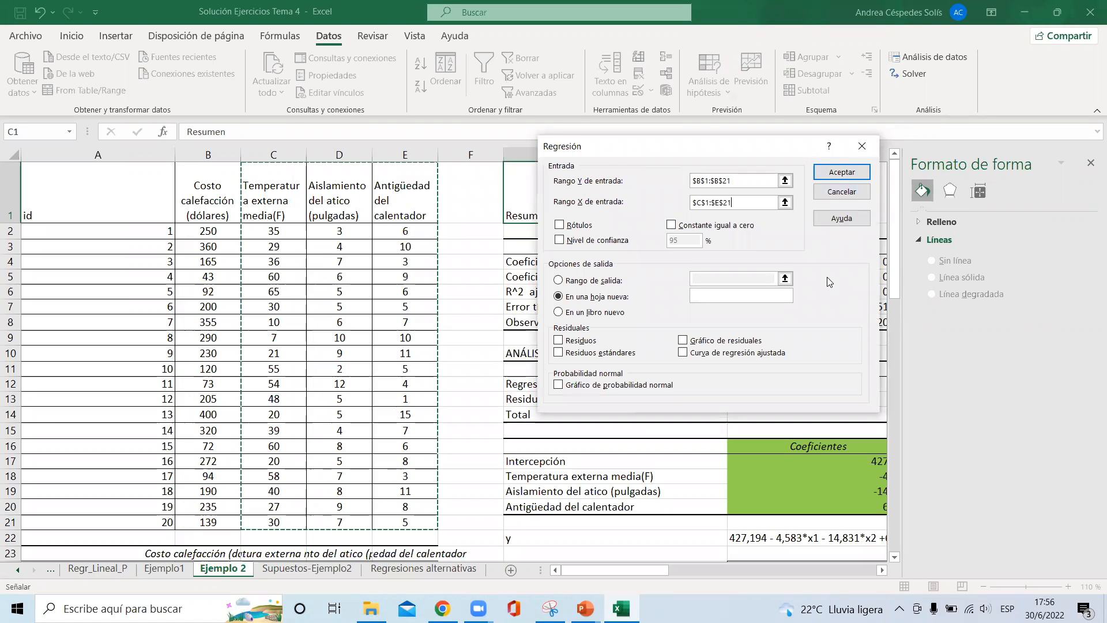
left_click(558, 225)
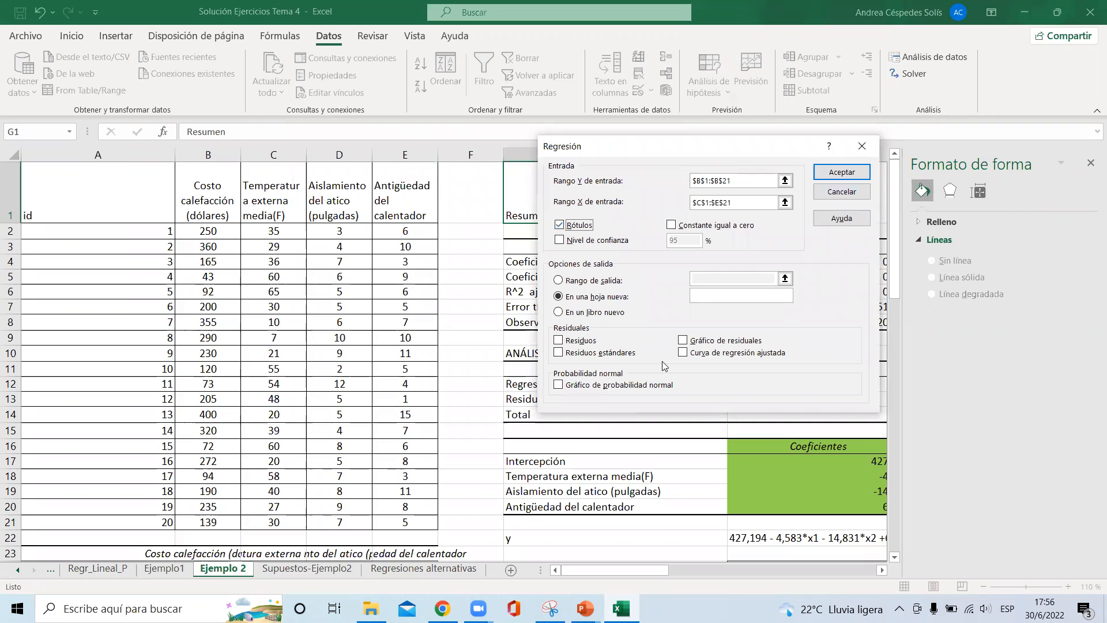
left_click(560, 240)
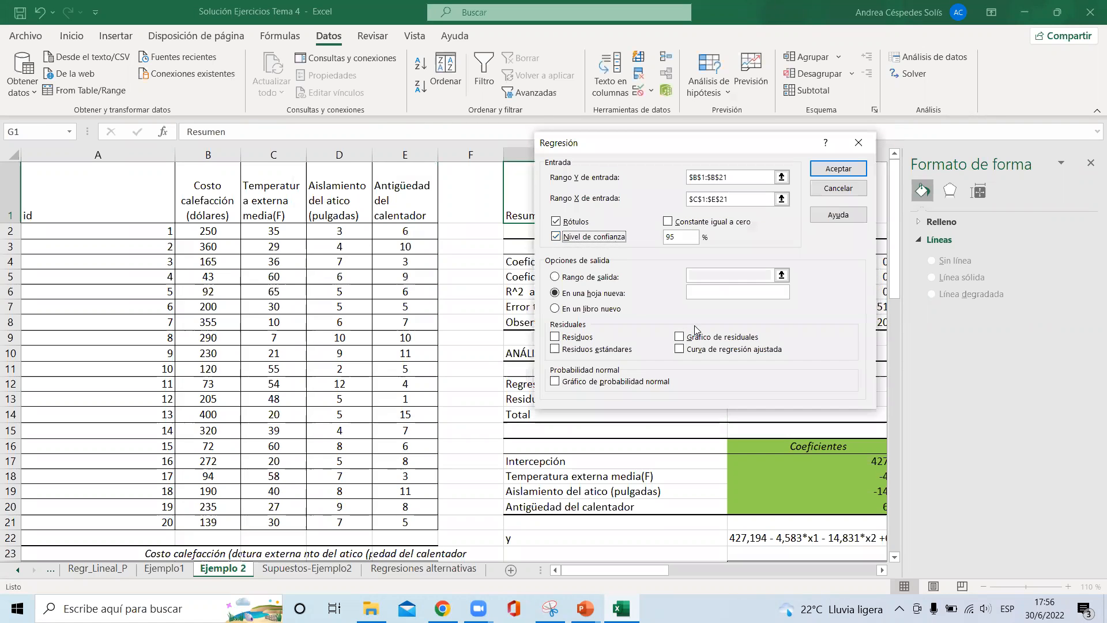
Include residuals, residual plots, fitted line plots and the normal probability plot, and run the regression on a new sheet
left_click(555, 340)
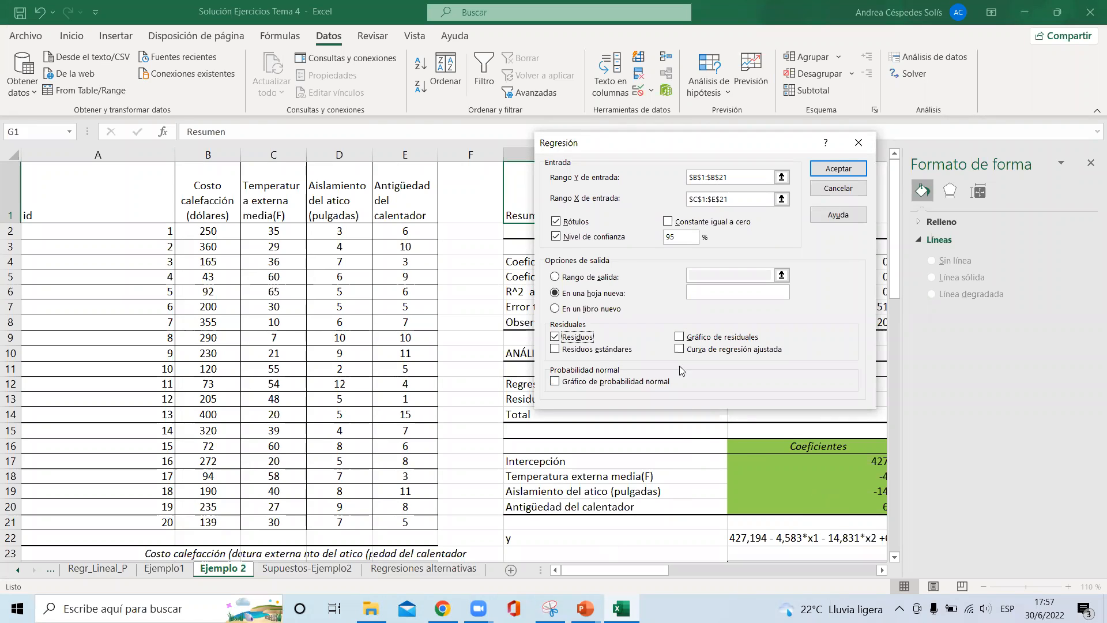
left_click(679, 337)
left_click(679, 349)
left_click(556, 382)
left_click(846, 171)
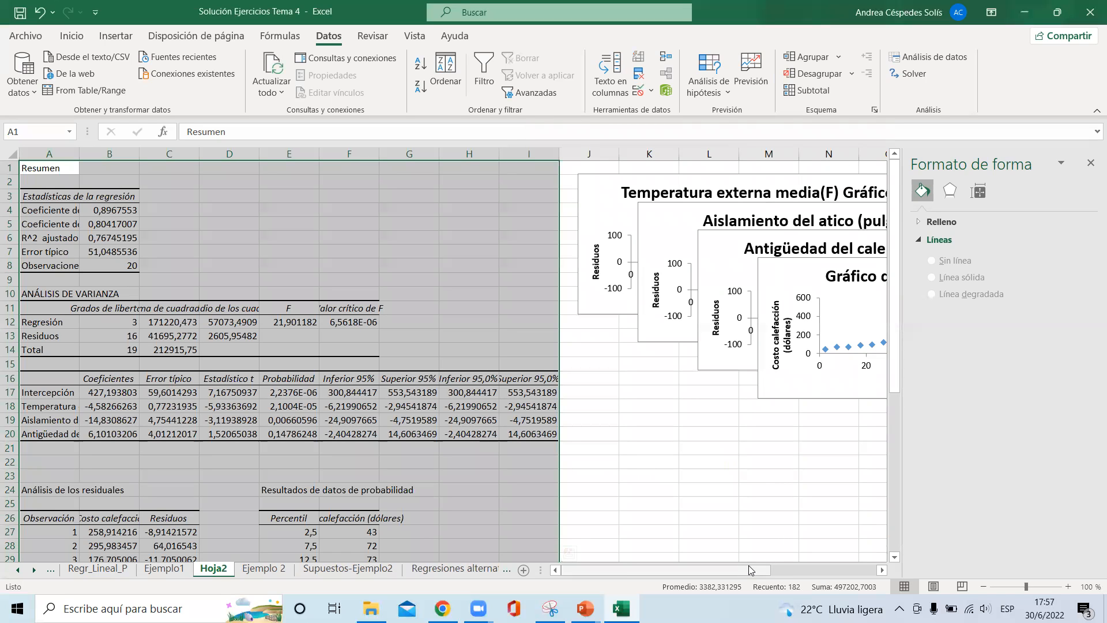
Format the coefficient table values in B17:I20 to three decimals
left_click_drag(89, 393, 534, 435)
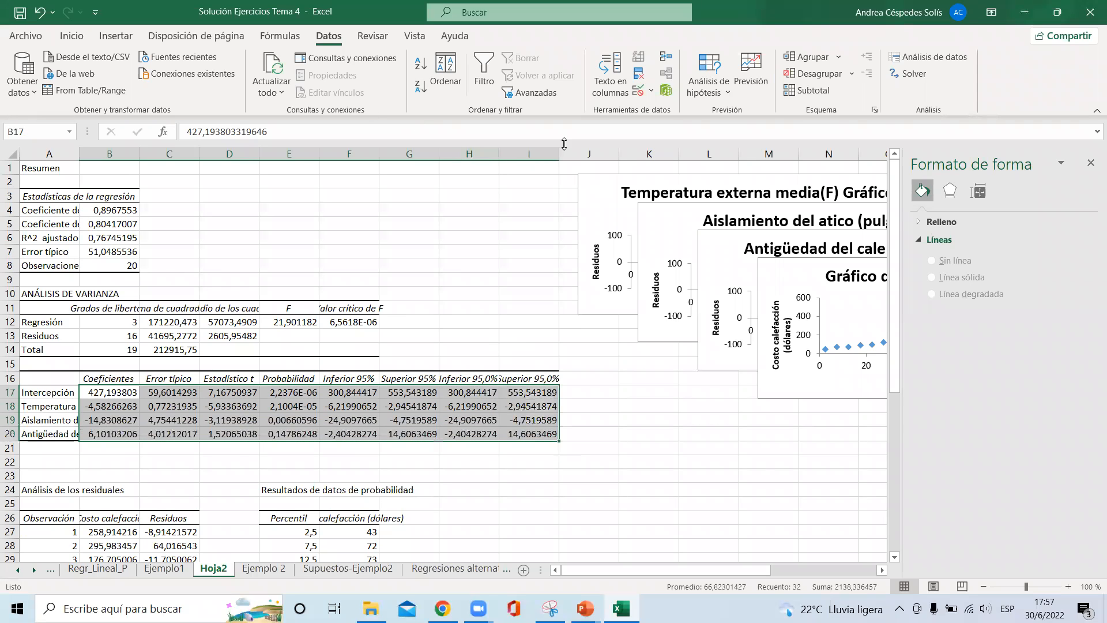
left_click(74, 37)
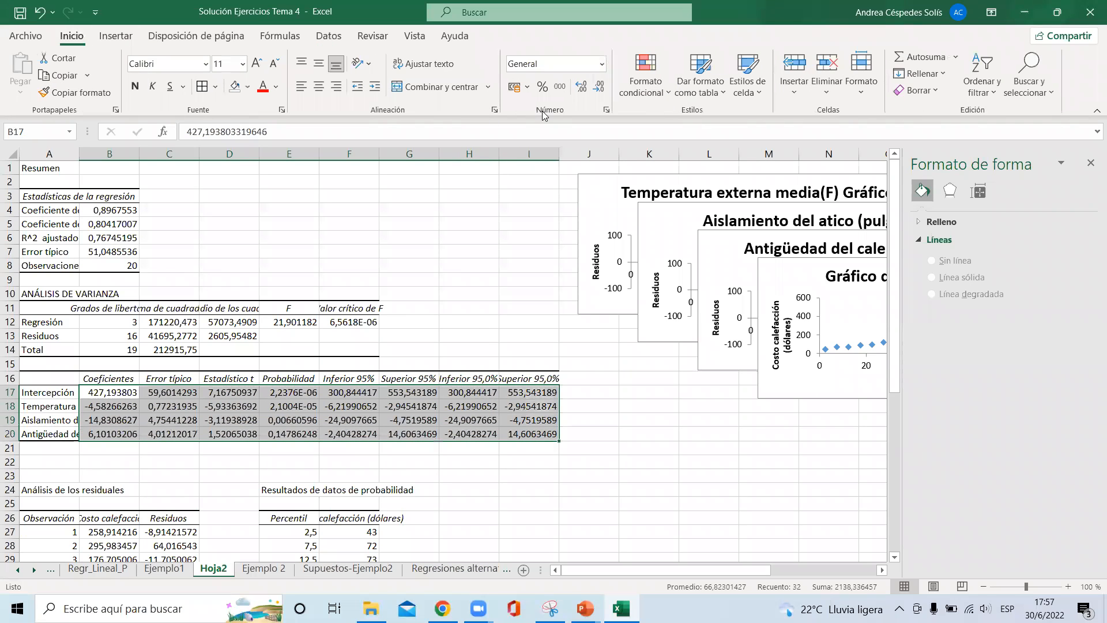
left_click(598, 86)
left_click(598, 86)
left_click(598, 87)
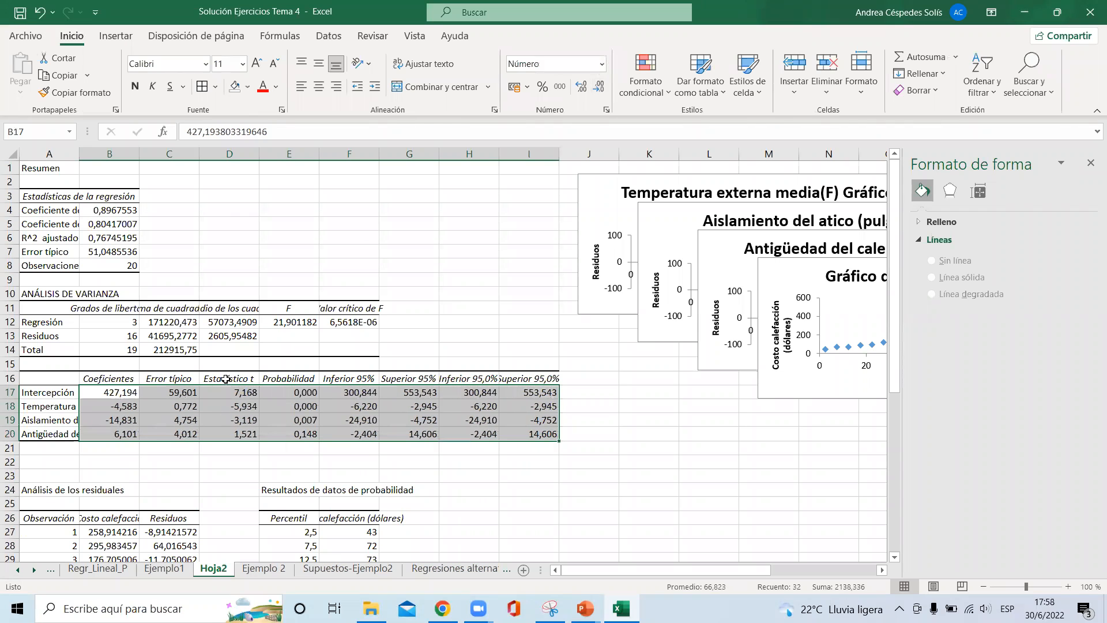
Autofit column A to its labels and select the Temperatura externa media(F) coefficient in B18
left_click(63, 405)
left_click(78, 166)
double_click(79, 153)
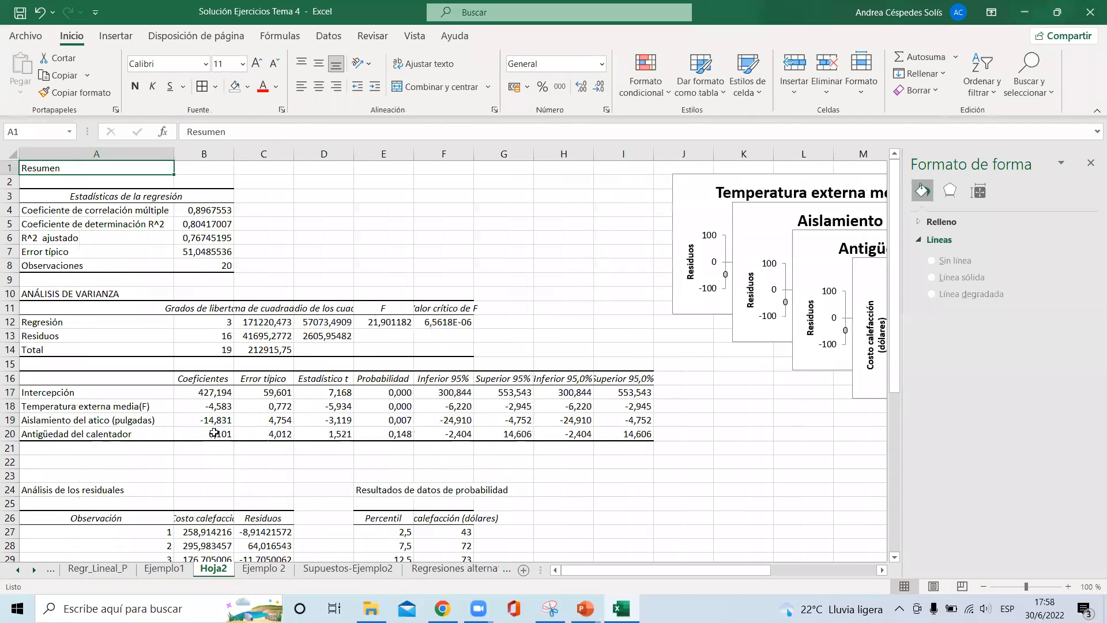
left_click(208, 402)
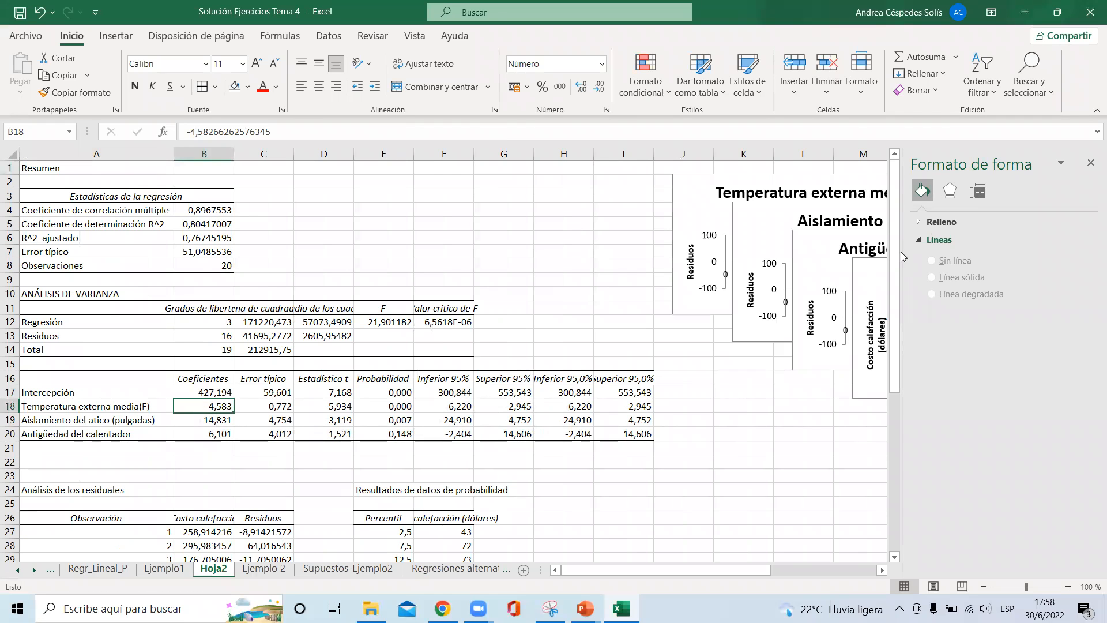
Format the predicted heating costs and residuals in the residual analysis table to three decimals
scroll(895, 249, "down", 5)
left_click(216, 306)
key("ctrl+shift+Down")
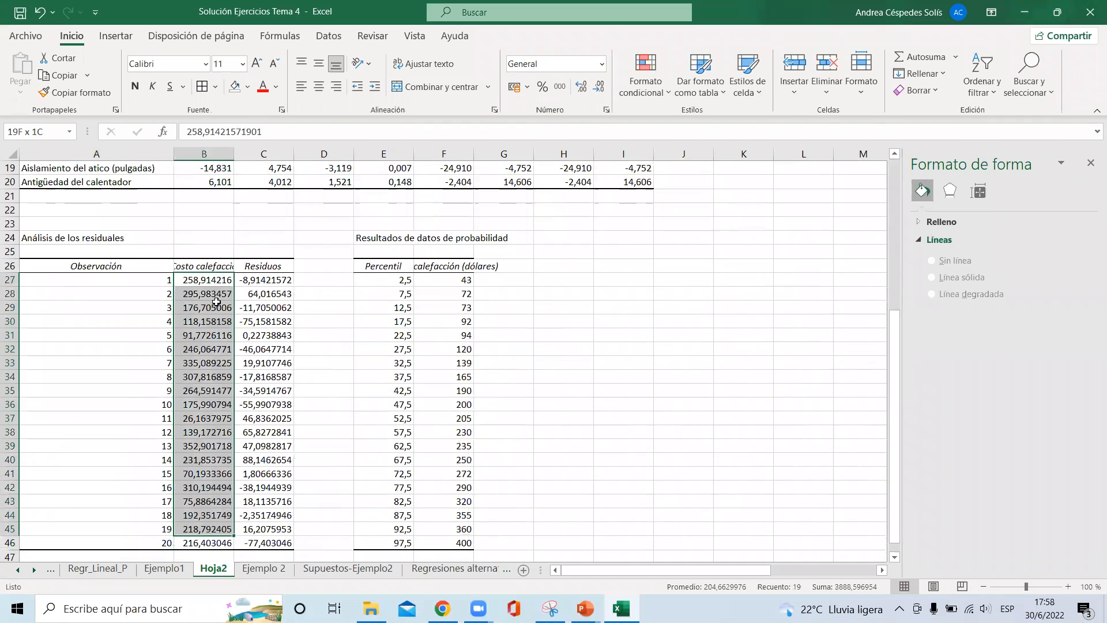
key("shift+Right")
left_click(599, 88)
left_click(599, 88)
left_click(600, 87)
left_click(600, 87)
left_click(581, 87)
Format the regression statistics in B4:B8 to three decimals
left_click_drag(894, 357, 894, 207)
left_click_drag(214, 213, 222, 266)
left_click(598, 87)
left_click(598, 88)
left_click(599, 87)
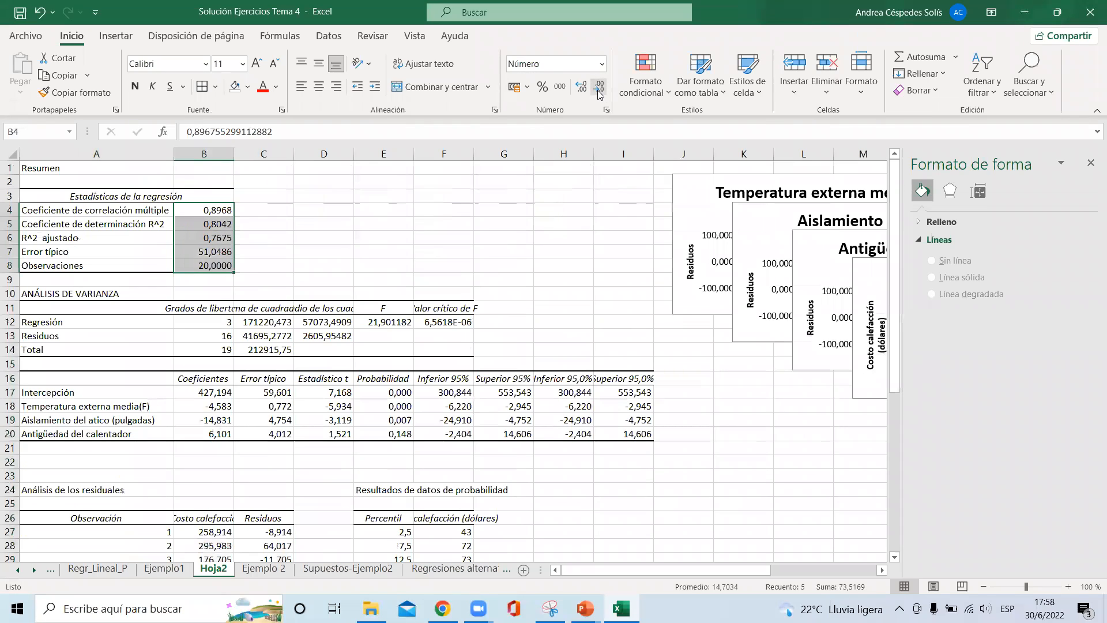
left_click(599, 87)
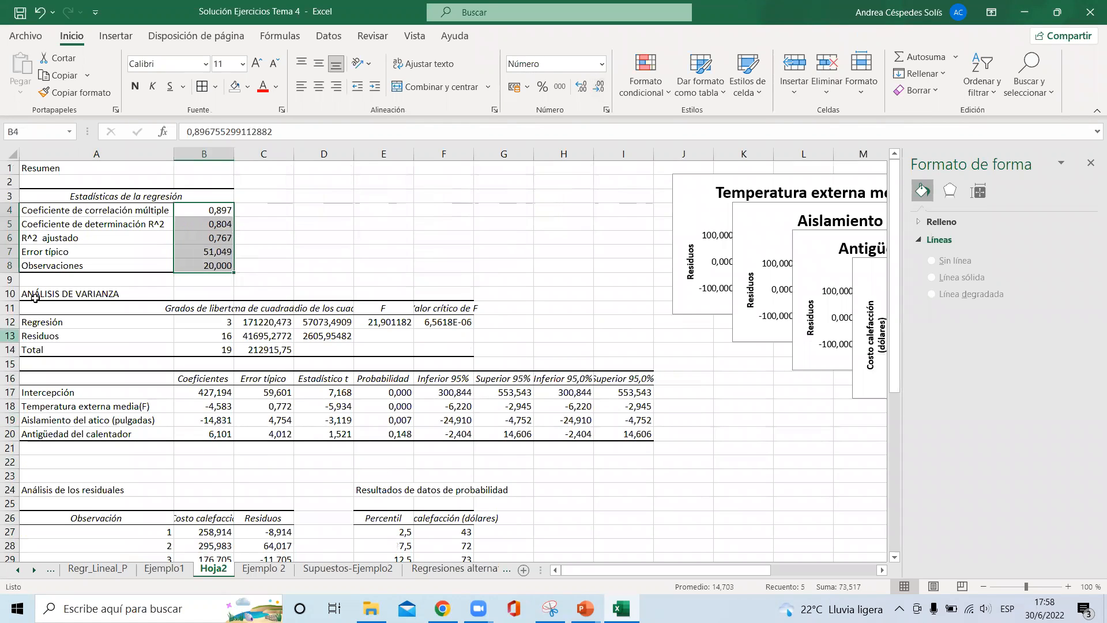
Format the analysis of variance values in C12:F14 to three decimals
left_click(93, 259)
left_click(94, 251)
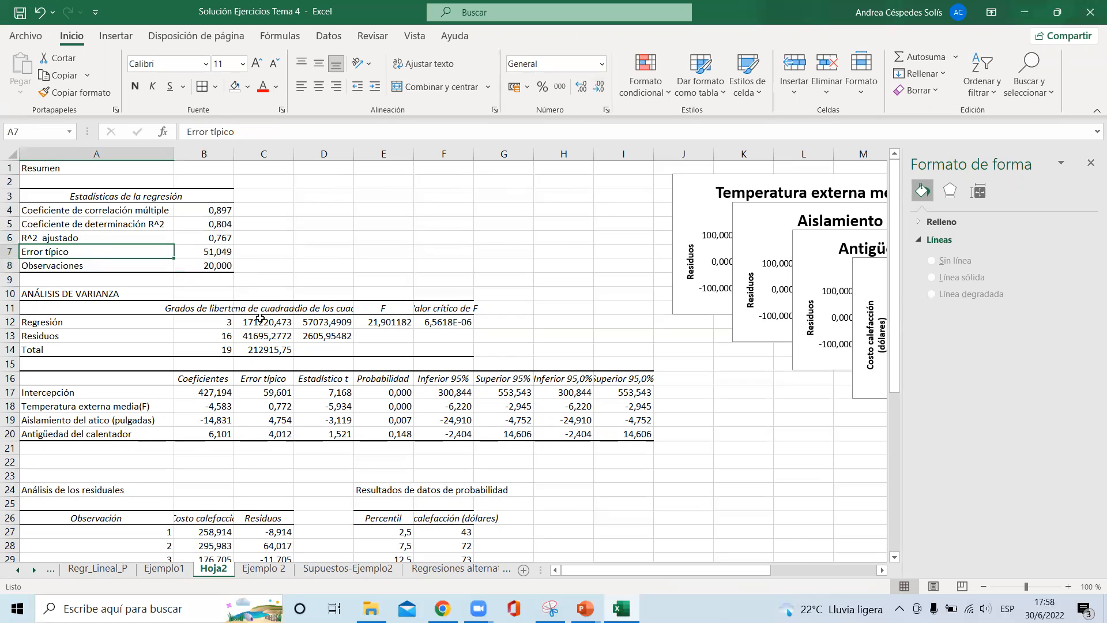
left_click_drag(262, 323, 444, 350)
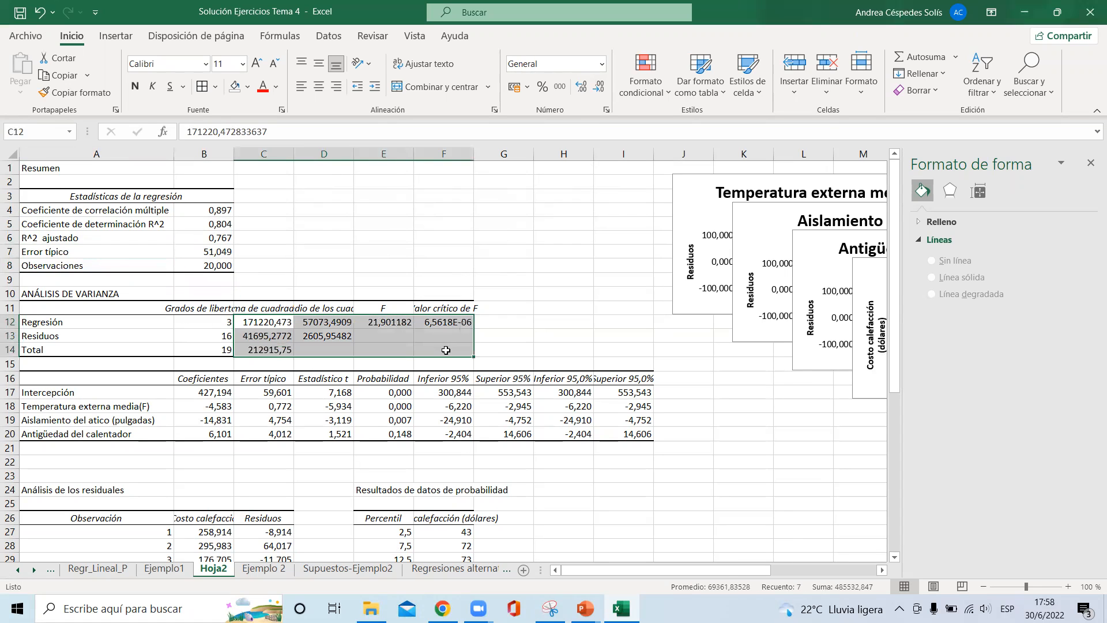
left_click(598, 87)
left_click(598, 89)
left_click(583, 89)
left_click(583, 89)
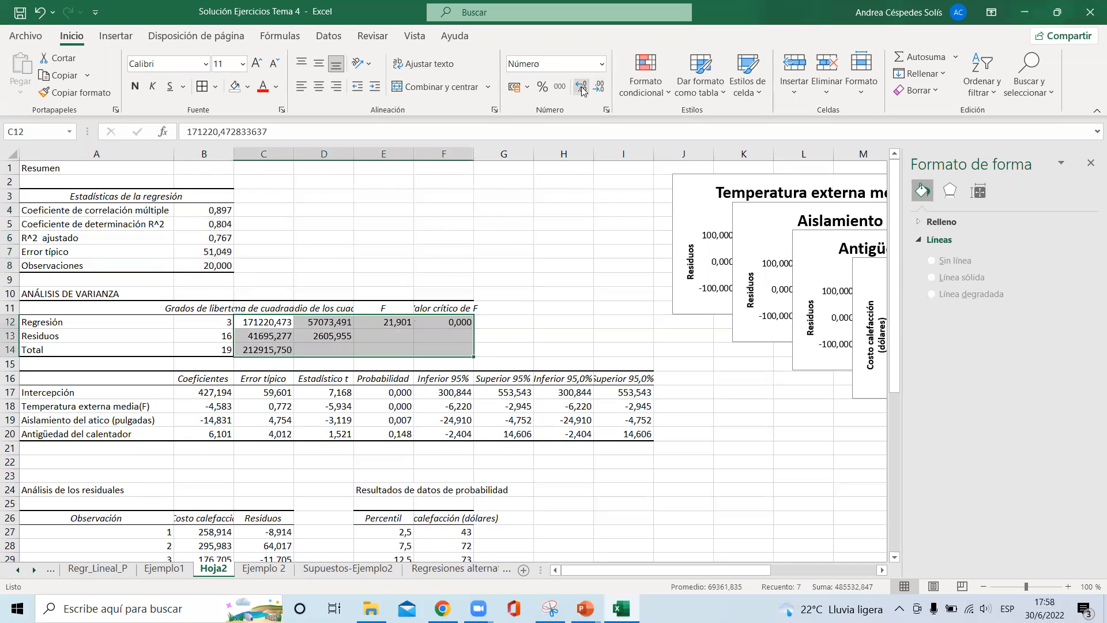
Spread out the overlapping regression charts, placing the normal probability and Antigüedad del calentador charts in a lower row beside each other
left_click(883, 570)
left_click_drag(728, 288, 566, 442)
left_click_drag(666, 238, 926, 413)
left_click_drag(571, 449, 489, 454)
left_click_drag(657, 239, 843, 424)
left_click_drag(608, 212, 852, 289)
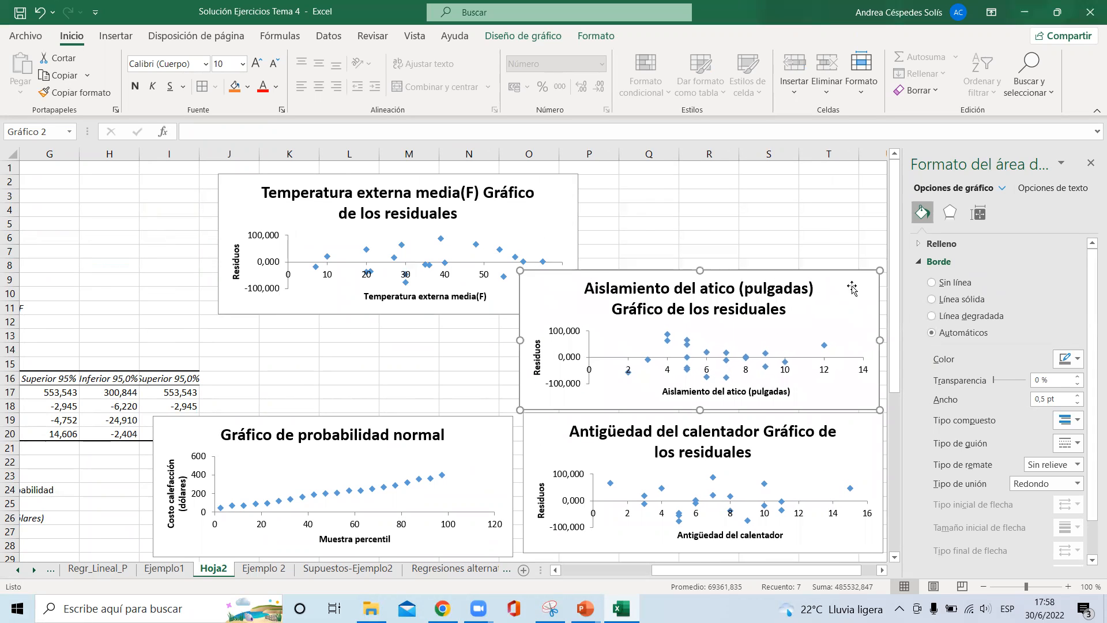
Arrange the four charts in a two-by-two grid, with Temperatura above normal probability and Aislamiento above Antigüedad del calentador
left_click_drag(562, 192, 499, 285)
left_click_drag(697, 570, 597, 572)
left_click_drag(629, 282, 627, 188)
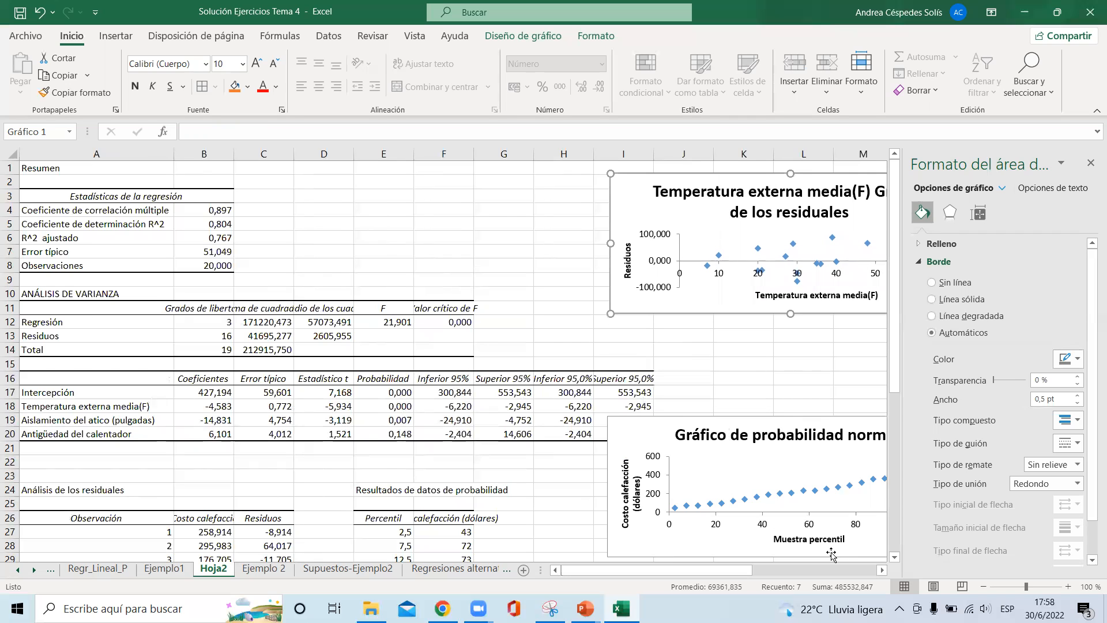
left_click(882, 569)
left_click(882, 570)
left_click(882, 570)
left_click_drag(380, 432, 372, 326)
left_click_drag(719, 290, 720, 173)
left_click_drag(728, 438, 724, 346)
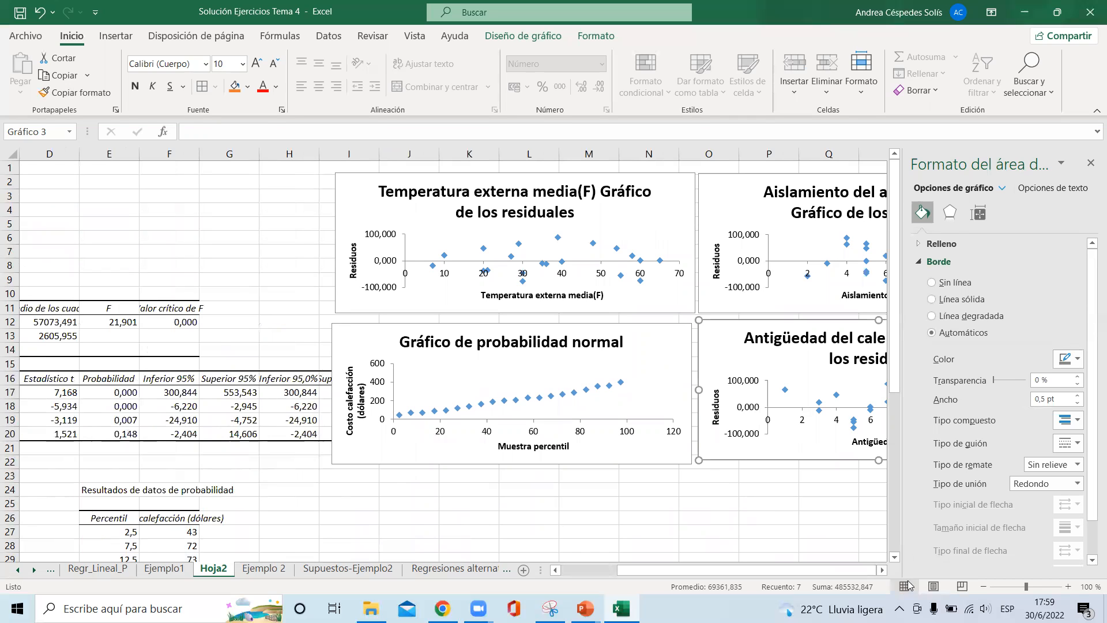
left_click(882, 570)
left_click(882, 570)
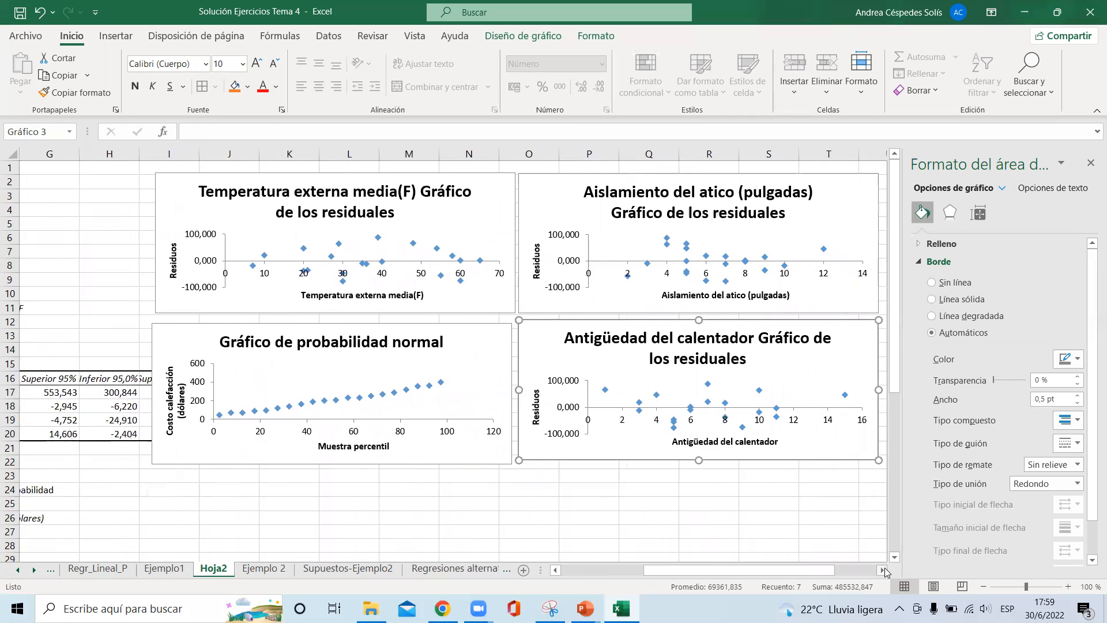
left_click(882, 570)
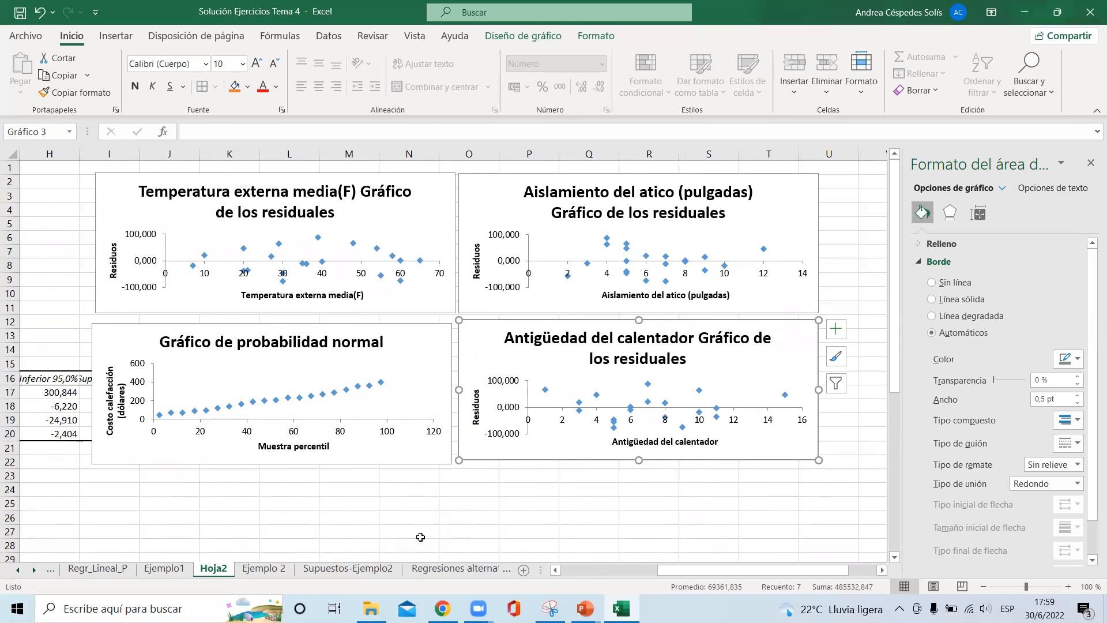
Review the Rj and VIF table in Supuestos-Ejemplo2 and the Regresiones alternativas sheet at 110% zoom
left_click(369, 568)
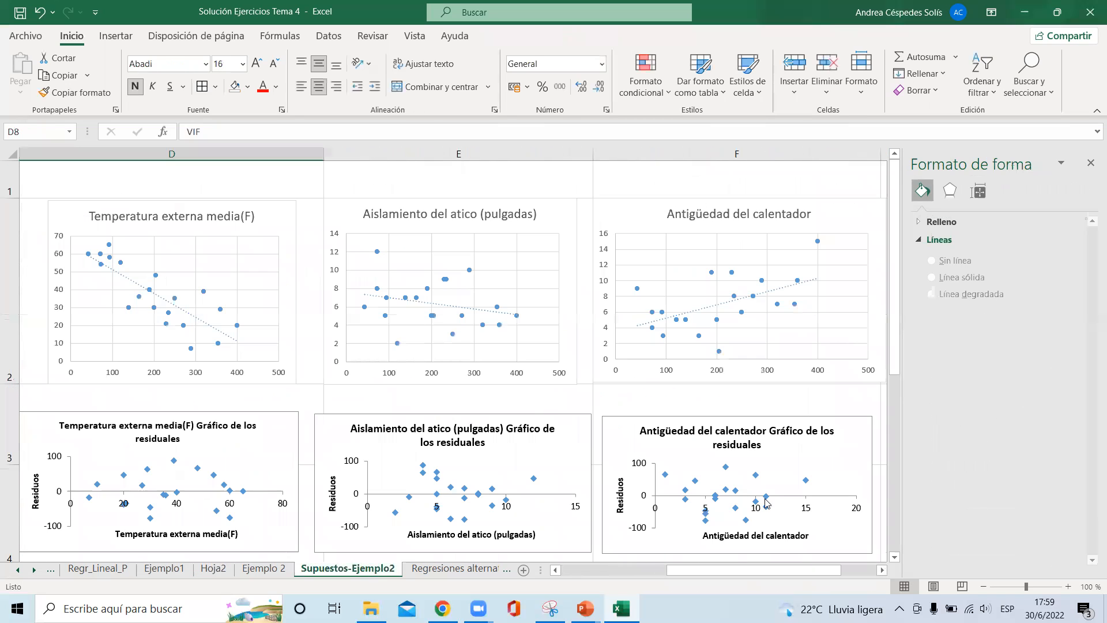
left_click_drag(895, 349, 901, 392)
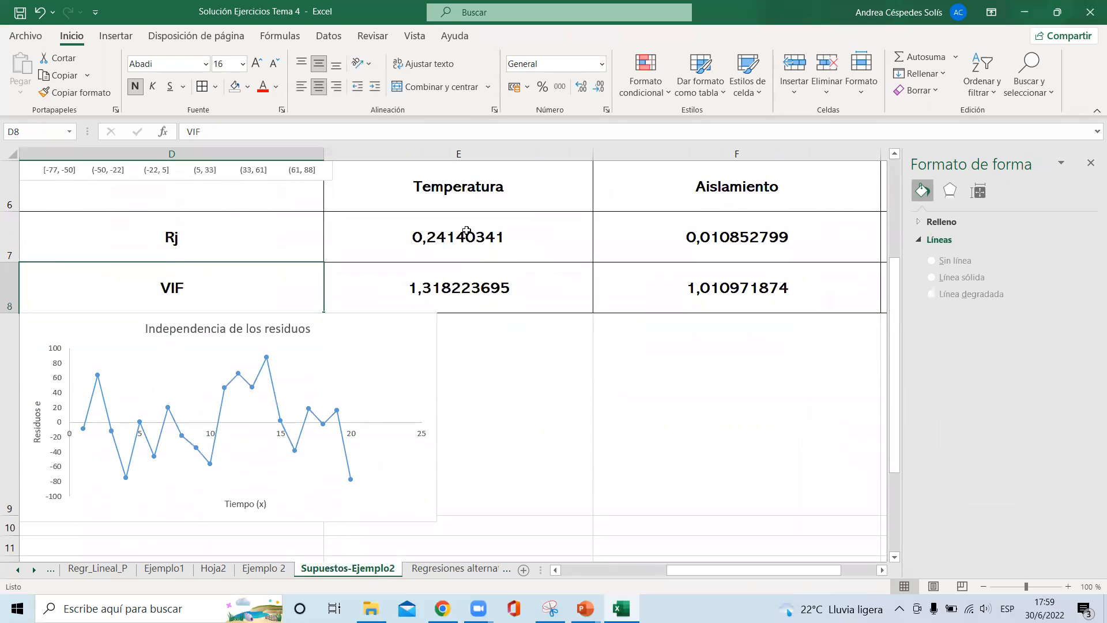
left_click(468, 571)
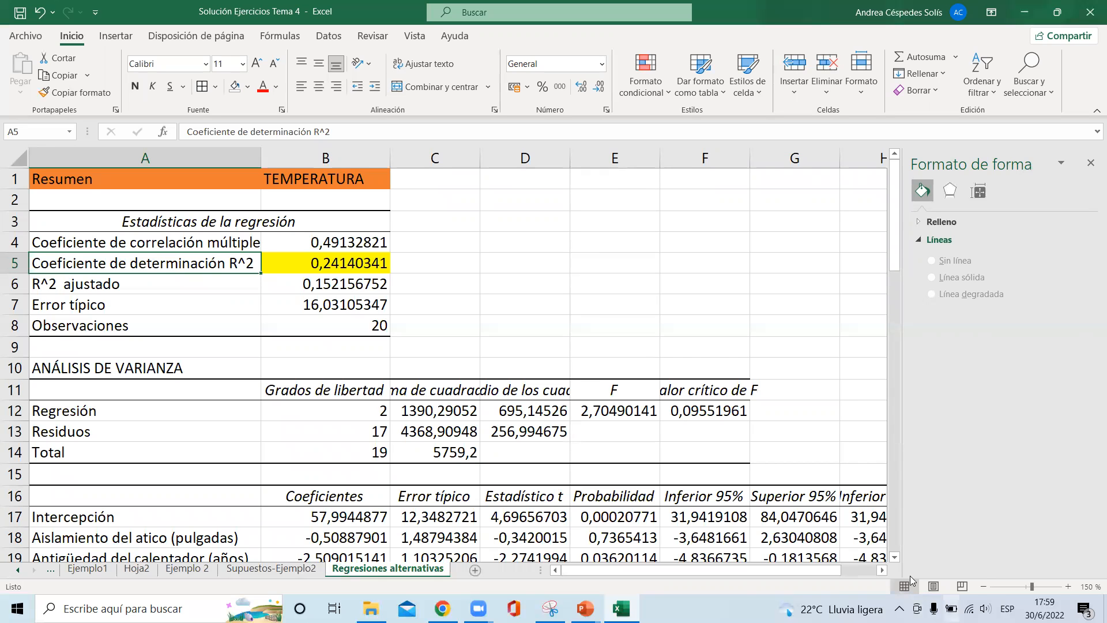
left_click(983, 586)
left_click(982, 586)
left_click(983, 587)
left_click(983, 586)
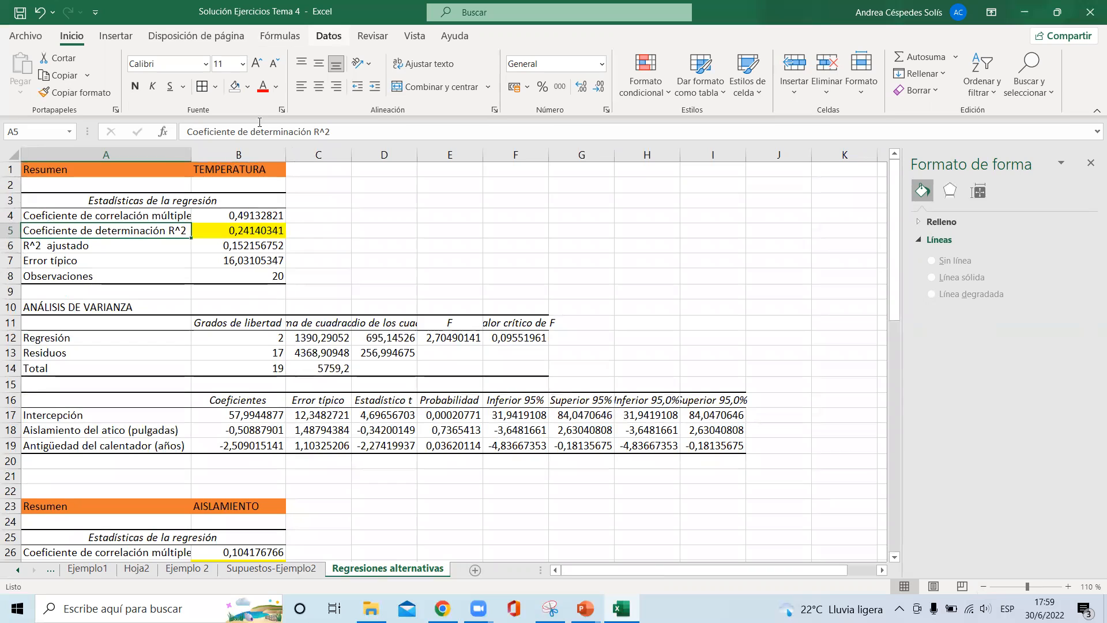
Return to the Ejemplo 2 sheet and locate the three predictor-only data blocks in columns AB to AL
left_click(307, 570)
left_click(193, 569)
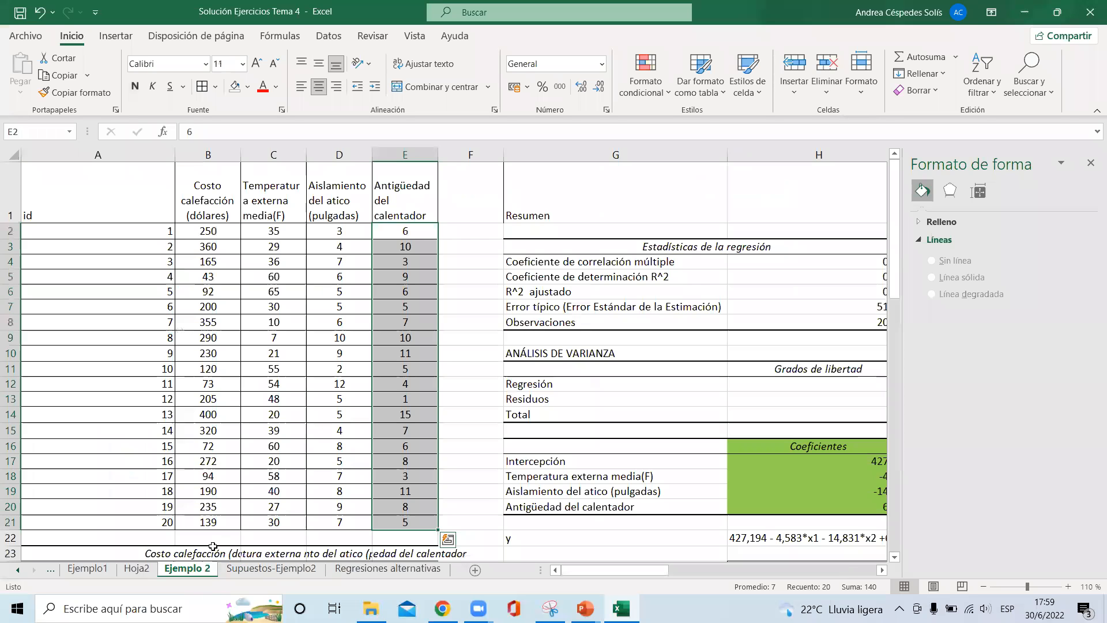
left_click(882, 572)
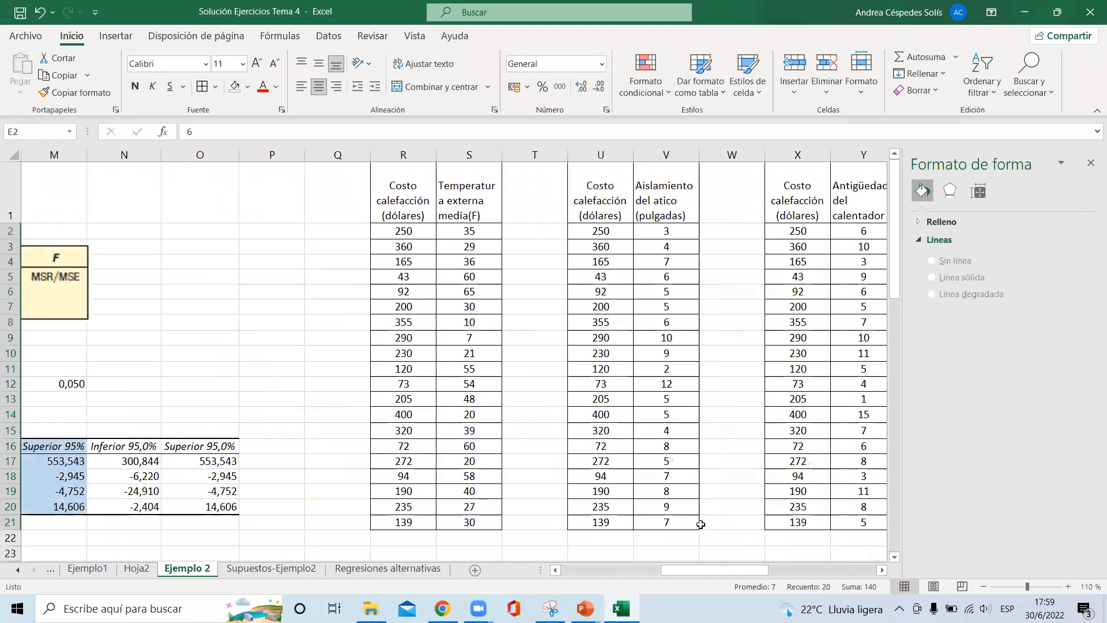
left_click_drag(725, 573, 721, 577)
scroll(791, 551, "down", 5)
scroll(790, 552, "up", 5)
scroll(790, 552, "right", 5)
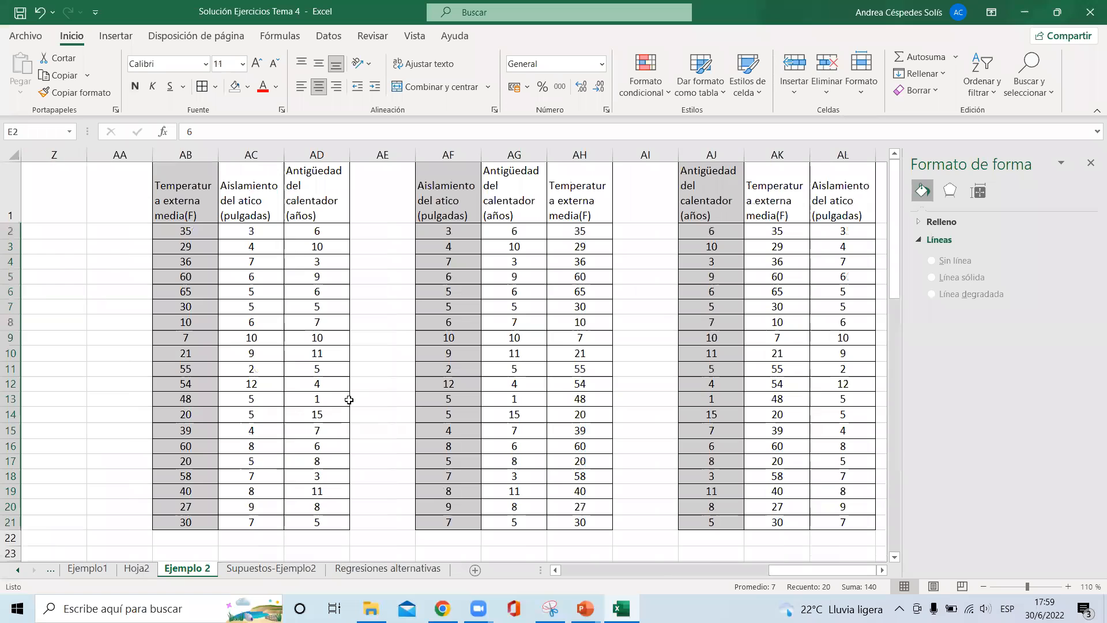
Examine the AB1:AD21 block, highlighting Temperatura as the dependent variable and Aislamiento and Antigüedad as its predictors
left_click(186, 155)
left_click_drag(233, 184, 310, 520)
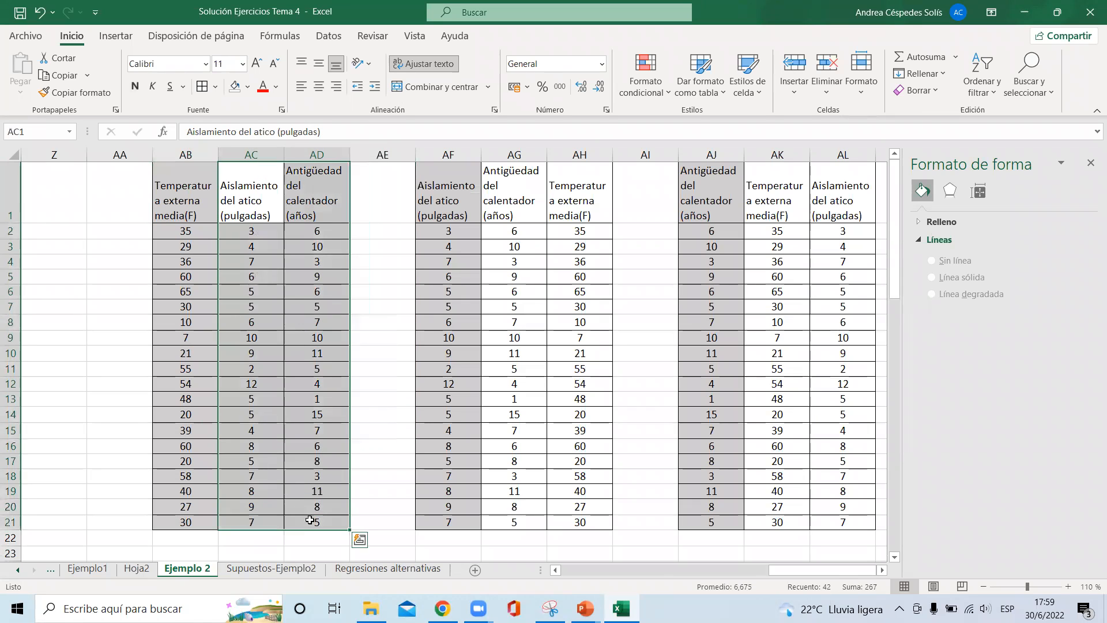
left_click(185, 153)
left_click_drag(173, 167, 317, 521)
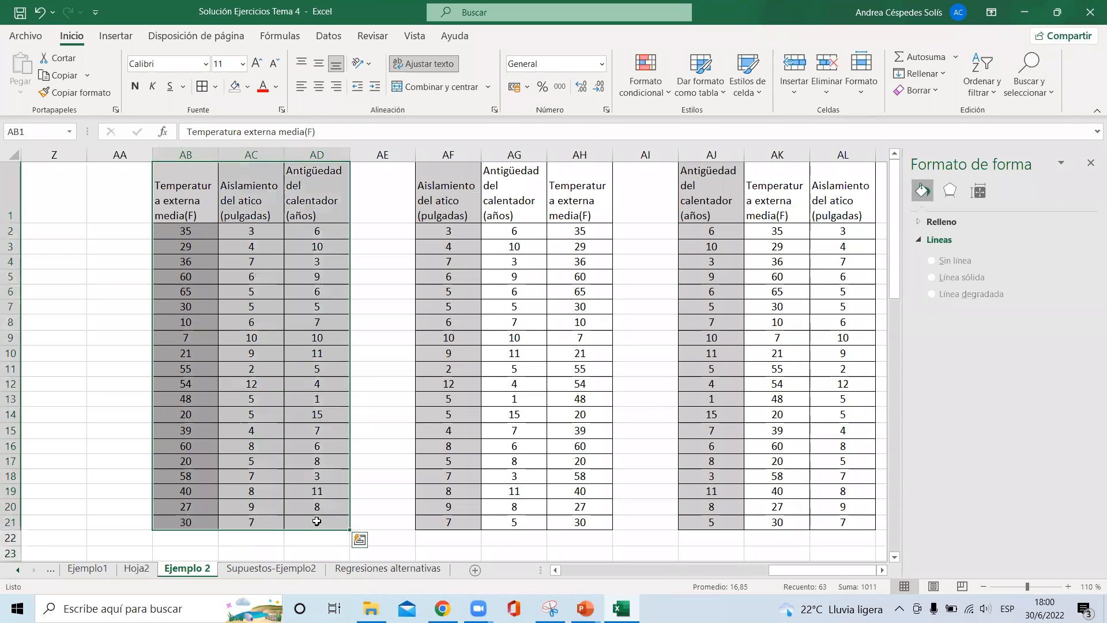
left_click(270, 200)
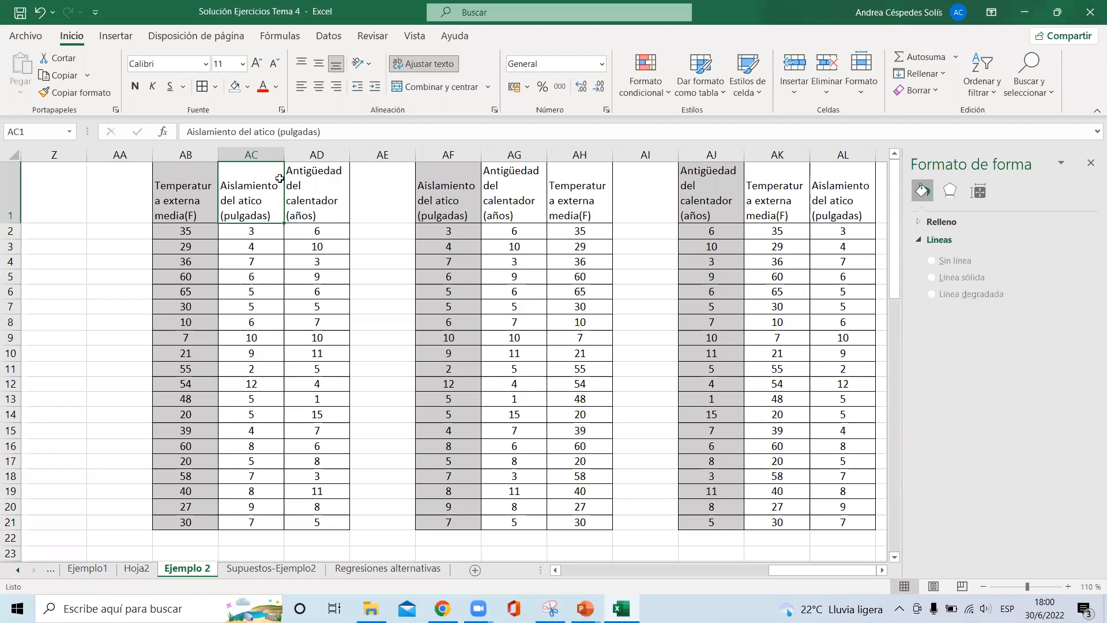
left_click(187, 180)
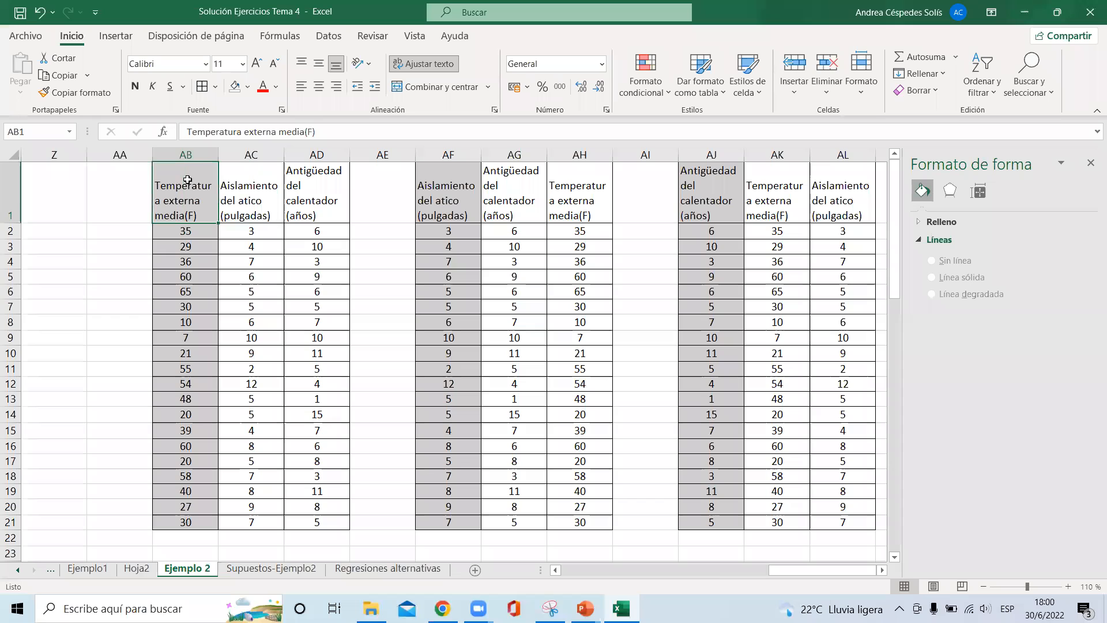
left_click(263, 174)
left_click_drag(306, 191, 323, 523)
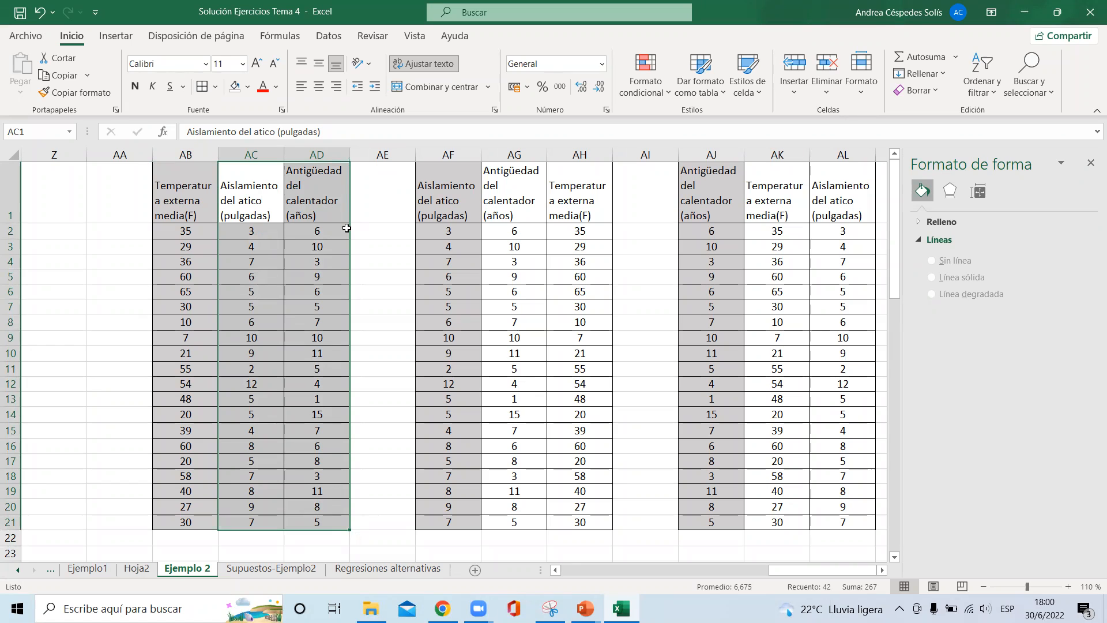
Start a Regresión data analysis with the residuals, residual plots and normal probability plot outputs turned off
left_click(329, 36)
left_click(934, 58)
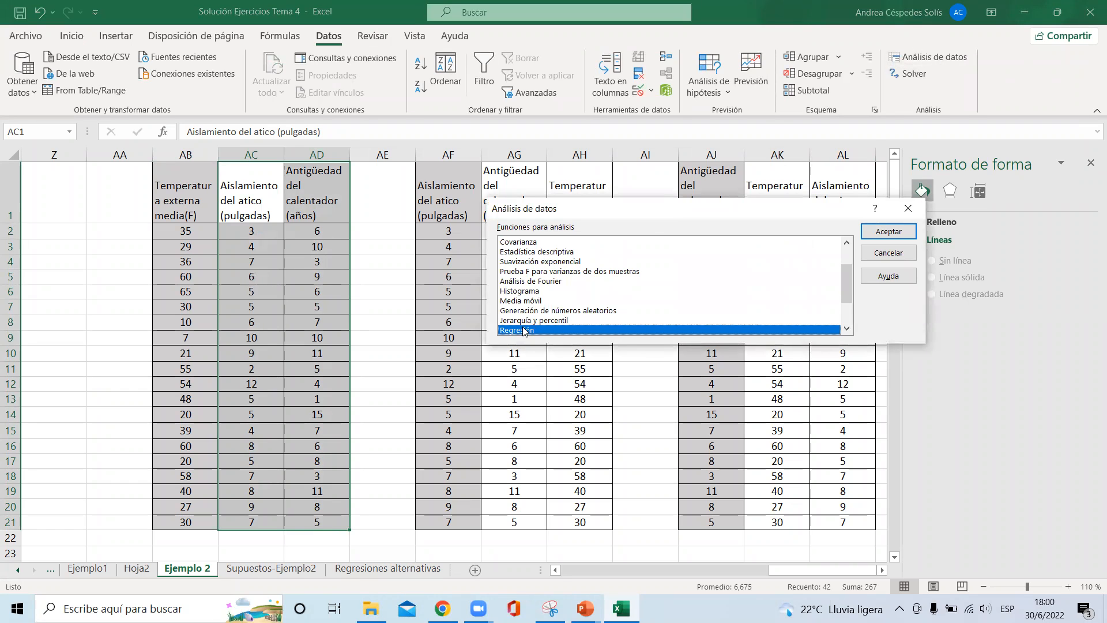
left_click(888, 231)
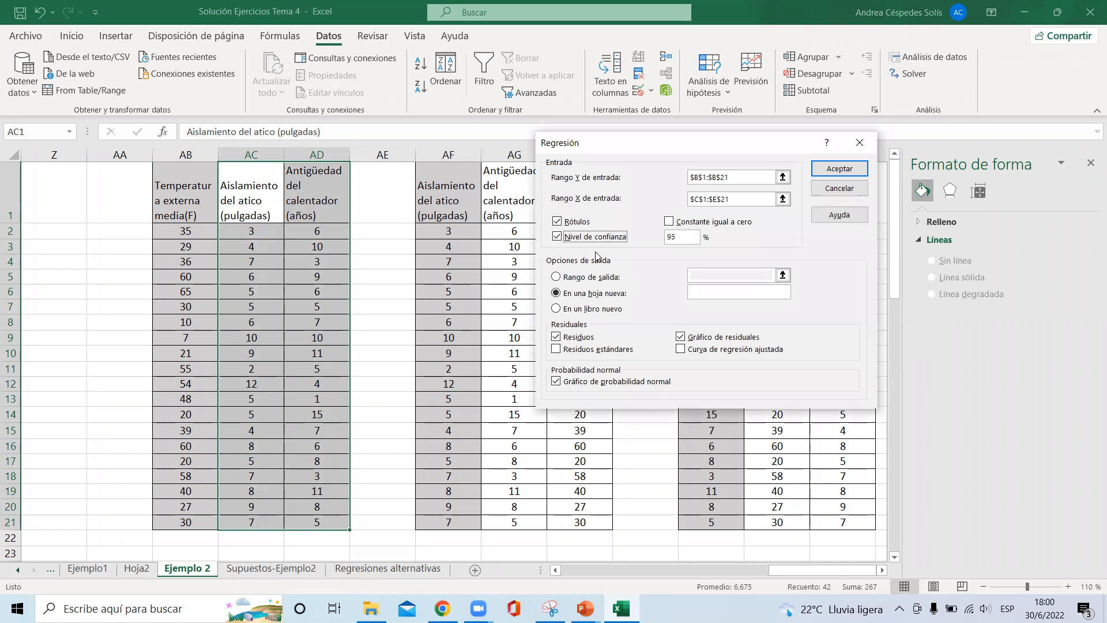
left_click(557, 338)
left_click(557, 382)
left_click(684, 339)
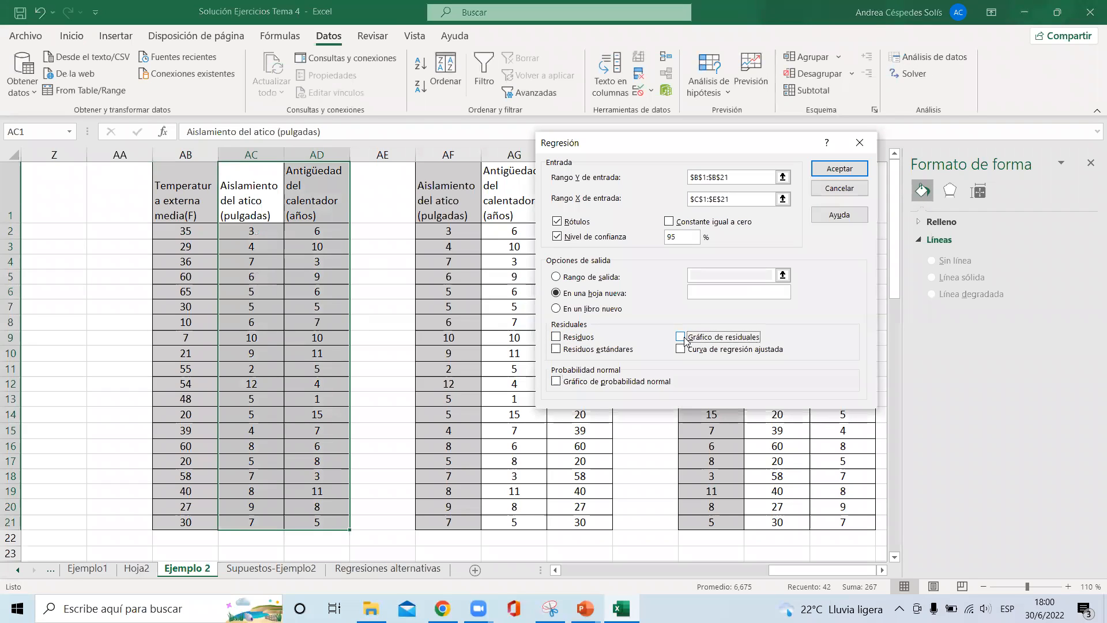
Set the regression's Y input range to the Temperatura externa media(F) column, $AB$1:$AB$21
left_click(729, 177)
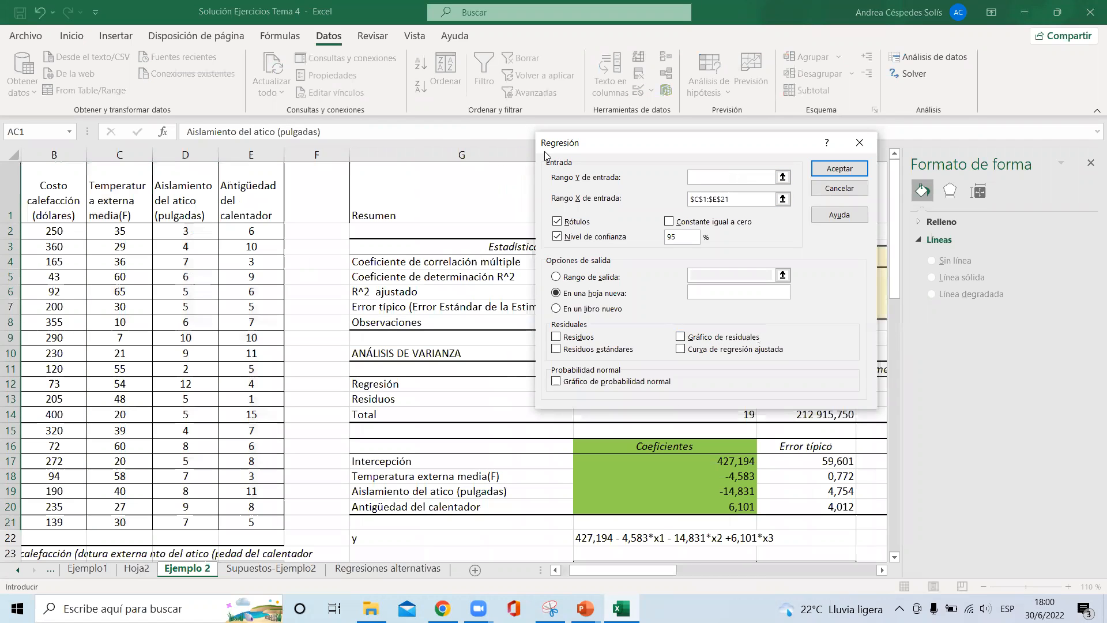
scroll(883, 573, "right", 11)
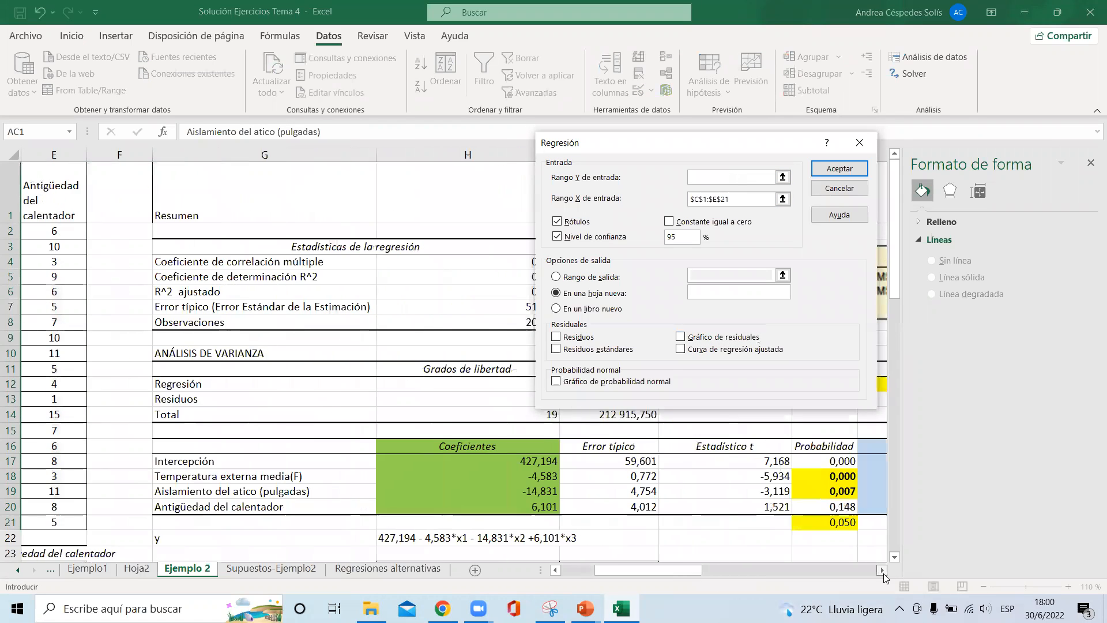
scroll(883, 573, "right", 11)
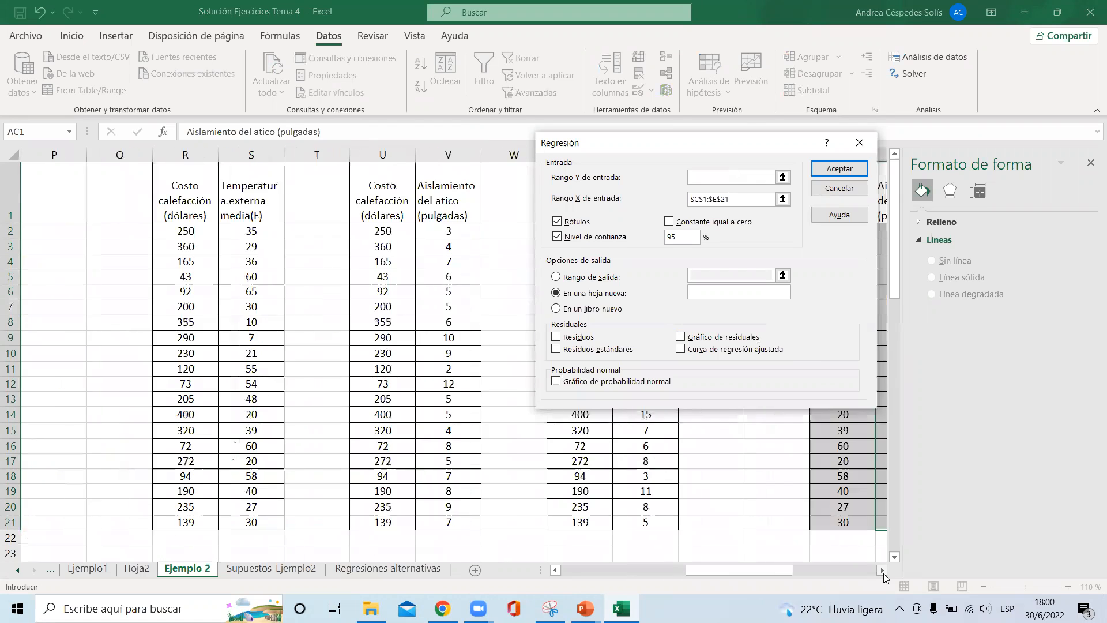
scroll(883, 573, "right", 3)
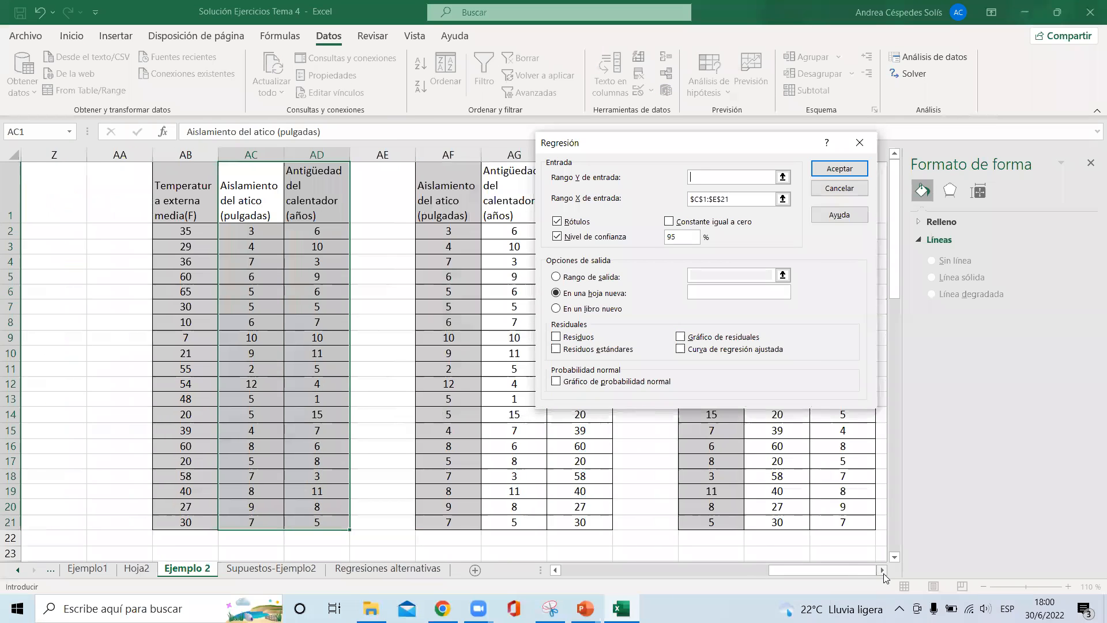
left_click_drag(123, 177, 121, 517)
Set the X input range to $AC$1:$AD$21 and run the regression with output on a new sheet
left_click_drag(741, 202, 592, 200)
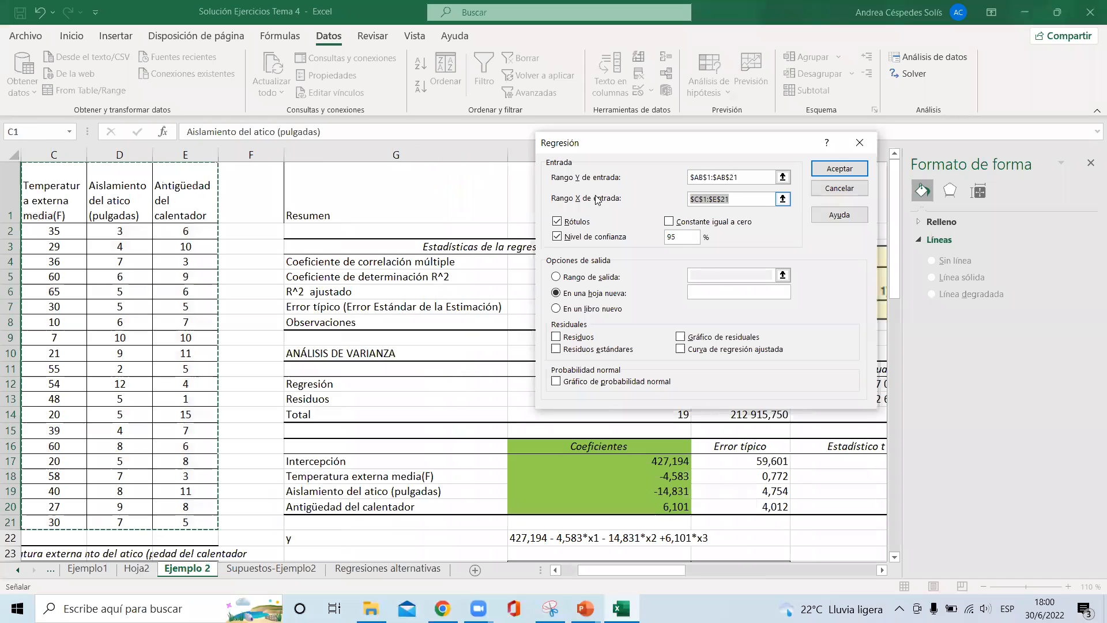
key("BackSpace")
left_click_drag(673, 568, 899, 565)
left_click_drag(300, 319, 341, 525)
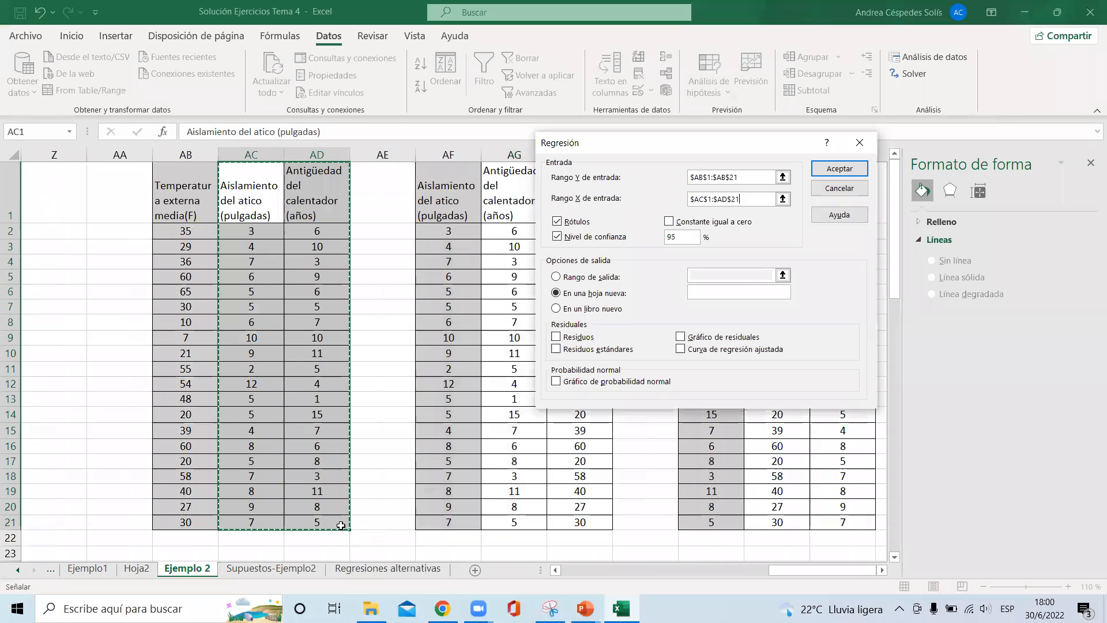
left_click(841, 171)
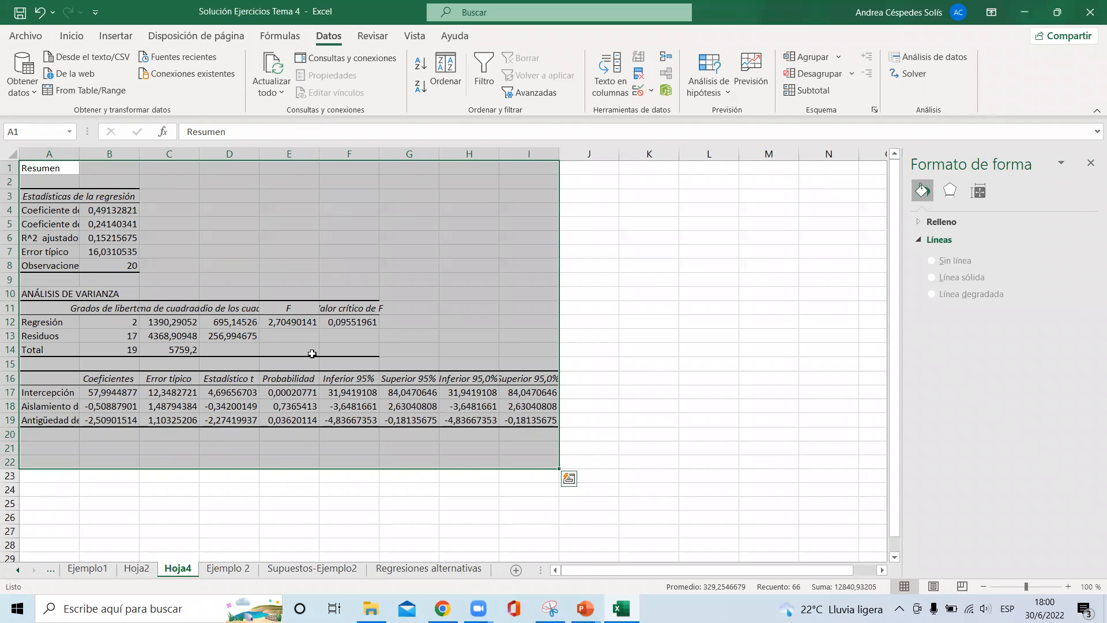
Copy the new temperature regression output into the Regresiones alternativas sheet starting at K1, beside the existing TEMPERATURA results
key("ctrl+c")
left_click(416, 569)
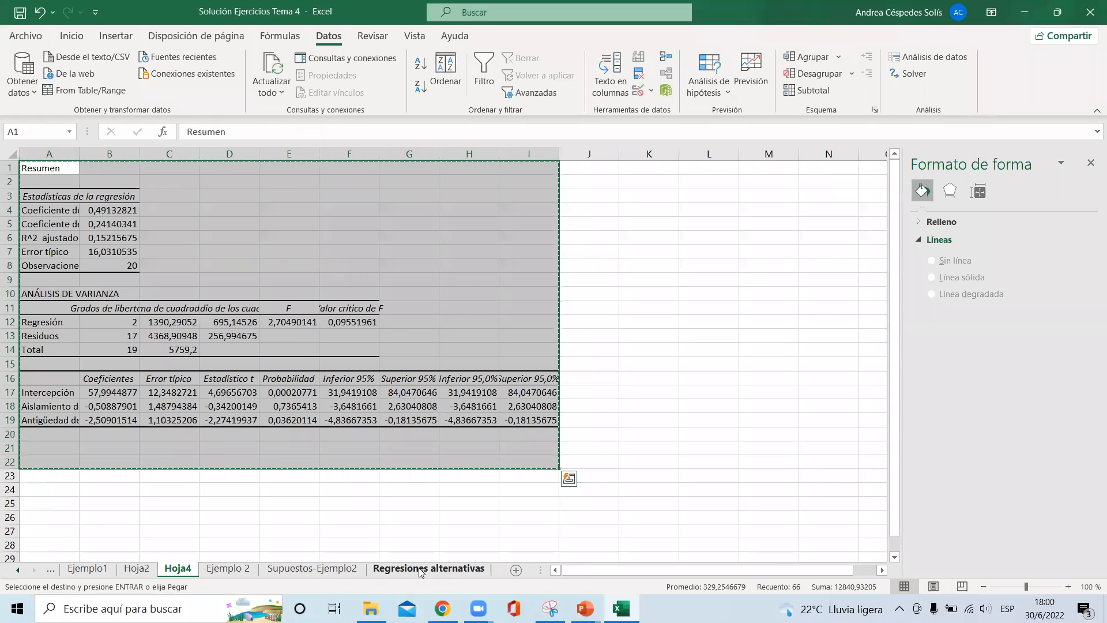
left_click(824, 170)
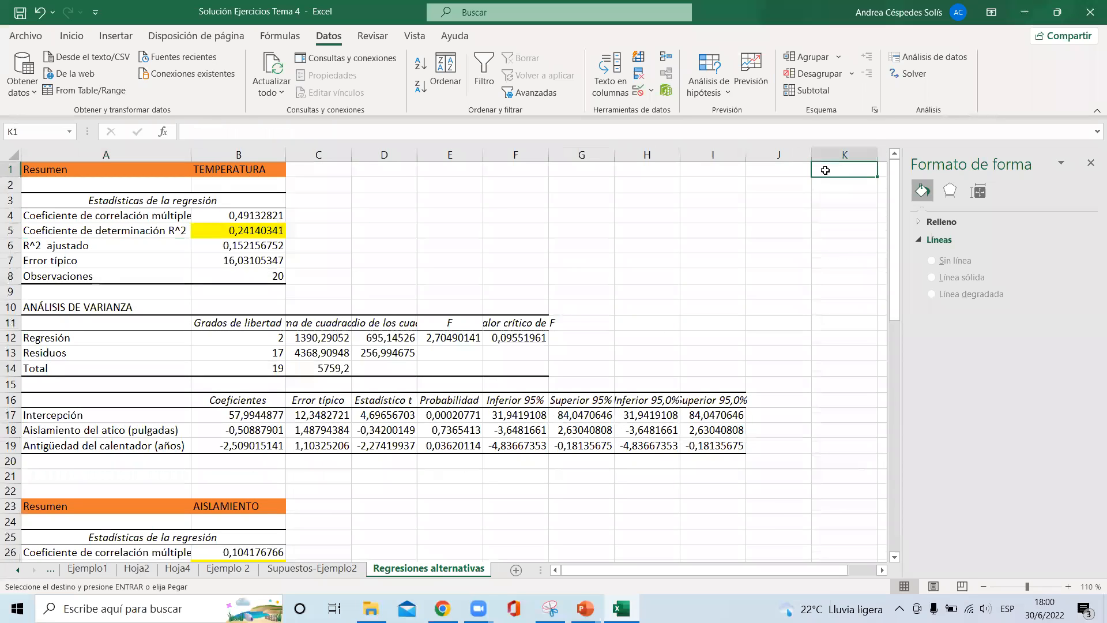
key("Return")
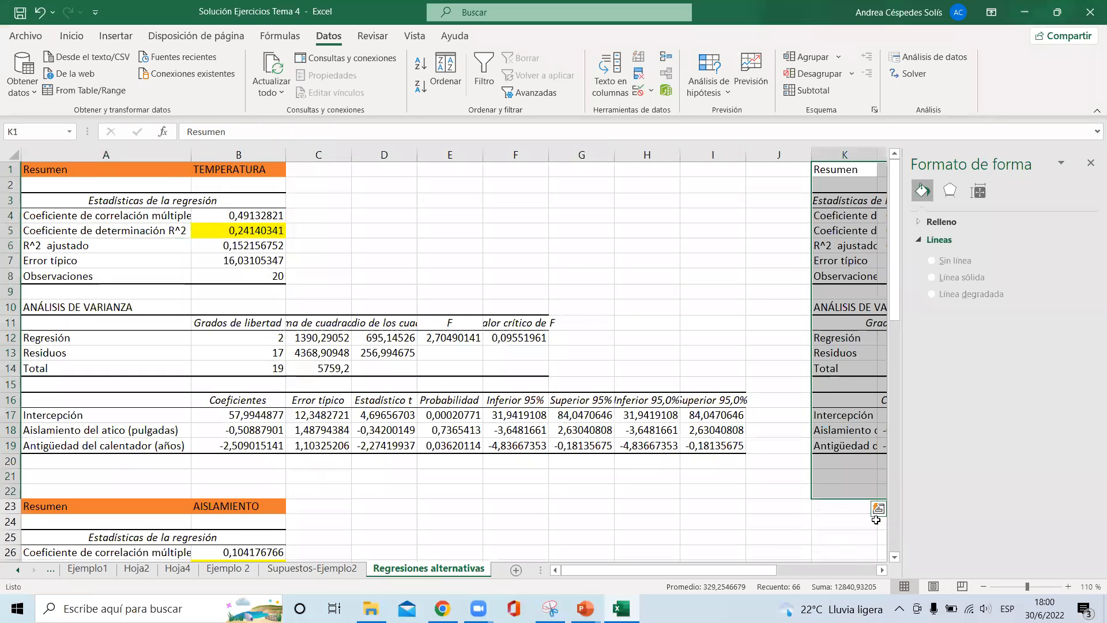
left_click(882, 570)
left_click(882, 570)
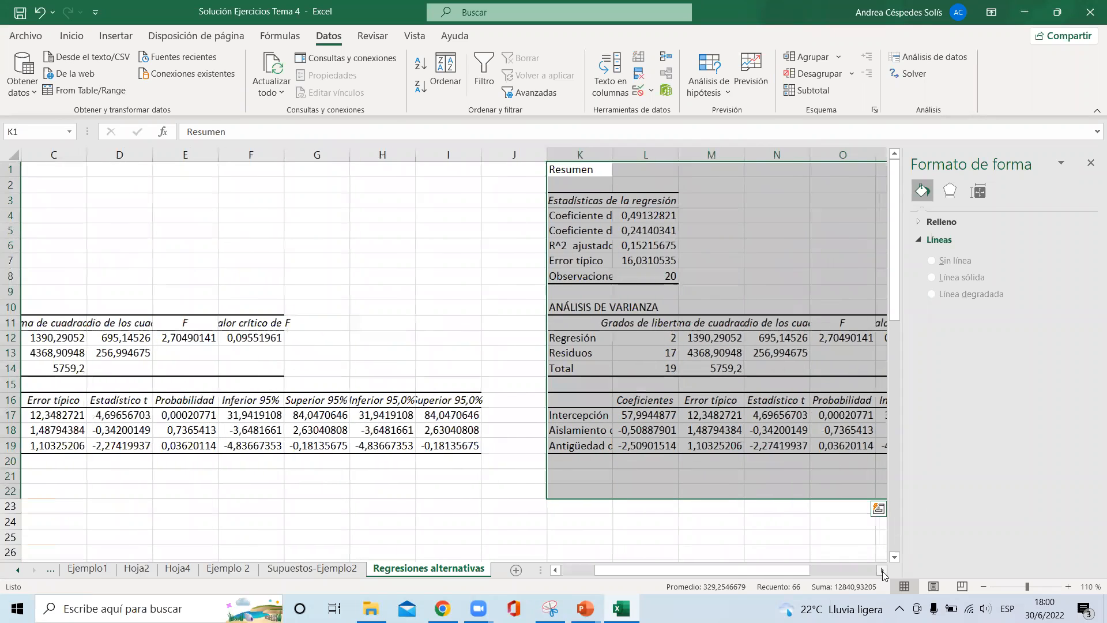
left_click_drag(772, 571, 733, 572)
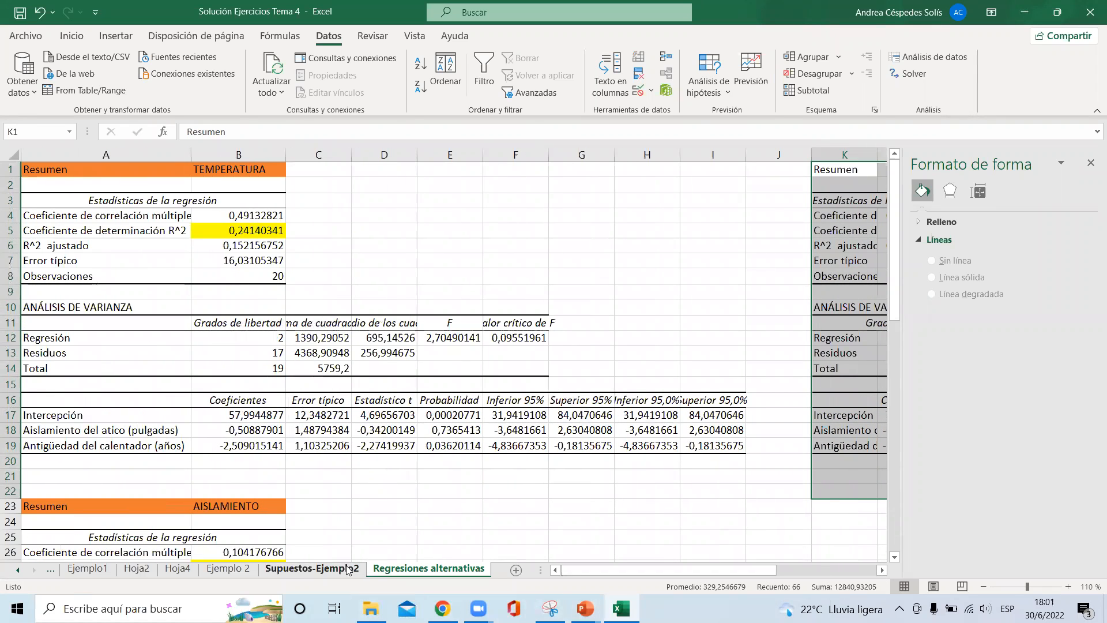
Permanently delete the emptied Hoja4 worksheet from the workbook
left_click(219, 569)
left_click(184, 570)
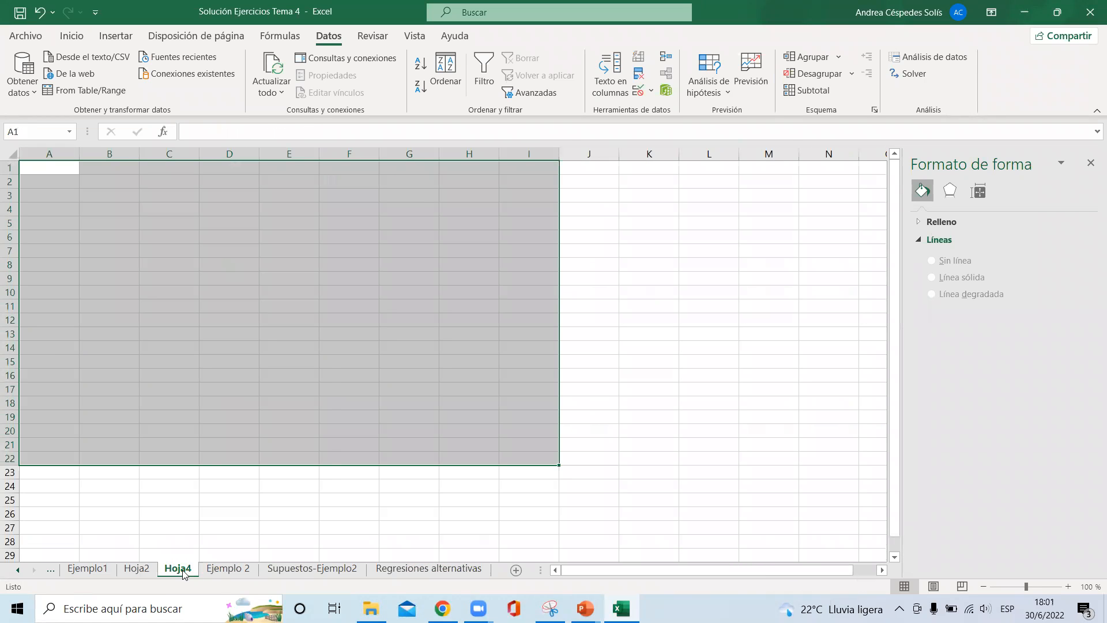
right_click(183, 572)
left_click(247, 391)
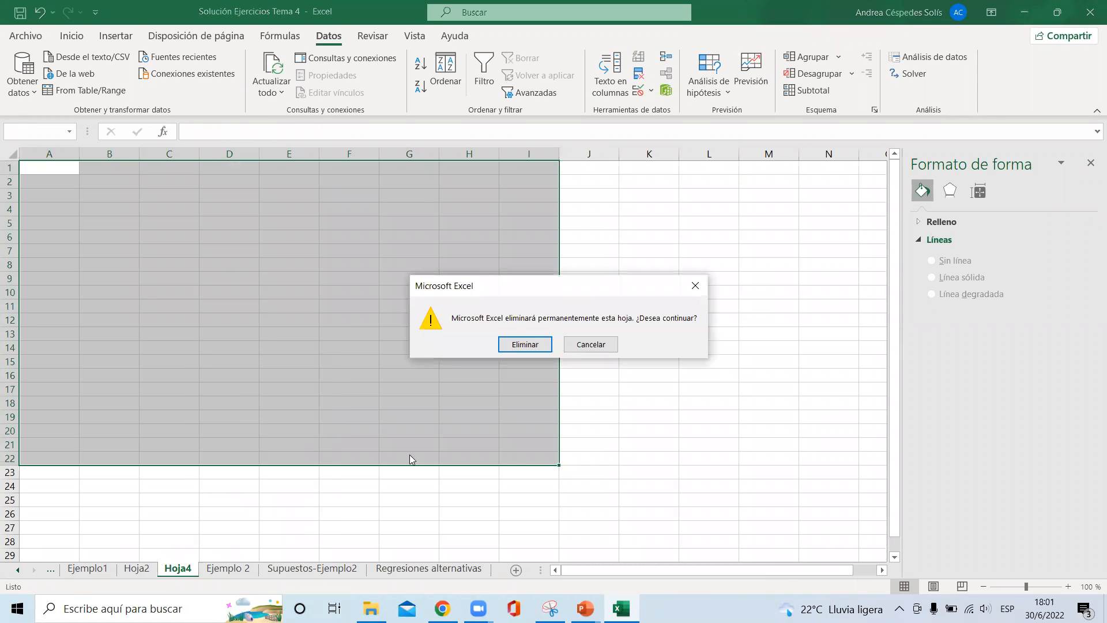
left_click(524, 344)
Review the regression output and residual charts on the Hoja2 sheet, and permanently delete that sheet
key("ctrl+Page_Up")
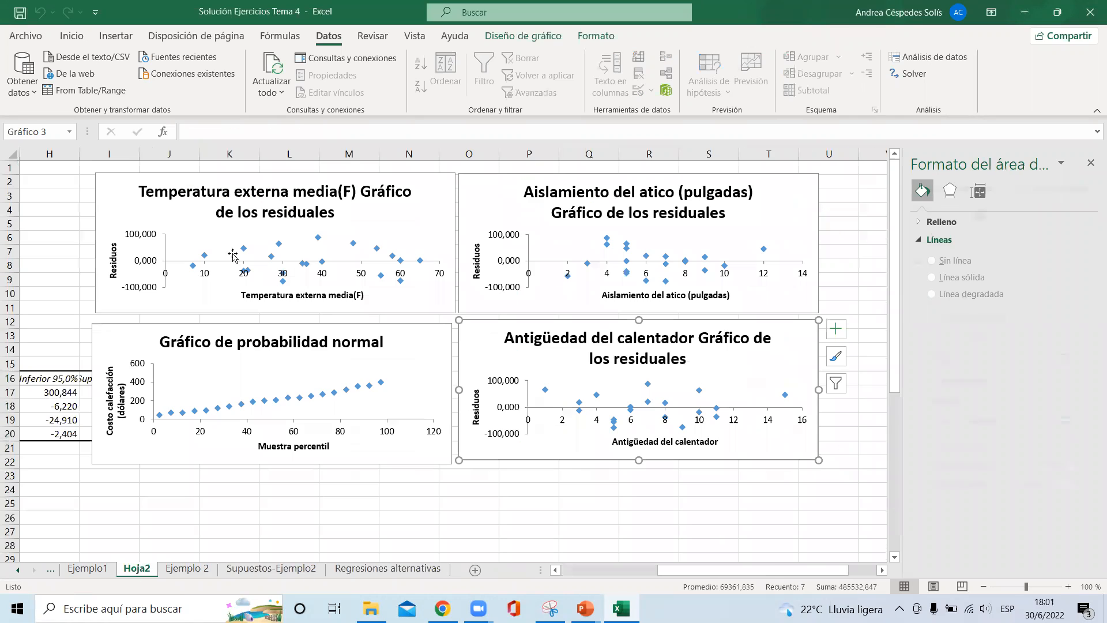
left_click(283, 503)
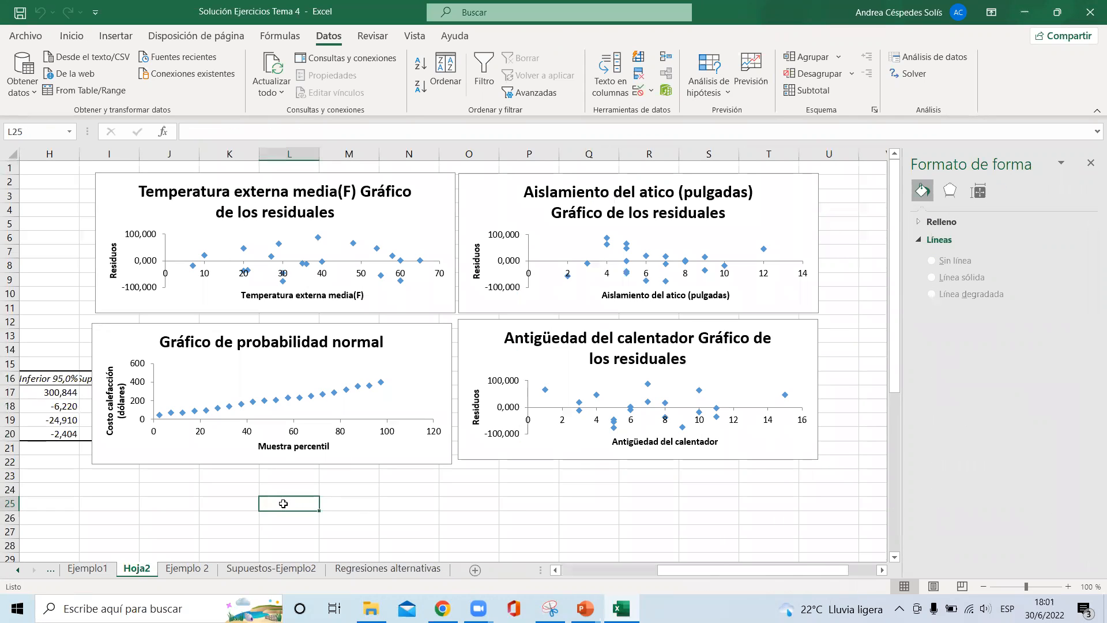
key("Left")
key("Left")
key("Left")
key("Left")
key("Left")
key("Left")
key("Left")
key("Left")
key("Left")
key("Left")
key("Left")
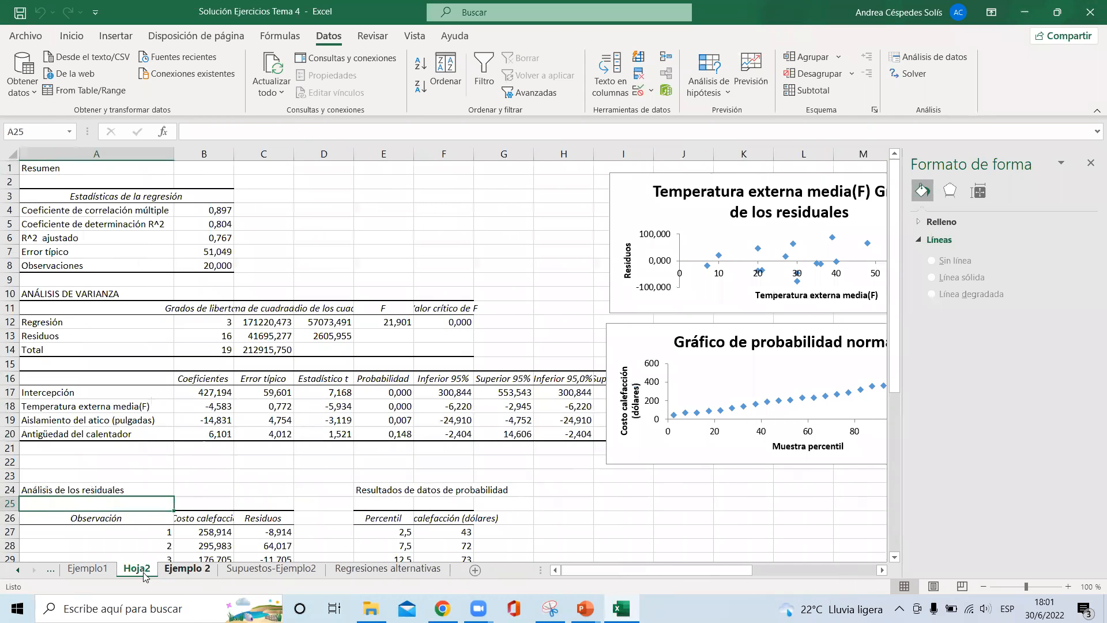
right_click(148, 569)
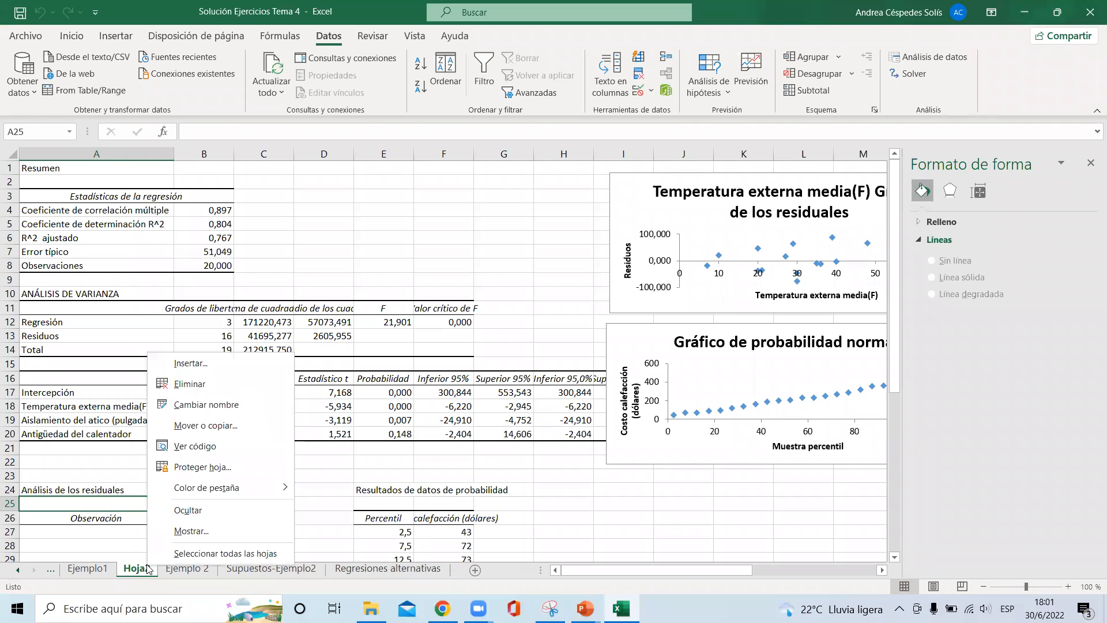
left_click(224, 391)
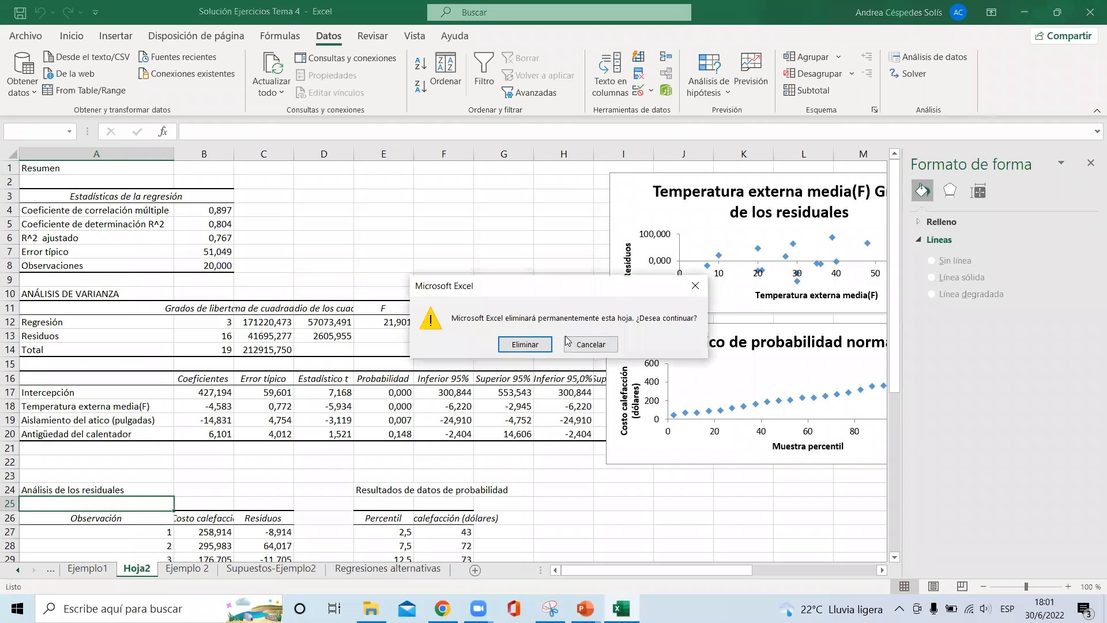
left_click(524, 344)
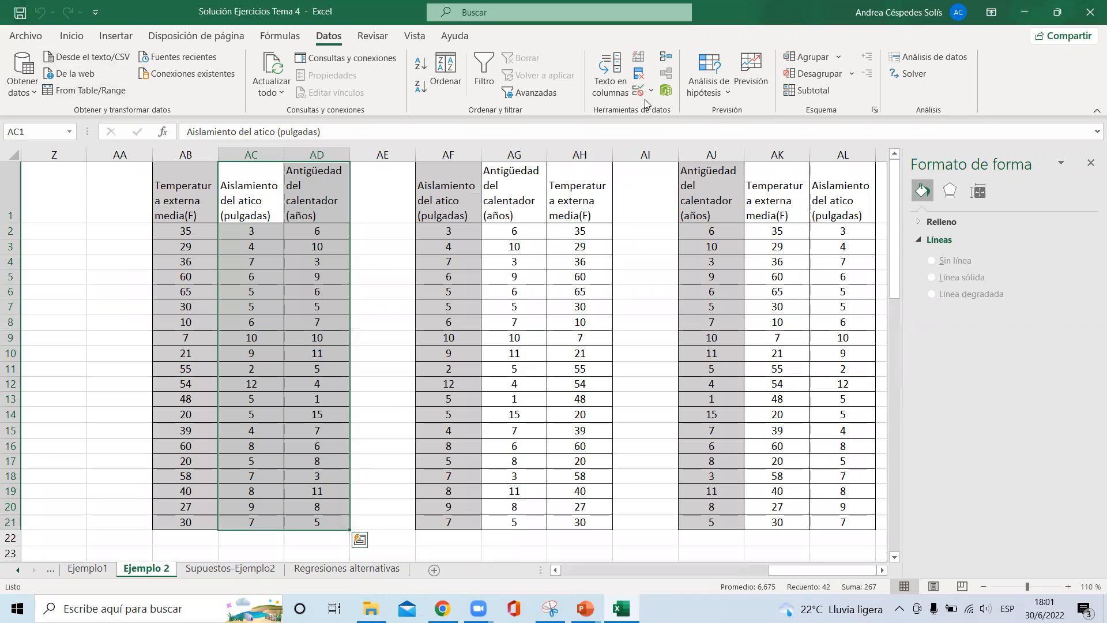